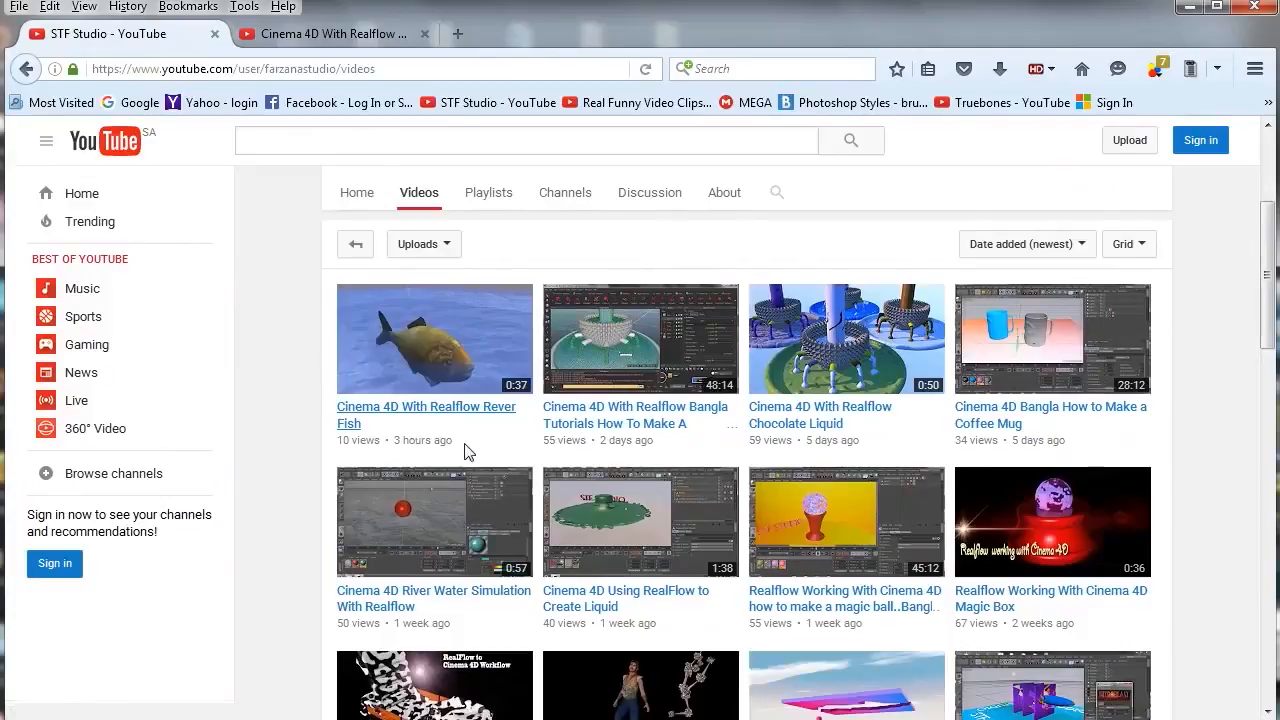
# Step: Switch to the "Cinema 4D With Realflow Rever Fish" video page, preview the clip and return it to near its beginning
pyautogui.scroll(2, 441, 425)
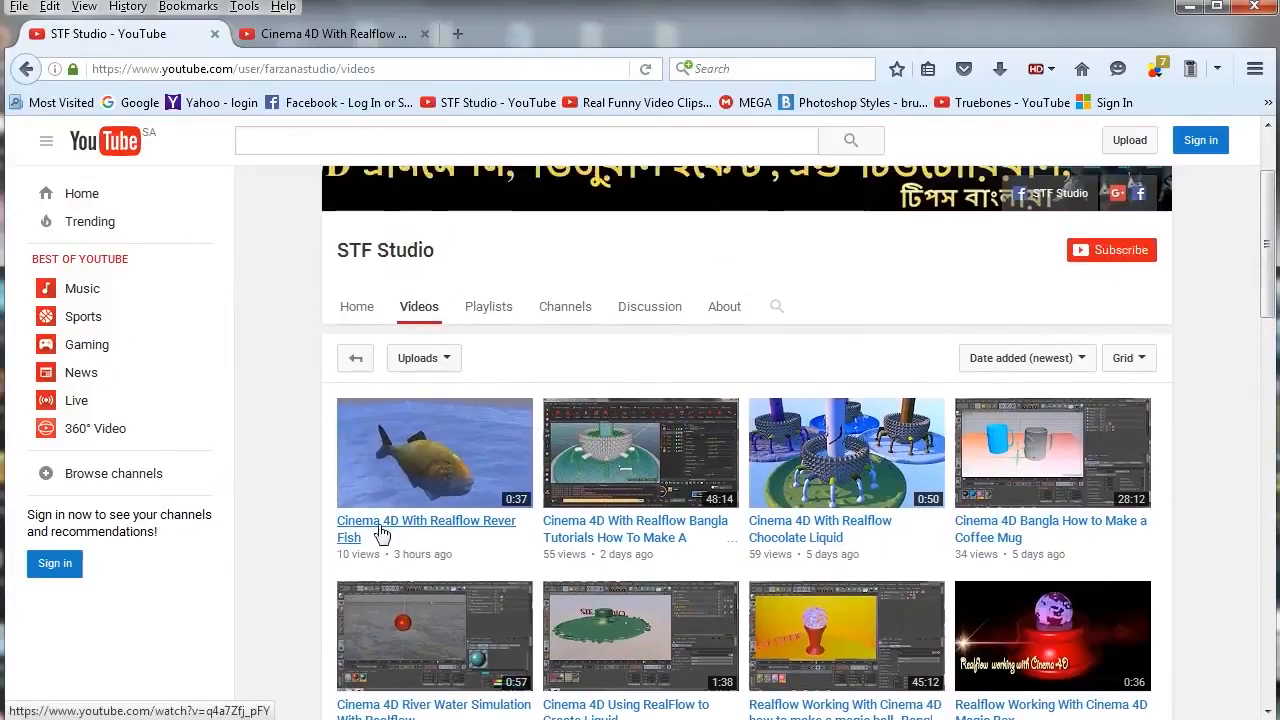
pyautogui.click(380, 33)
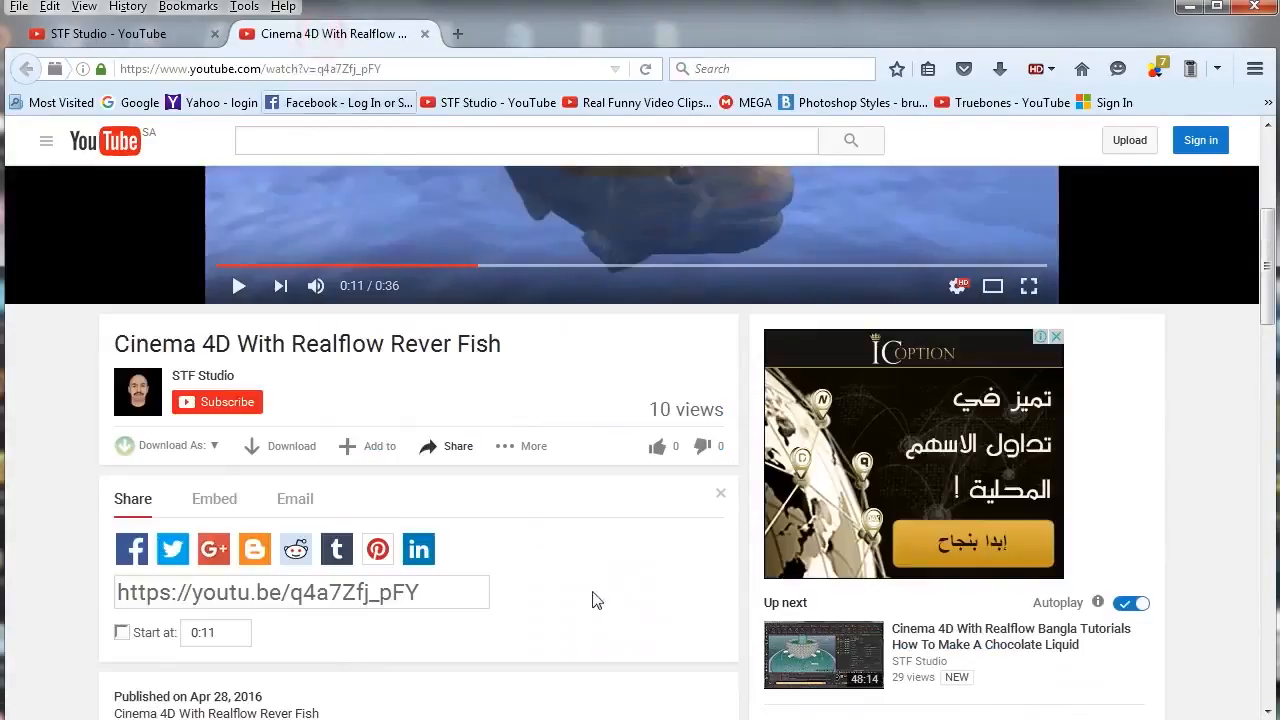
pyautogui.scroll(3, 527, 490)
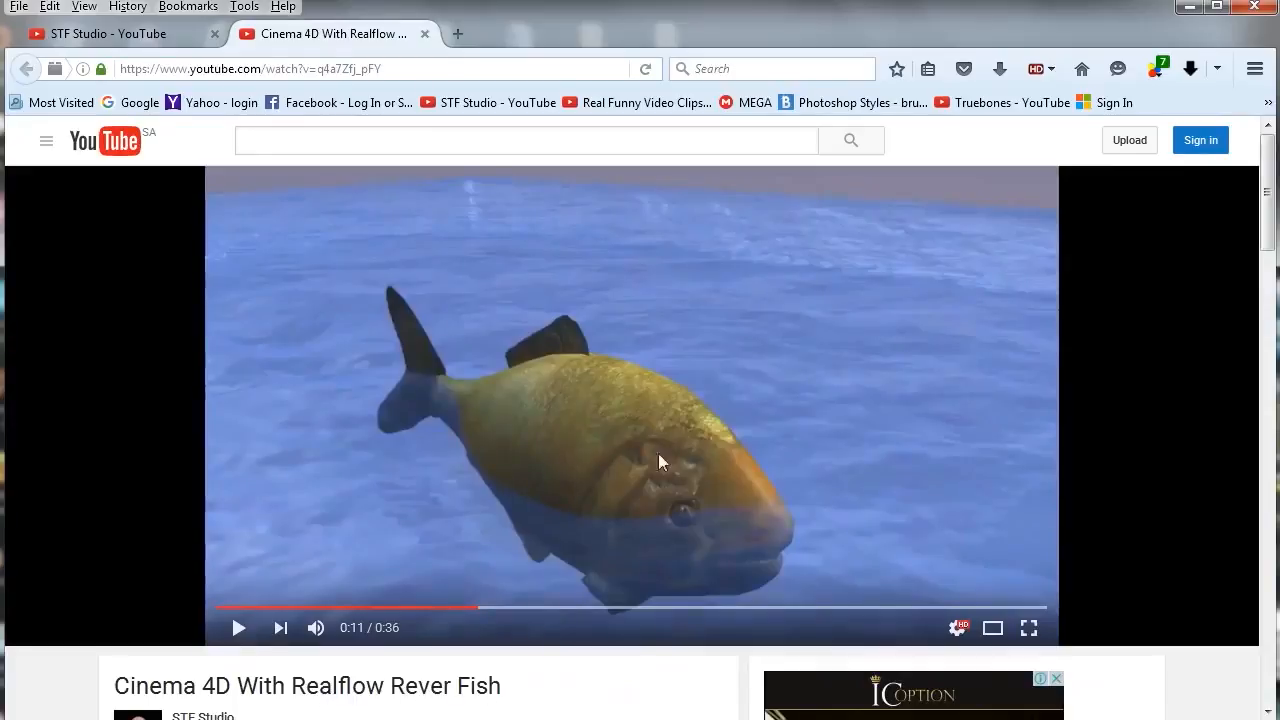
pyautogui.scroll(-2, 673, 458)
pyautogui.scroll(2, 625, 447)
pyautogui.click(239, 630)
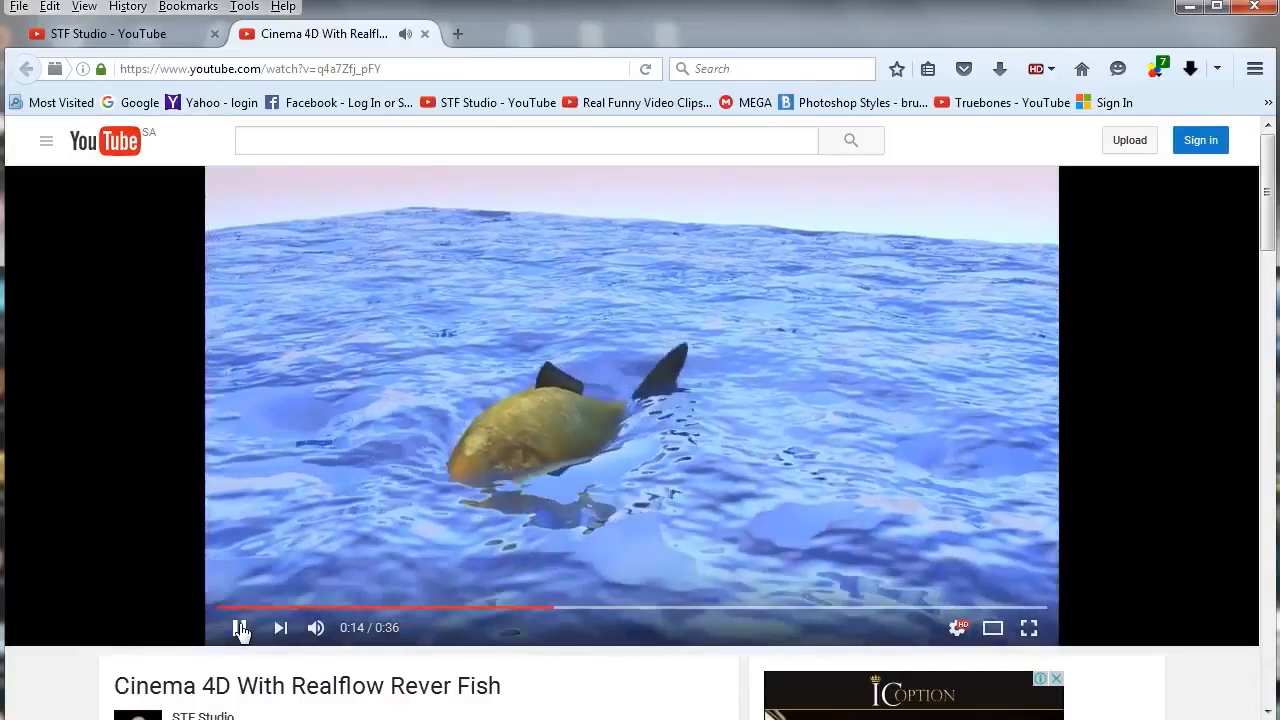
pyautogui.click(242, 608)
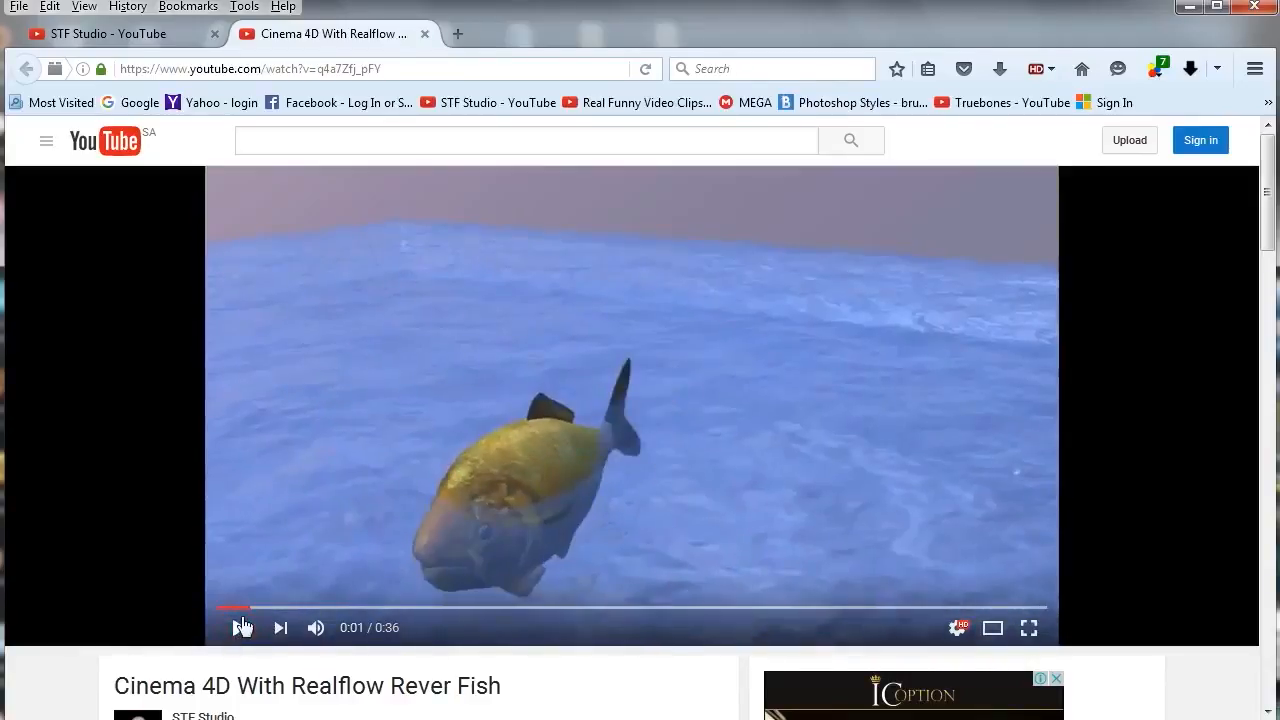
# Step: Play the local copy of the Rever Fish video from the start in the media player, pause it and minimize the player
pyautogui.click(442, 718)
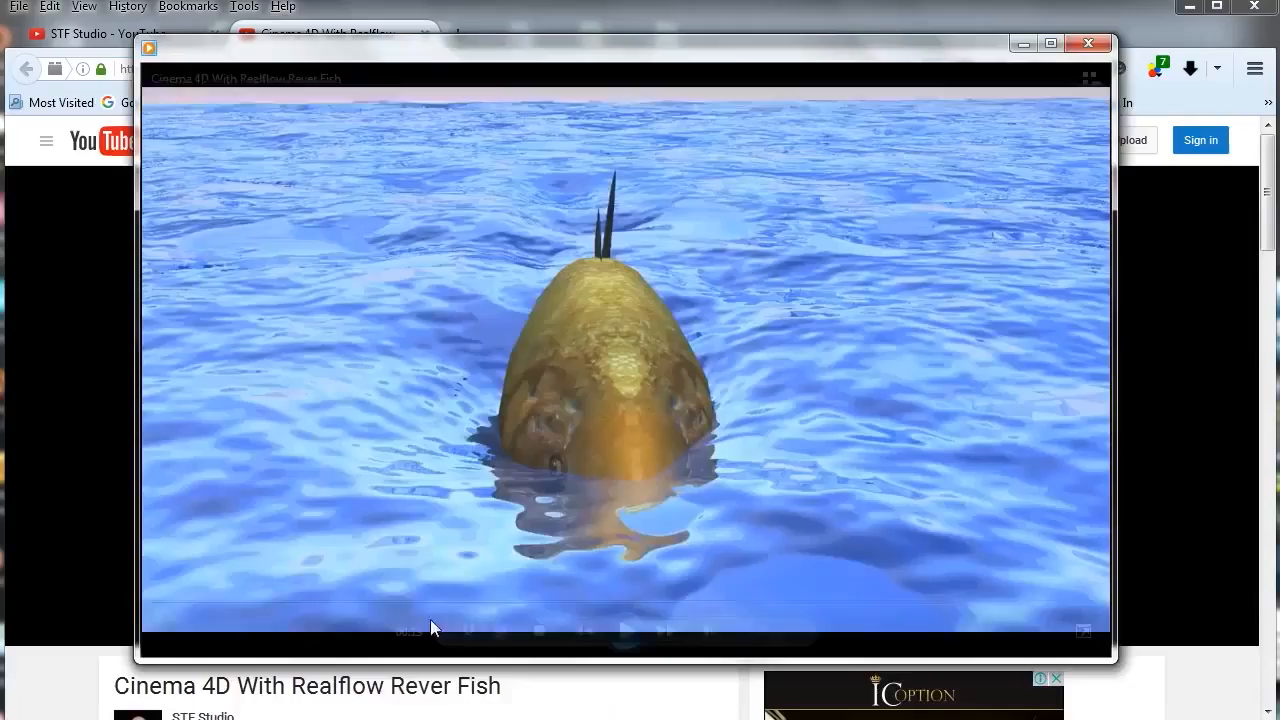
pyautogui.click(166, 605)
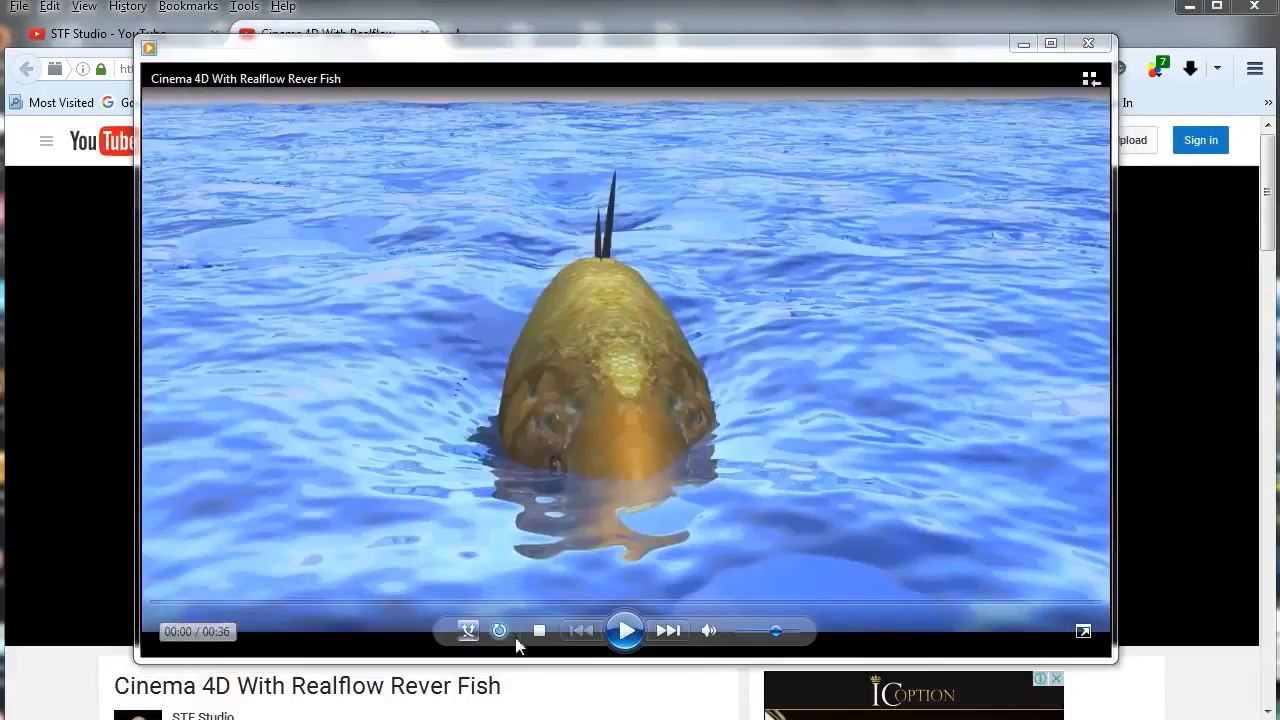
pyautogui.click(621, 632)
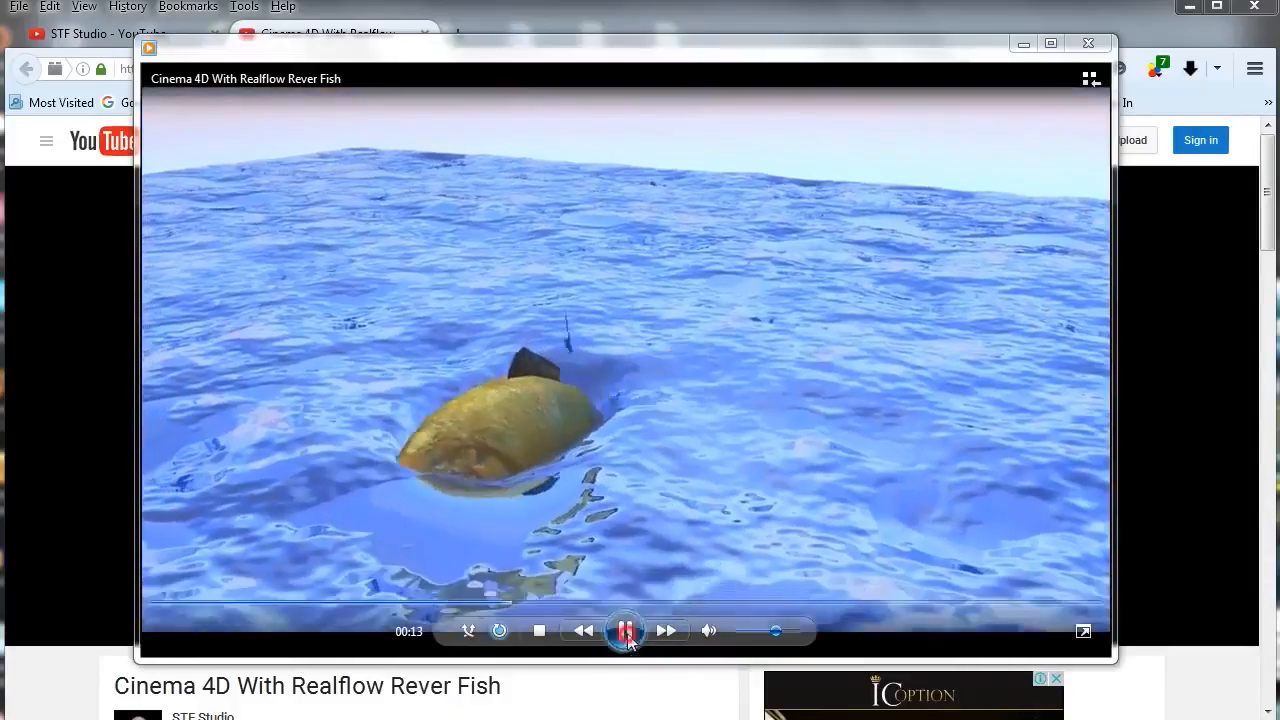
pyautogui.click(625, 630)
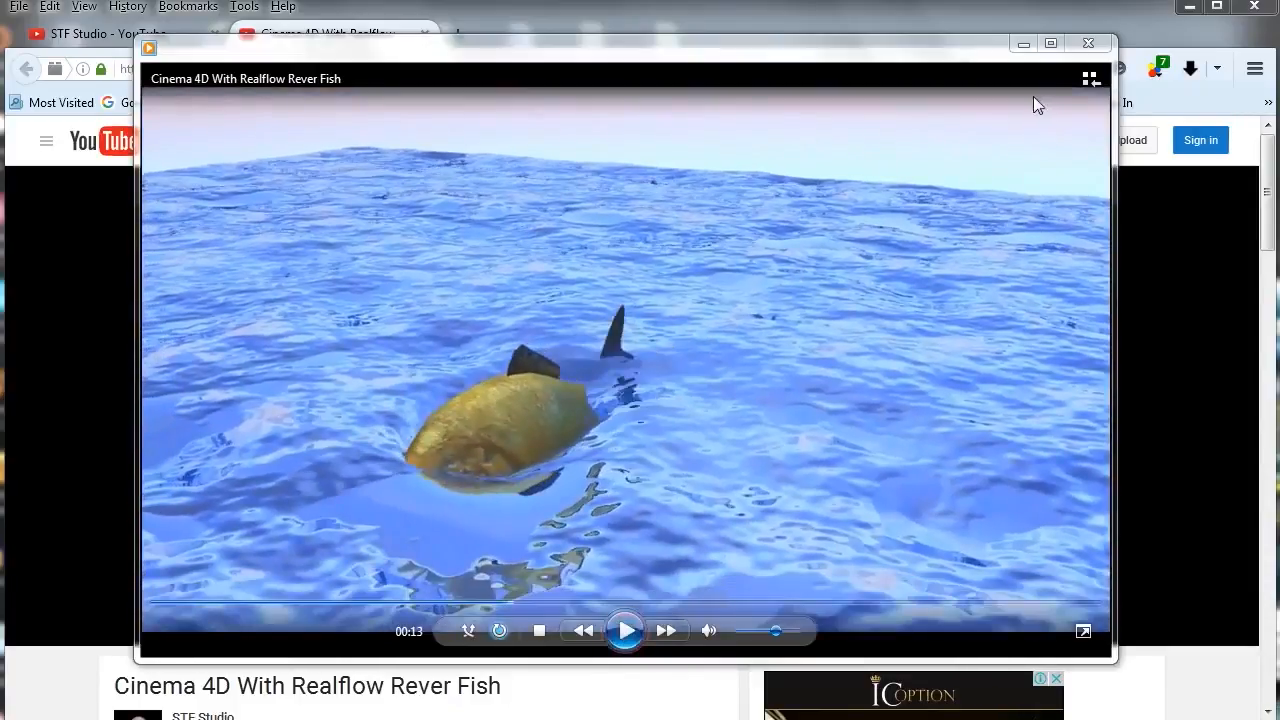
pyautogui.click(1018, 43)
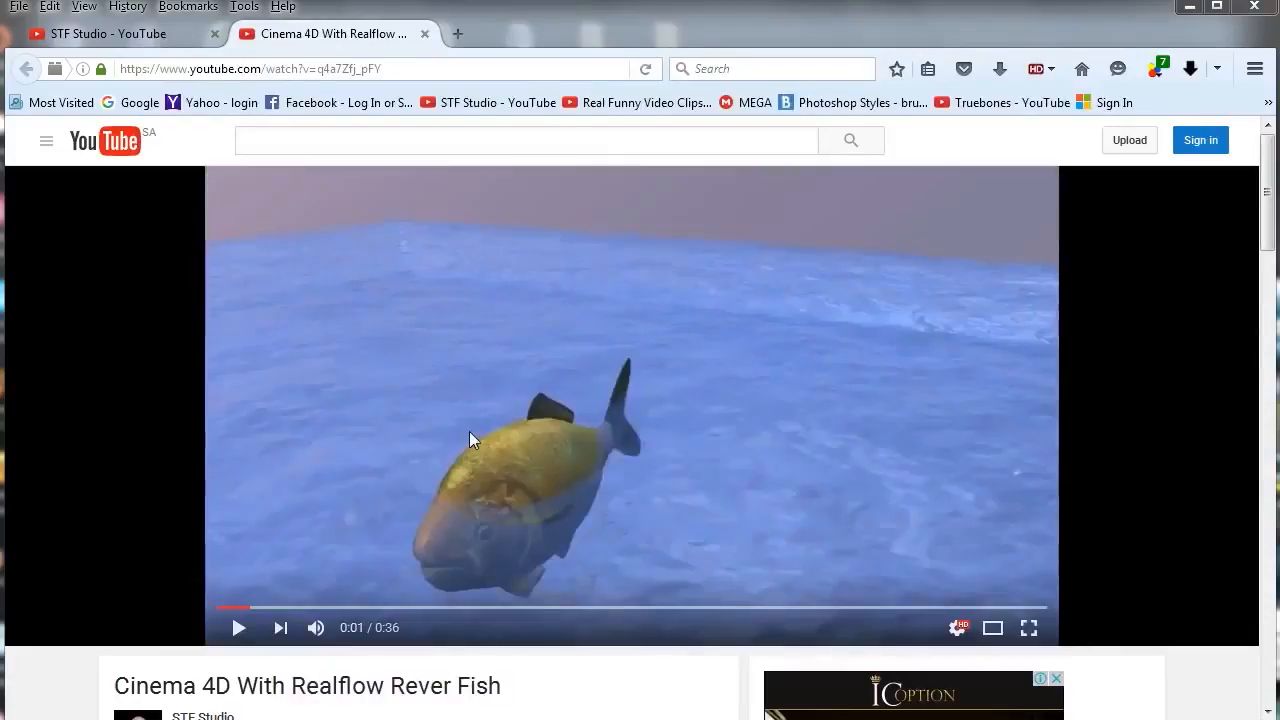
# Step: Look through the STF Studio channel's uploaded videos down to the end of the list and load more
pyautogui.click(150, 34)
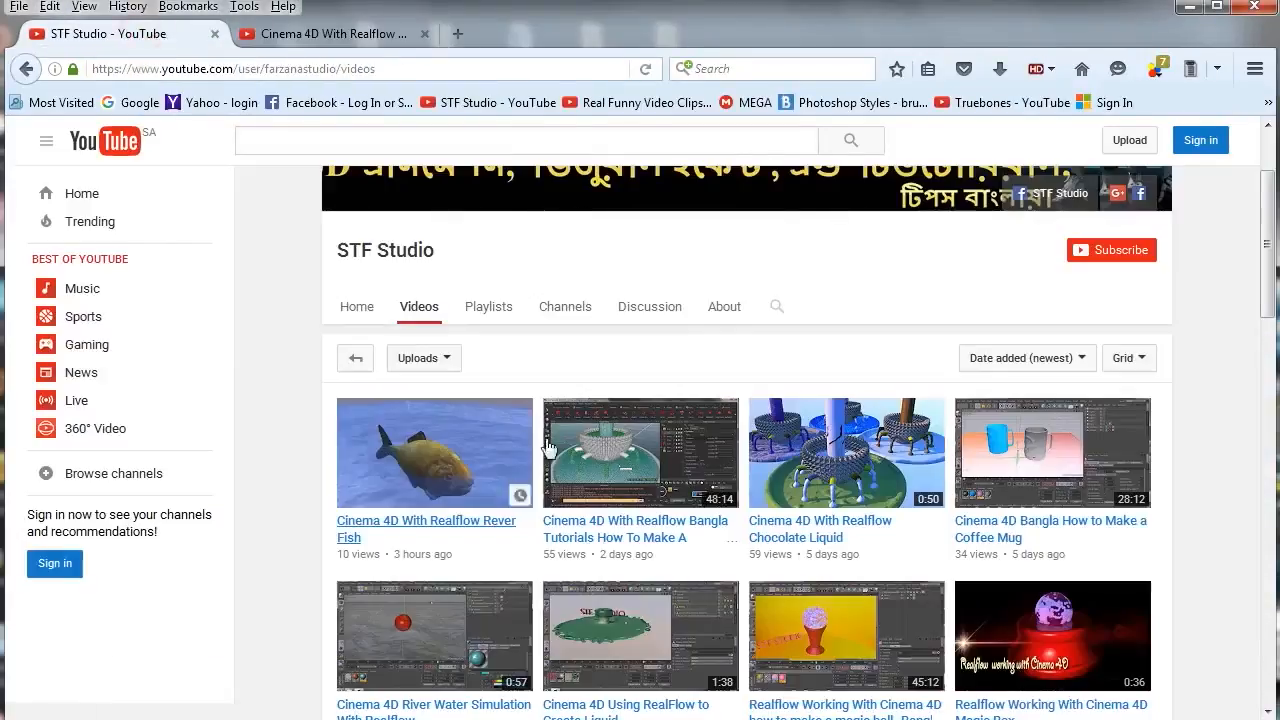
pyautogui.scroll(-3, 800, 480)
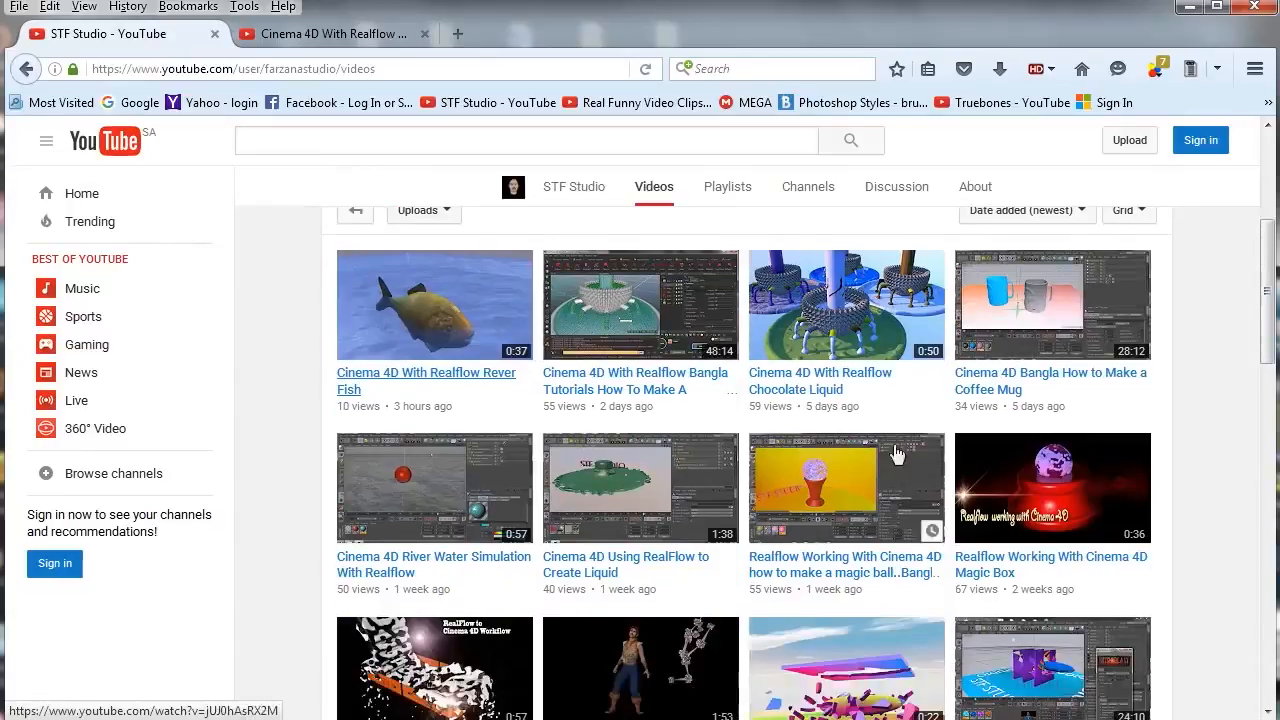
pyautogui.scroll(3, 920, 409)
pyautogui.scroll(-4, 916, 421)
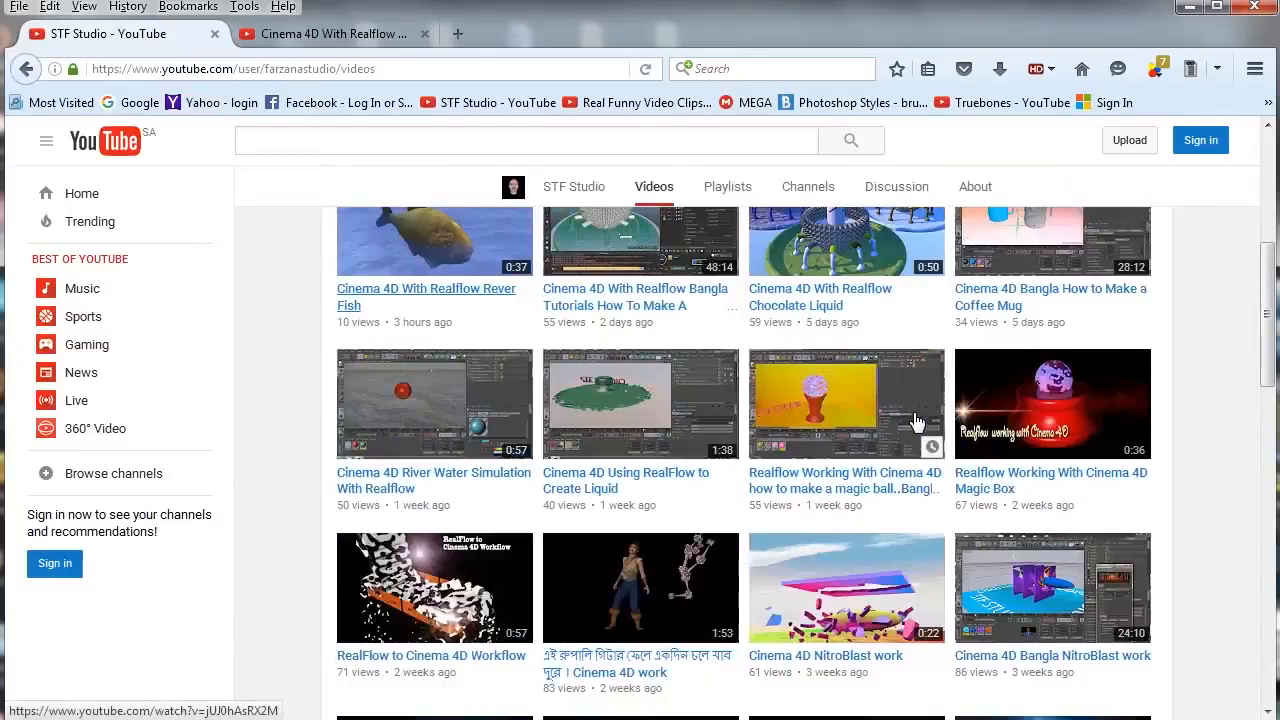
pyautogui.scroll(3, 916, 421)
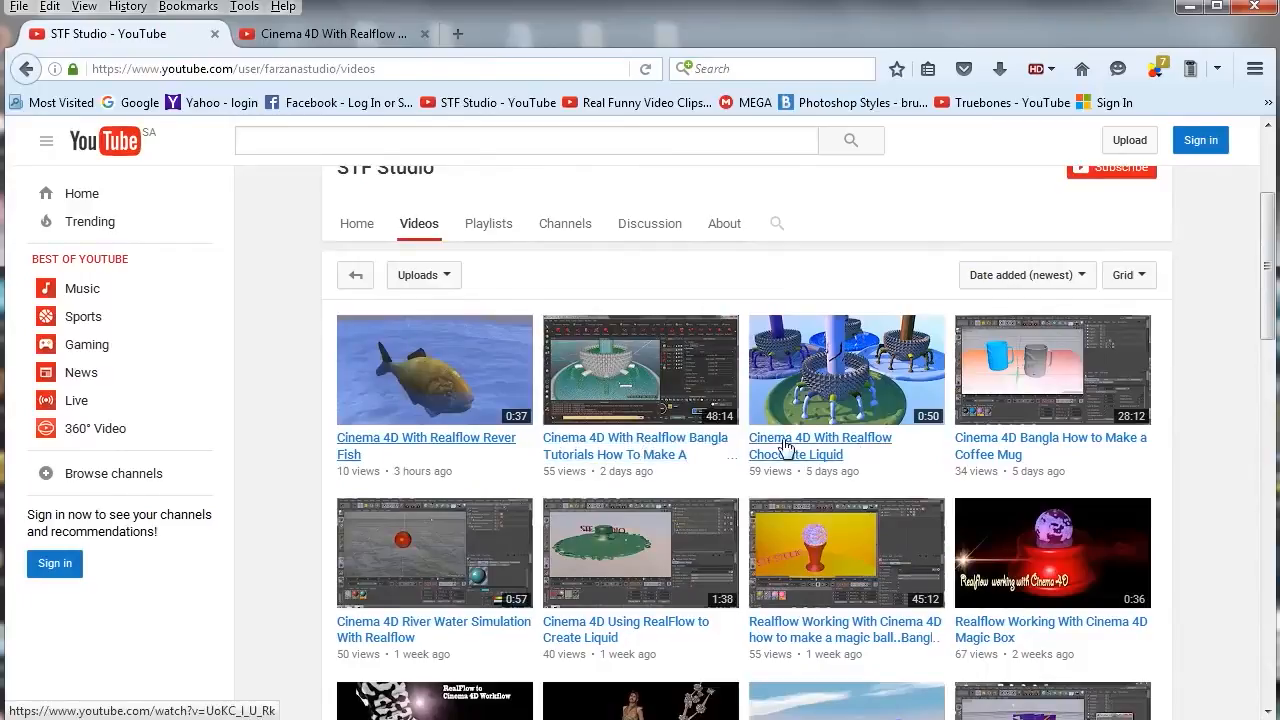
pyautogui.scroll(-10, 943, 466)
pyautogui.scroll(3, 930, 470)
pyautogui.scroll(-8, 925, 476)
pyautogui.scroll(-3, 925, 477)
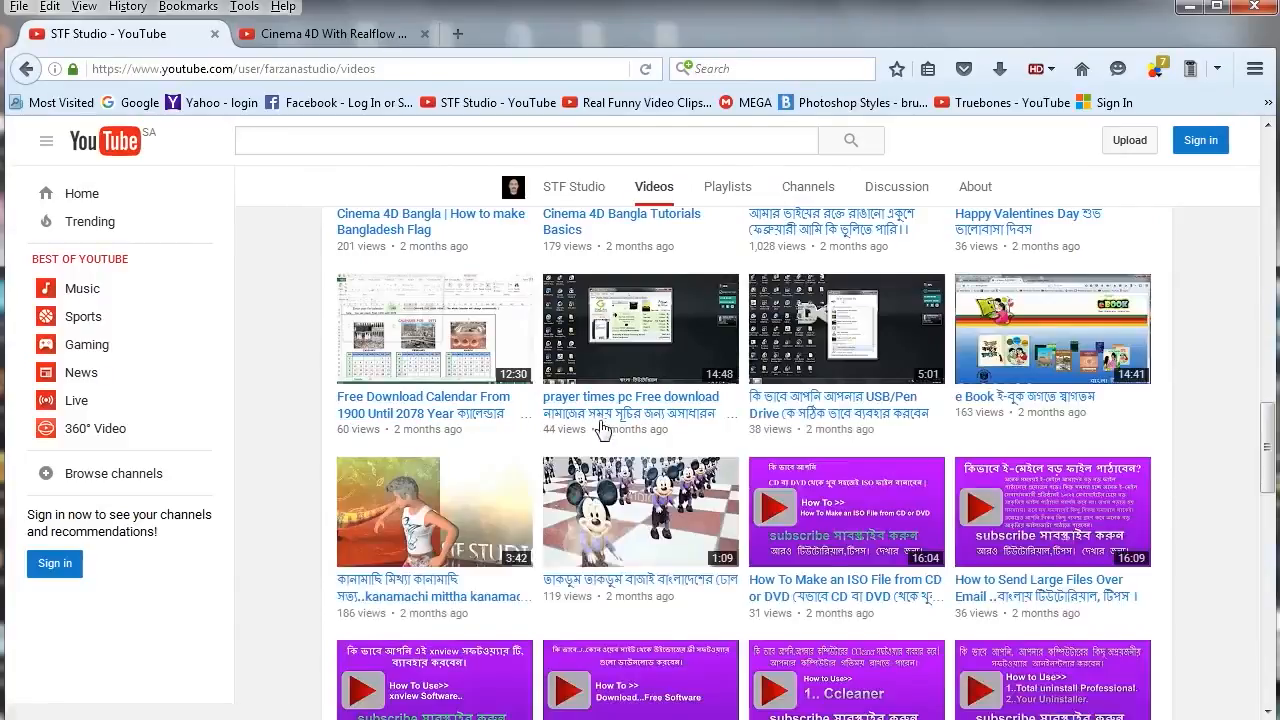
pyautogui.scroll(-5, 605, 425)
pyautogui.scroll(-3, 614, 427)
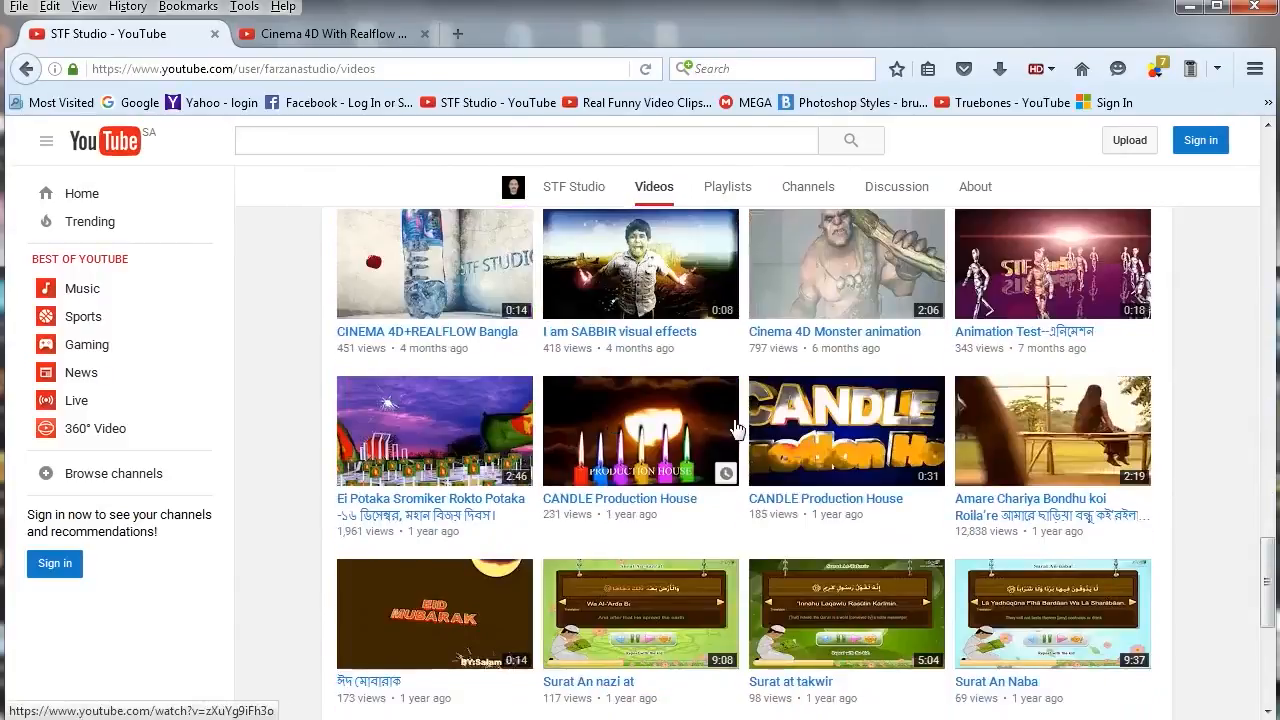
pyautogui.scroll(-4, 735, 428)
pyautogui.click(758, 489)
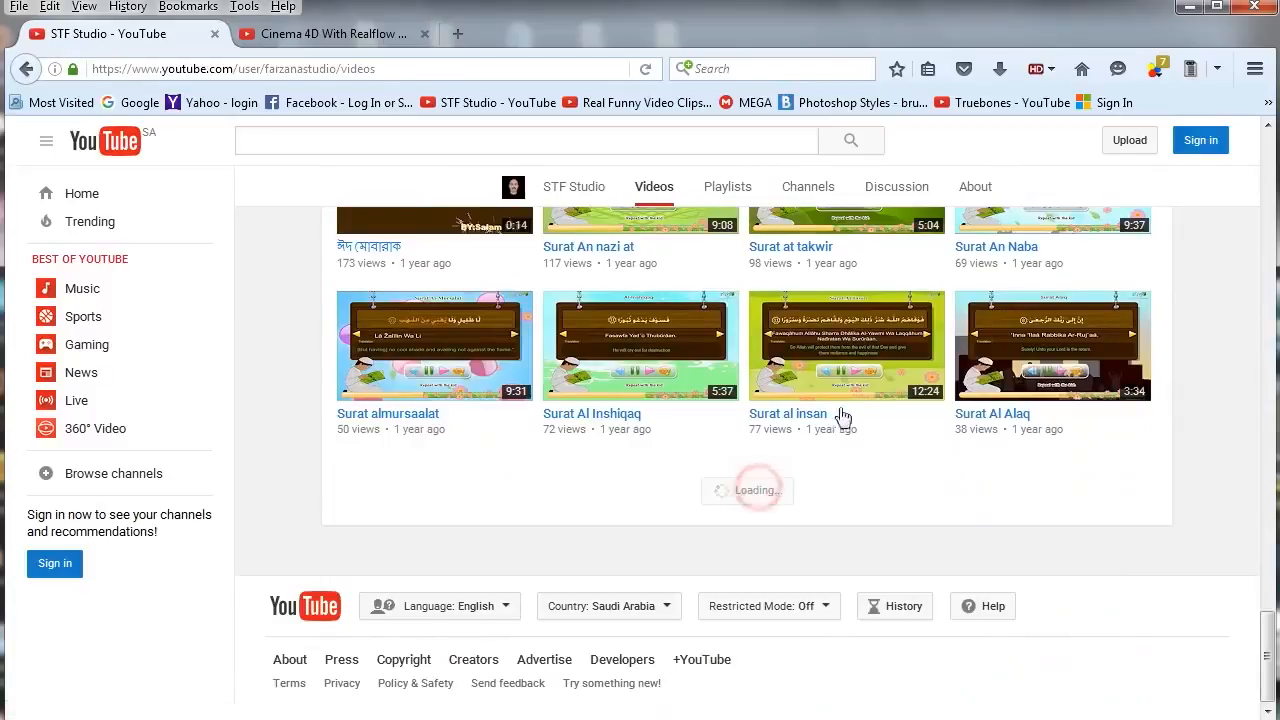
# Step: Examine the additional channel videos and go back to the channel banner above the newest uploads
pyautogui.scroll(3, 610, 398)
pyautogui.scroll(-10, 612, 399)
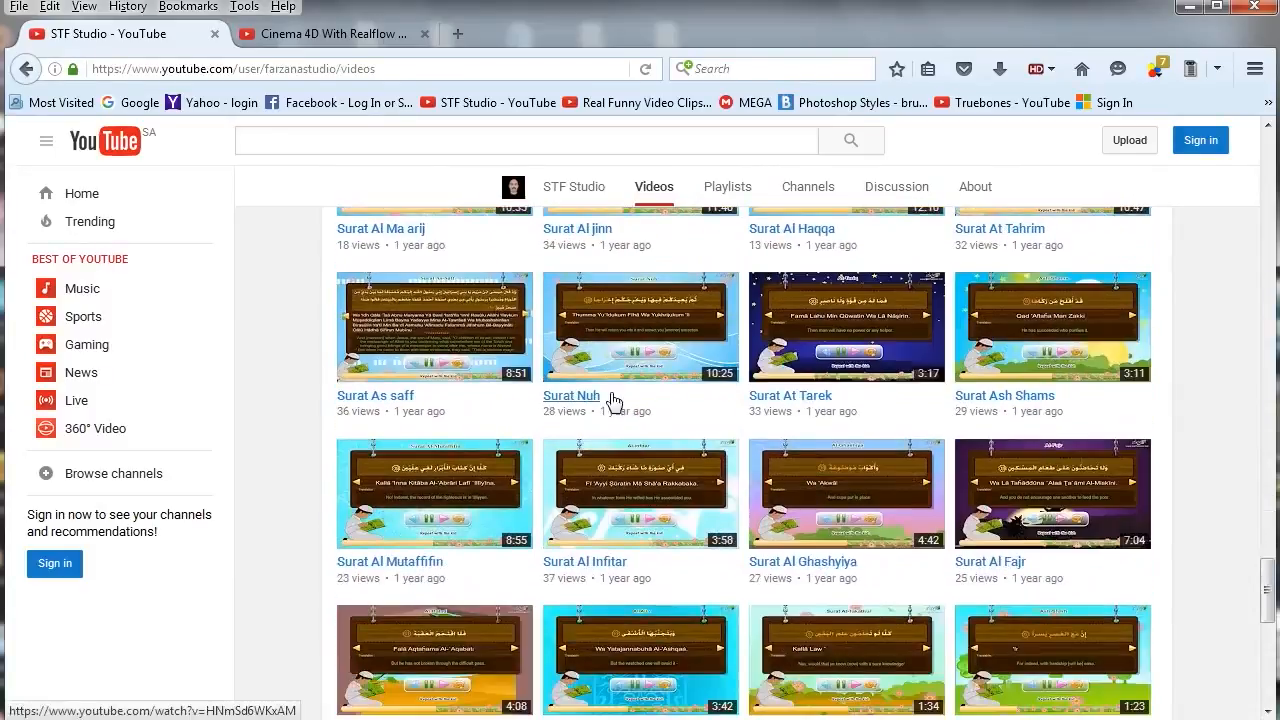
pyautogui.scroll(-5, 617, 409)
pyautogui.scroll(10, 617, 409)
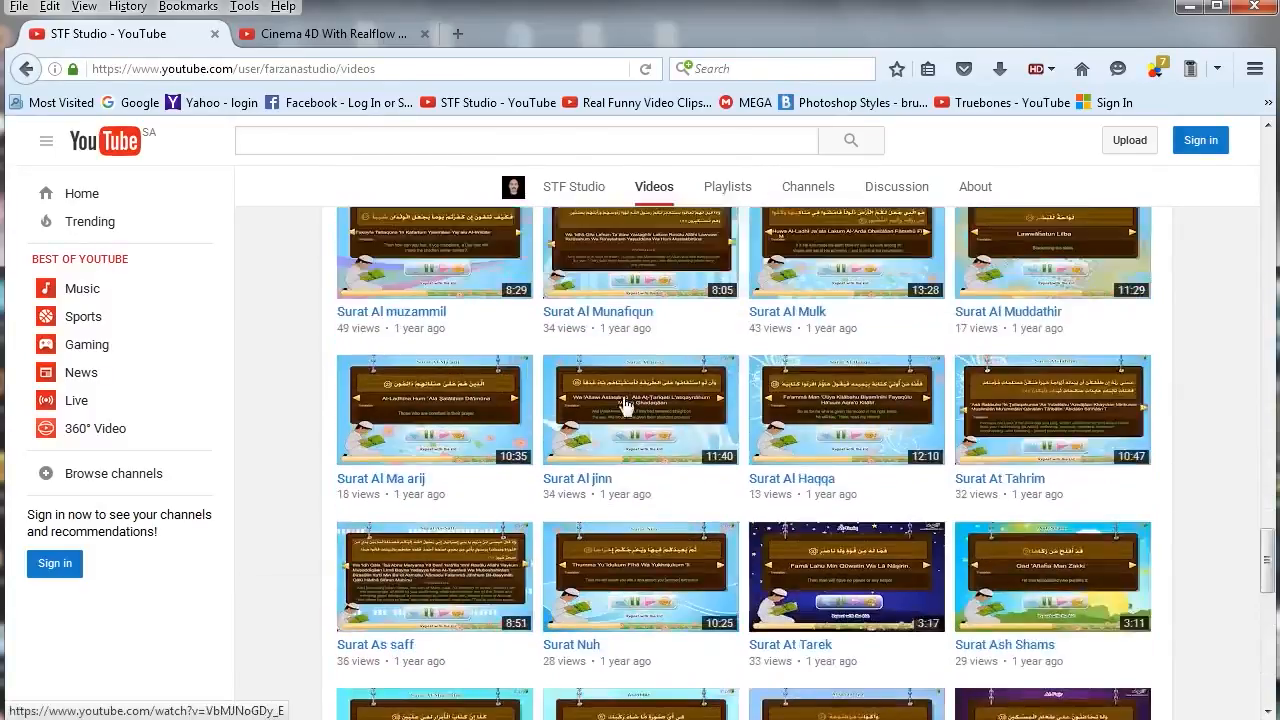
pyautogui.scroll(15, 624, 404)
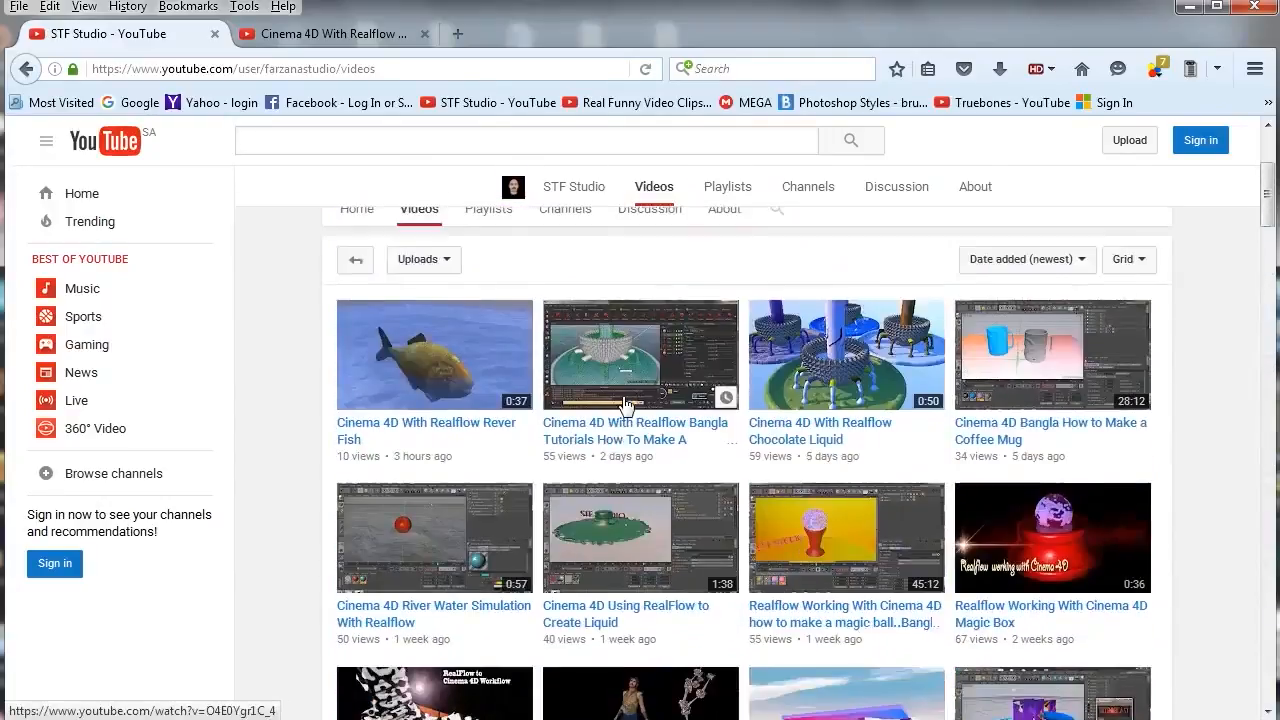
pyautogui.scroll(3, 624, 404)
pyautogui.scroll(-2, 641, 461)
pyautogui.scroll(2, 643, 451)
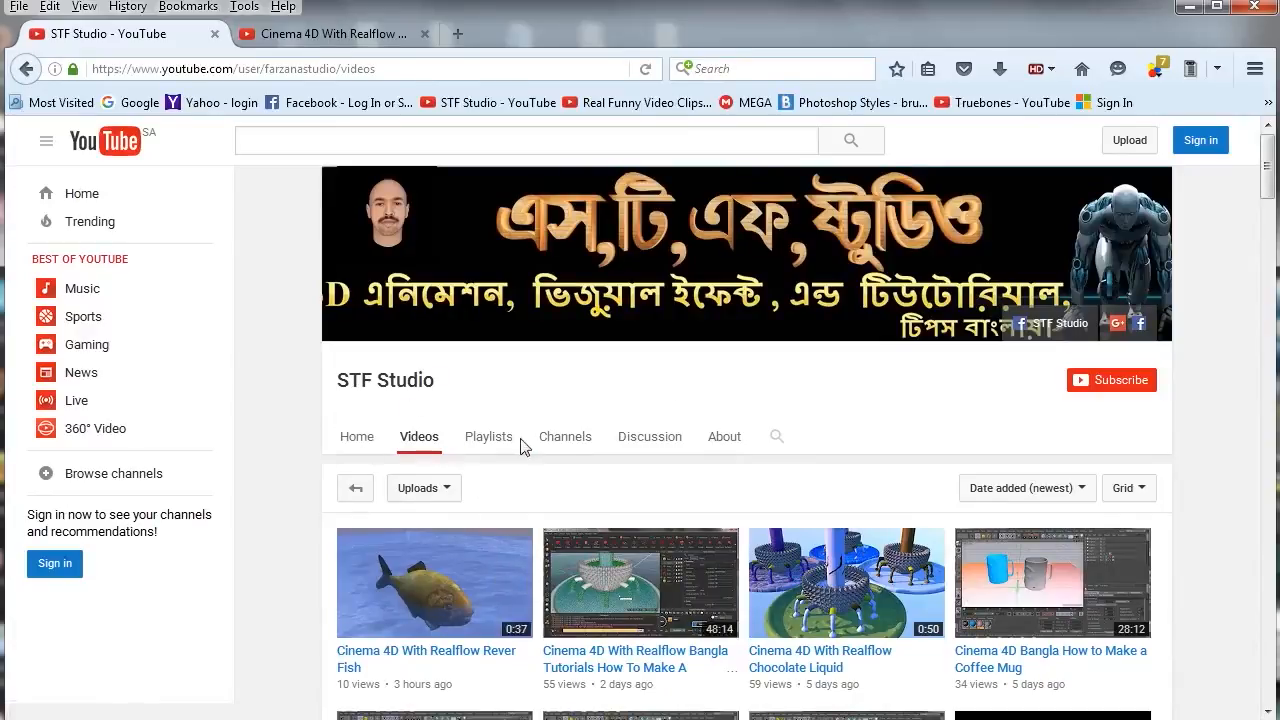
pyautogui.click(363, 33)
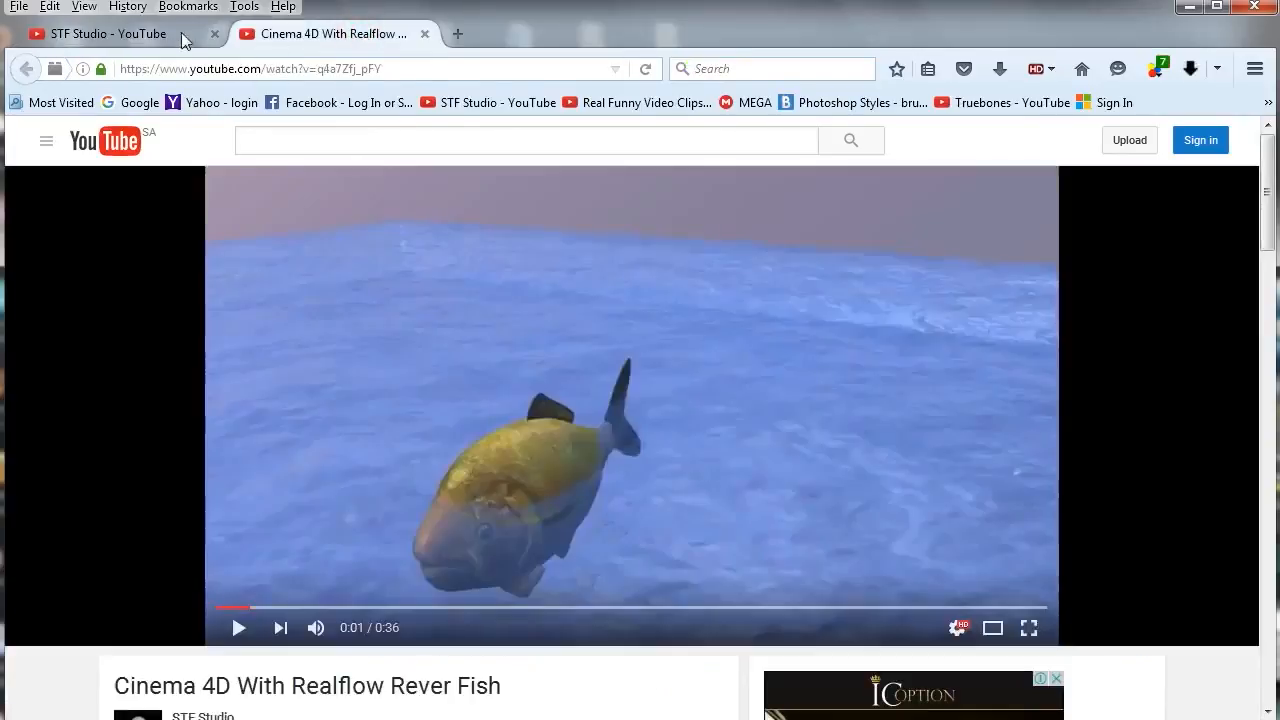
pyautogui.click(148, 34)
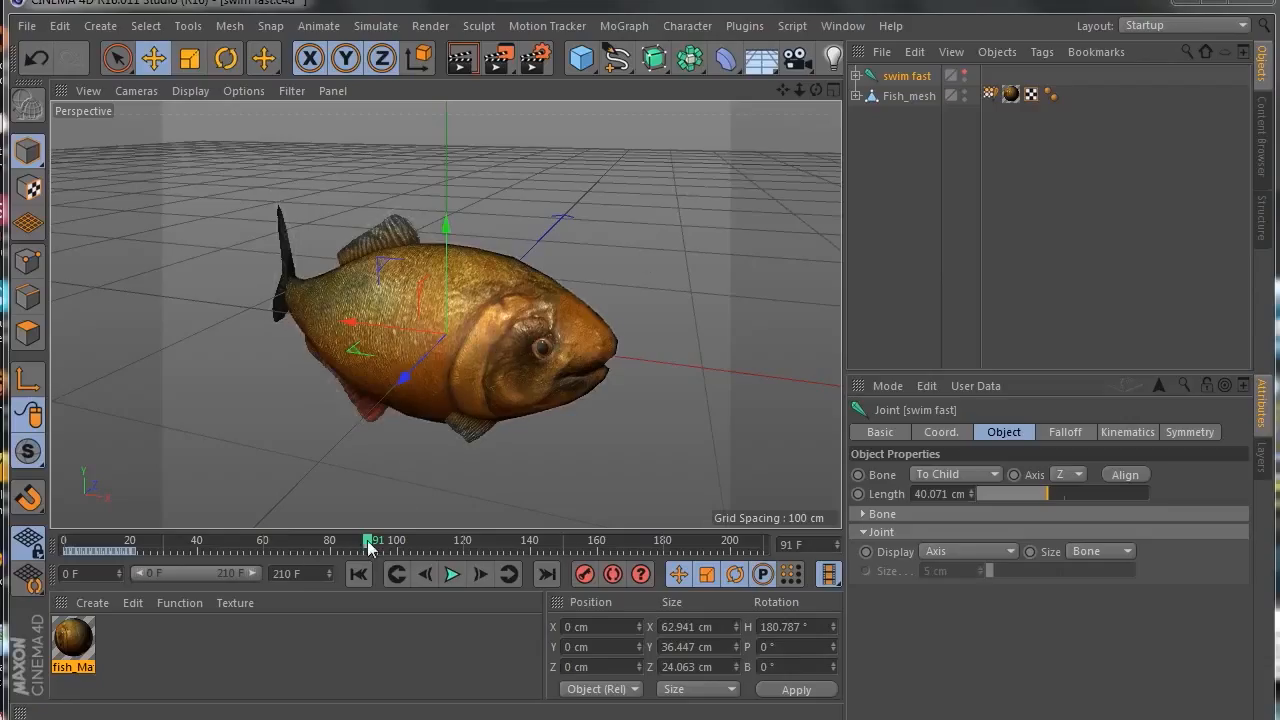
# Step: Switch to Cinema 4D and play the swim fast fish animation from frame 0, viewing it from the side before stopping playback
pyautogui.moveTo(367, 548); pyautogui.dragTo(5, 548)
pyautogui.click(453, 578)
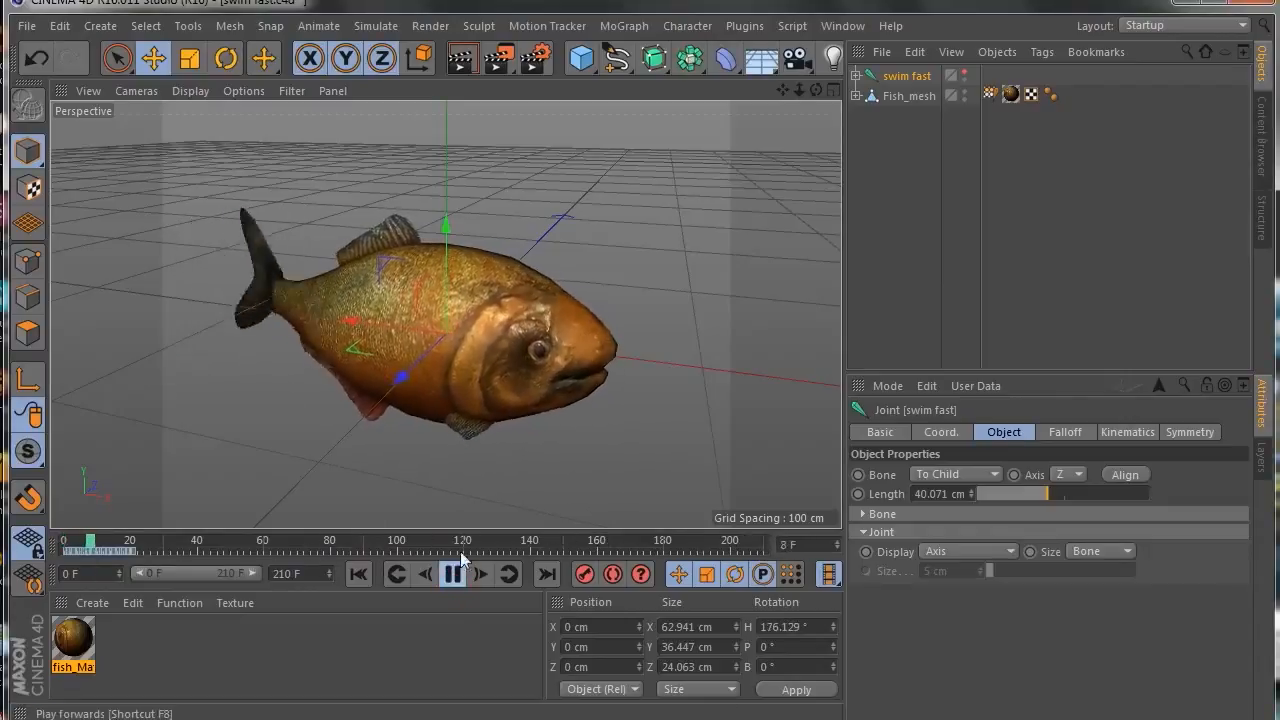
pyautogui.moveTo(817, 91); pyautogui.dragTo(782, 89)
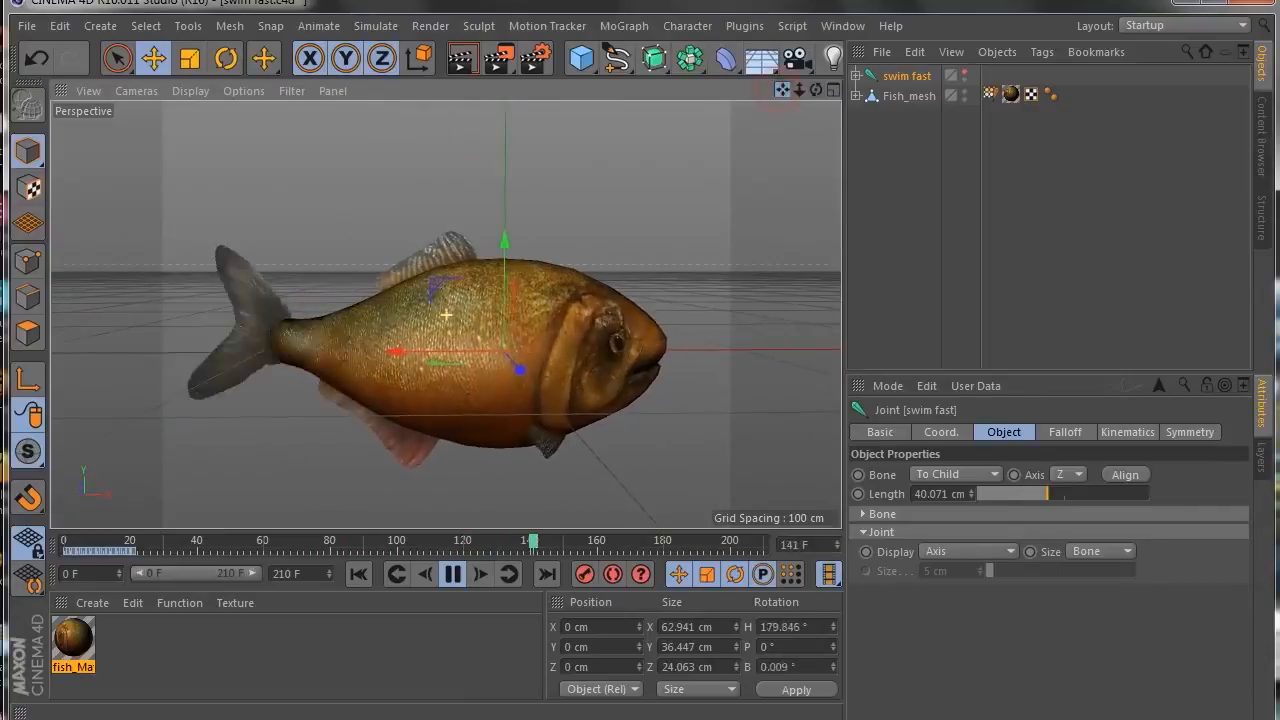
pyautogui.click(451, 577)
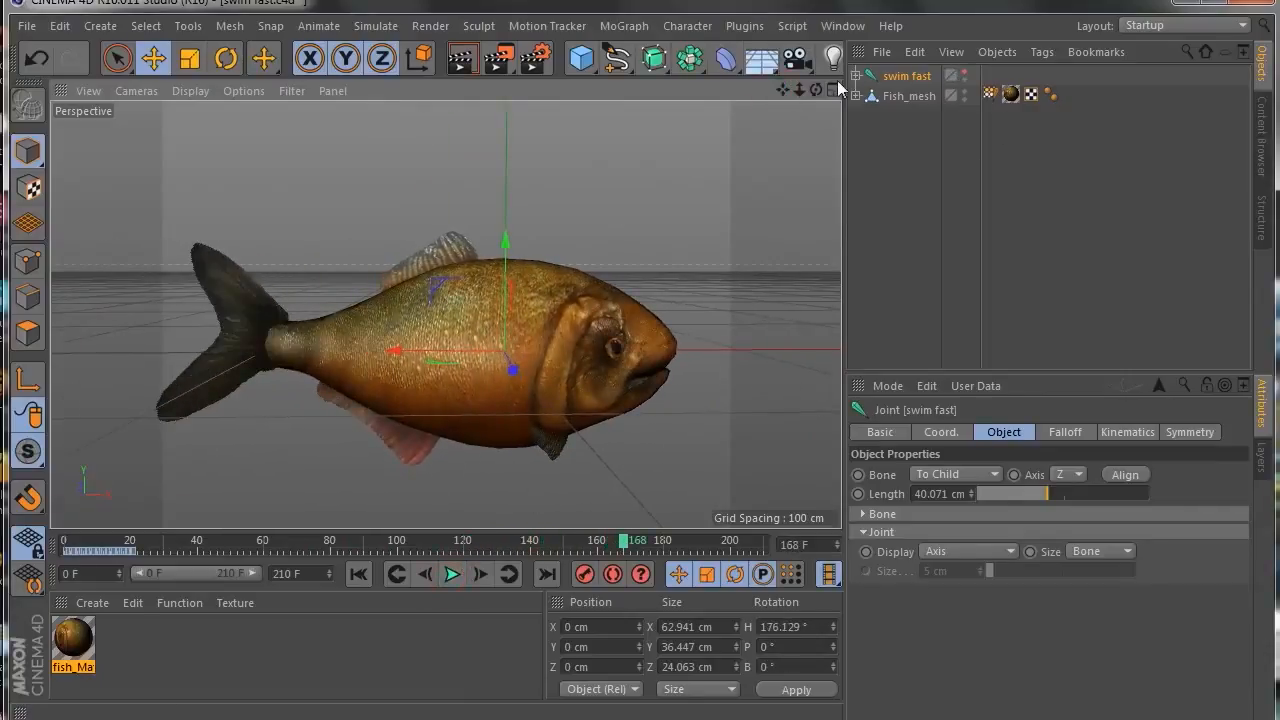
# Step: Make the swim fast joint chain visible in the viewport and examine the rigged fish during playback
pyautogui.click(964, 76)
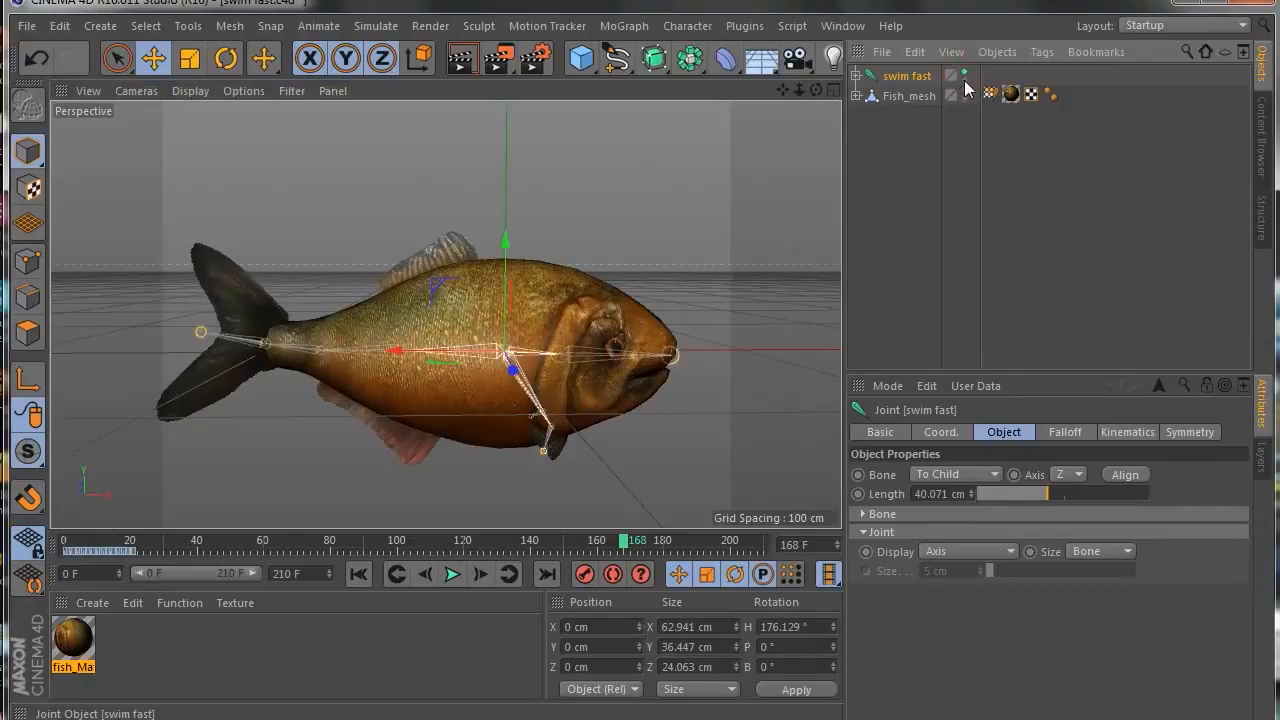
pyautogui.click(964, 76)
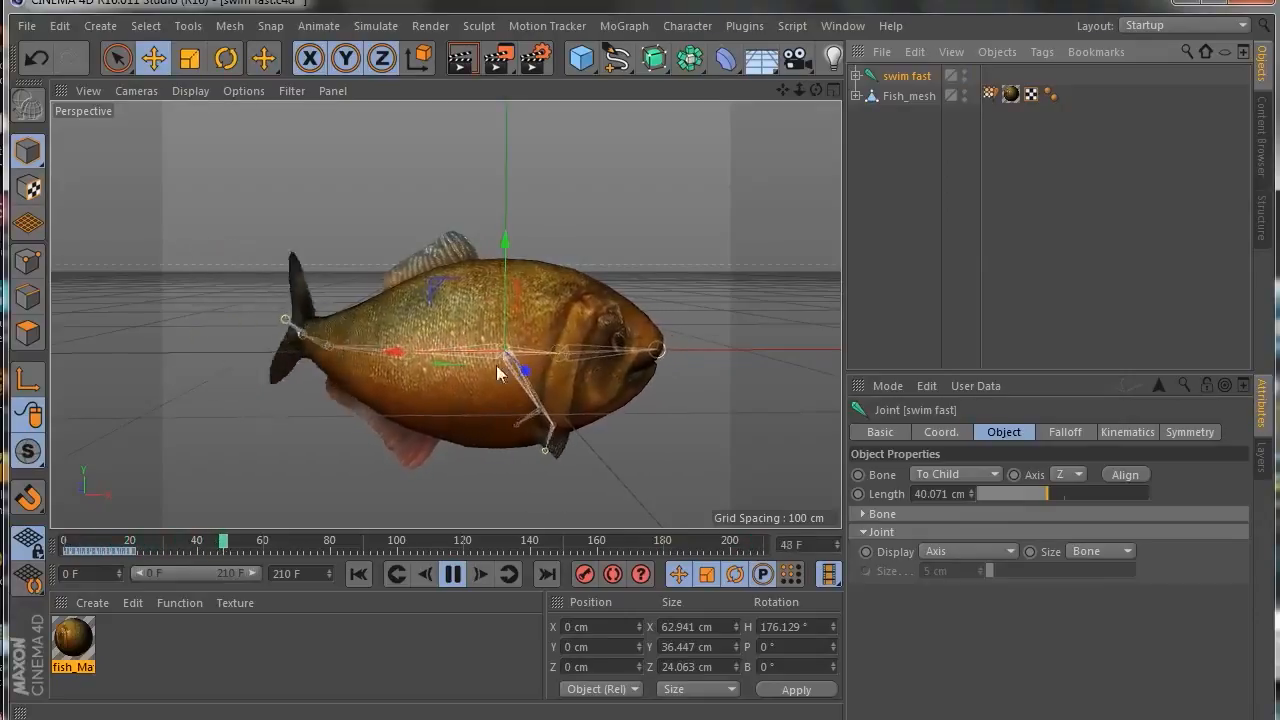
pyautogui.moveTo(816, 93); pyautogui.dragTo(838, 122)
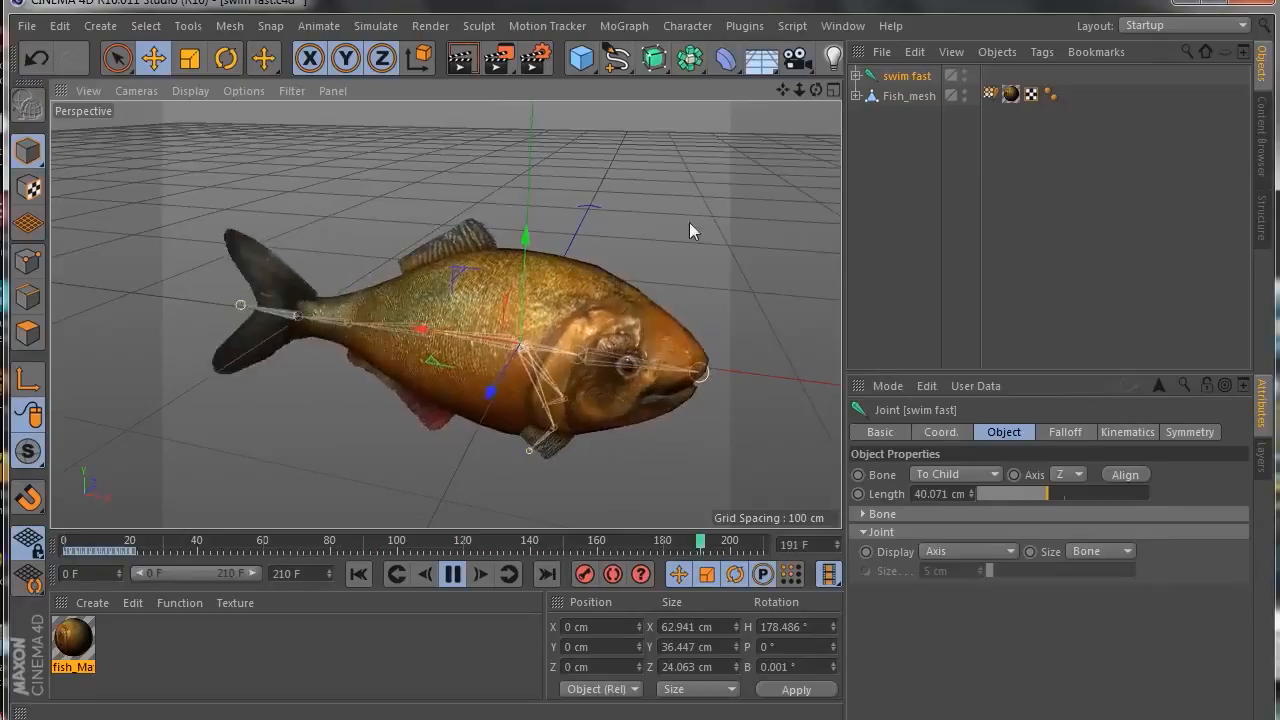
pyautogui.moveTo(816, 90); pyautogui.dragTo(820, 192)
pyautogui.moveTo(783, 91); pyautogui.dragTo(734, 67)
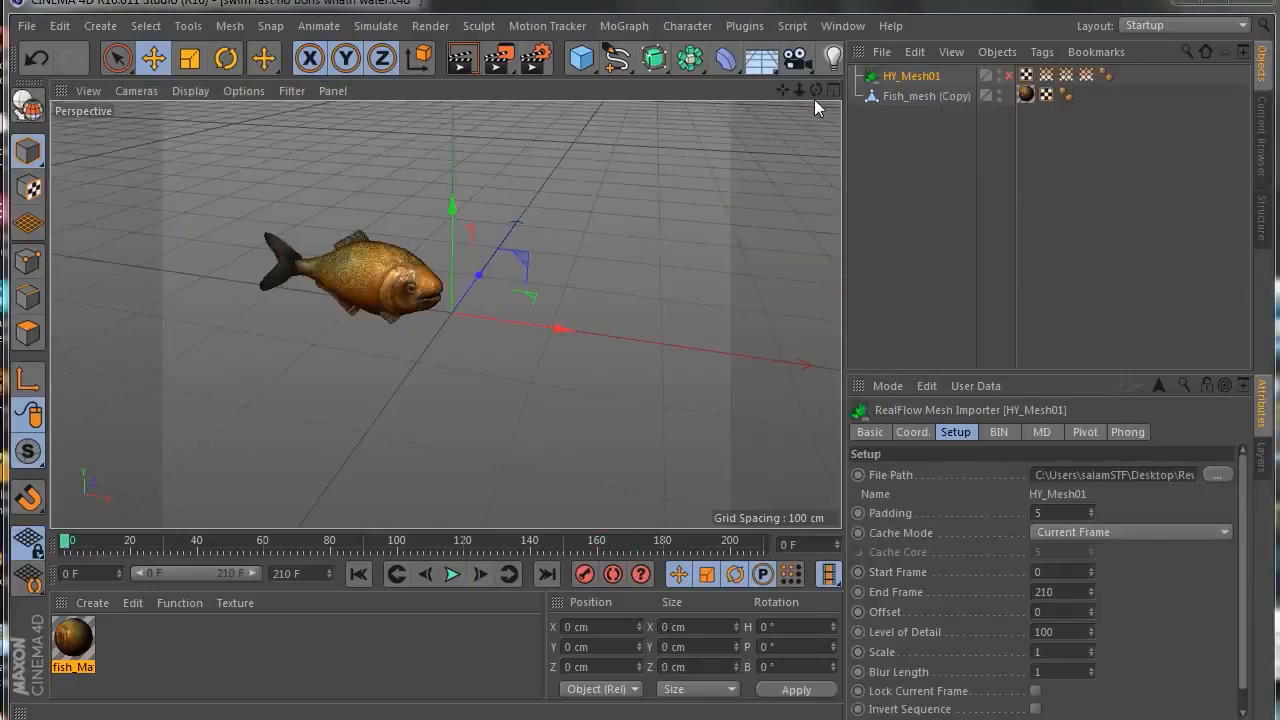
# Step: Play the "swim fast no bons whath water" scene, select Fish_mesh (Copy) to examine its motion path, and stop playback
pyautogui.moveTo(816, 90); pyautogui.dragTo(816, 60)
pyautogui.moveTo(445, 314)
pyautogui.mouseDown()
pyautogui.moveTo(816, 96)
pyautogui.moveTo(446, 315)
pyautogui.mouseUp()
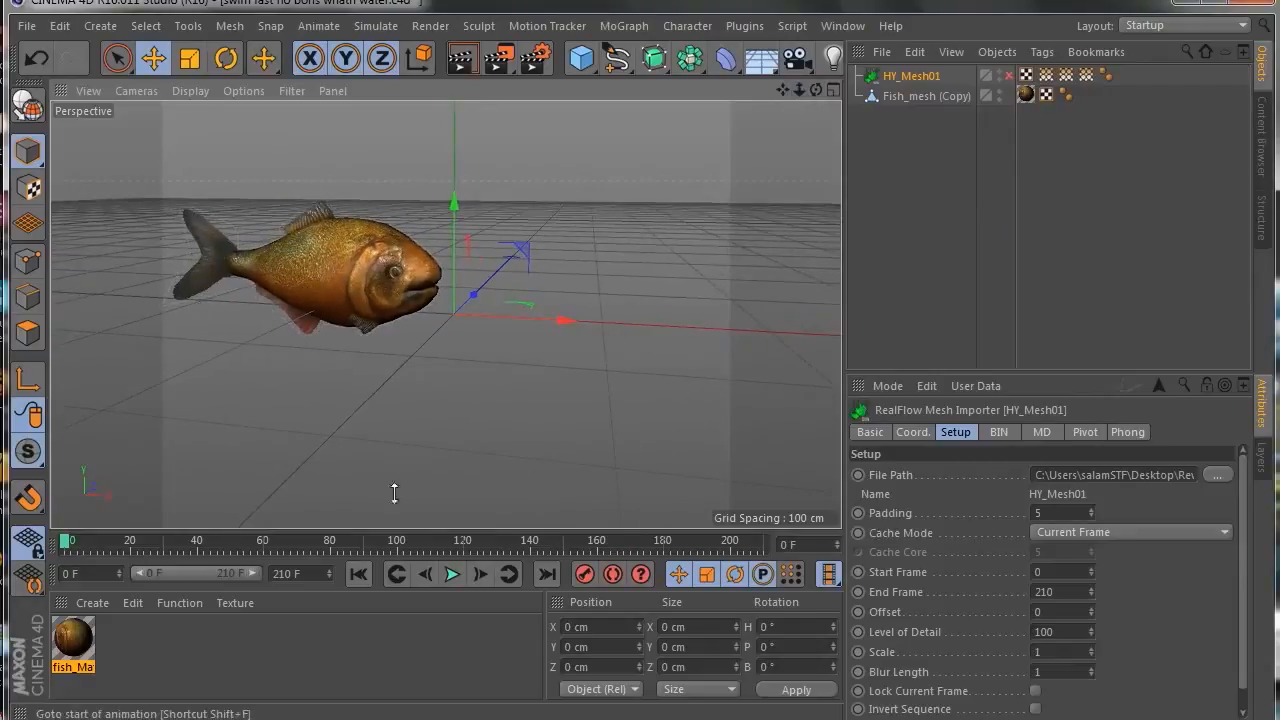
pyautogui.click(453, 575)
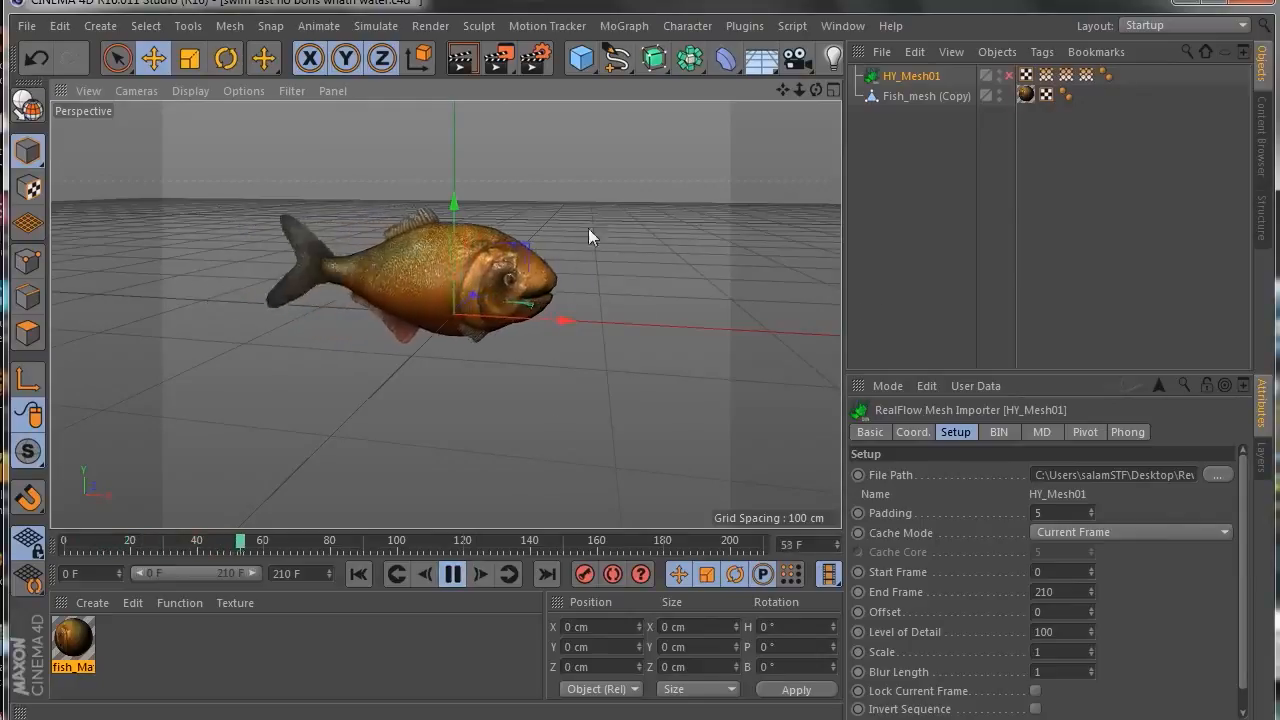
pyautogui.click(922, 96)
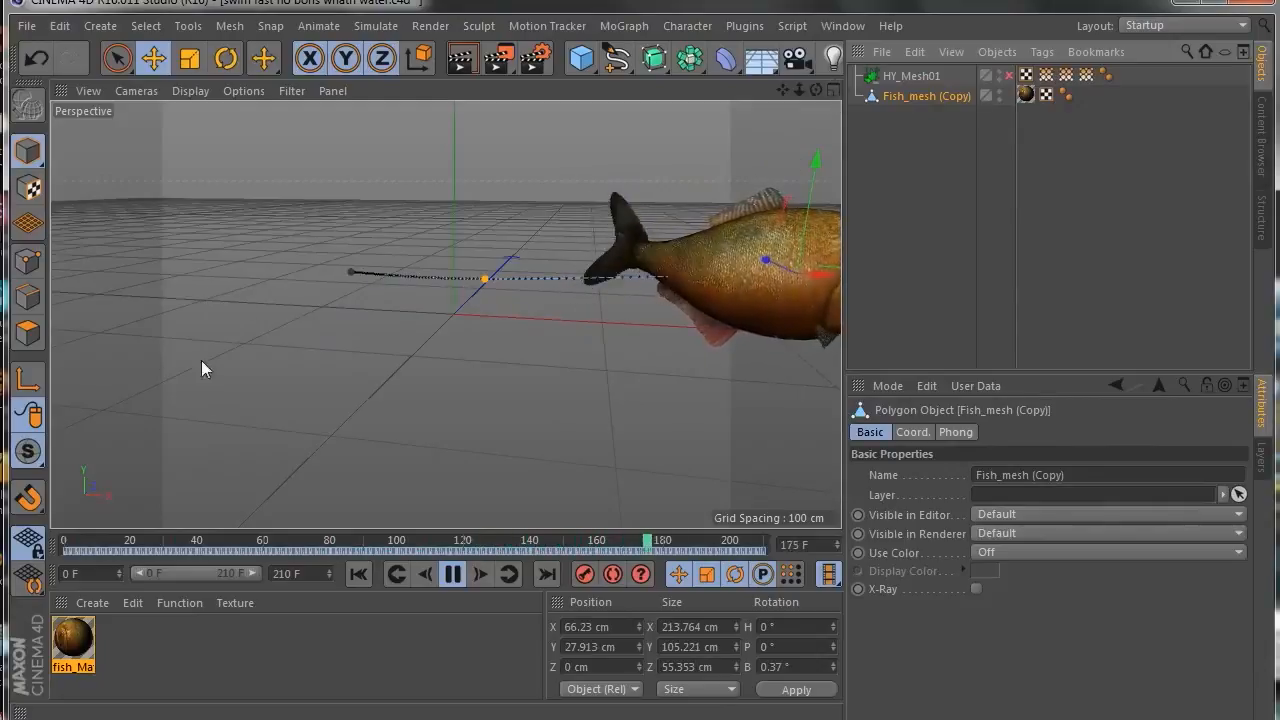
pyautogui.moveTo(800, 90); pyautogui.dragTo(437, 331)
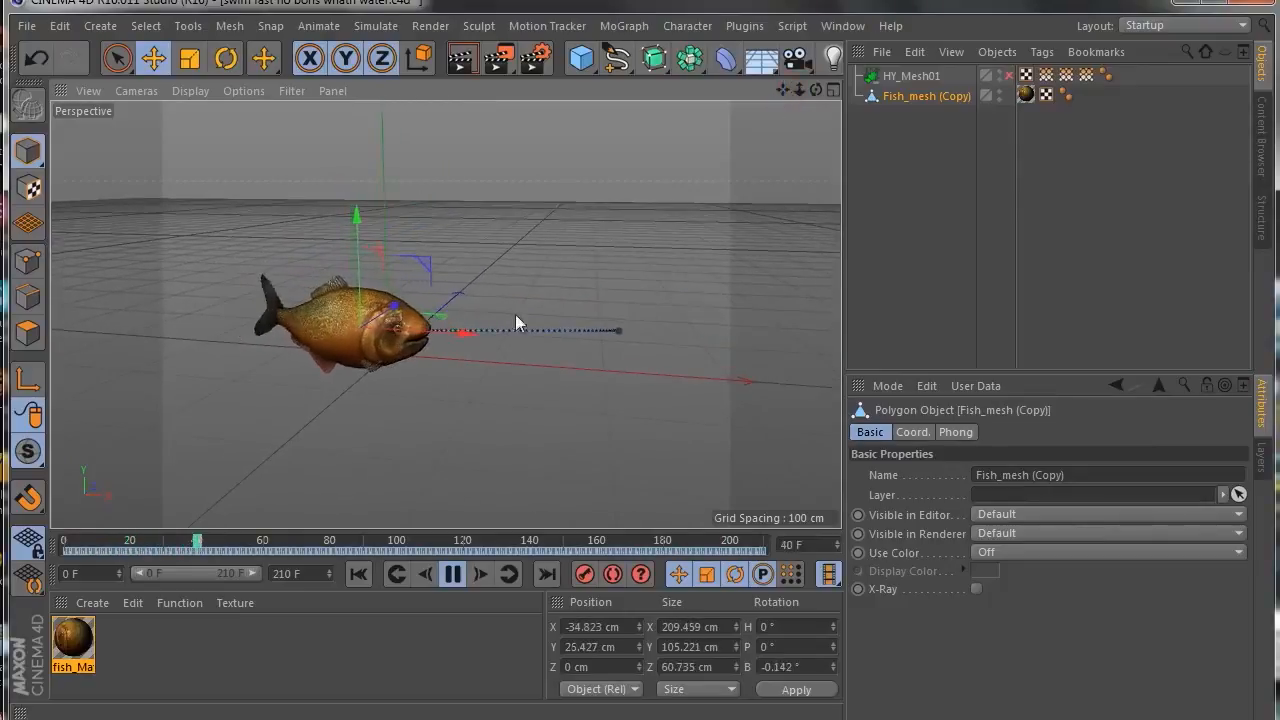
pyautogui.click(453, 576)
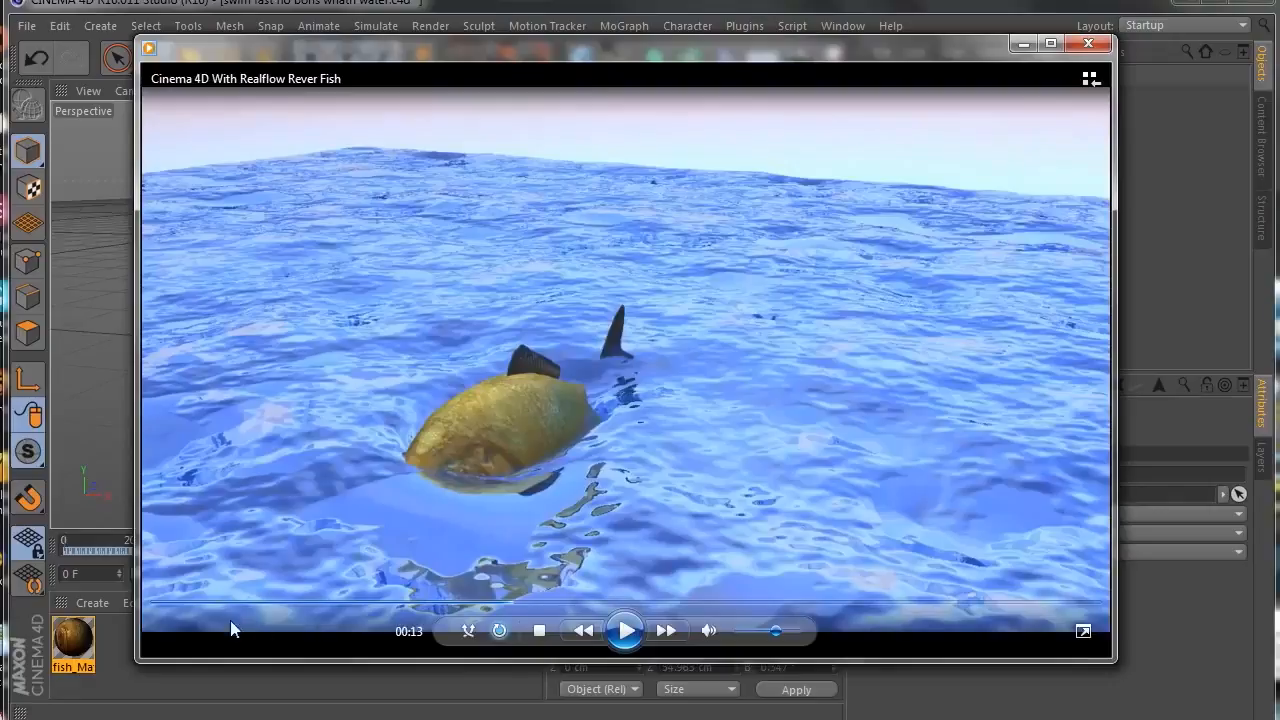
# Step: Play the finished "Cinema 4D With Realflow Rever Fish" video, pause it near the closing titles, and minimize the player
pyautogui.click(187, 605)
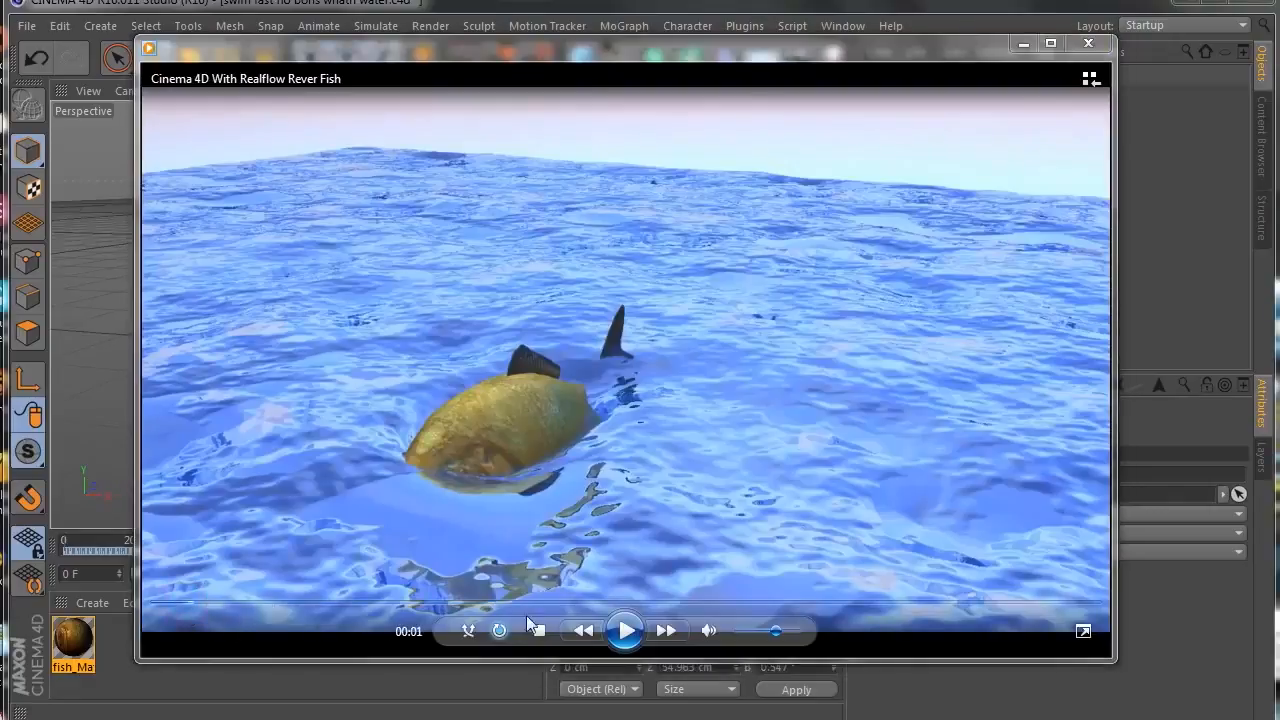
pyautogui.click(624, 630)
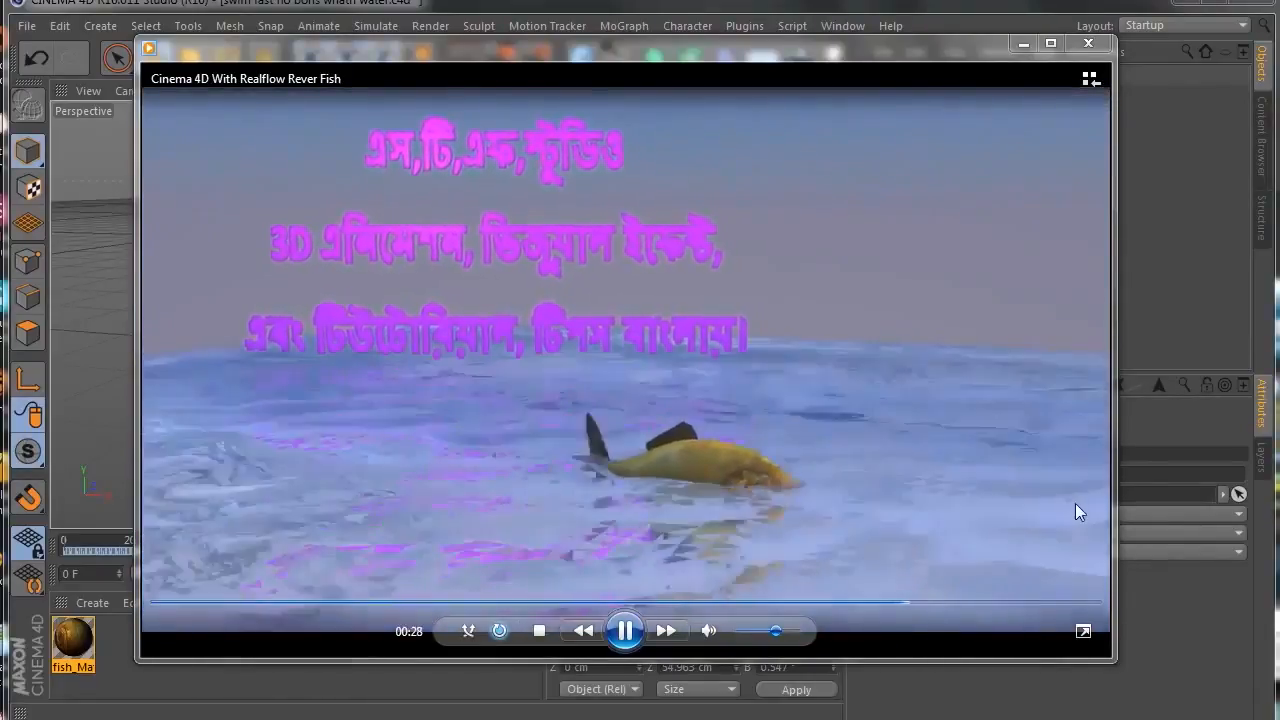
pyautogui.click(625, 630)
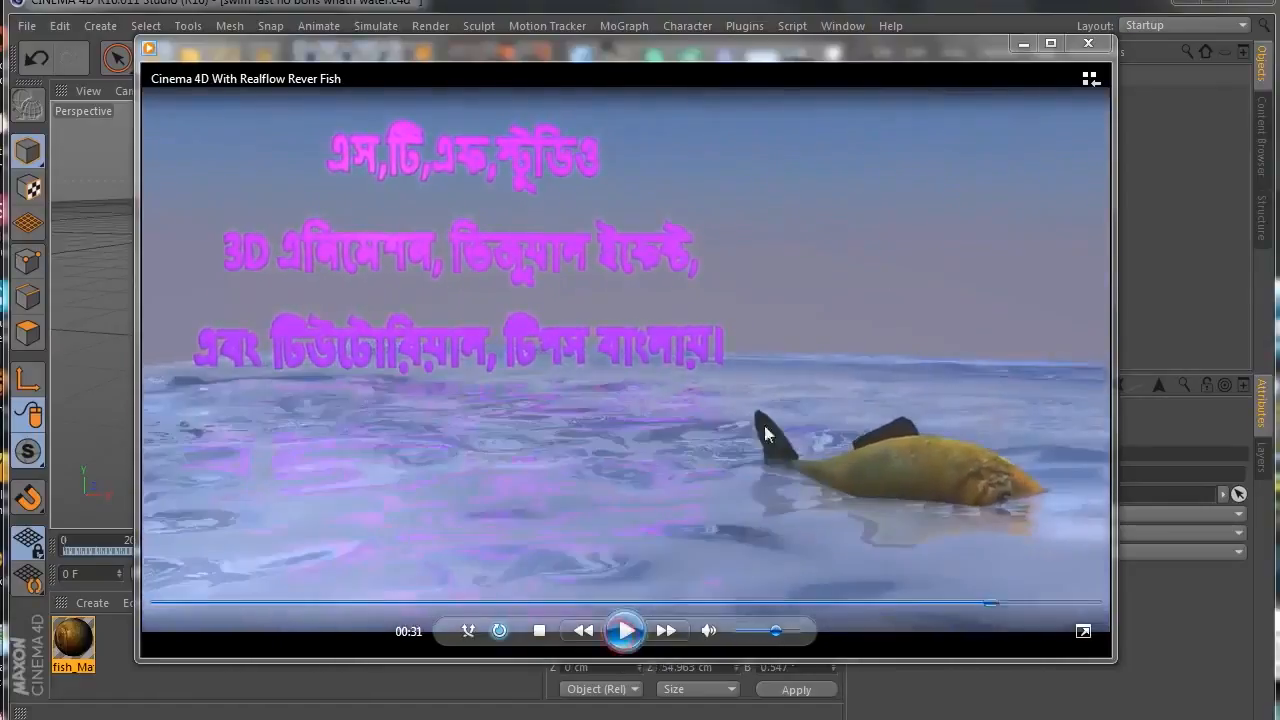
pyautogui.click(1025, 46)
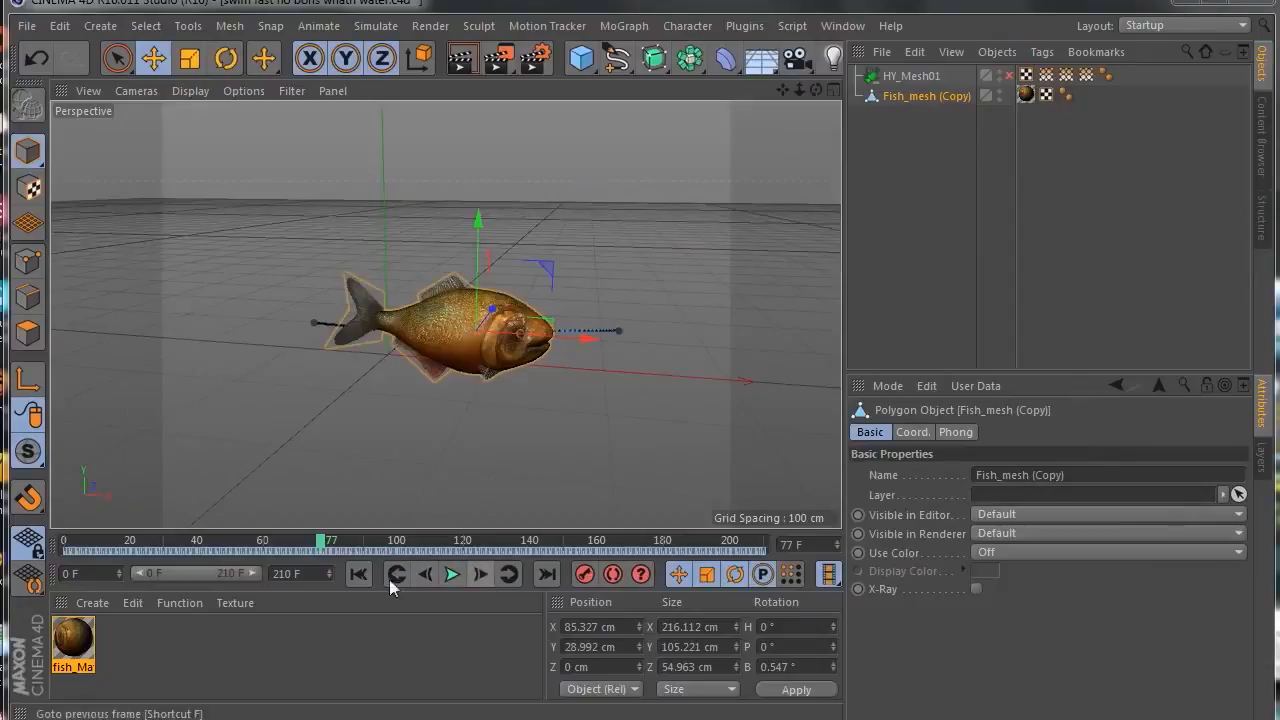
# Step: Review the fish animation from frame 0 to frame 180 and examine the fish mesh closely from several angles
pyautogui.click(358, 573)
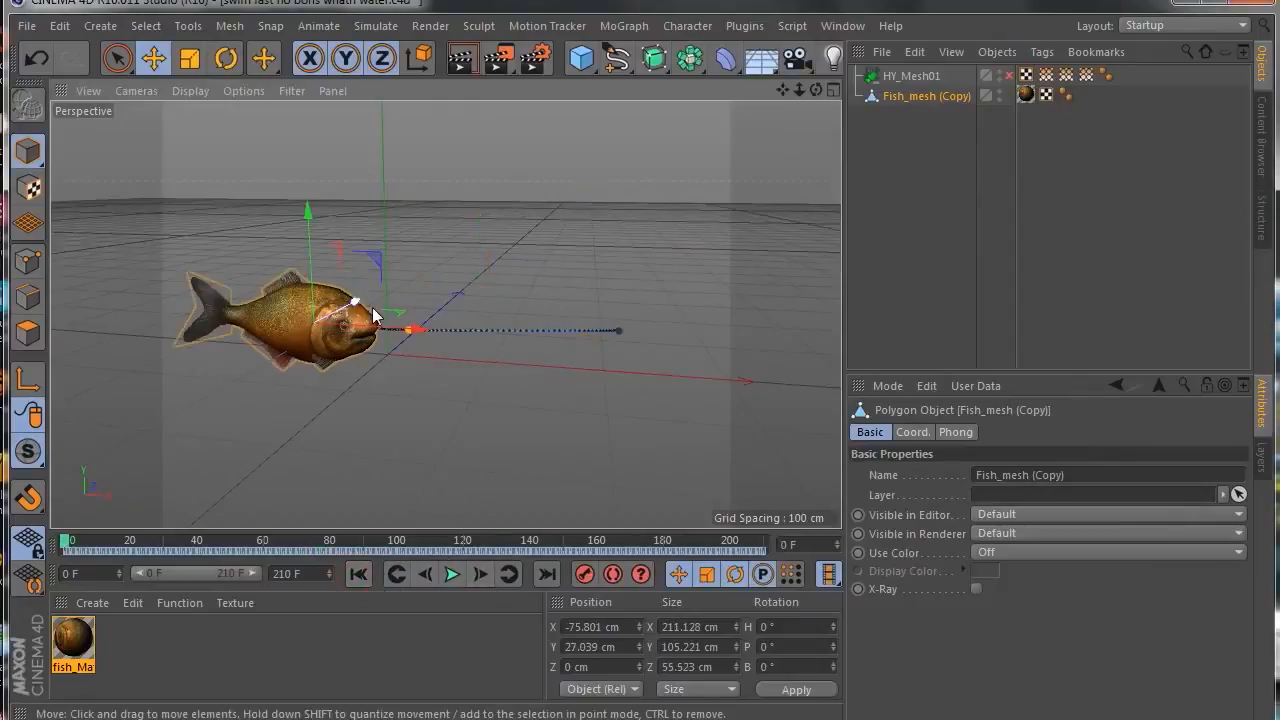
pyautogui.moveTo(68, 545); pyautogui.dragTo(430, 548)
pyautogui.click(451, 573)
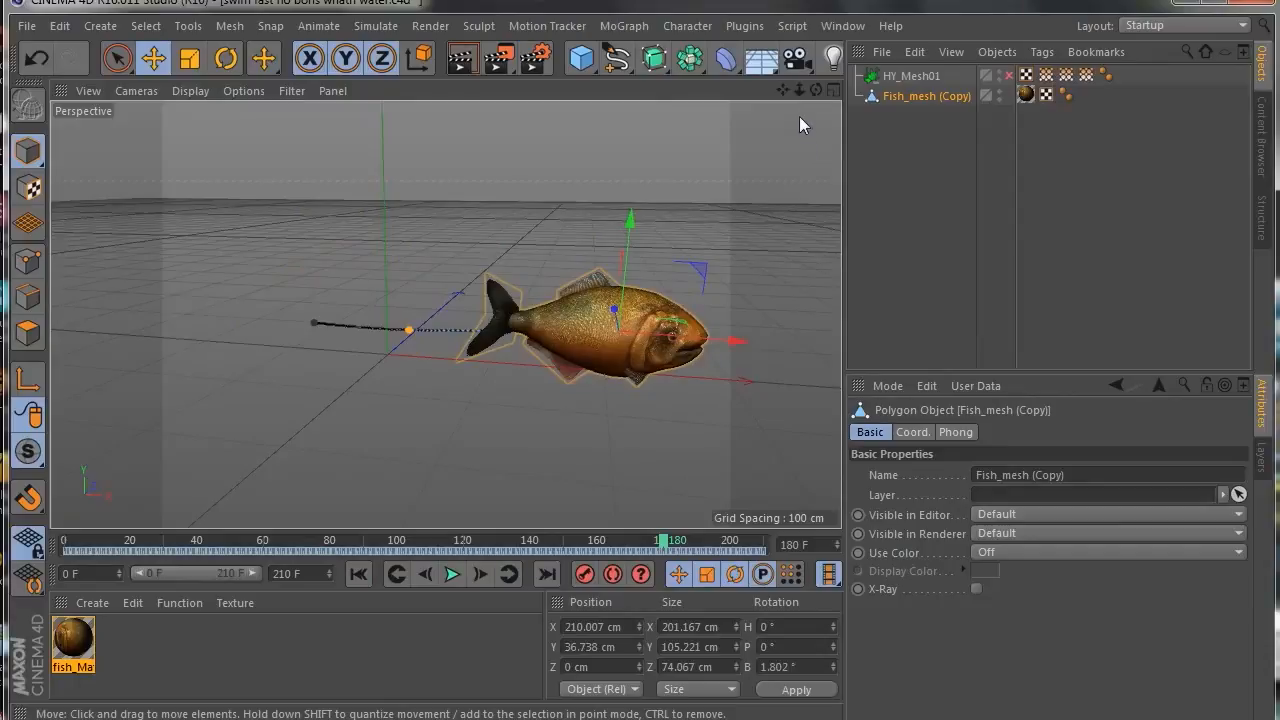
pyautogui.moveTo(817, 92); pyautogui.dragTo(600, 110)
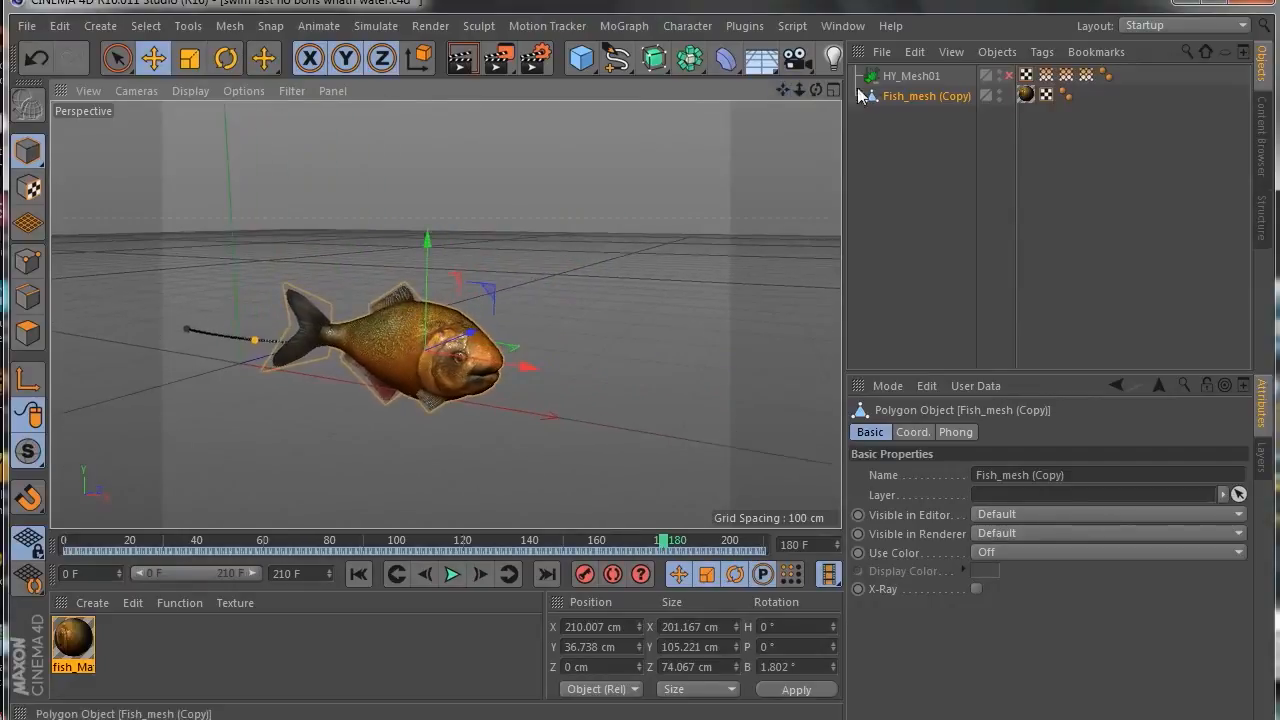
pyautogui.moveTo(817, 92); pyautogui.dragTo(895, 72)
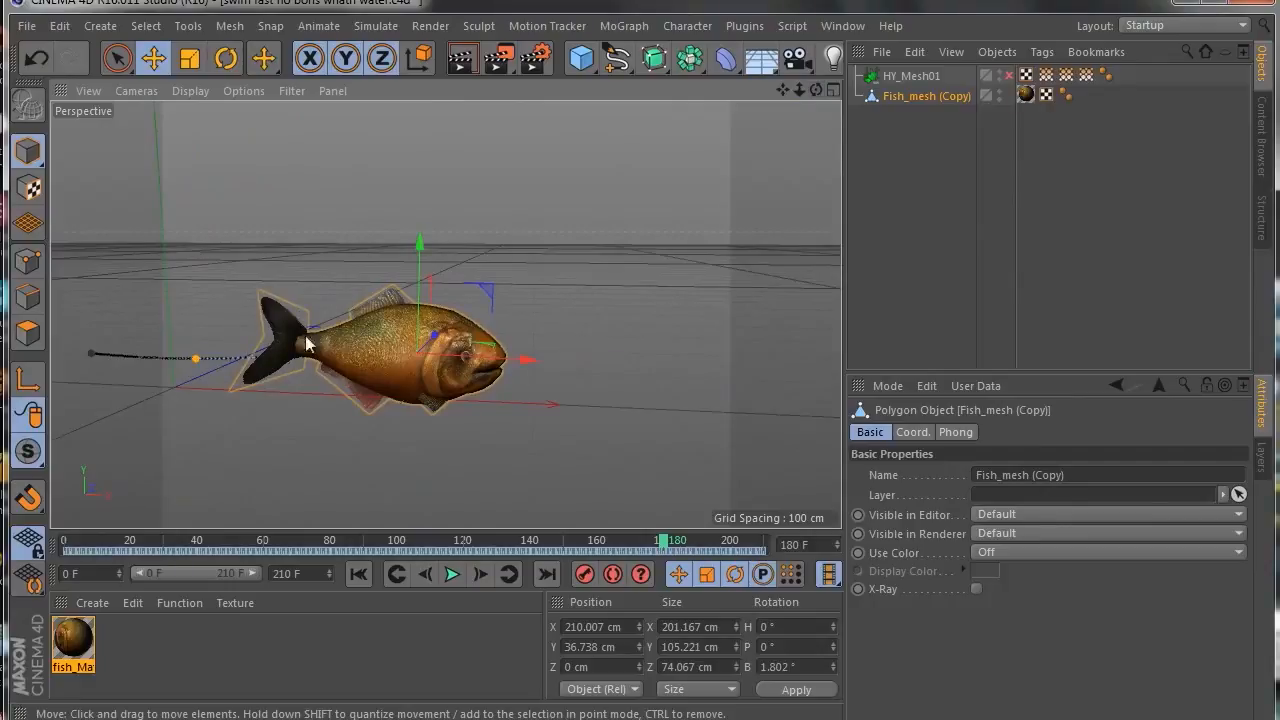
pyautogui.moveTo(785, 91); pyautogui.dragTo(855, 108)
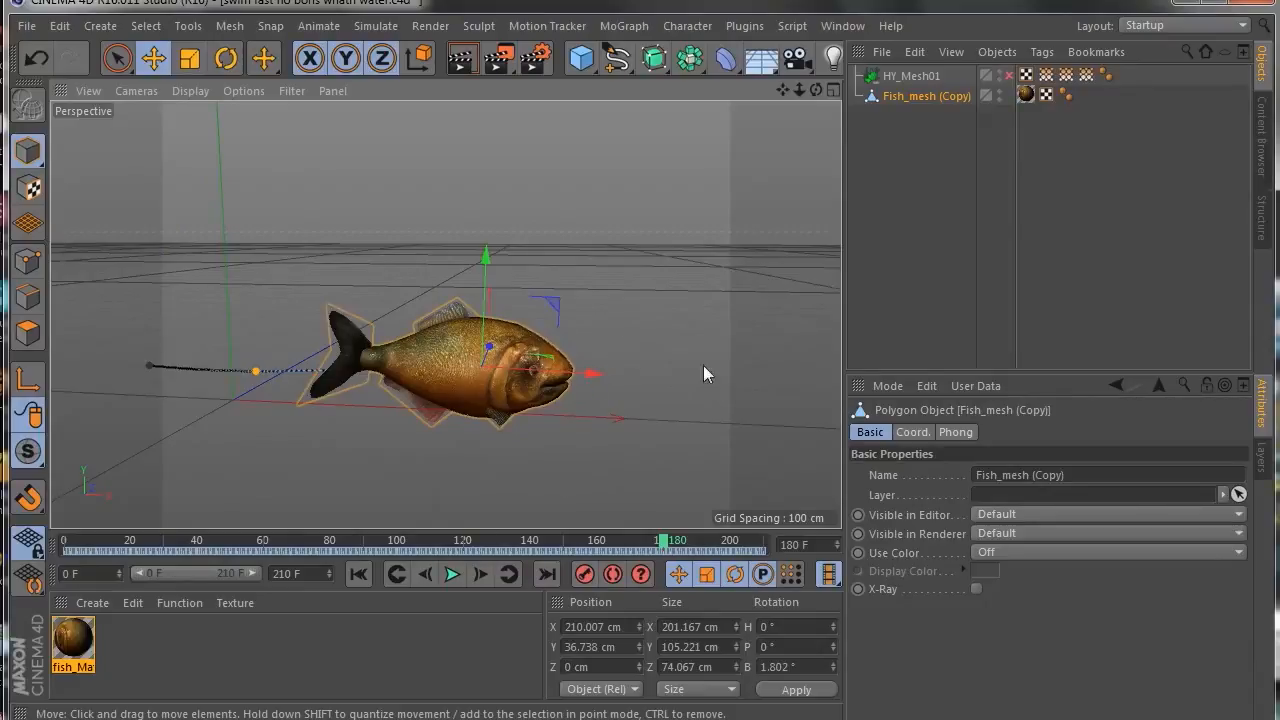
pyautogui.moveTo(817, 91); pyautogui.dragTo(736, 154)
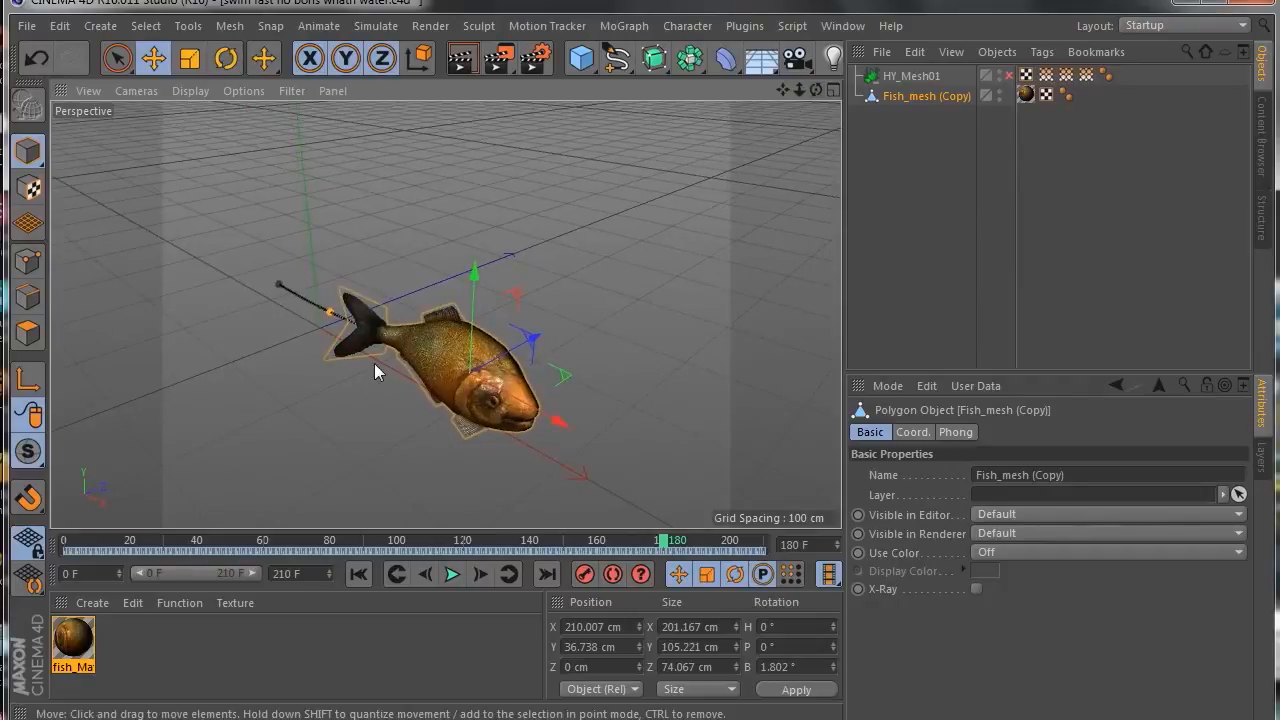
pyautogui.scroll(5, 372, 360)
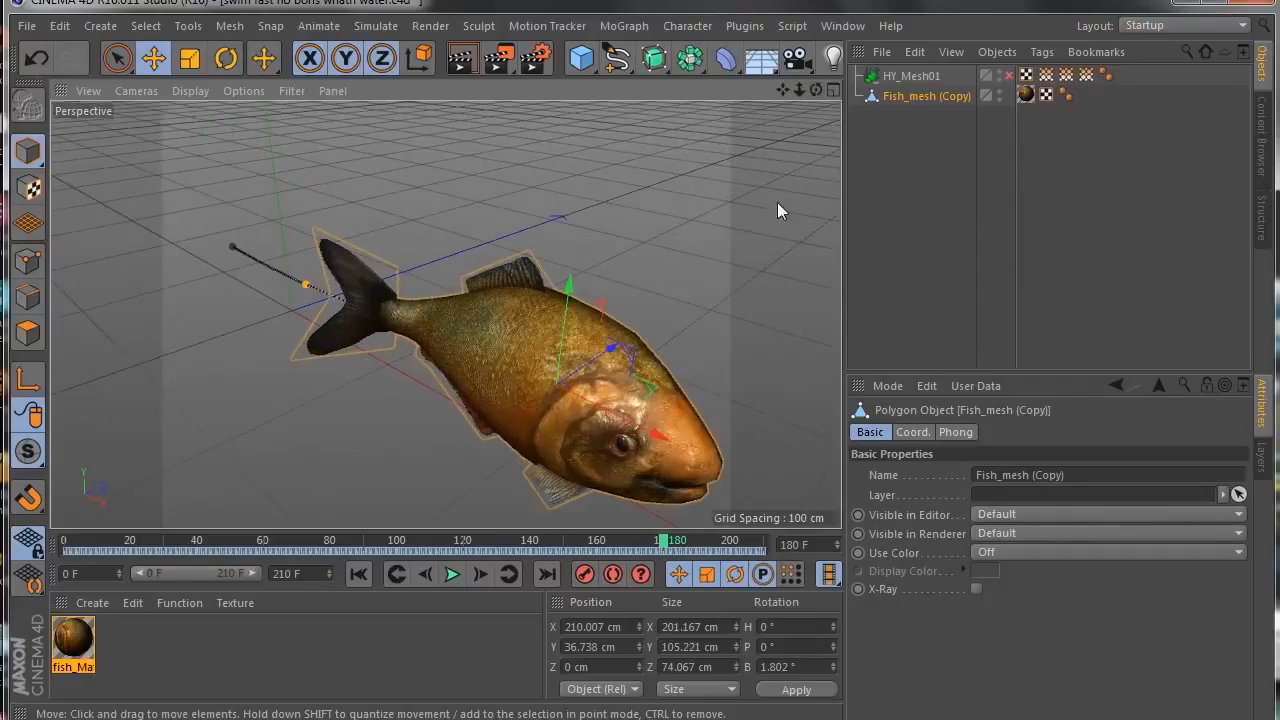
# Step: Bring up the paused result video for comparison, minimize it, and scrub the fish animation back and forth to frame 142
pyautogui.click(460, 718)
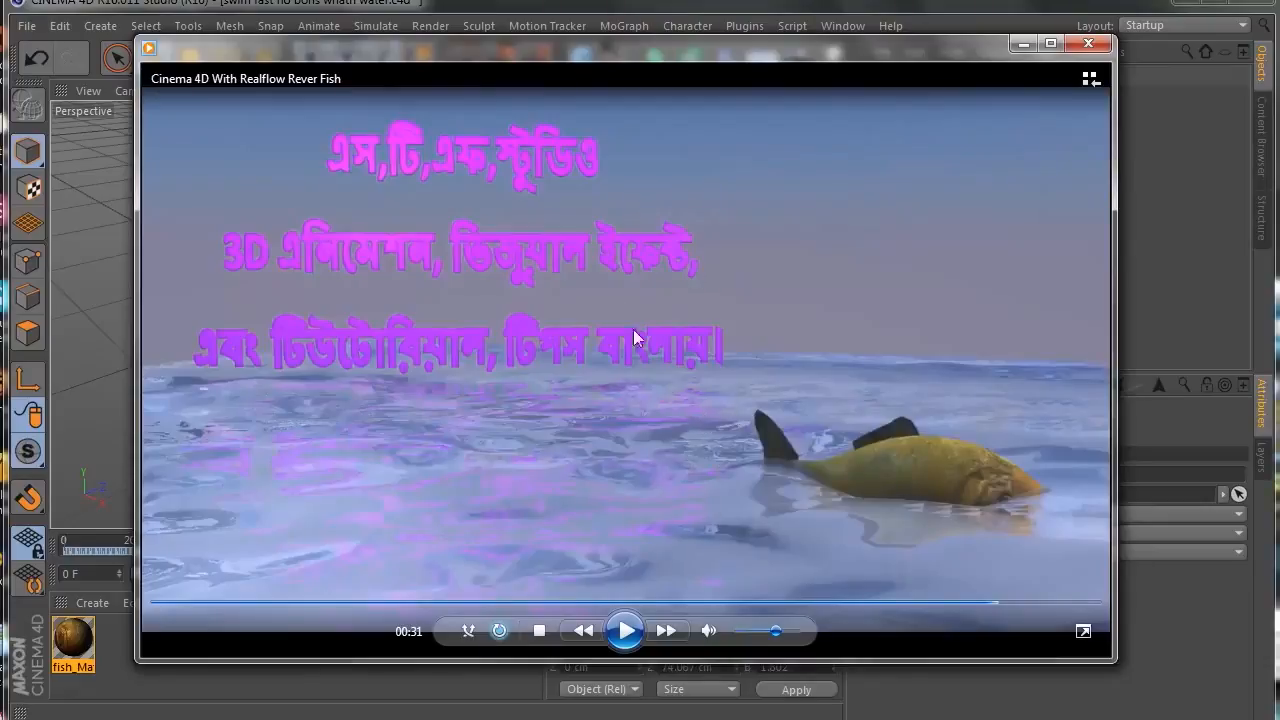
pyautogui.click(1023, 44)
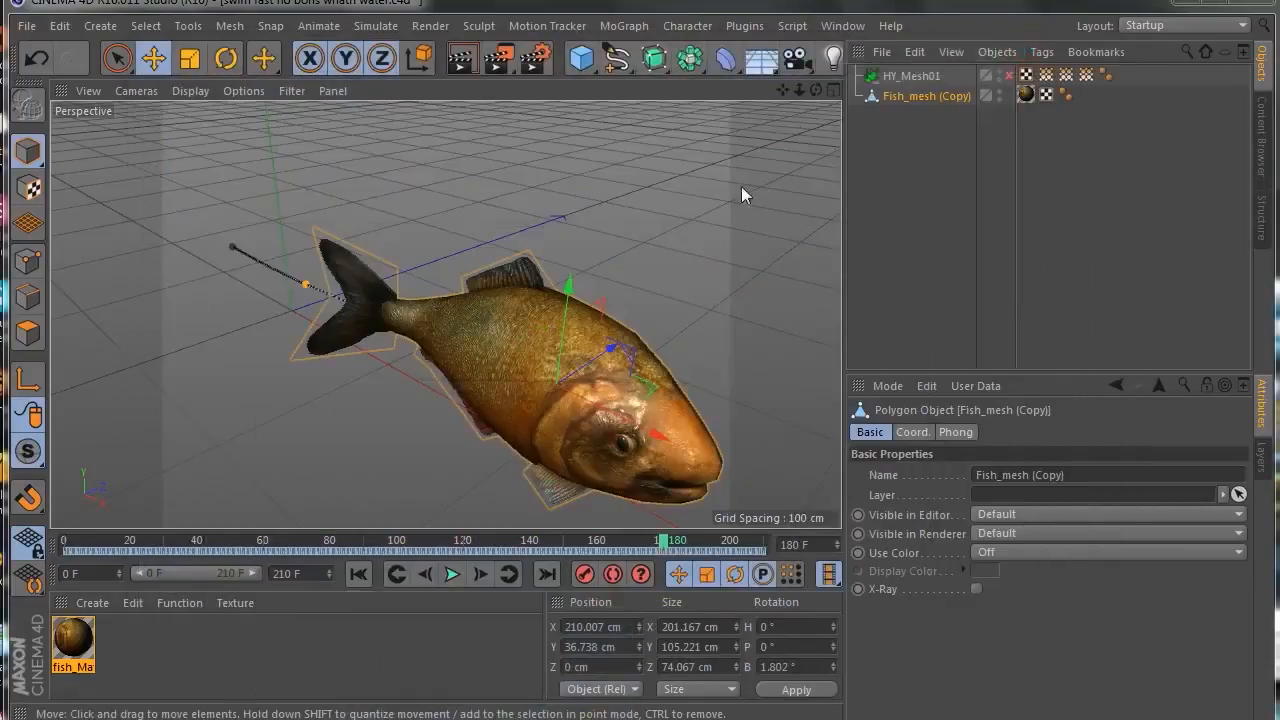
pyautogui.moveTo(813, 87); pyautogui.dragTo(755, 95)
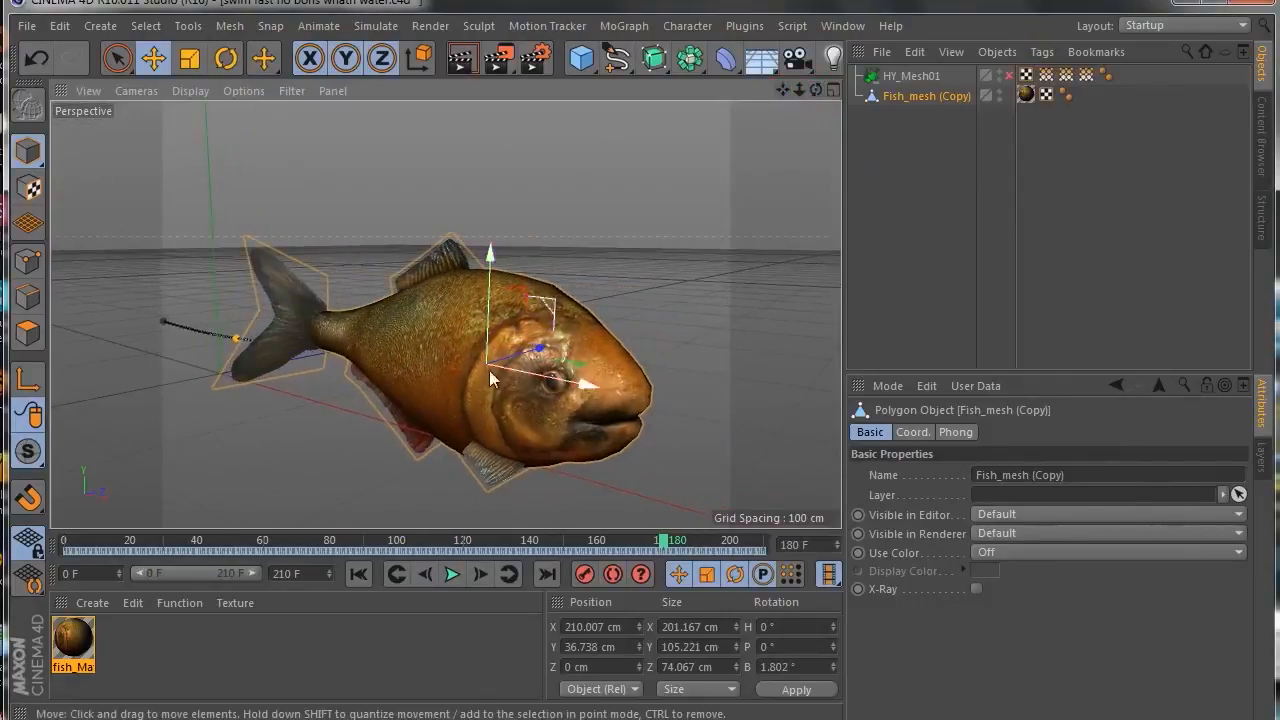
pyautogui.moveTo(663, 545); pyautogui.dragTo(180, 545)
pyautogui.moveTo(322, 560); pyautogui.dragTo(537, 545)
# Step: Look through the installed plugins, including the RealFlow importers and exporters, and close the list without running any
pyautogui.click(744, 25)
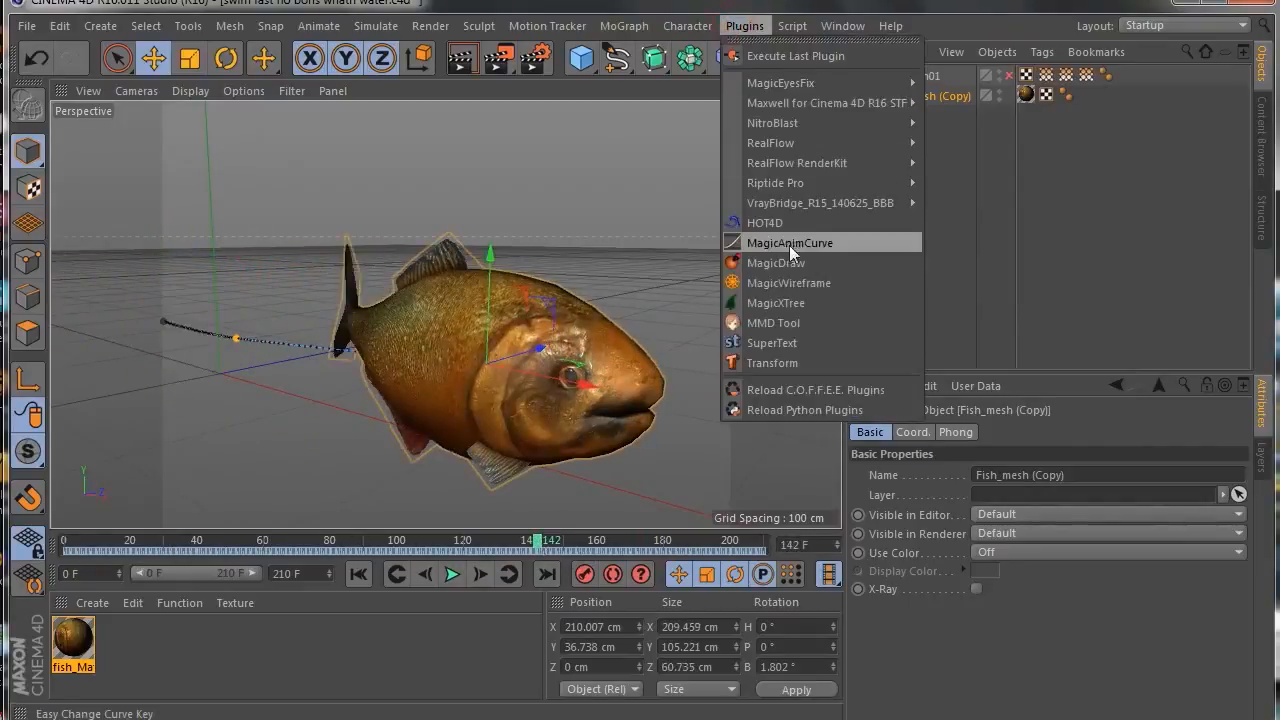
pyautogui.moveTo(800, 160)
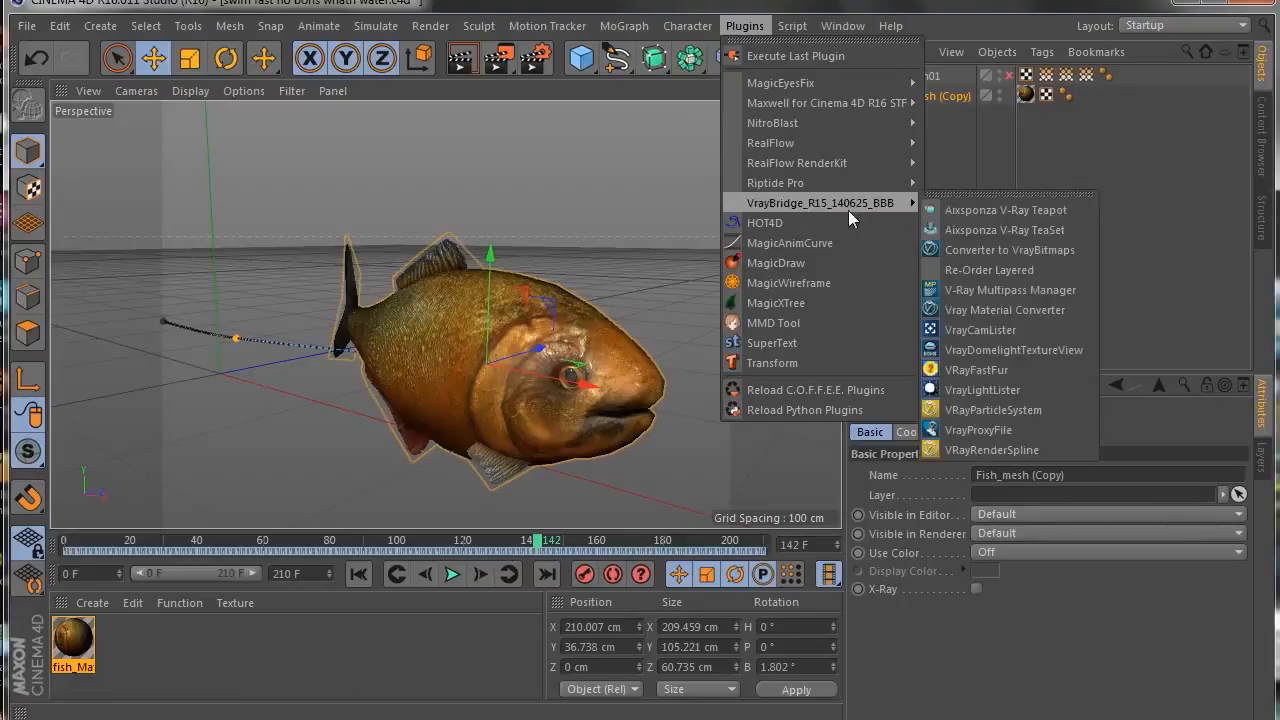
pyautogui.moveTo(864, 190)
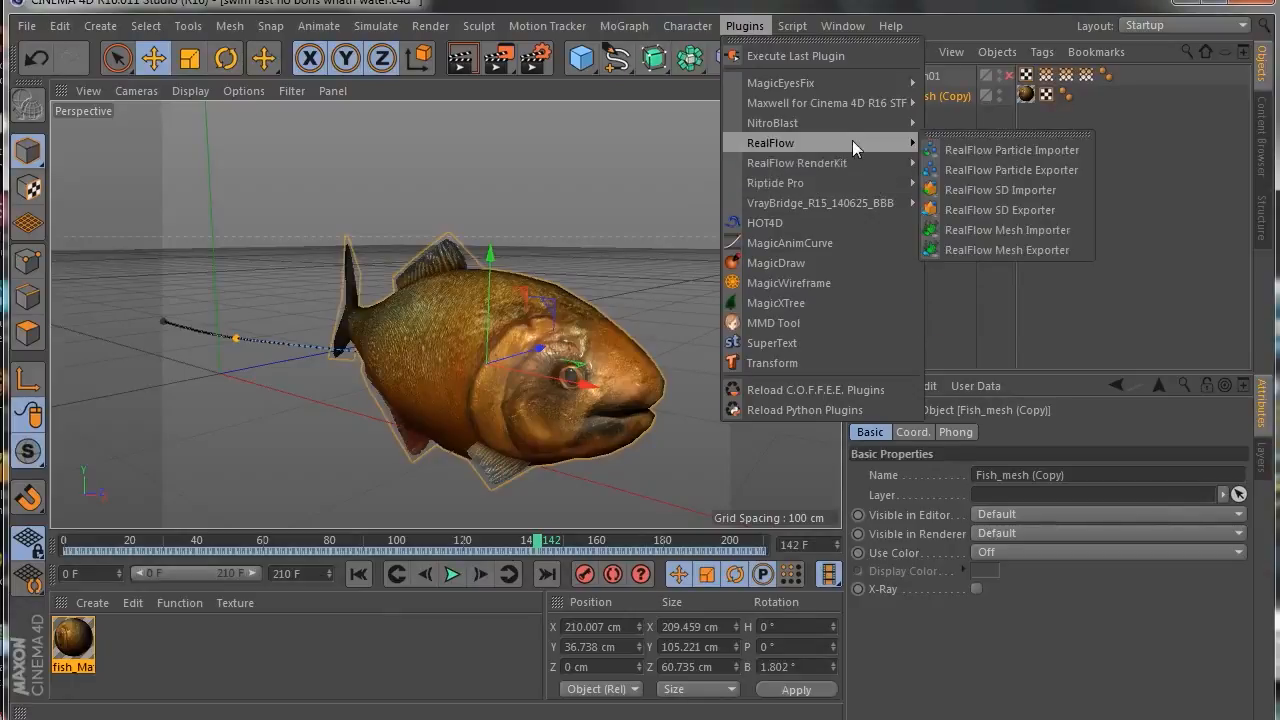
pyautogui.moveTo(890, 25)
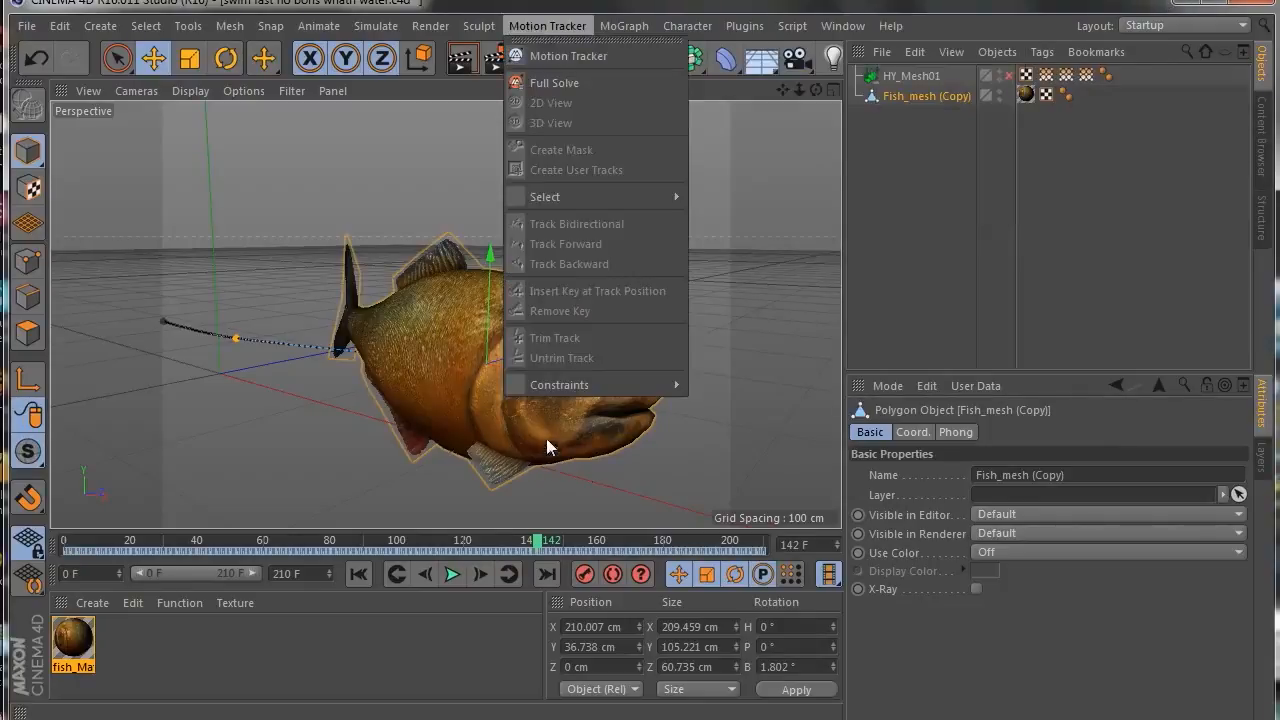
pyautogui.click(881, 176)
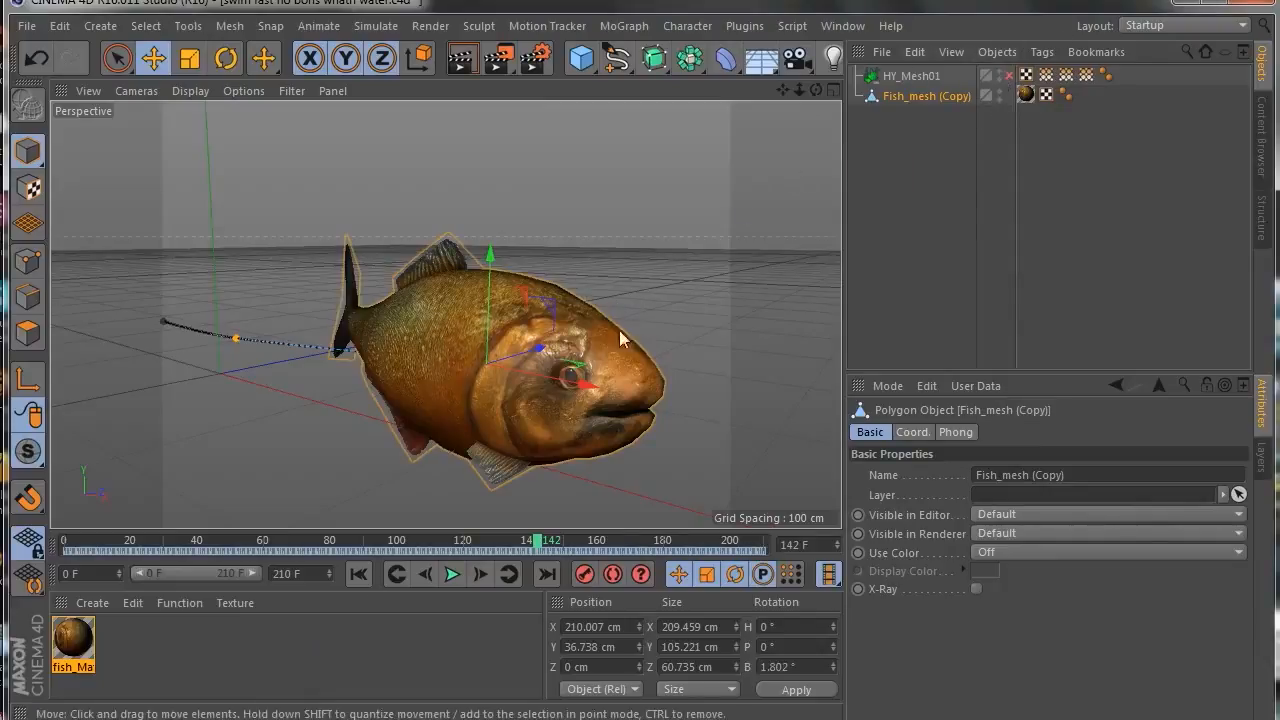
# Step: Examine the fish from the side while scrubbing the animation a few frames past frame 142
pyautogui.moveTo(814, 89); pyautogui.dragTo(768, 148)
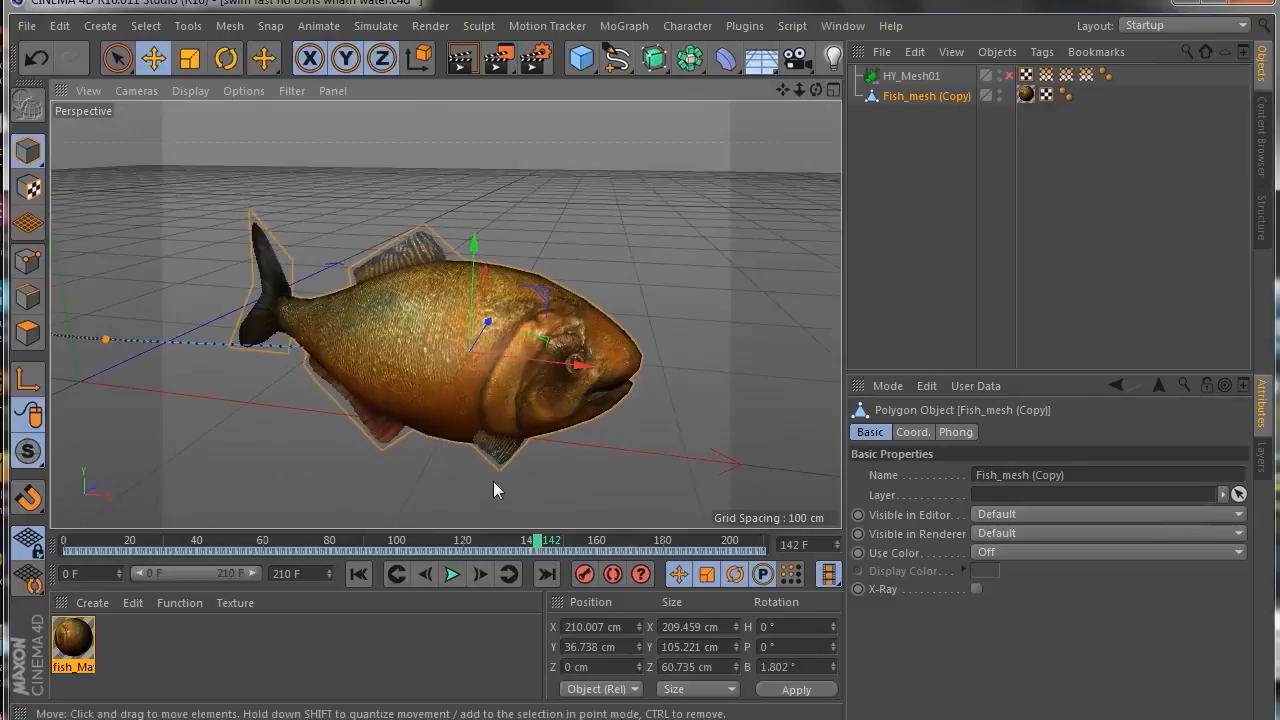
pyautogui.moveTo(537, 543)
pyautogui.mouseDown()
pyautogui.moveTo(172, 546)
pyautogui.moveTo(552, 546)
pyautogui.mouseUp()
pyautogui.moveTo(816, 90); pyautogui.dragTo(797, 59)
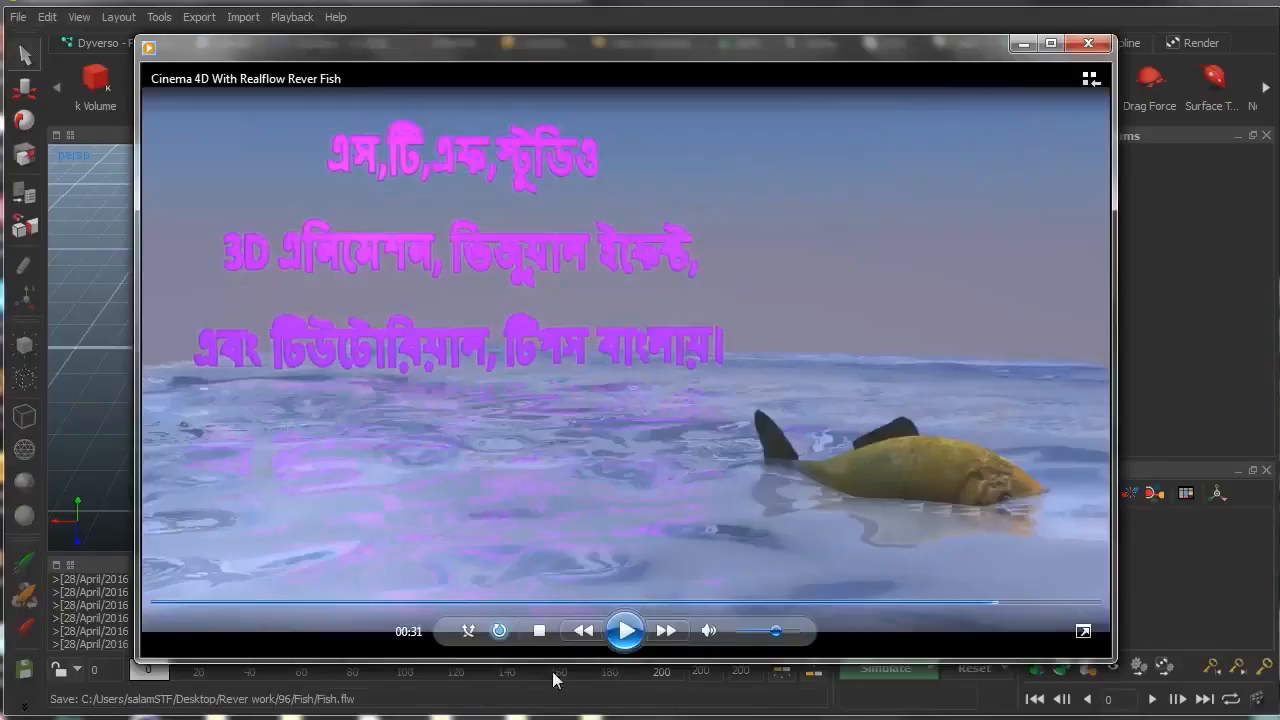
# Step: Play the finished fish video briefly from about 00:04, pause it, and minimize the player to reveal RealFlow
pyautogui.click(291, 602)
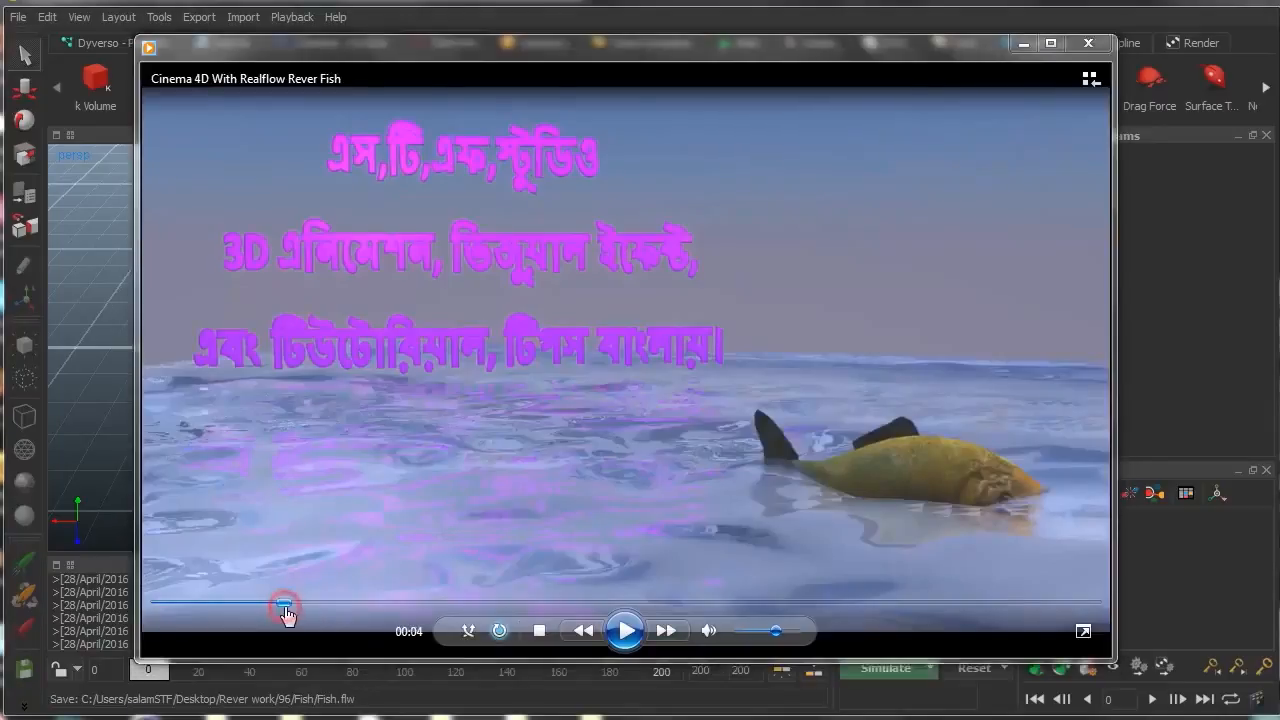
pyautogui.click(635, 636)
pyautogui.click(635, 636)
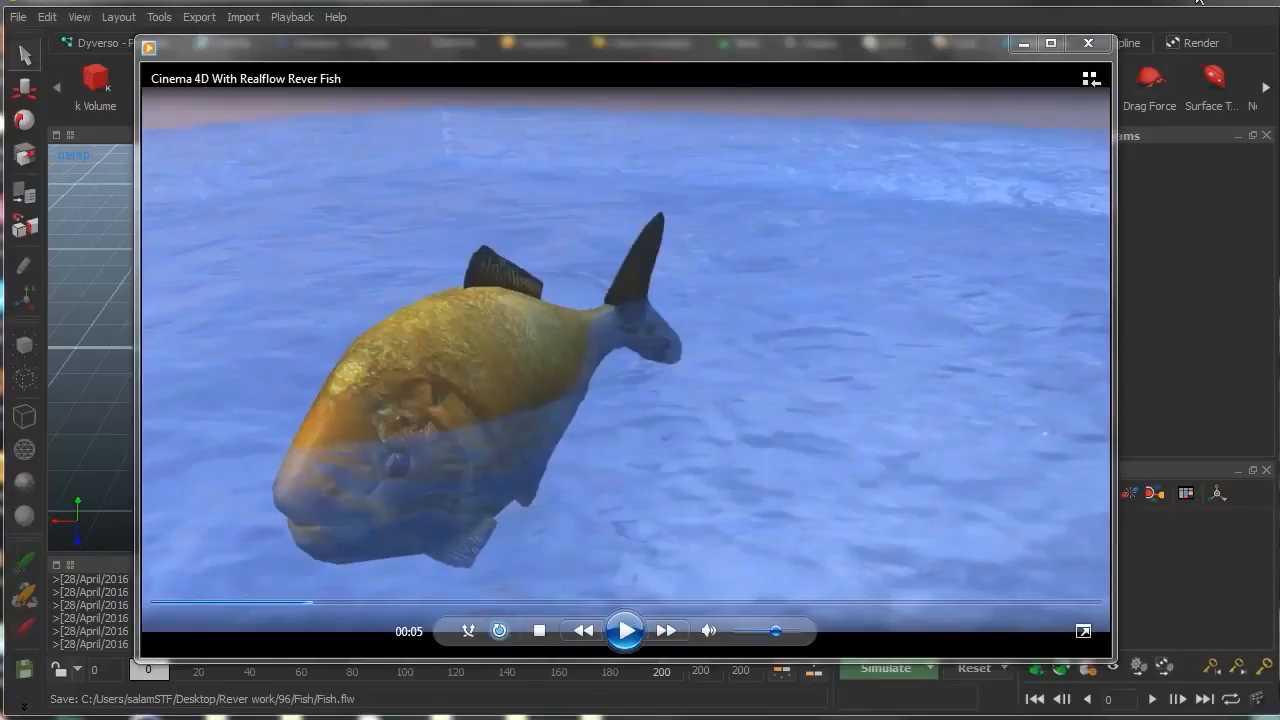
pyautogui.click(1023, 43)
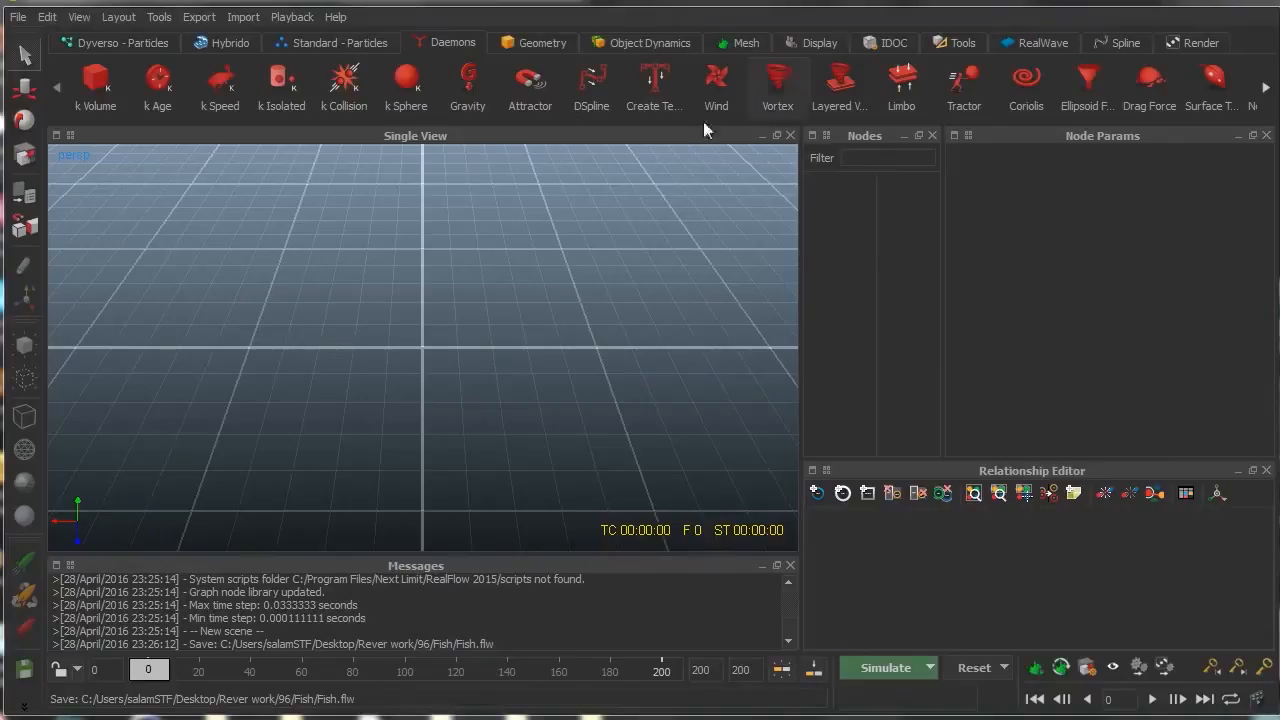
# Step: Add a Hybrido Open Domain to the empty RealFlow scene
pyautogui.keyDown('alt'); pyautogui.moveTo(537, 355); pyautogui.dragTo(539, 331); pyautogui.keyUp('alt')
pyautogui.scroll(-2, 552, 311)
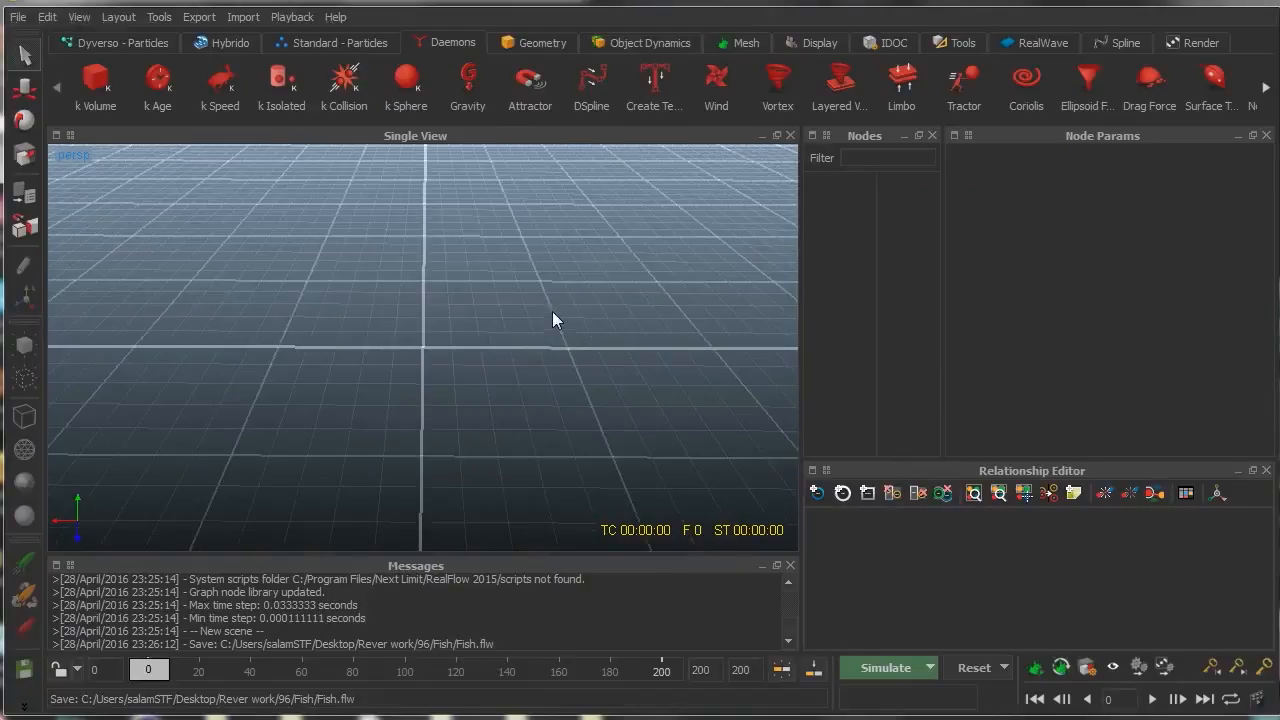
pyautogui.scroll(2, 464, 288)
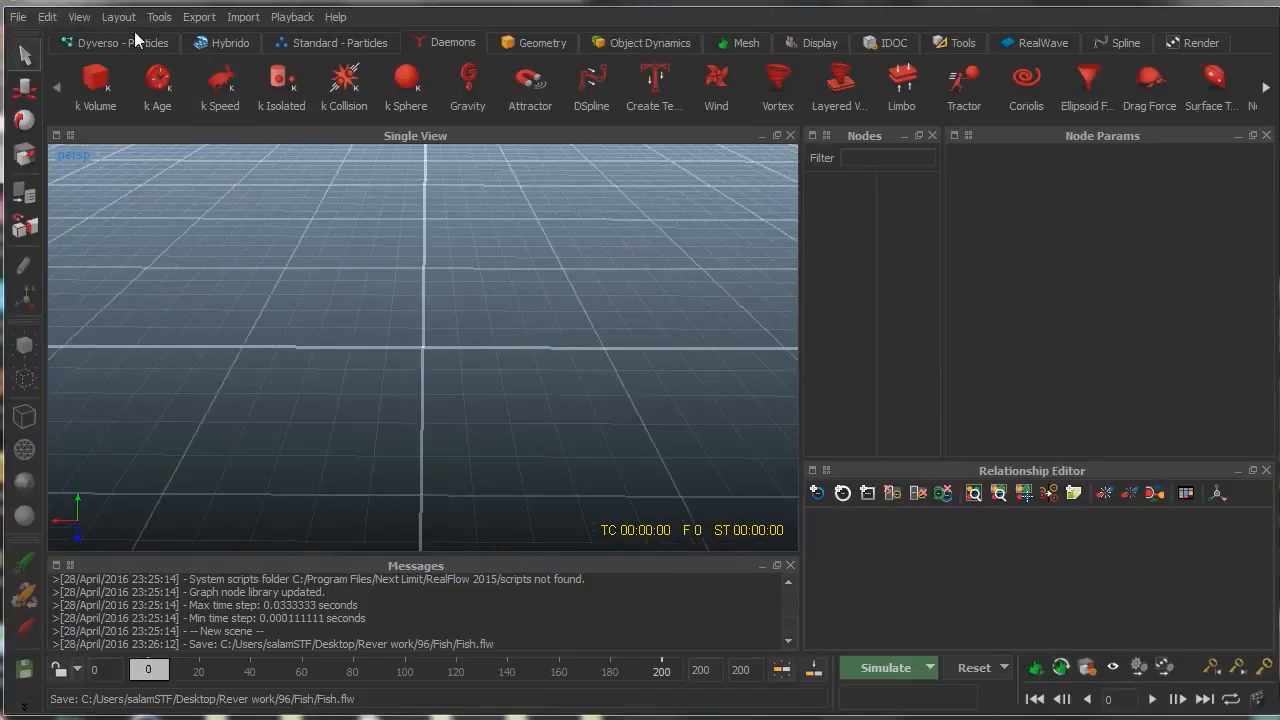
pyautogui.click(225, 43)
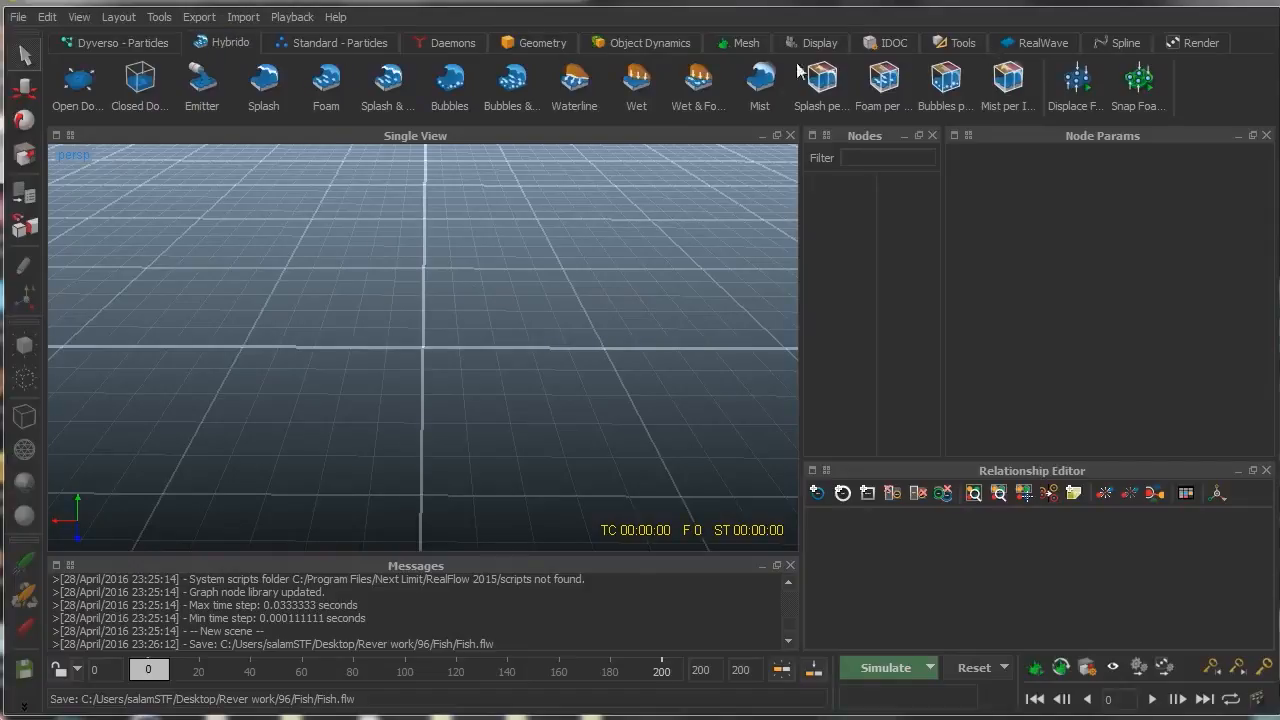
pyautogui.click(77, 94)
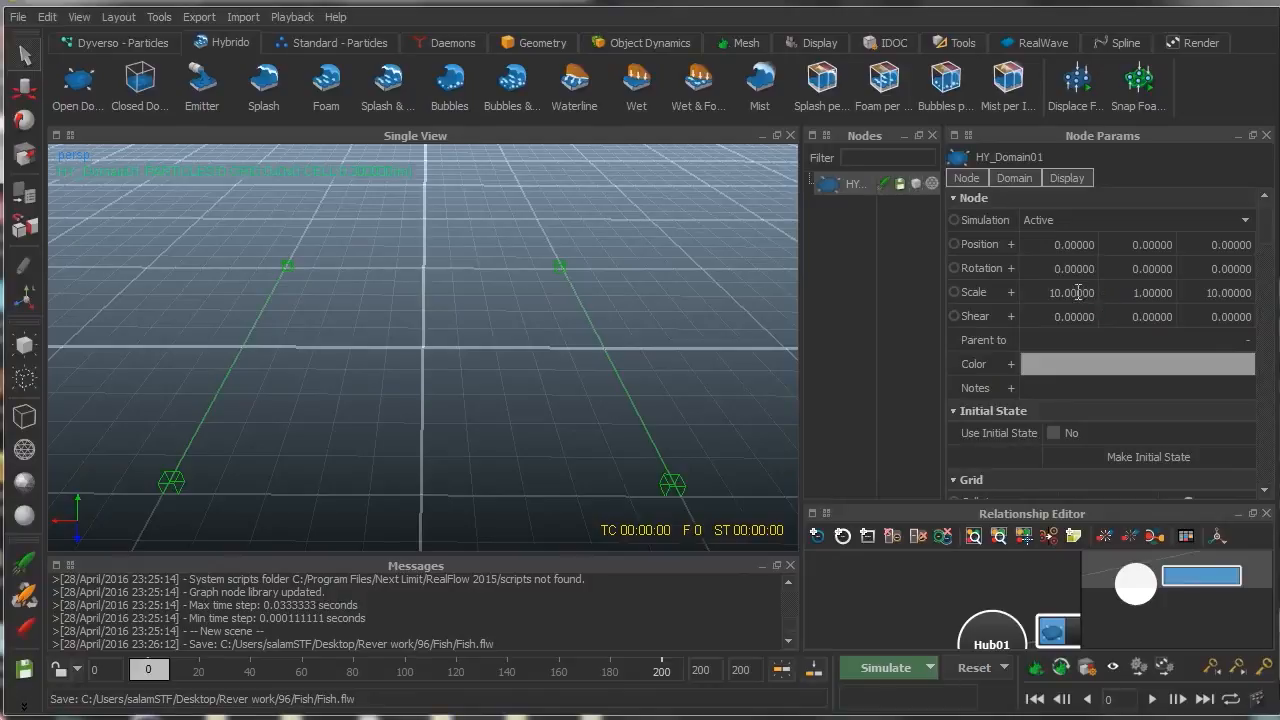
# Step: Examine the scale values of the Hybrido domain without changing them
pyautogui.click(970, 294)
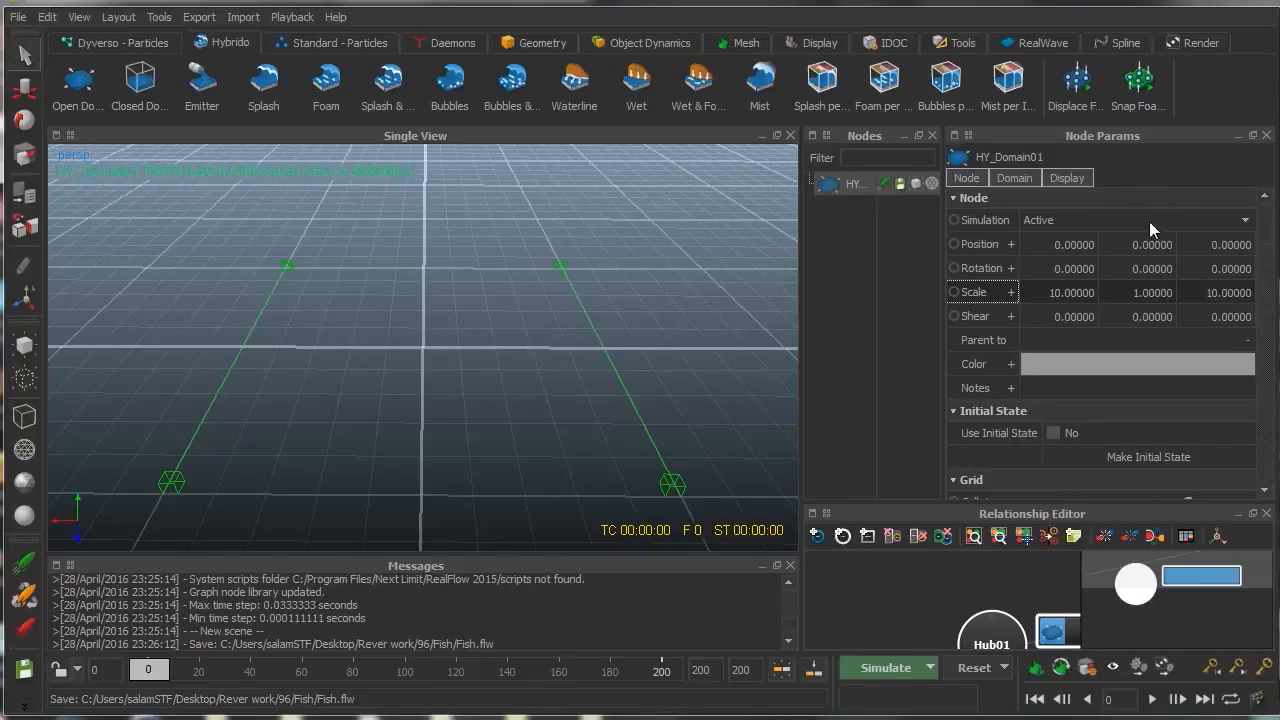
pyautogui.doubleClick(1063, 292)
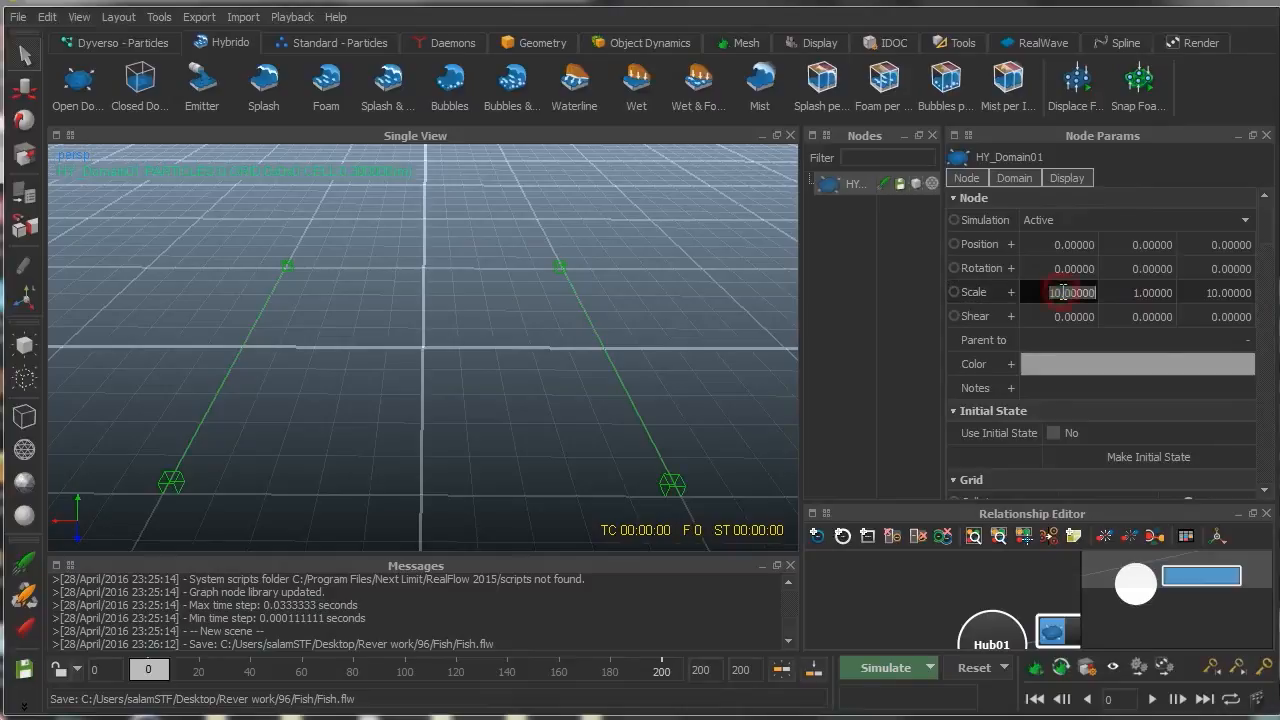
pyautogui.click(1057, 292)
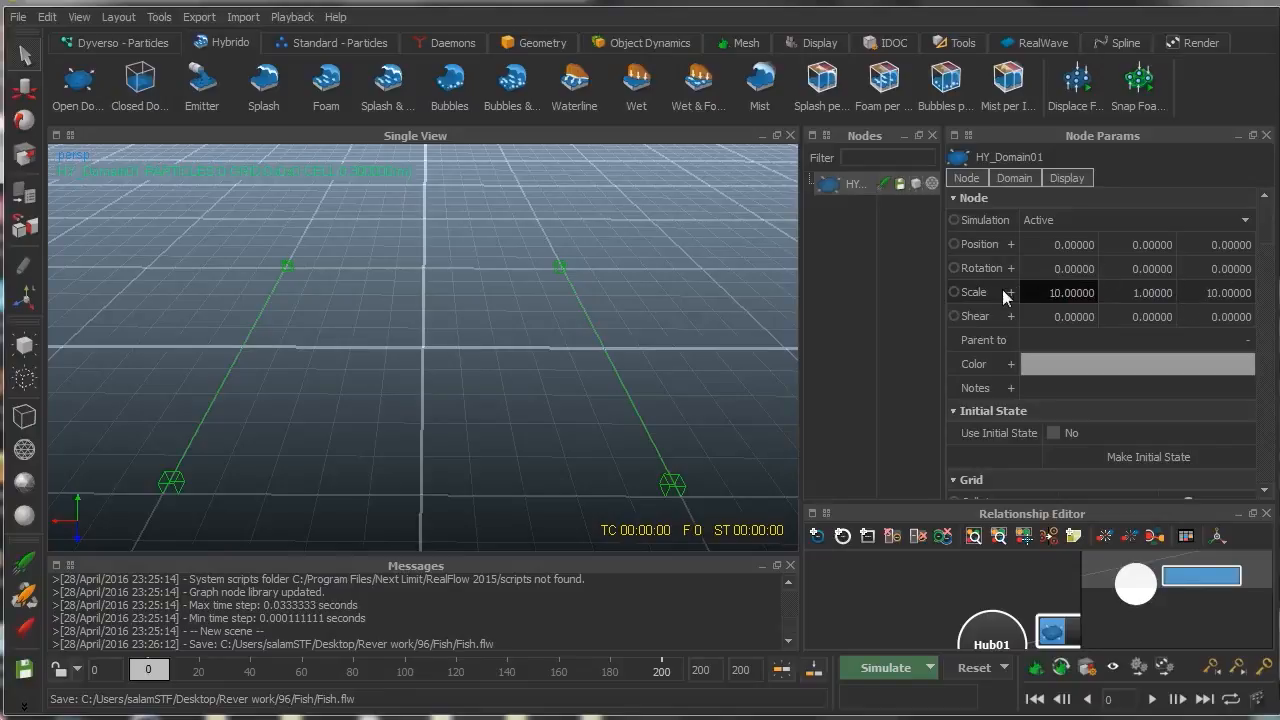
pyautogui.click(836, 182)
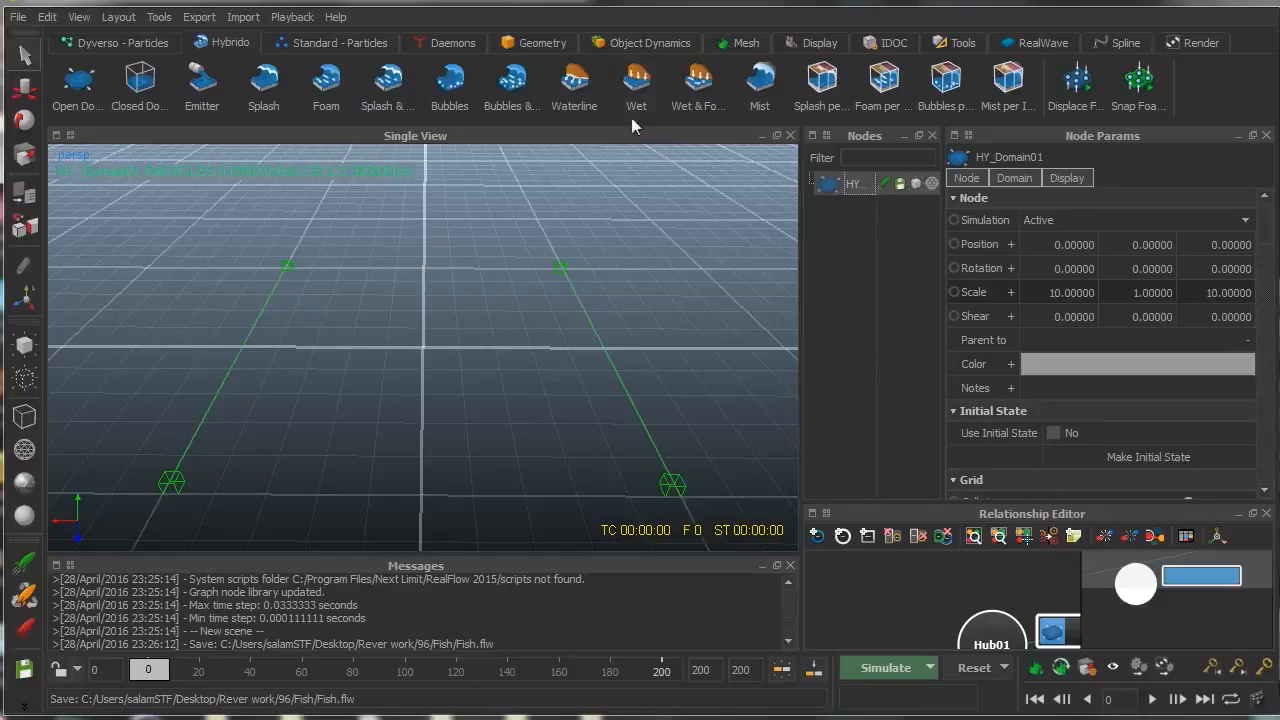
# Step: Add a Cube primitive to the scene and reselect HY_Domain01 to compare its scale with the cube's
pyautogui.click(536, 42)
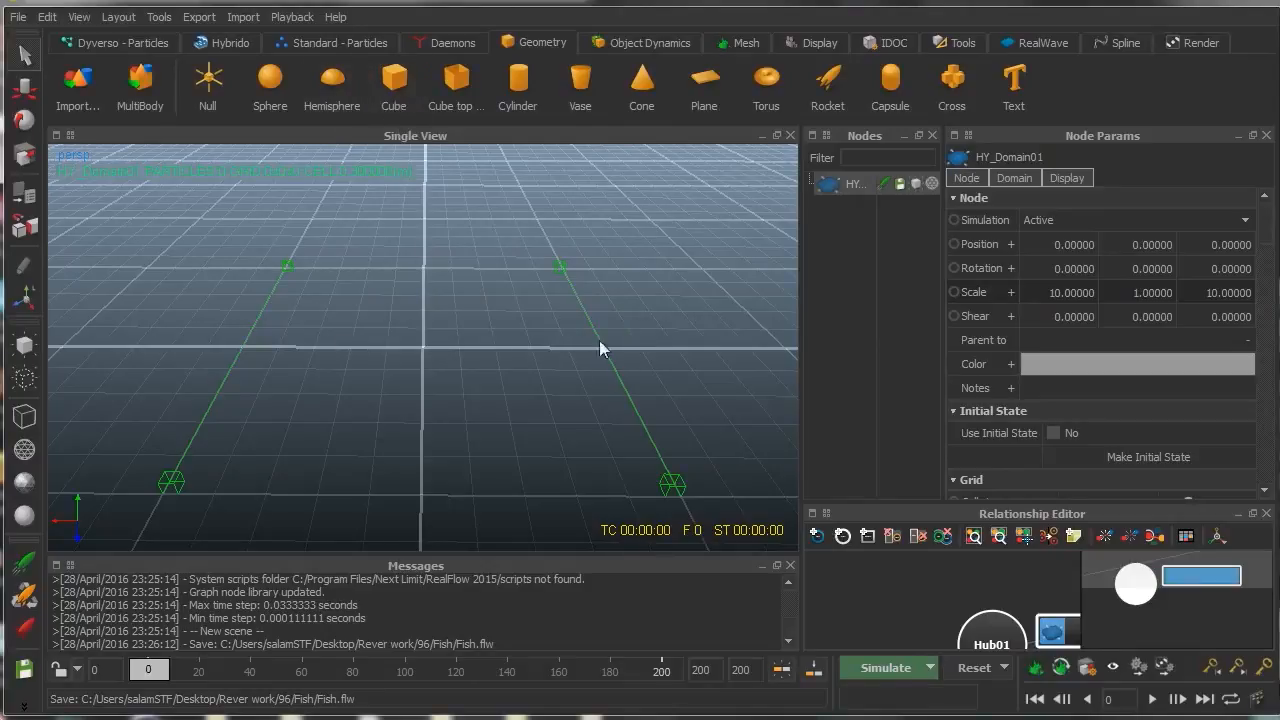
pyautogui.click(401, 88)
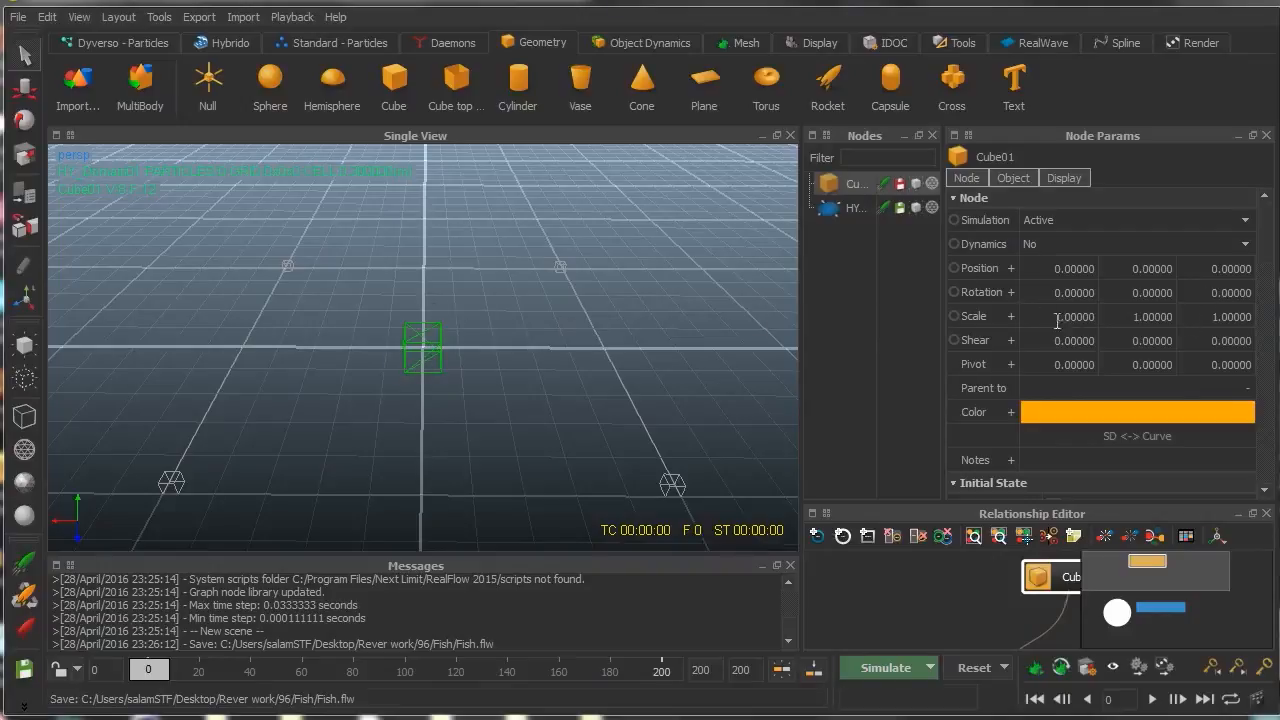
pyautogui.click(848, 208)
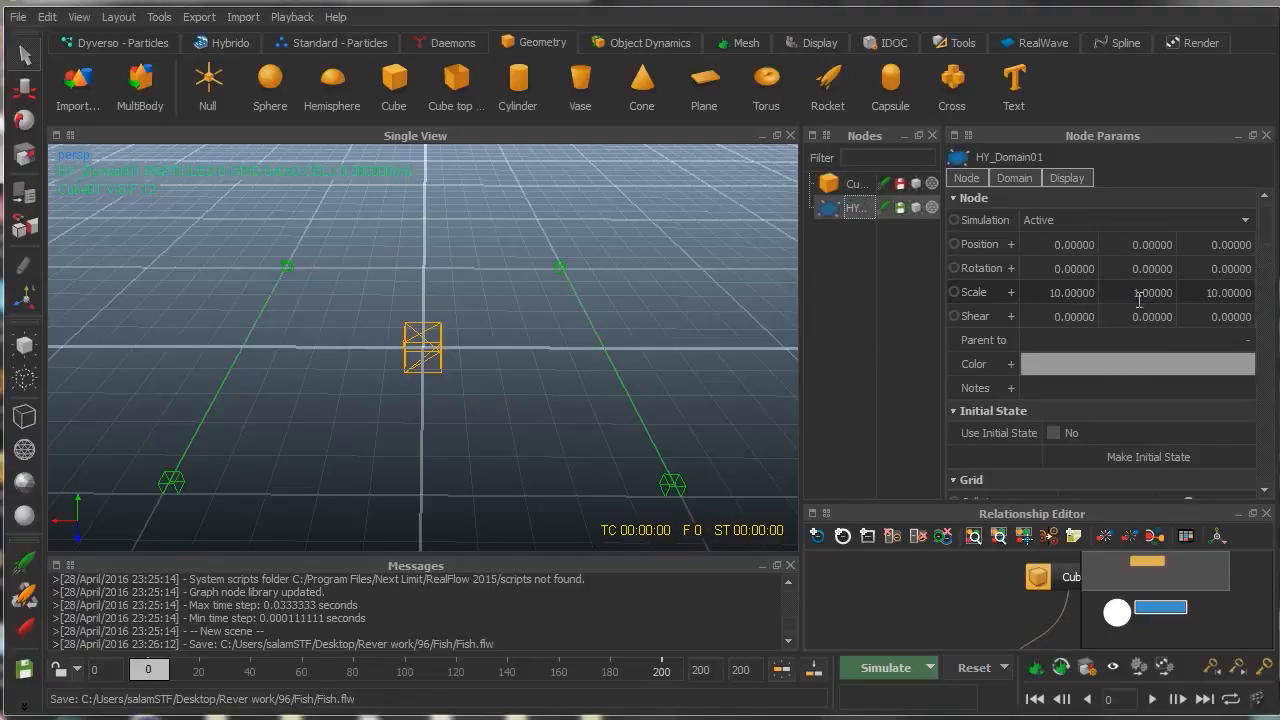
# Step: Set the cube's X and Z scale to 9 so it nearly fills the Hybrido domain
pyautogui.click(851, 184)
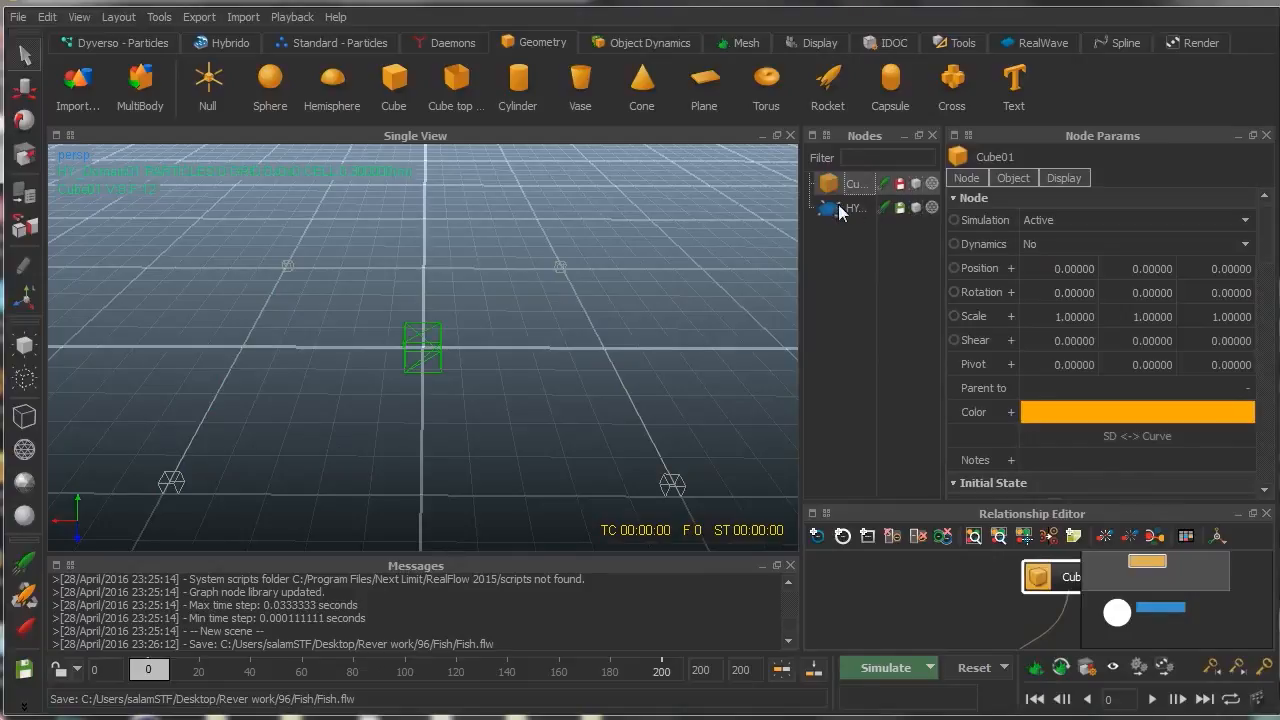
pyautogui.click(840, 210)
pyautogui.click(851, 185)
pyautogui.click(1066, 317)
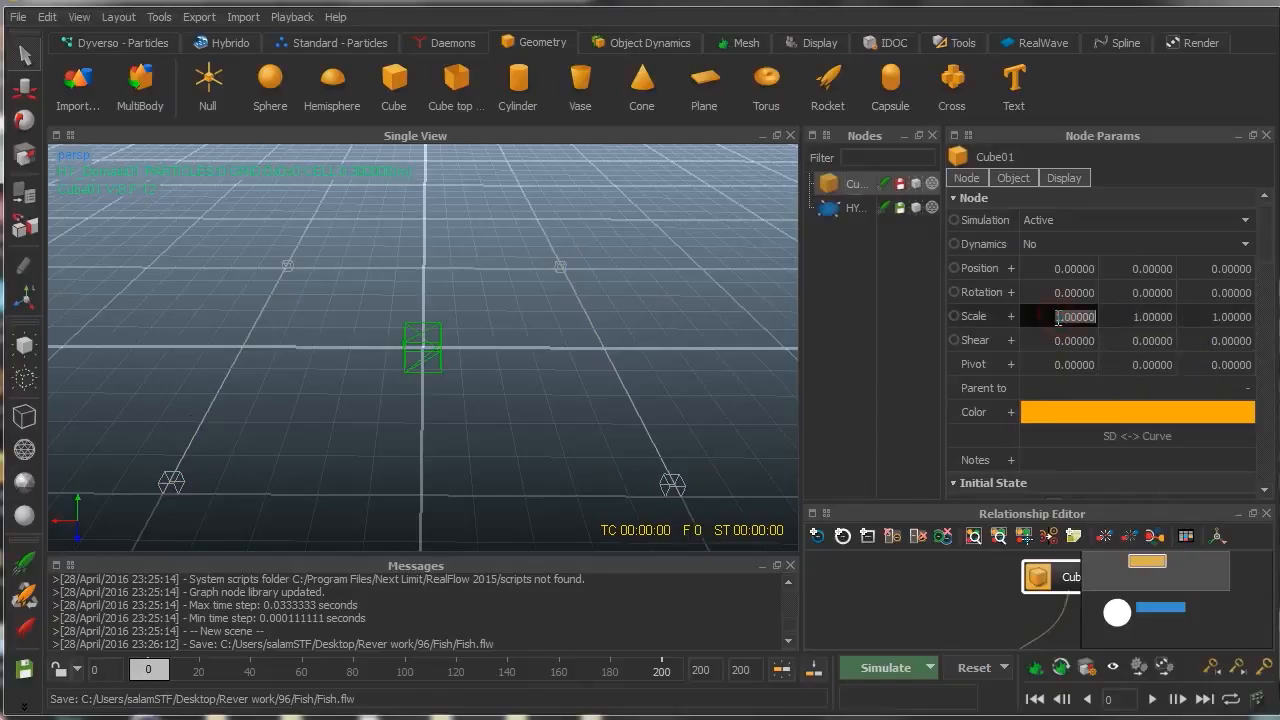
pyautogui.click(1062, 317)
pyautogui.write('9')
pyautogui.click(1218, 317)
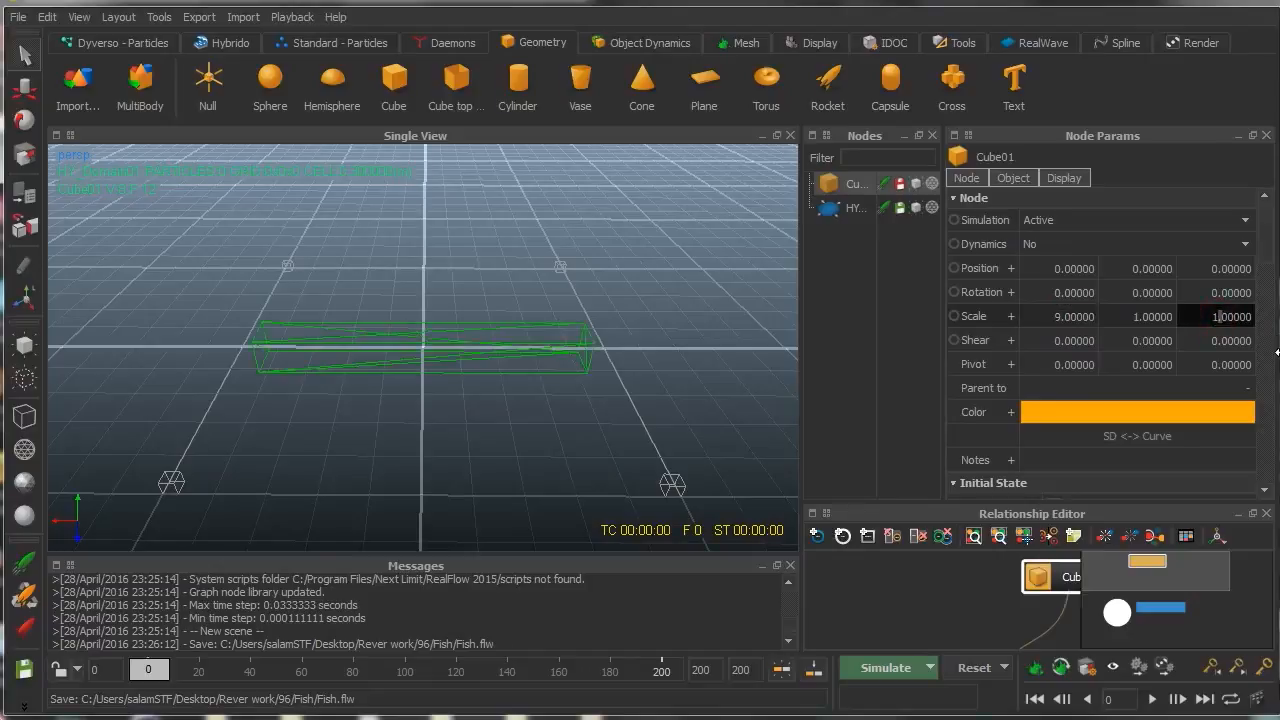
pyautogui.press('BackSpace')
pyautogui.write('9')
pyautogui.press('Return')
pyautogui.click(874, 350)
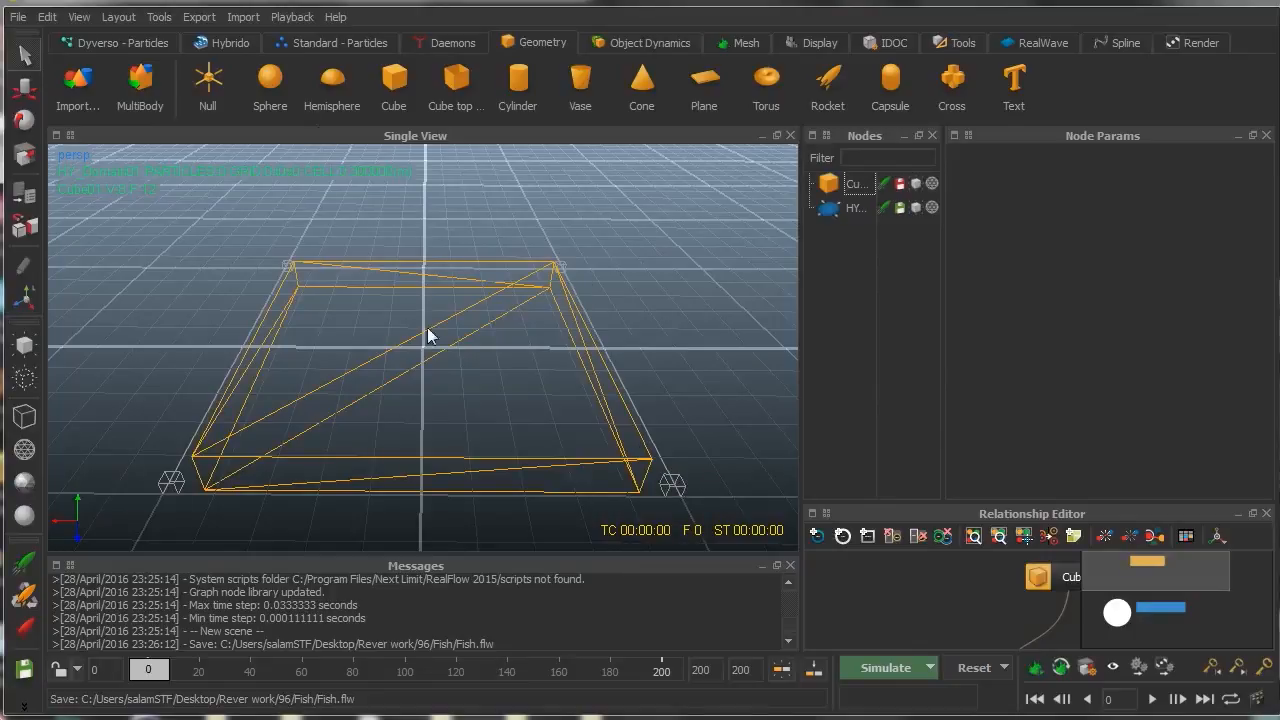
# Step: Rename the 9-unit cube as "water hol"
pyautogui.click(847, 187)
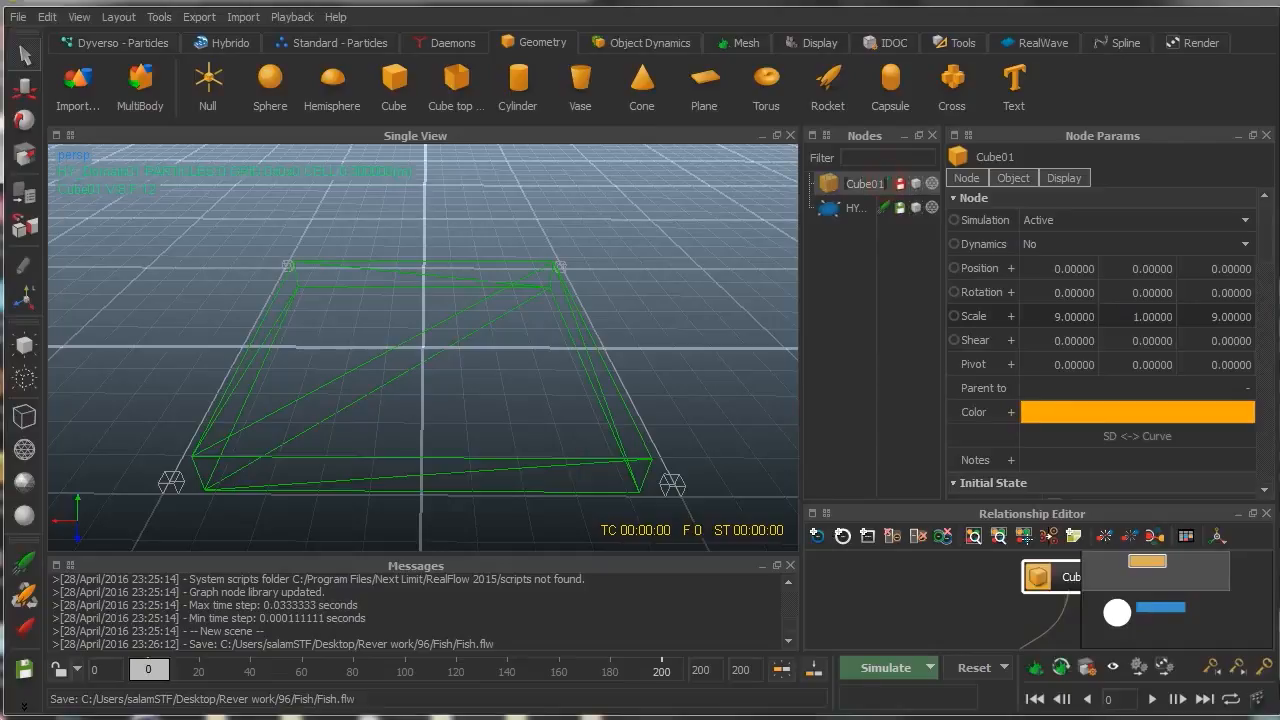
pyautogui.write('water hol')
pyautogui.click(838, 314)
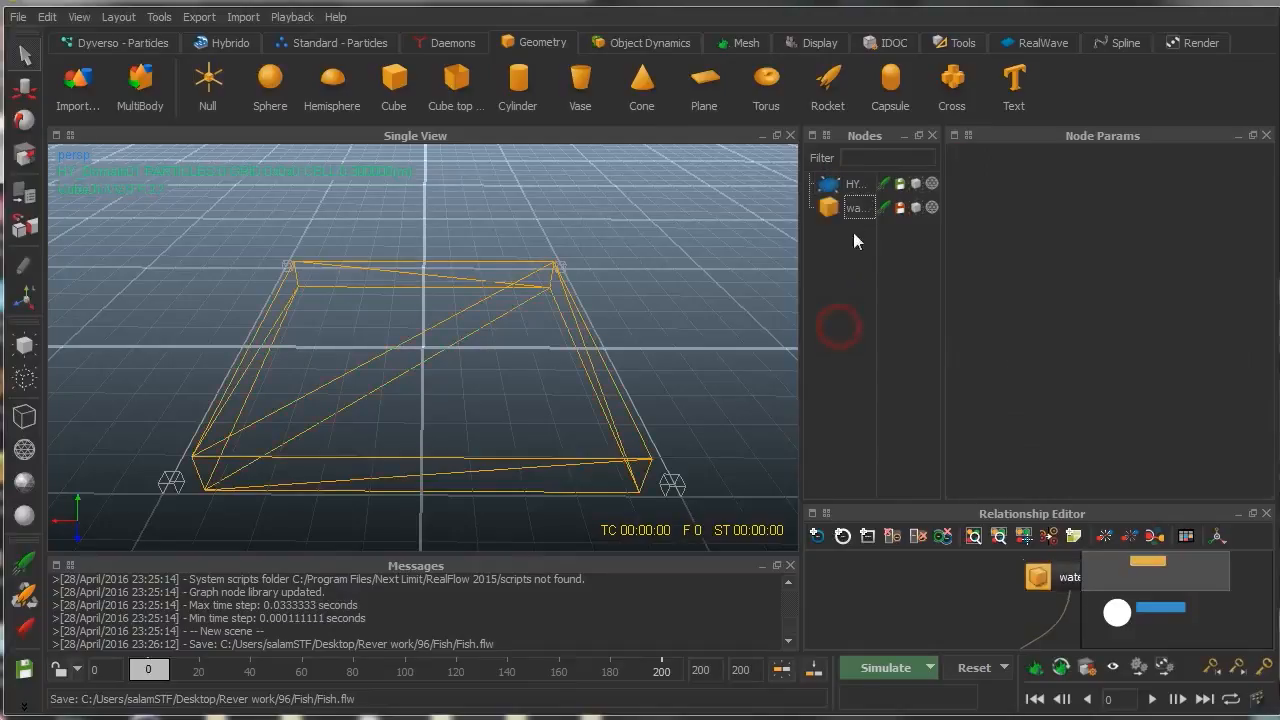
pyautogui.click(850, 206)
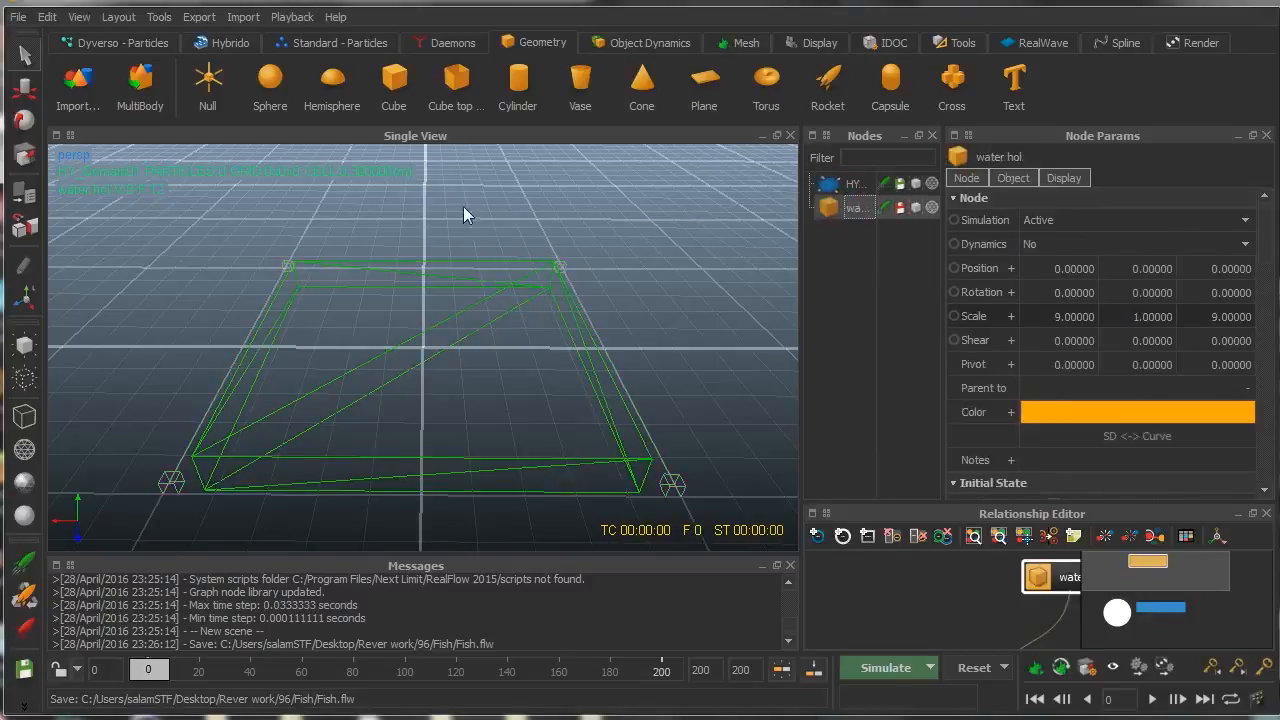
# Step: Add a second Cube primitive and set its X and Z scale to 8 so it fits inside the water hol cube
pyautogui.click(394, 86)
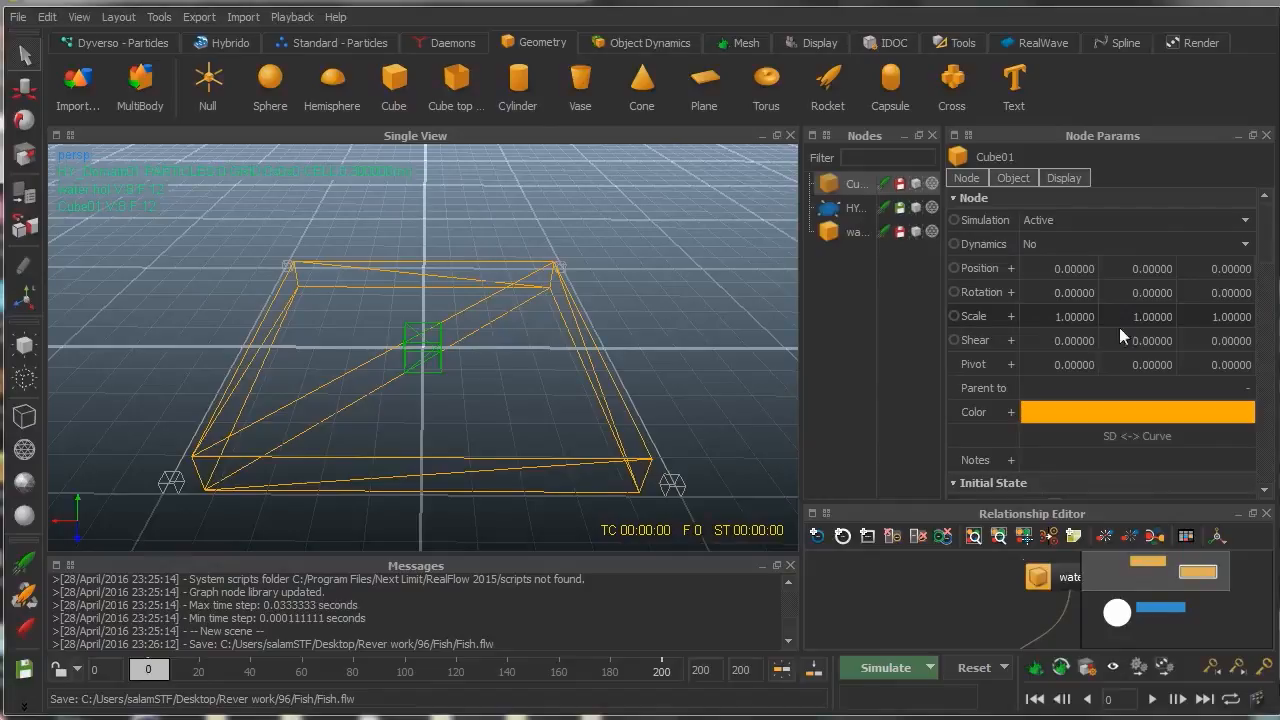
pyautogui.click(1062, 318)
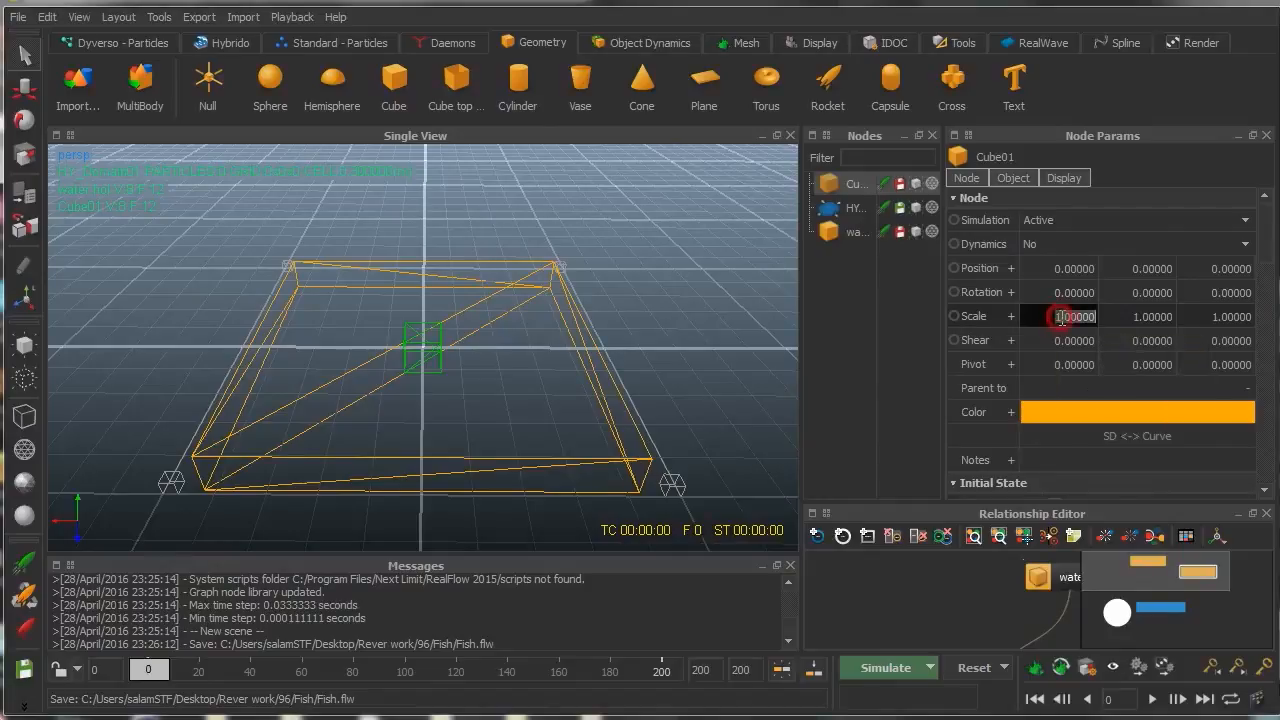
pyautogui.click(1062, 318)
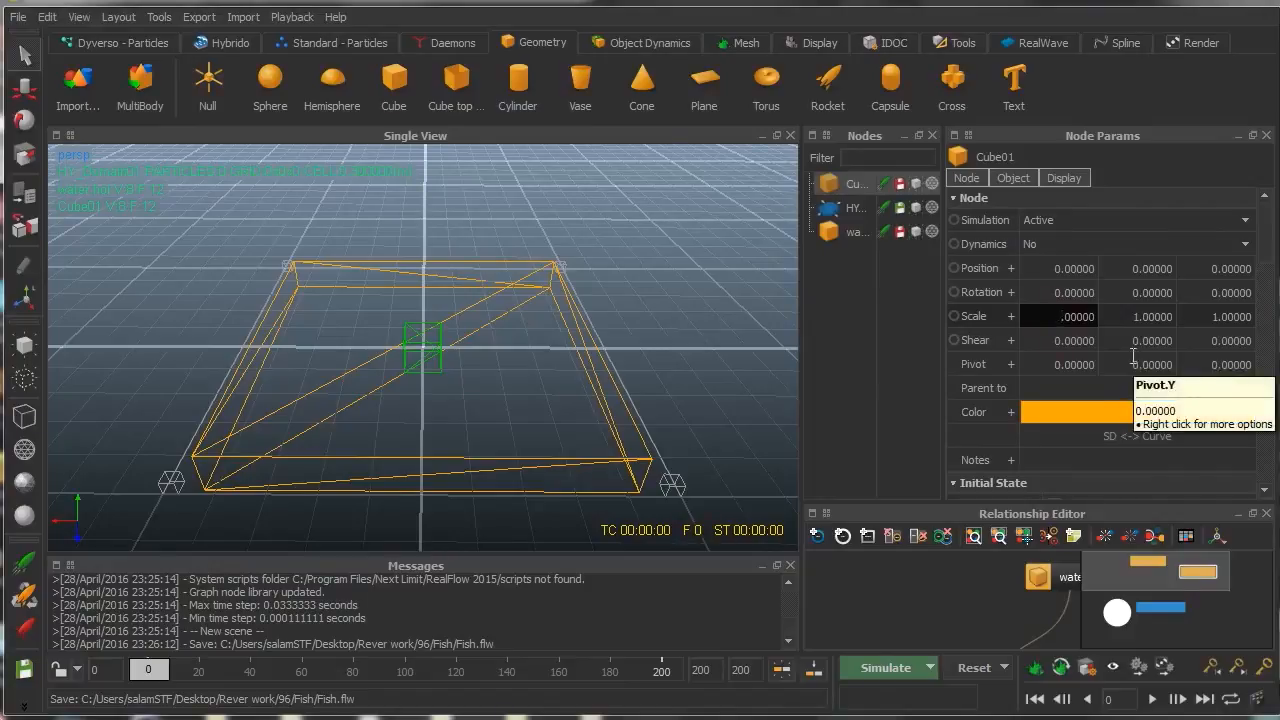
pyautogui.write('8')
pyautogui.click(1217, 317)
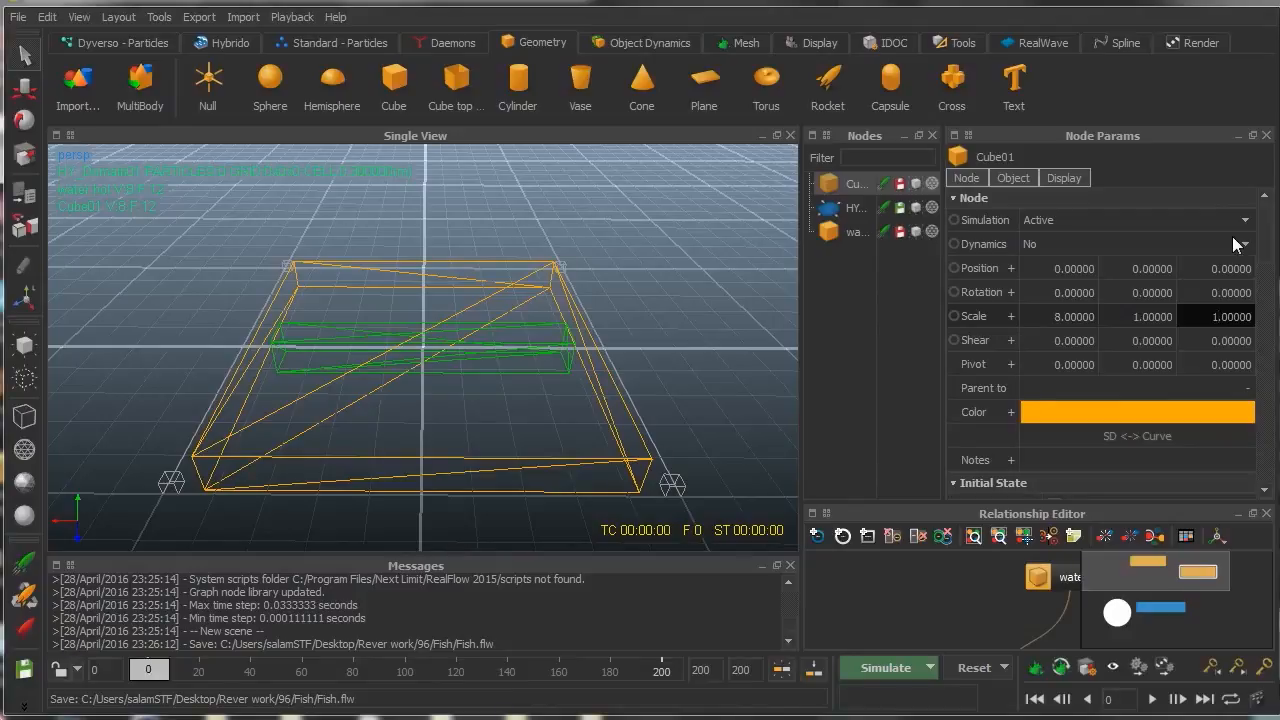
pyautogui.press('BackSpace')
pyautogui.write('8')
pyautogui.click(856, 357)
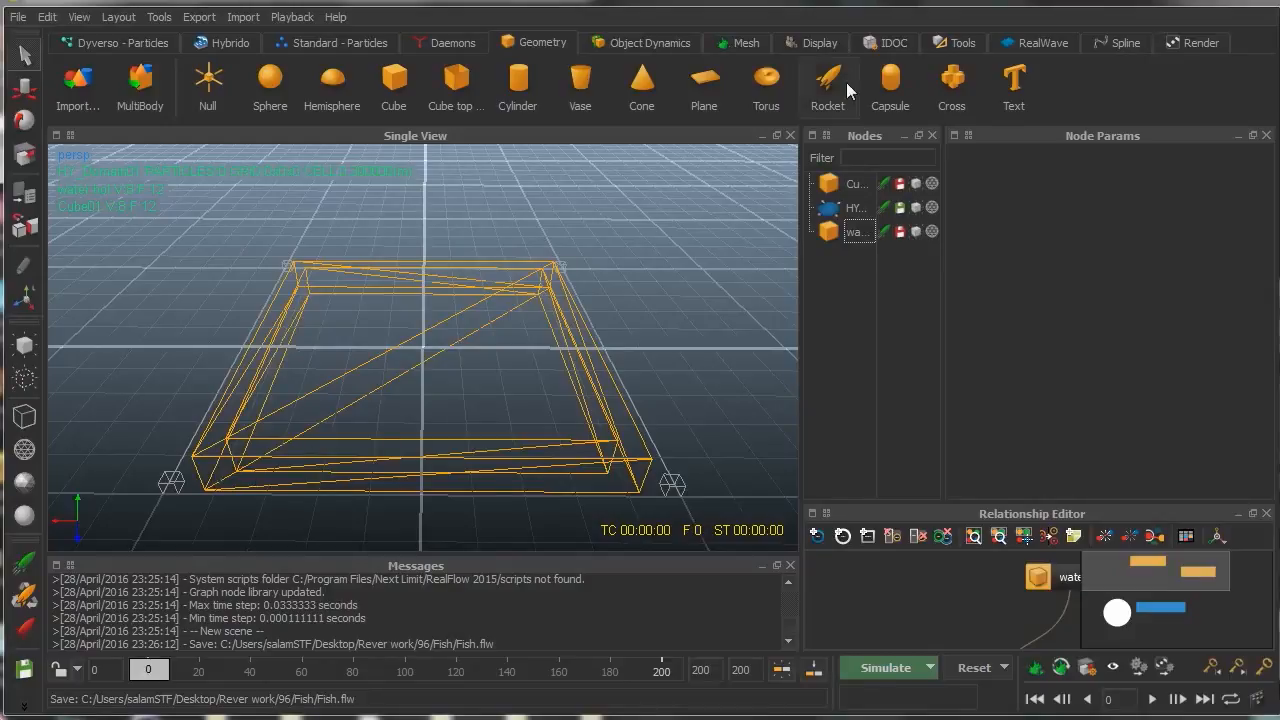
# Step: Rename the smaller inner cube as "water"
pyautogui.click(836, 188)
pyautogui.click(866, 185)
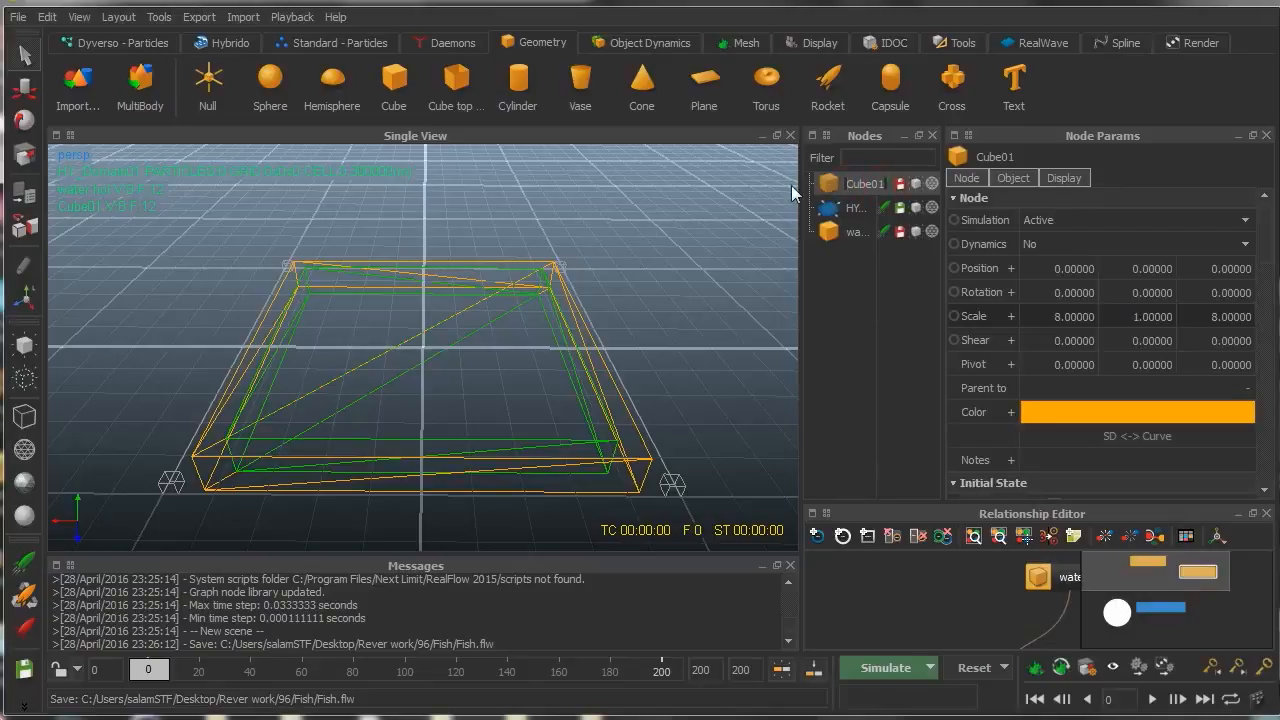
pyautogui.write('water')
pyautogui.click(830, 304)
pyautogui.click(838, 208)
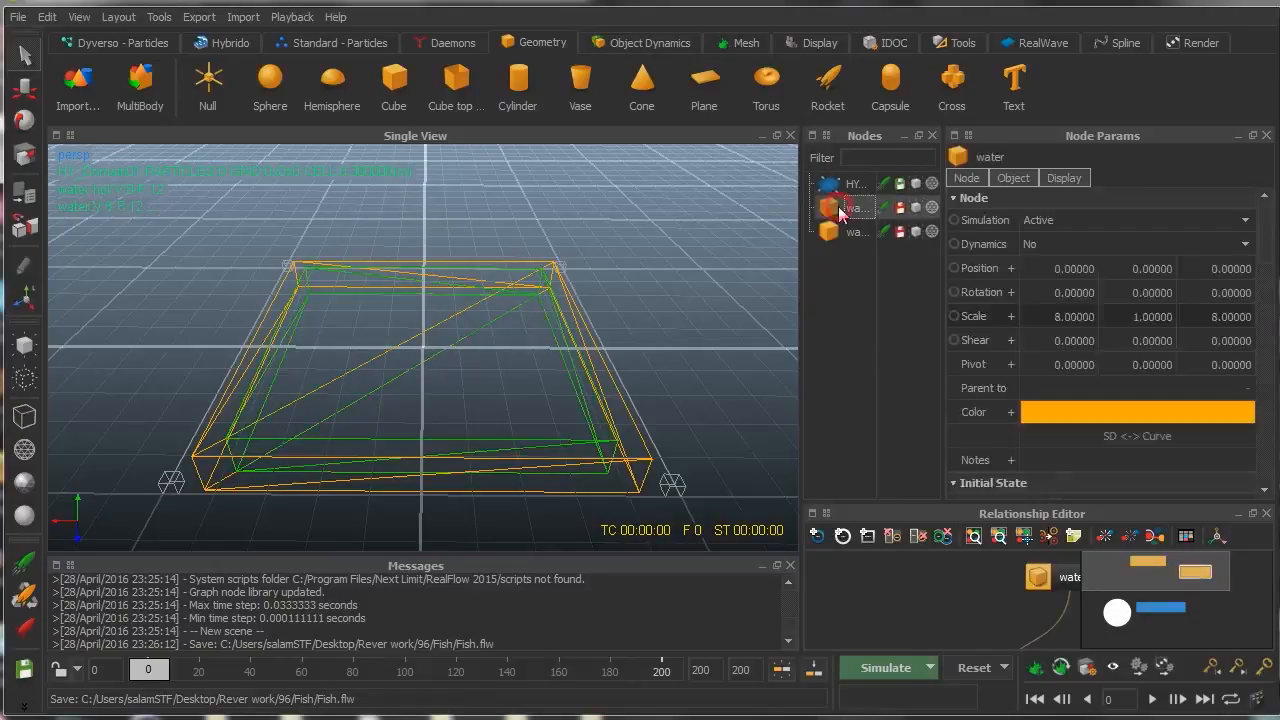
# Step: Set the volume mode of the water hol cube to Solid outside
pyautogui.click(828, 231)
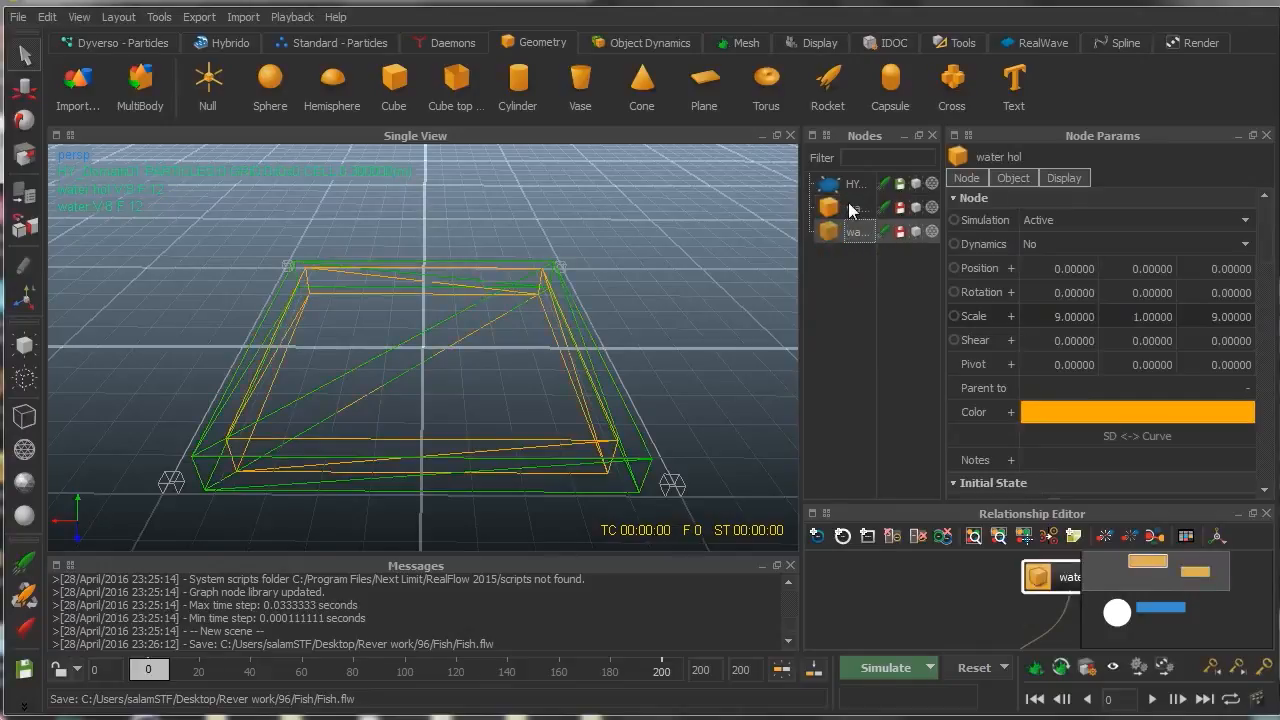
pyautogui.click(848, 205)
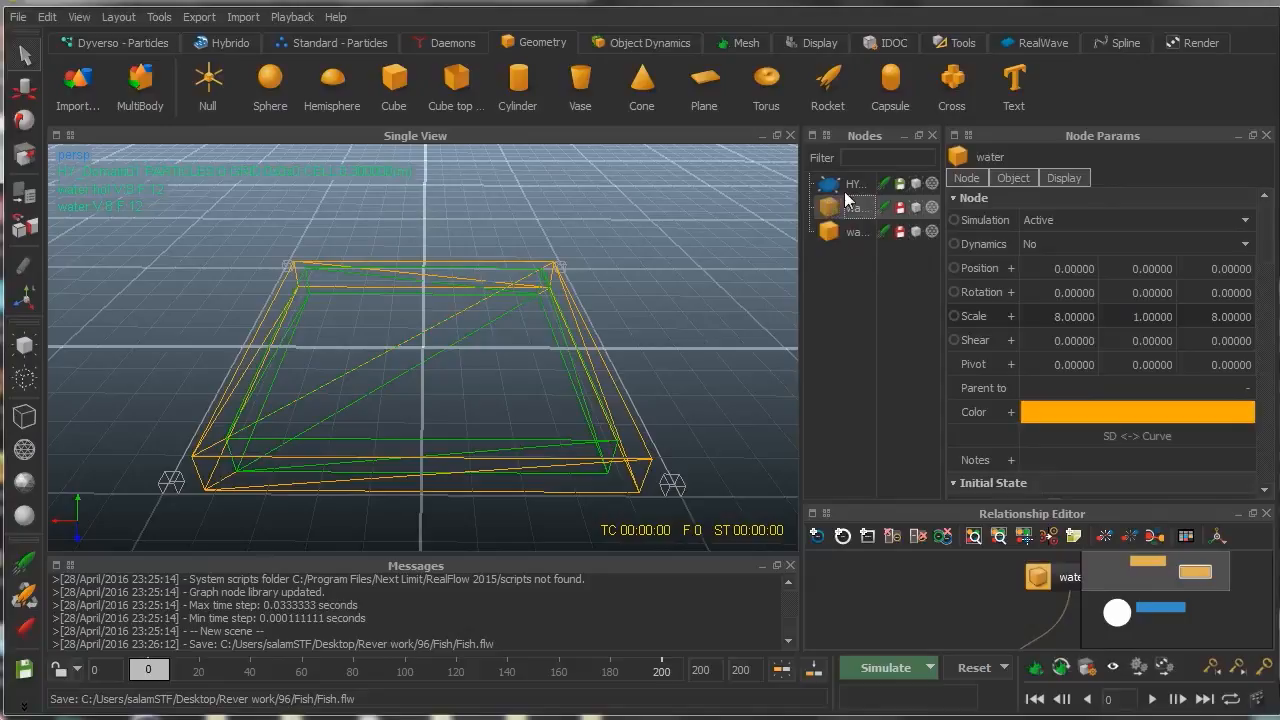
pyautogui.click(845, 235)
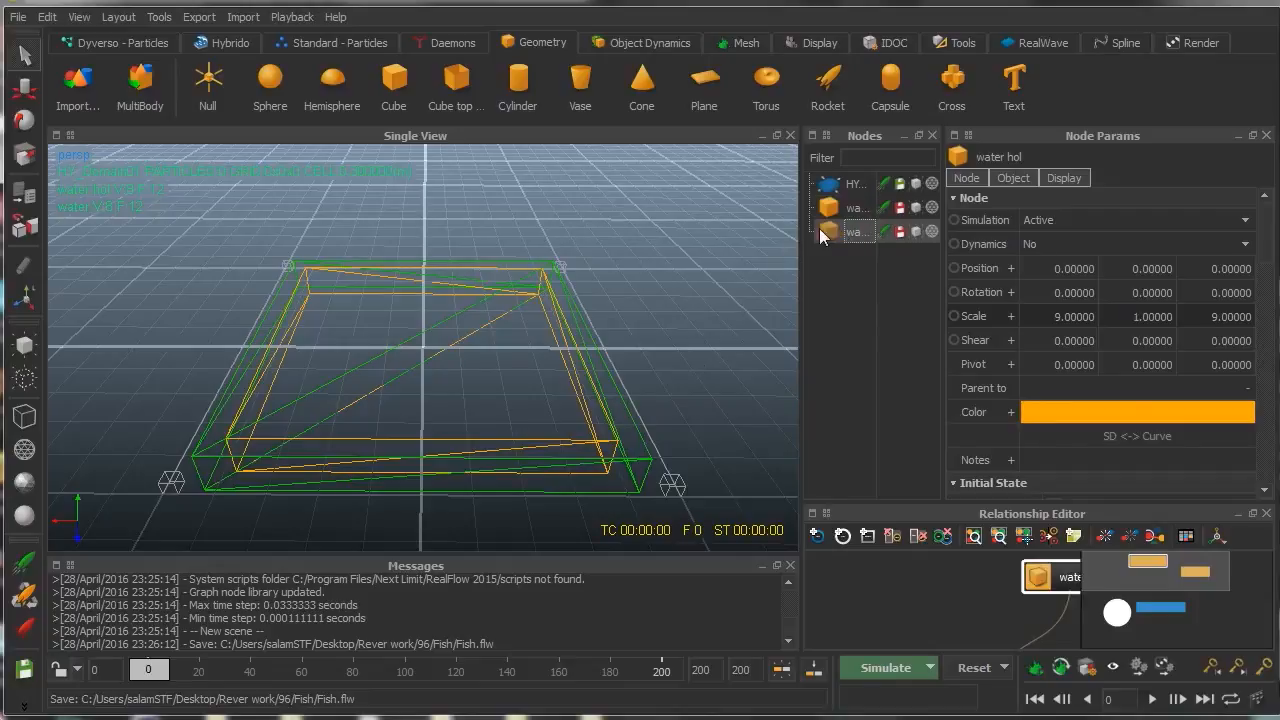
pyautogui.click(1013, 177)
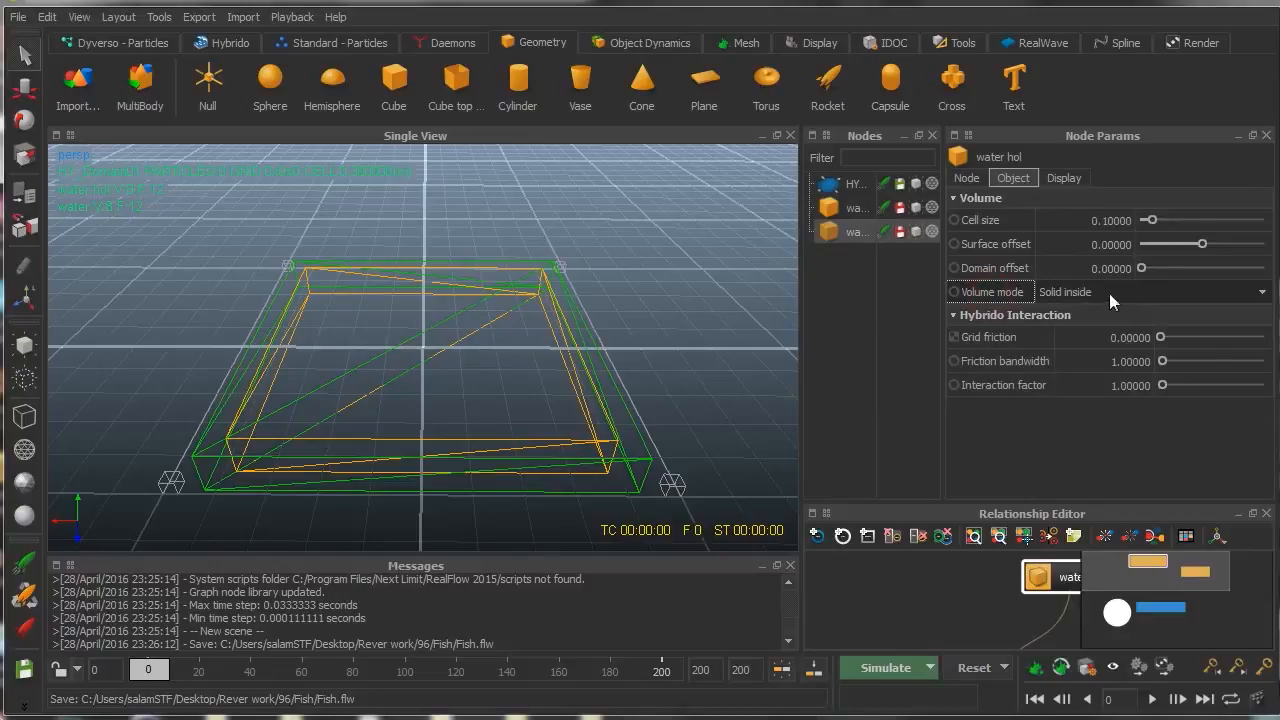
pyautogui.click(1249, 294)
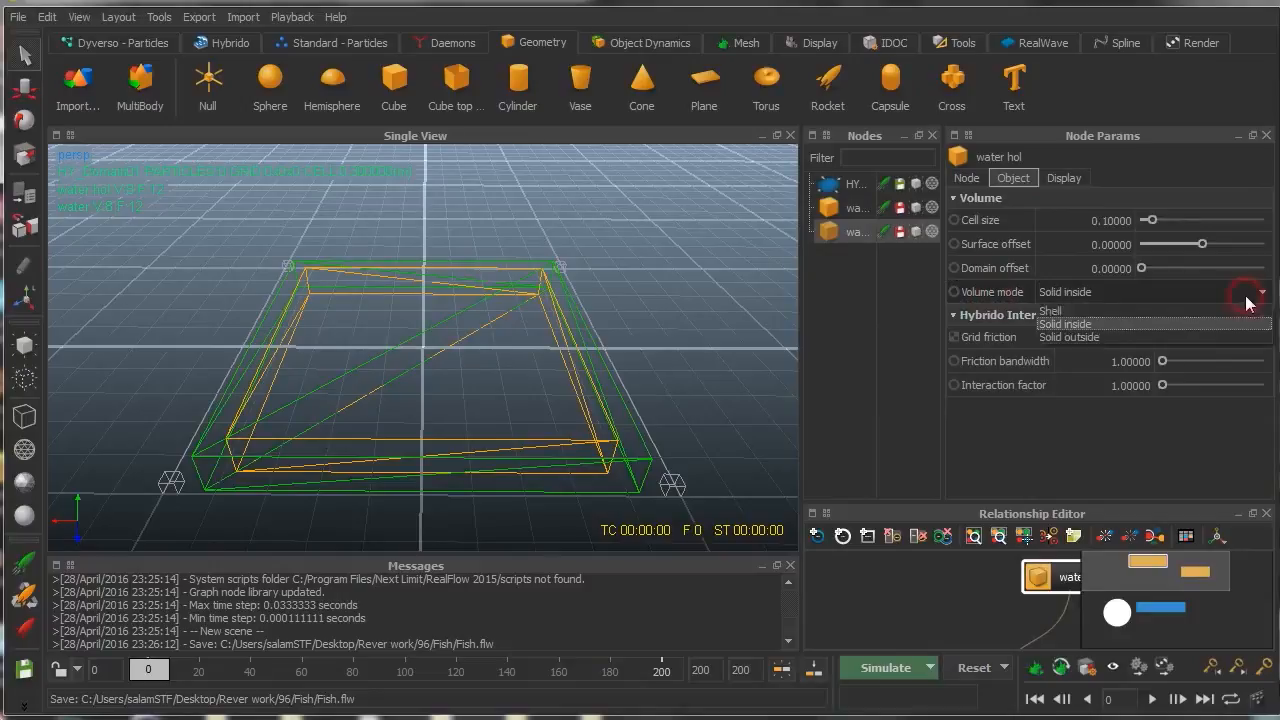
pyautogui.click(1087, 339)
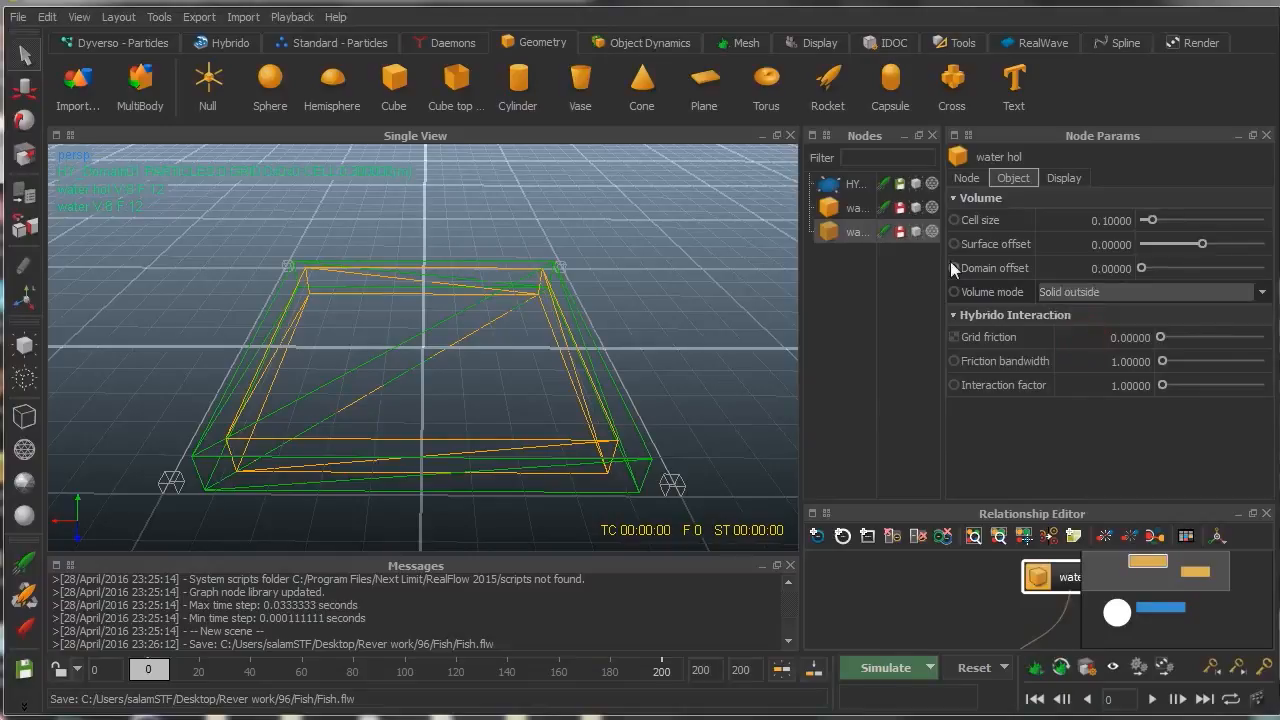
# Step: Add a Hybrido Emitter that uses the inner water cube as its emitting object
pyautogui.click(851, 206)
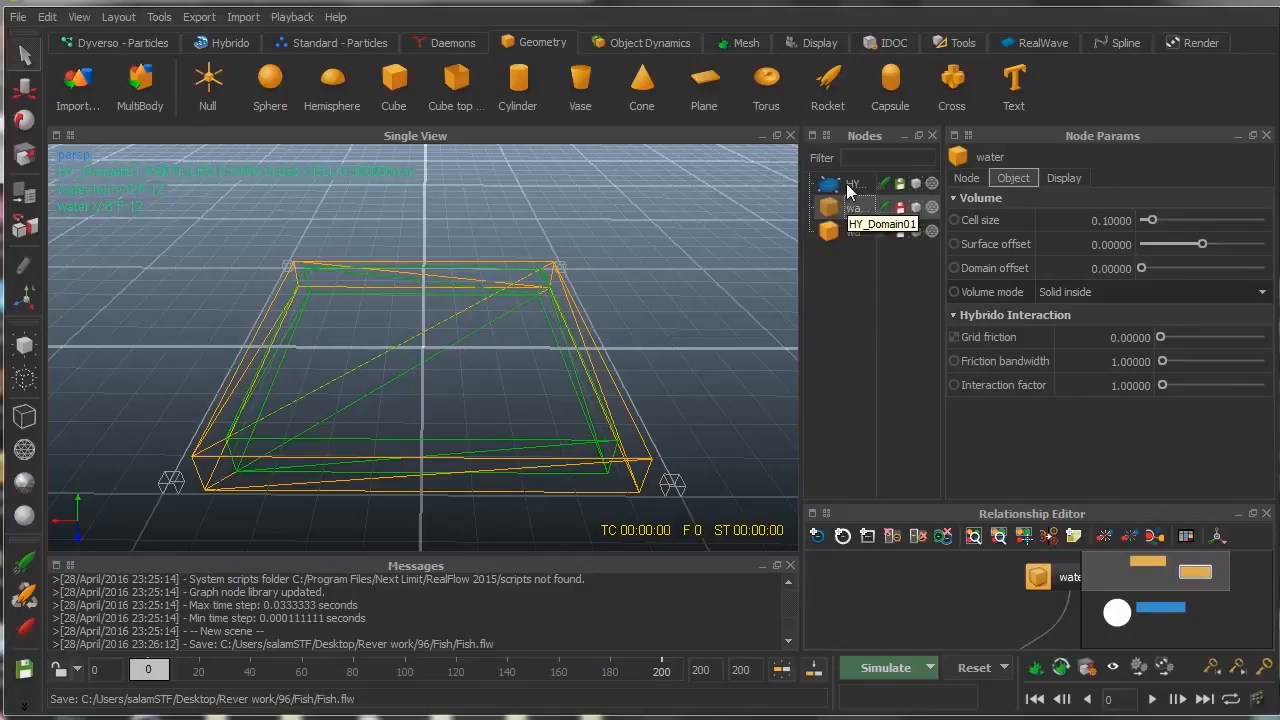
pyautogui.click(224, 43)
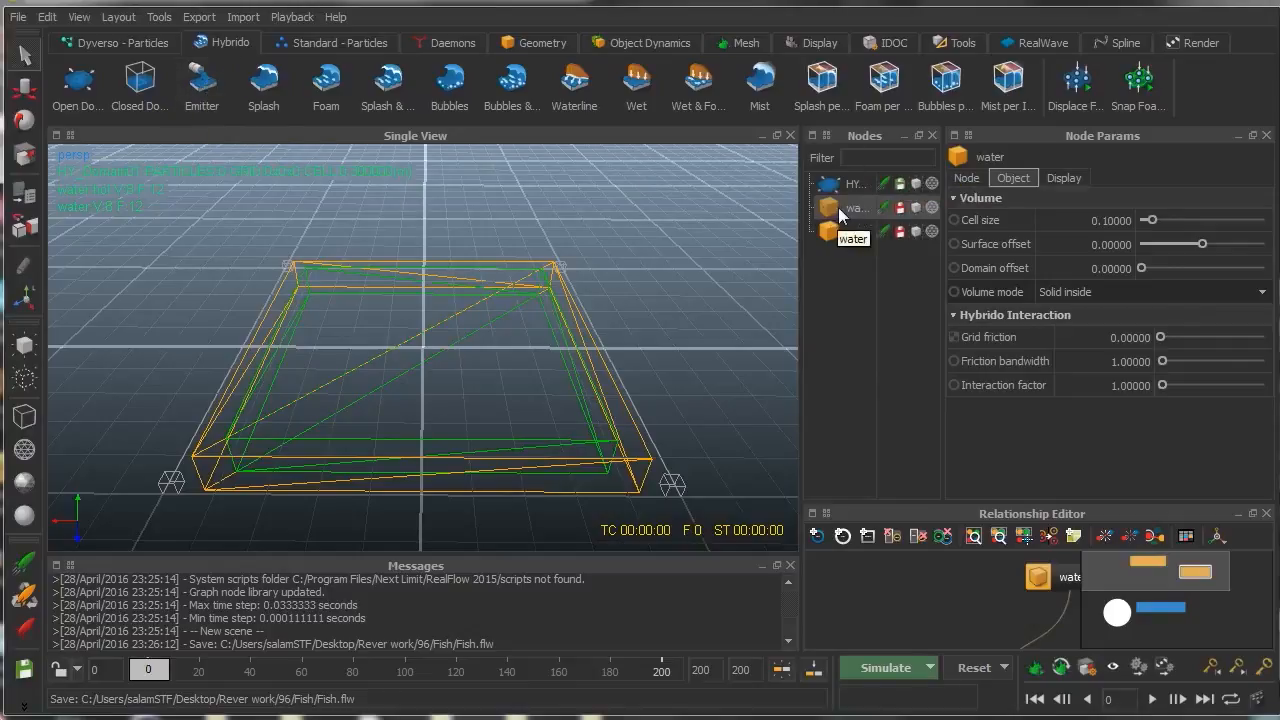
pyautogui.click(205, 82)
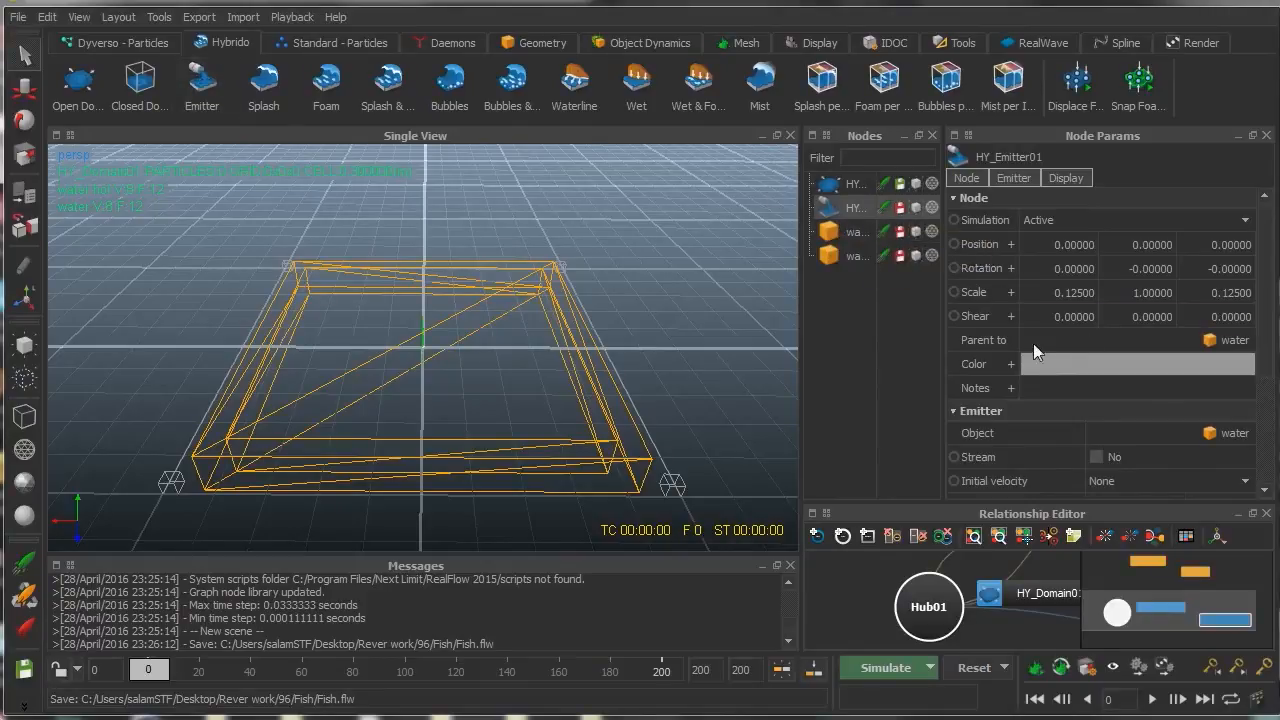
# Step: Test the water simulation for about 14 frames, stop it, and reset the simulation data
pyautogui.click(853, 234)
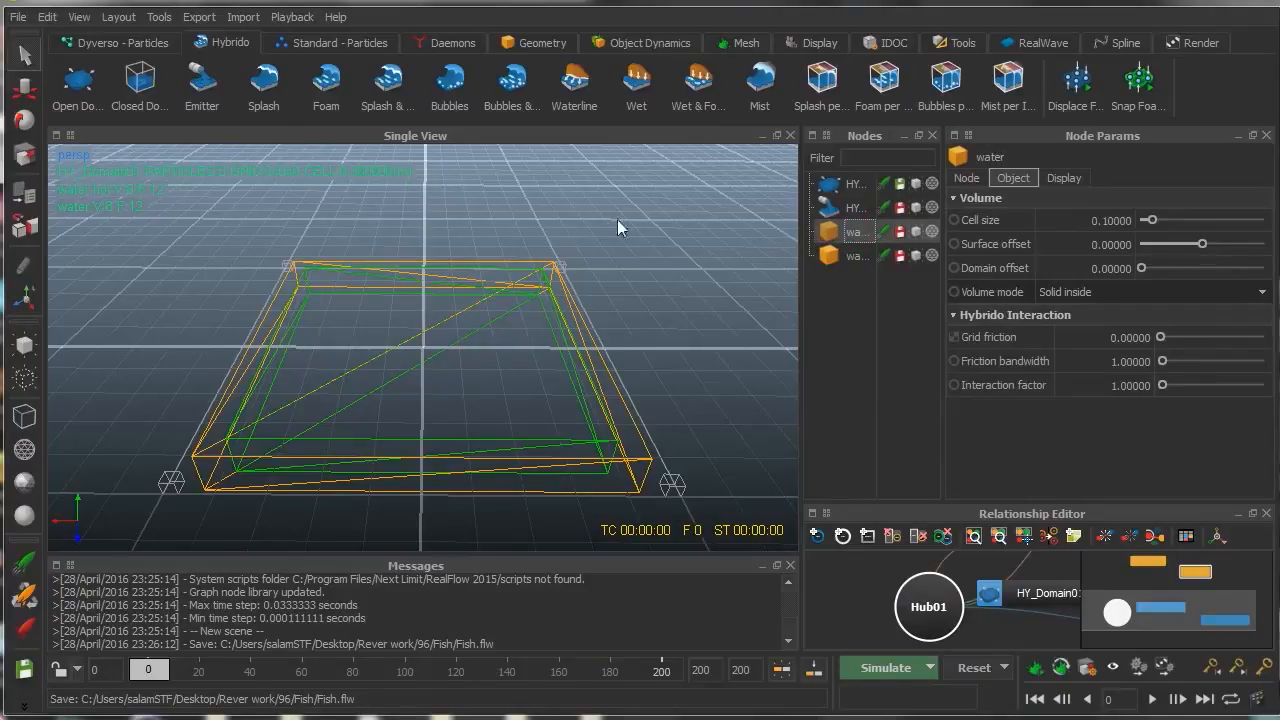
pyautogui.keyDown('alt'); pyautogui.moveTo(593, 324); pyautogui.dragTo(598, 268); pyautogui.keyUp('alt')
pyautogui.keyDown('alt'); pyautogui.moveTo(527, 228); pyautogui.dragTo(538, 256); pyautogui.keyUp('alt')
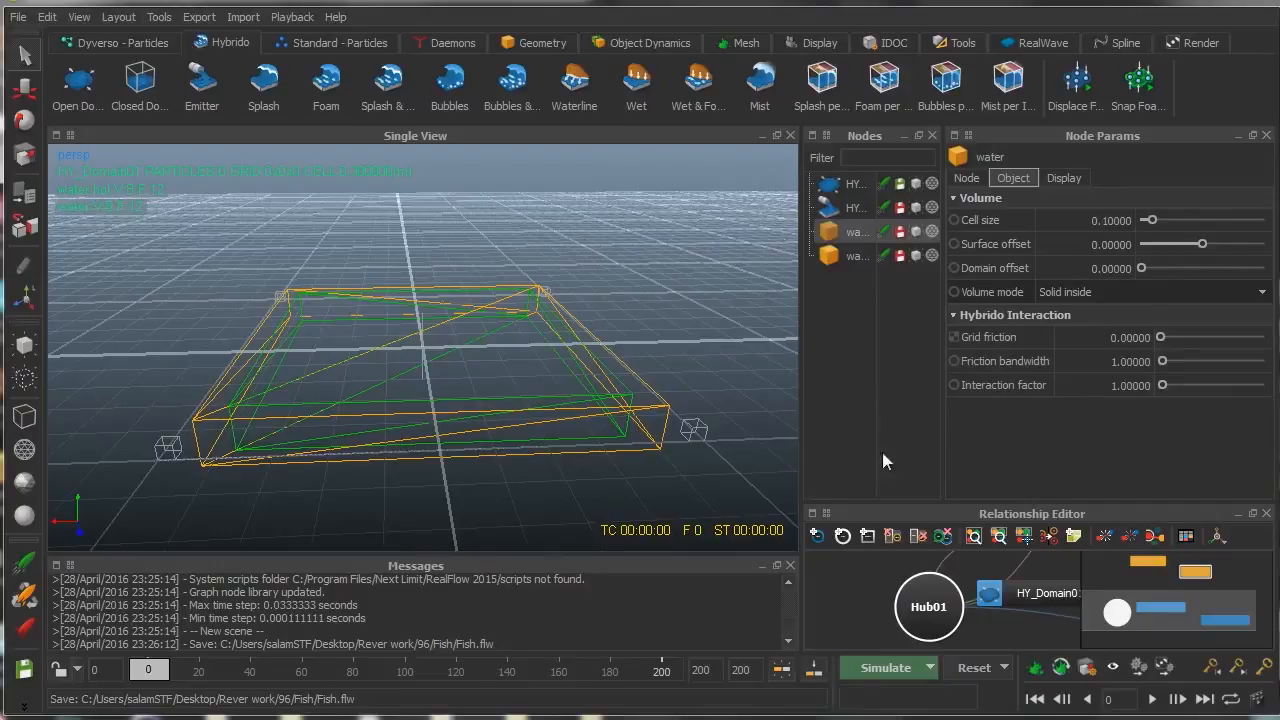
pyautogui.keyDown('alt'); pyautogui.moveTo(565, 290); pyautogui.dragTo(407, 390); pyautogui.keyUp('alt')
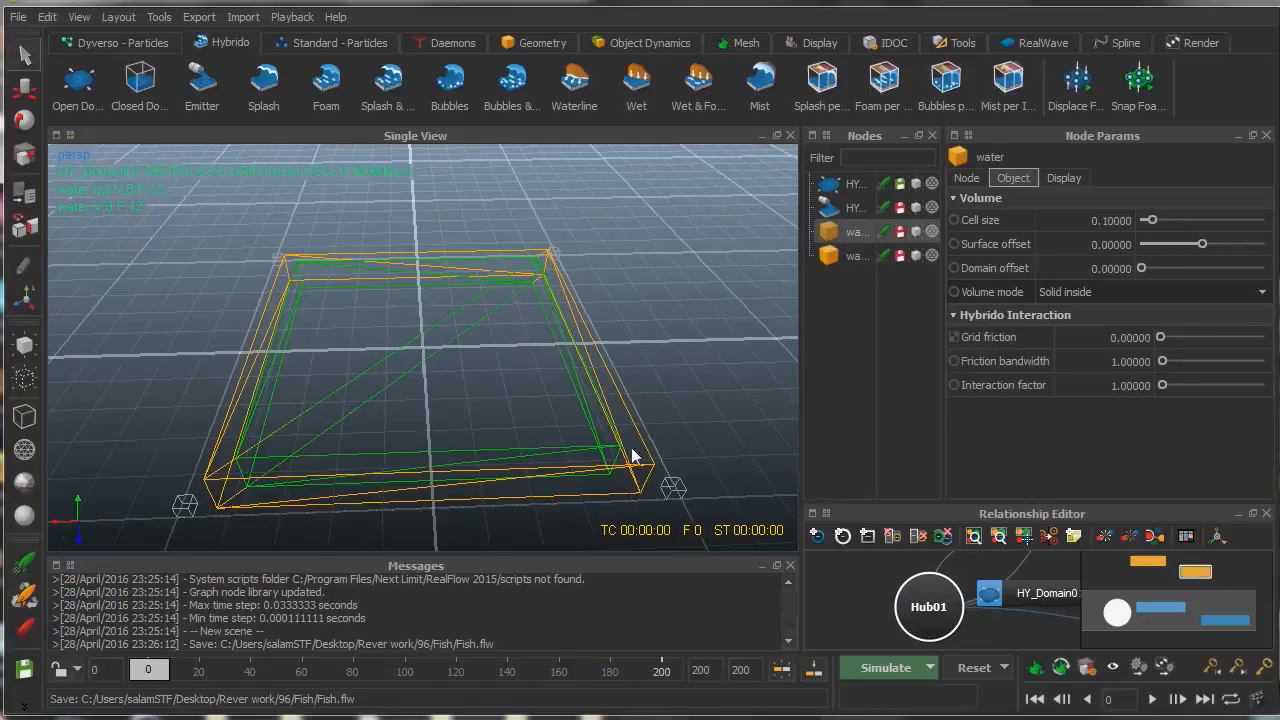
pyautogui.click(884, 670)
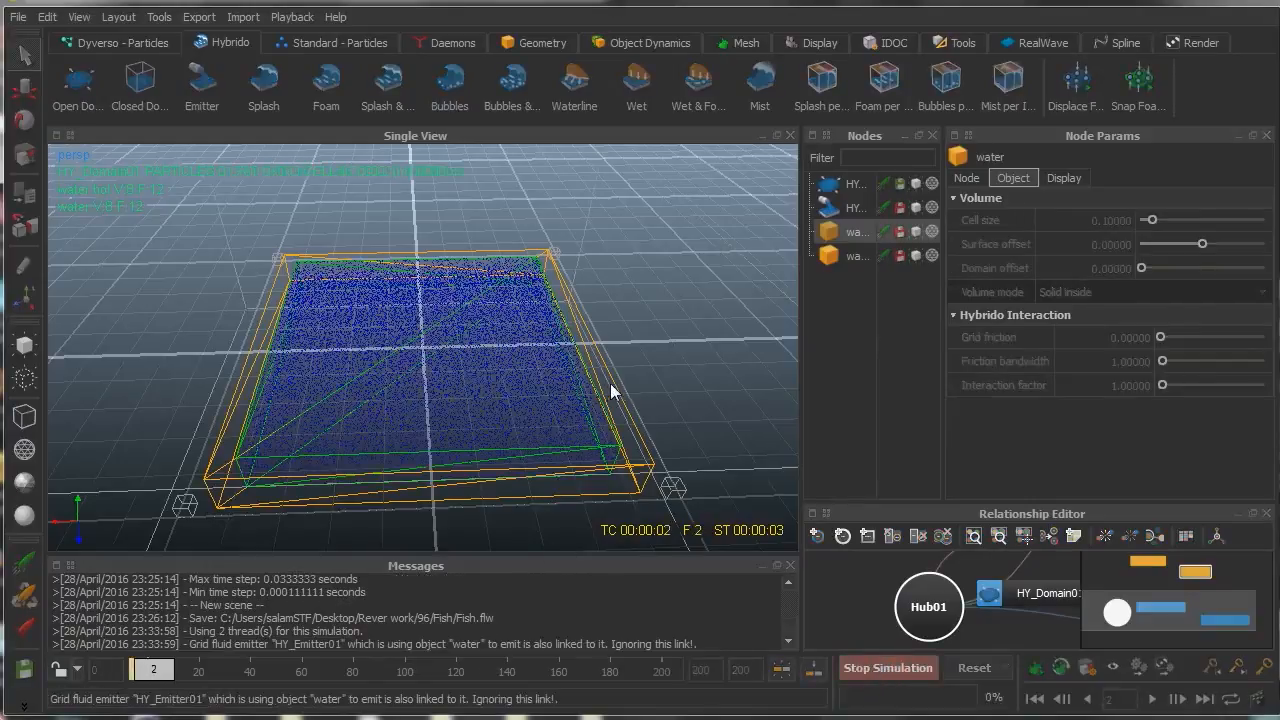
pyautogui.keyDown('alt'); pyautogui.moveTo(681, 388); pyautogui.dragTo(568, 374); pyautogui.keyUp('alt')
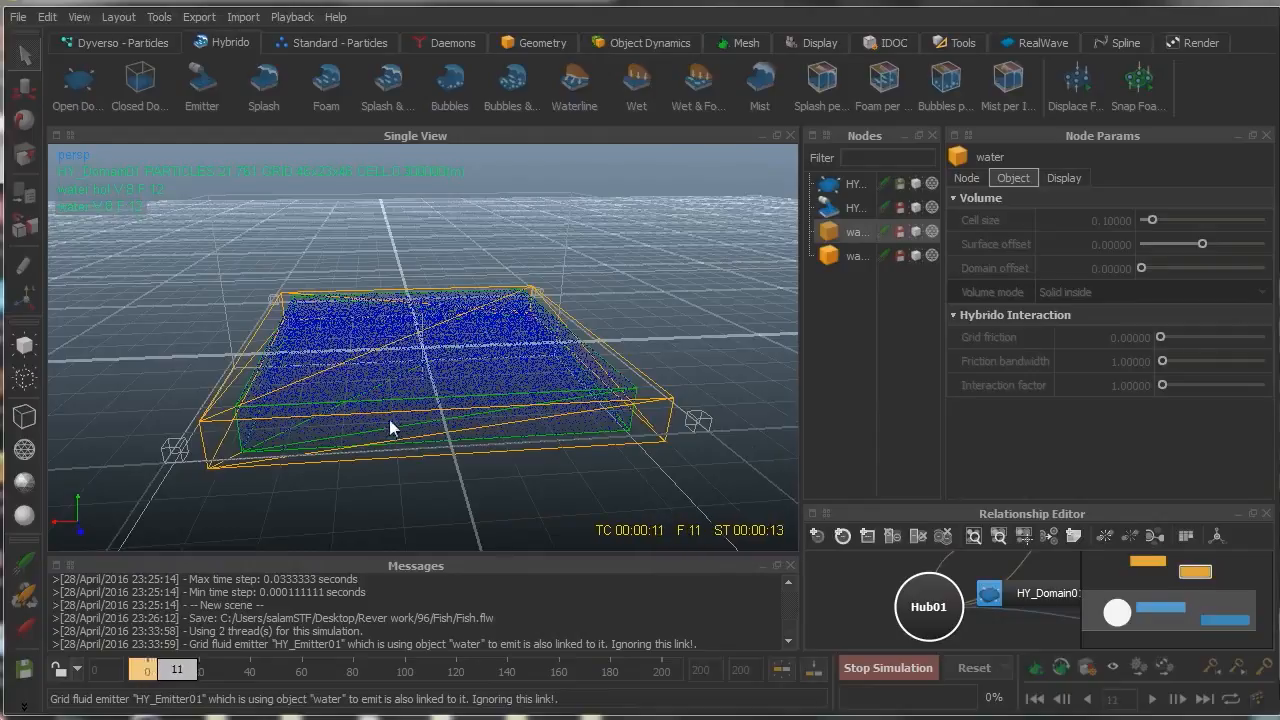
pyautogui.click(856, 668)
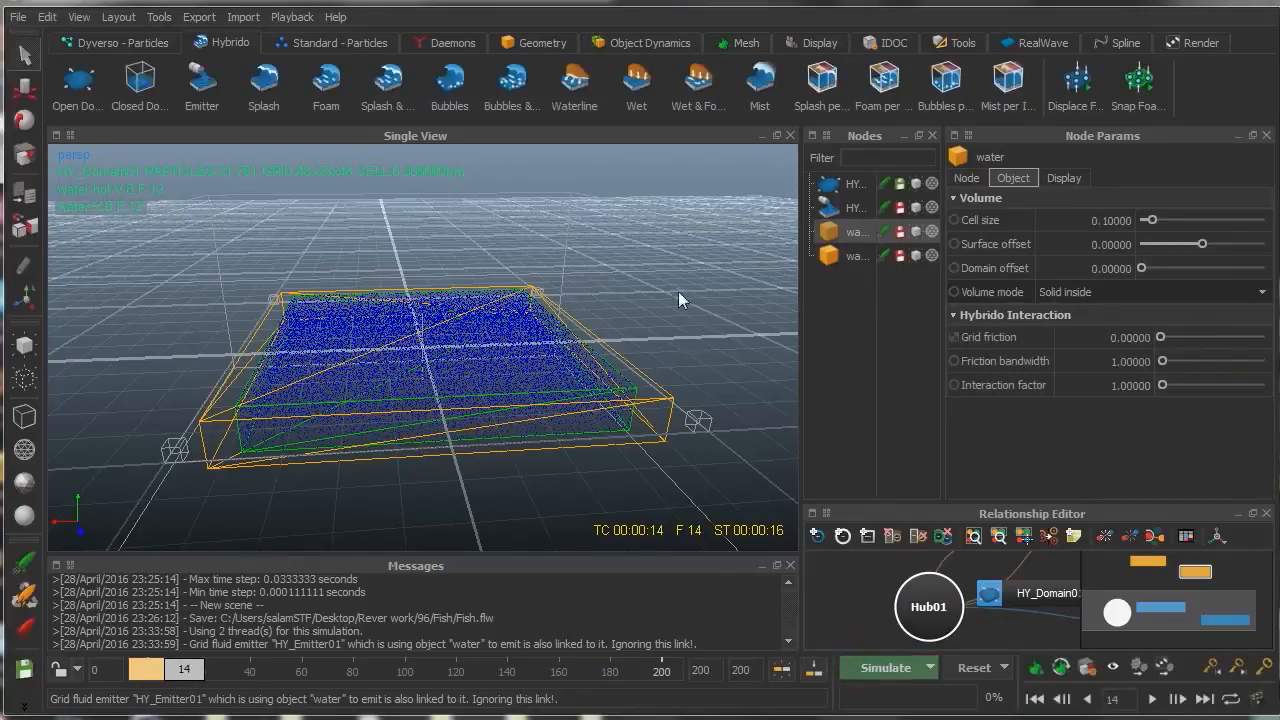
pyautogui.click(976, 668)
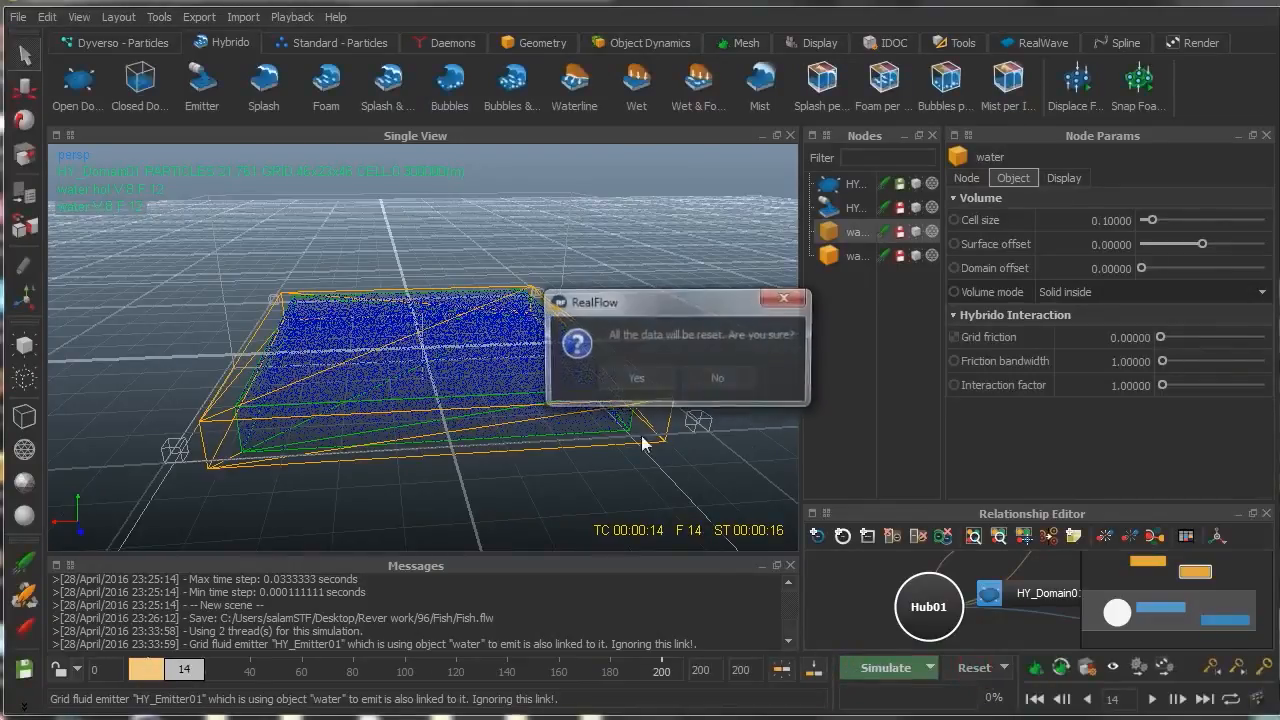
pyautogui.click(660, 380)
# Step: Import the object file animation.sd from the project's objects folder into the scene
pyautogui.keyDown('alt'); pyautogui.moveTo(725, 293); pyautogui.dragTo(470, 302); pyautogui.keyUp('alt')
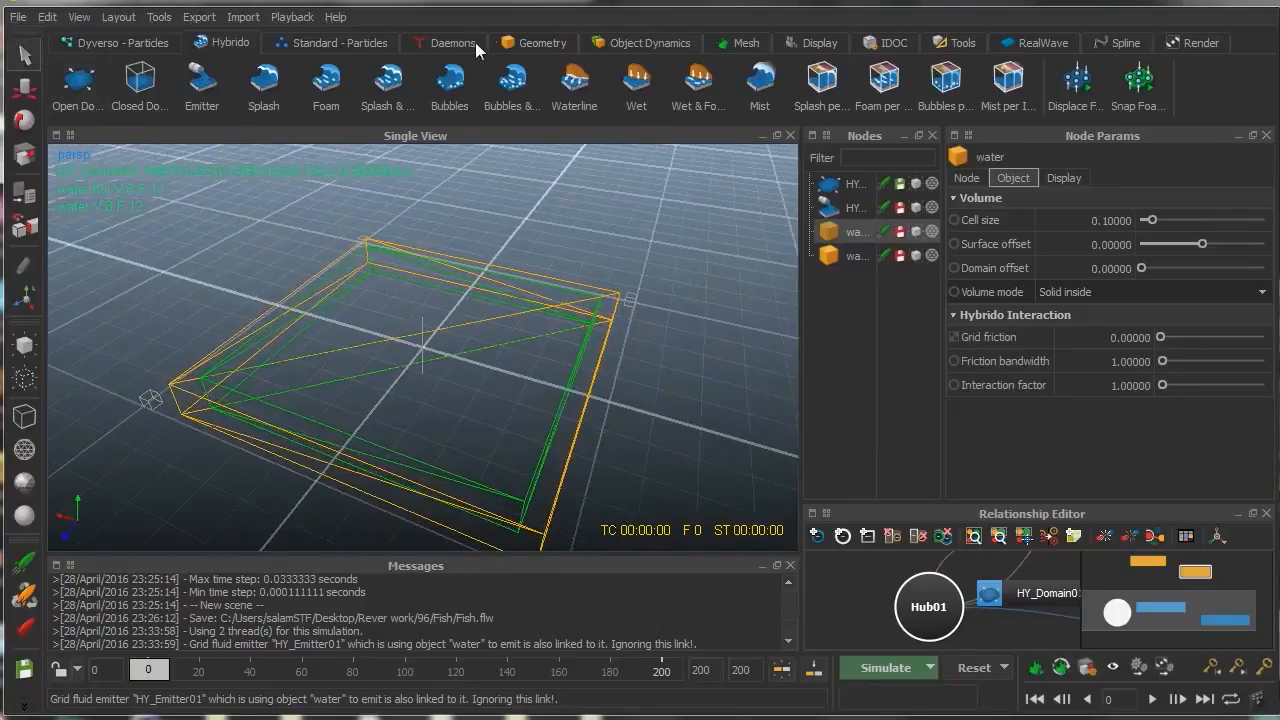
pyautogui.click(530, 42)
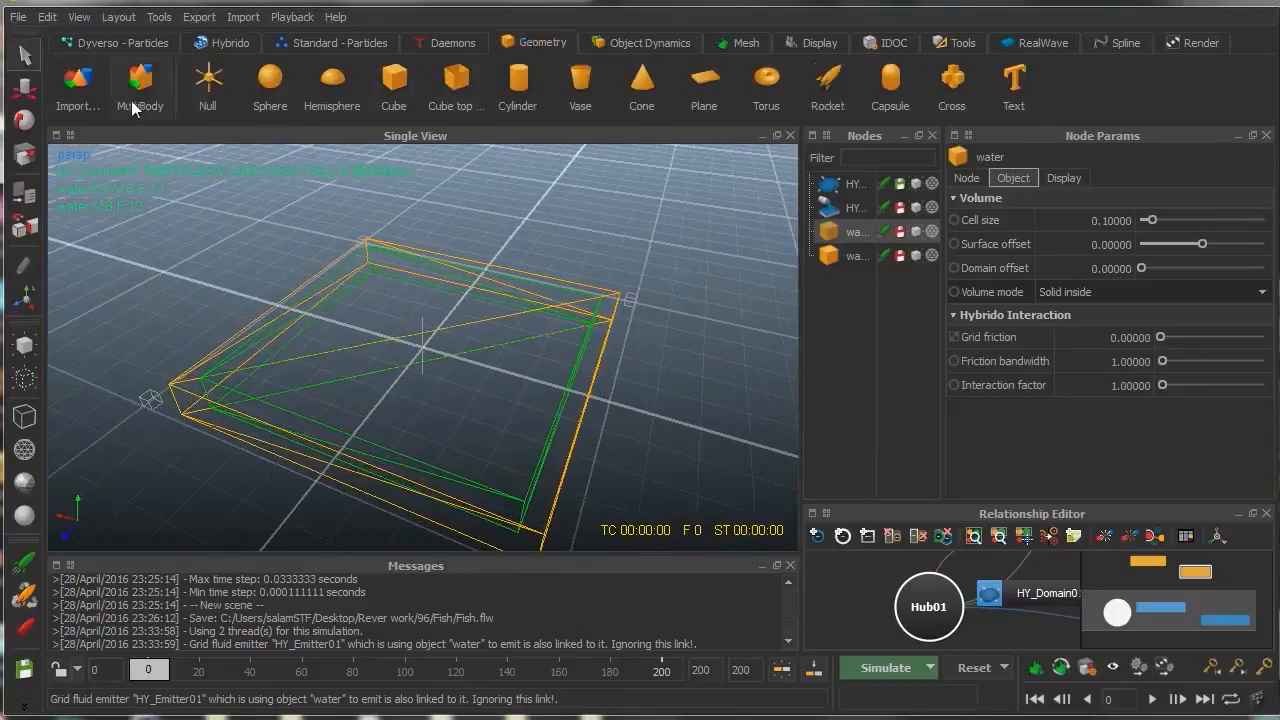
pyautogui.click(82, 97)
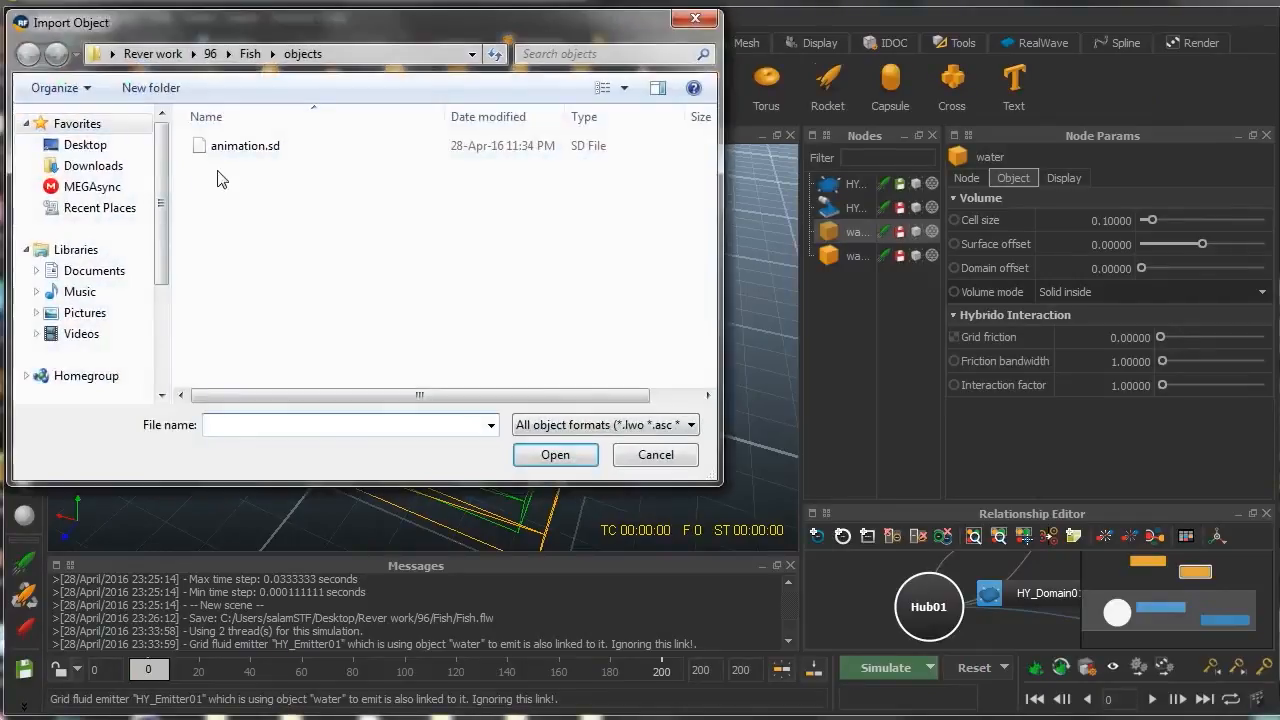
pyautogui.click(240, 148)
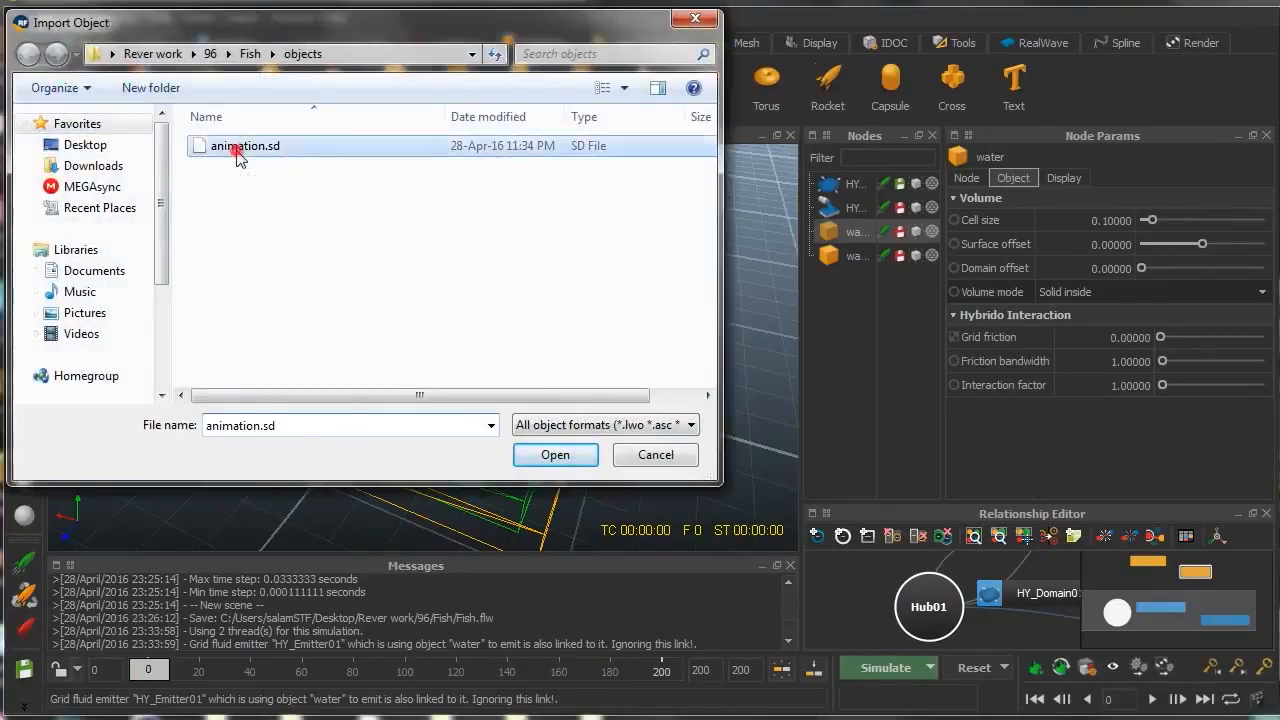
pyautogui.click(553, 455)
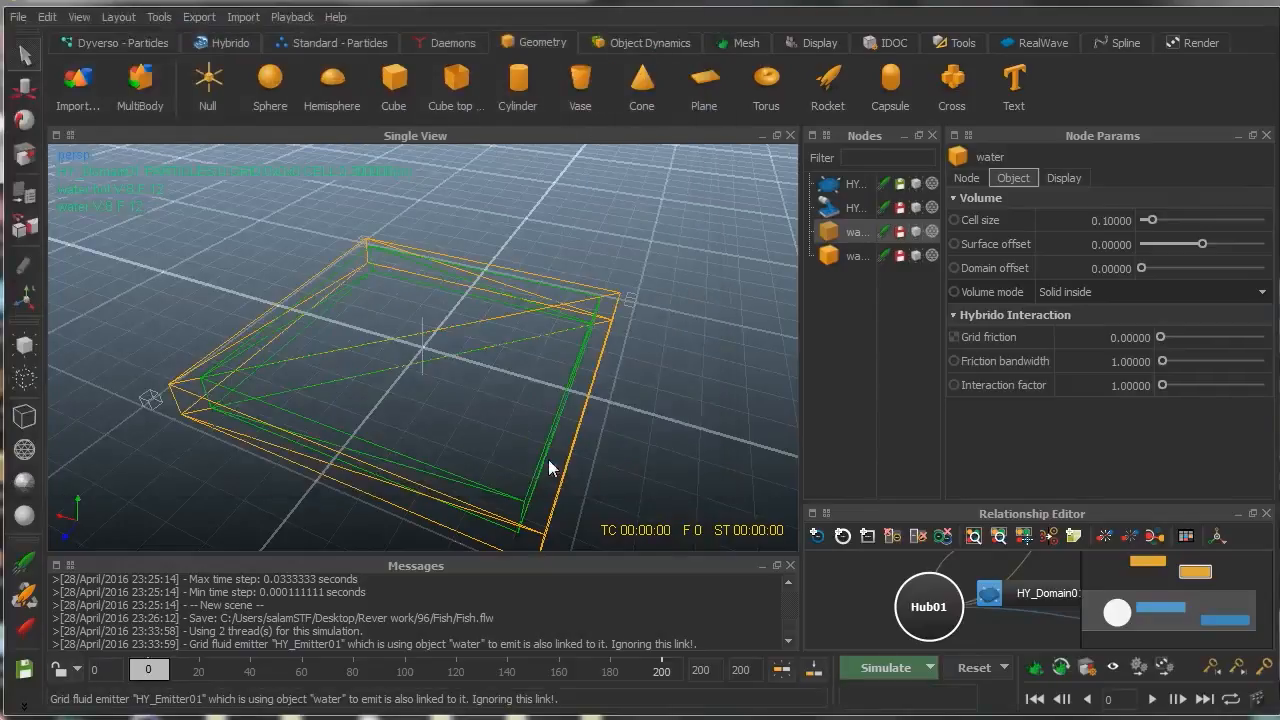
# Step: Scrub the timeline from frame 0 to examine the imported fish's motion through the water container from several angles
pyautogui.click(671, 377)
pyautogui.keyDown('alt'); pyautogui.moveTo(678, 397); pyautogui.dragTo(626, 366); pyautogui.keyUp('alt')
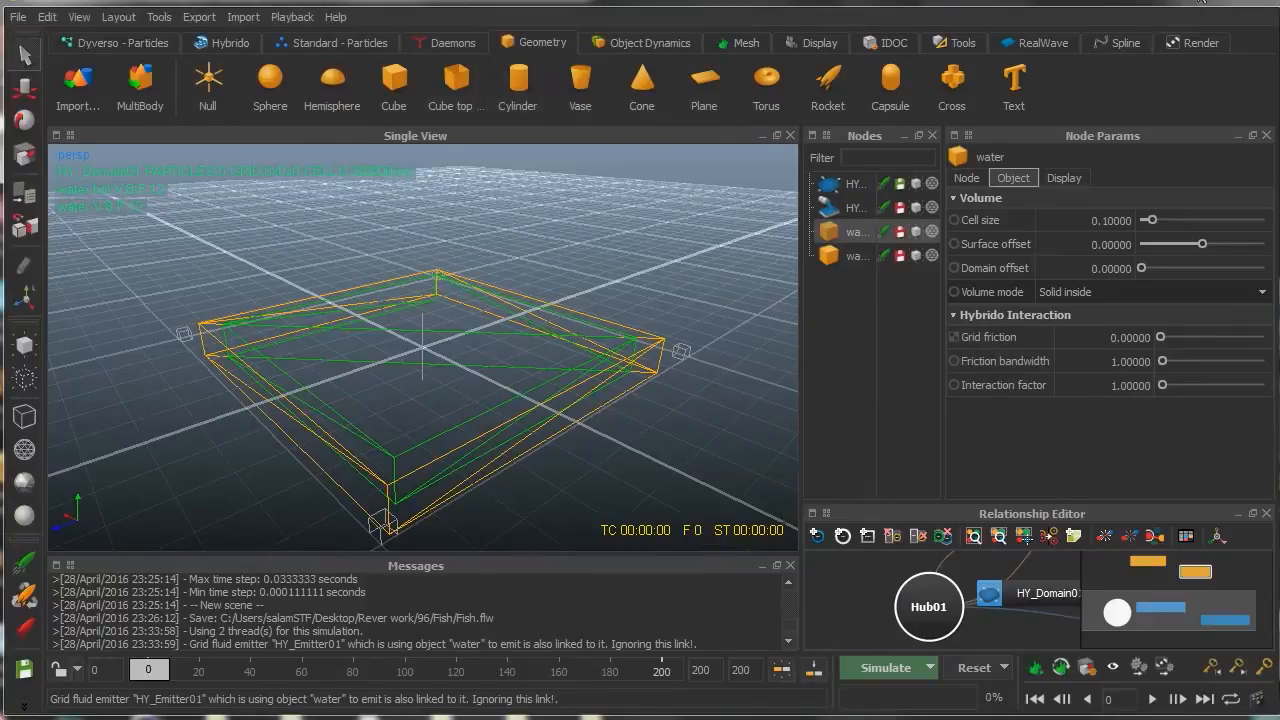
pyautogui.moveTo(148, 678); pyautogui.dragTo(520, 705)
pyautogui.keyDown('alt'); pyautogui.moveTo(434, 427); pyautogui.dragTo(585, 368); pyautogui.keyUp('alt')
pyautogui.moveTo(533, 671); pyautogui.dragTo(100, 654)
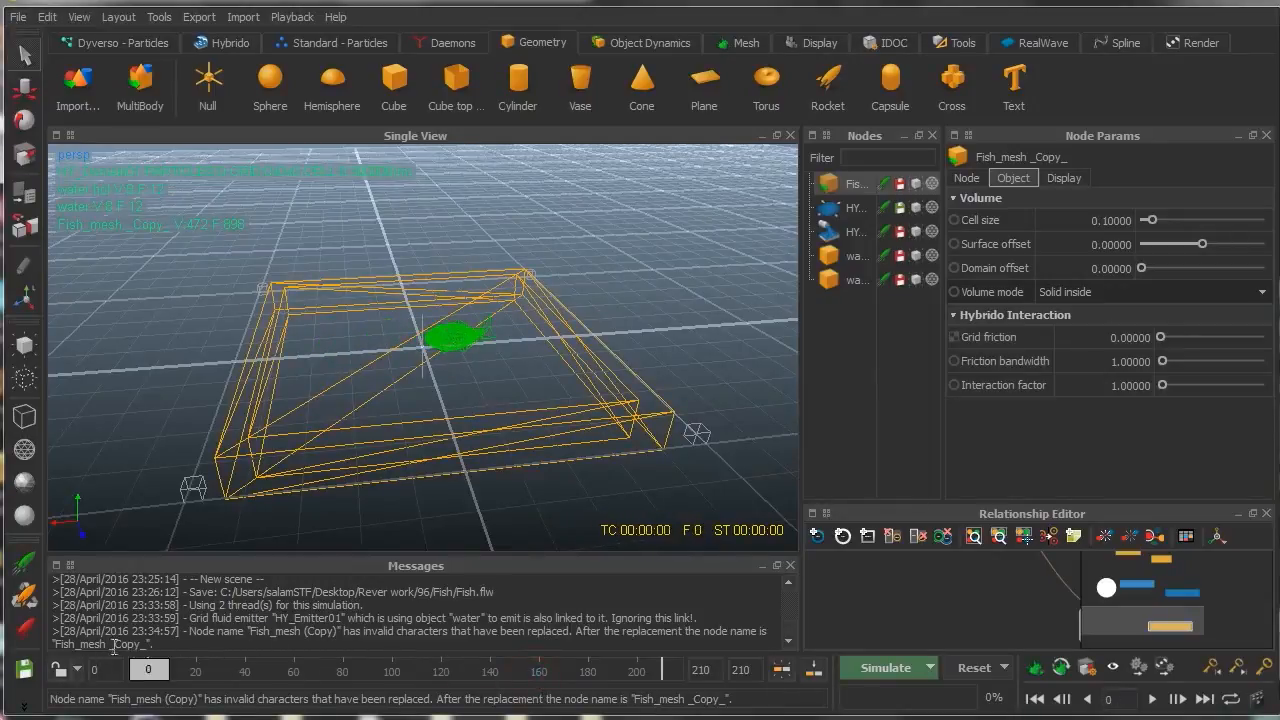
pyautogui.scroll(5, 515, 267)
pyautogui.scroll(-5, 583, 318)
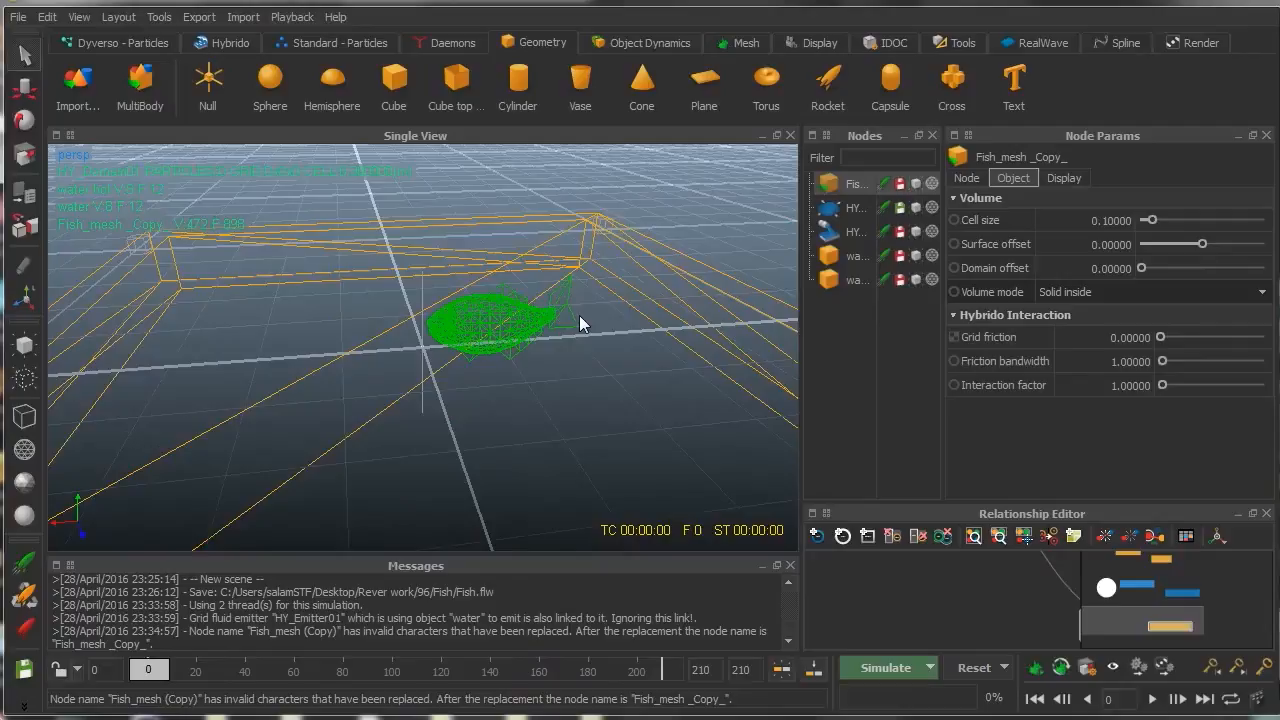
pyautogui.keyDown('alt'); pyautogui.moveTo(606, 298); pyautogui.dragTo(572, 296); pyautogui.keyUp('alt')
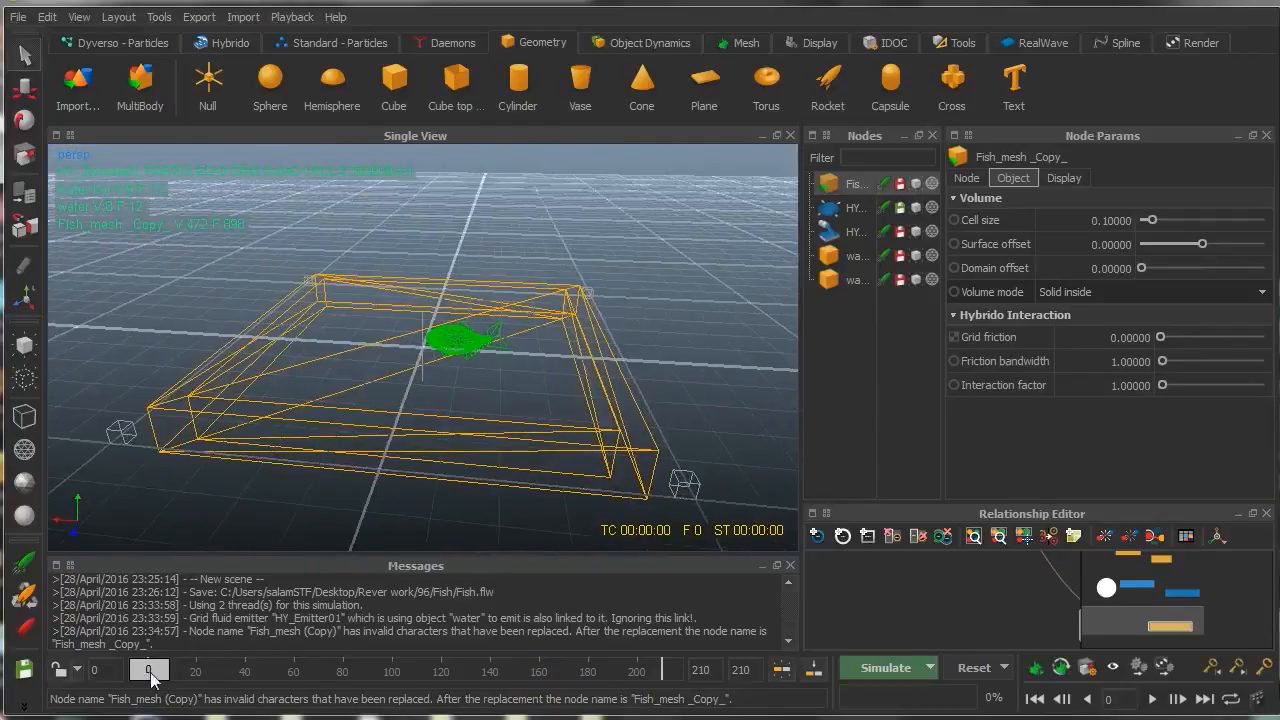
pyautogui.moveTo(148, 669)
pyautogui.mouseDown()
pyautogui.moveTo(488, 708)
pyautogui.moveTo(680, 690)
pyautogui.moveTo(154, 645)
pyautogui.mouseUp()
pyautogui.keyDown('alt'); pyautogui.moveTo(280, 420); pyautogui.dragTo(384, 452); pyautogui.keyUp('alt')
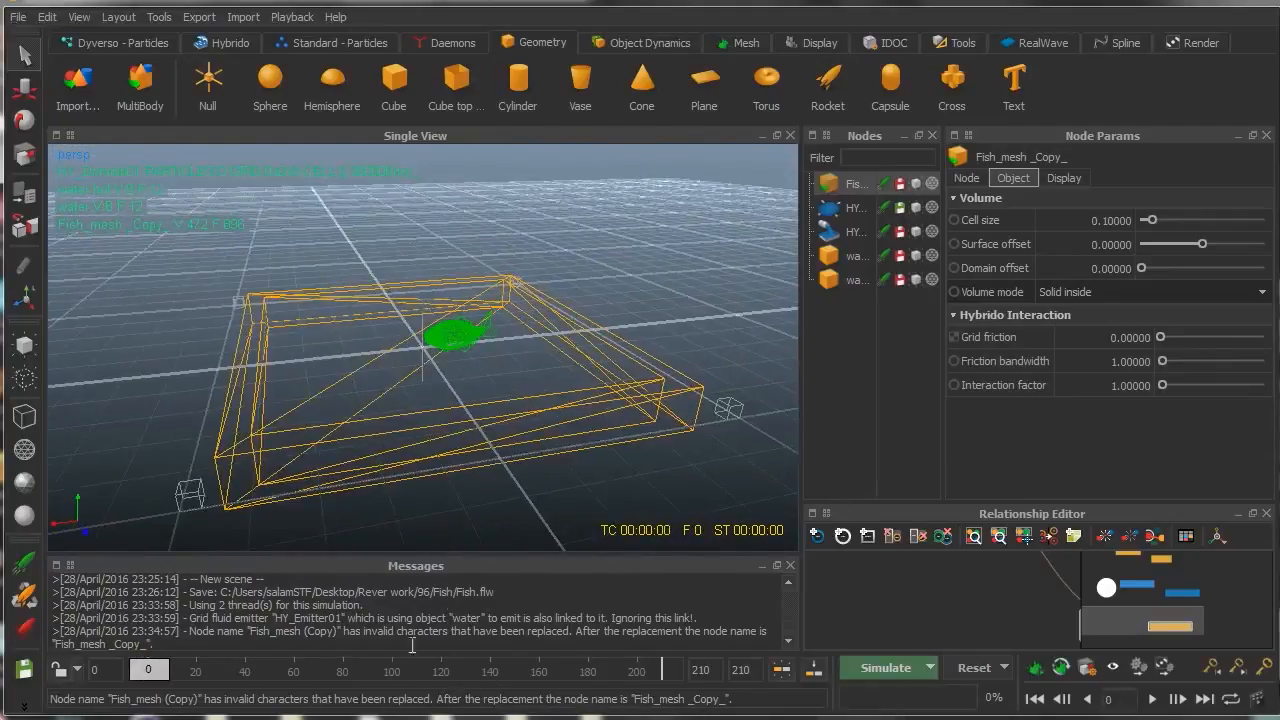
pyautogui.moveTo(352, 702)
pyautogui.mouseDown()
pyautogui.moveTo(614, 712)
pyautogui.moveTo(93, 670)
pyautogui.mouseUp()
# Step: Reset the simulation data and run a test simulation of the water with the imported fish, viewing the fish up close
pyautogui.click(961, 667)
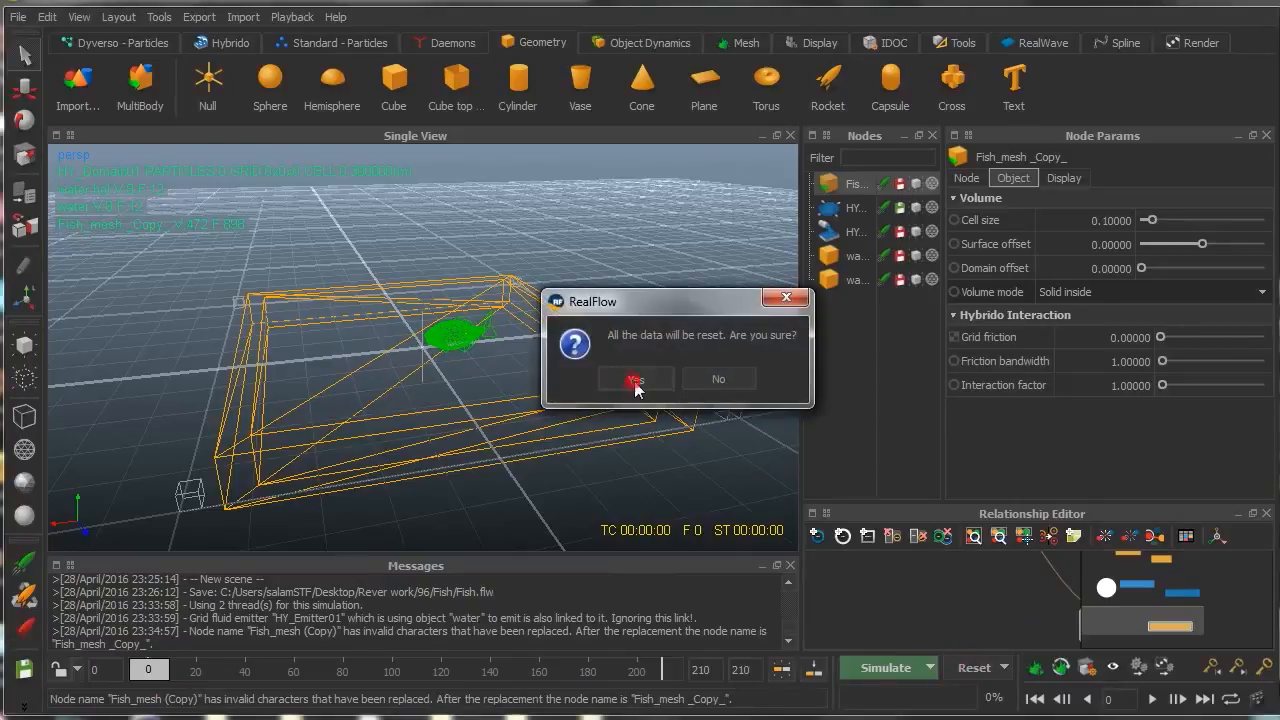
pyautogui.click(636, 380)
pyautogui.click(885, 668)
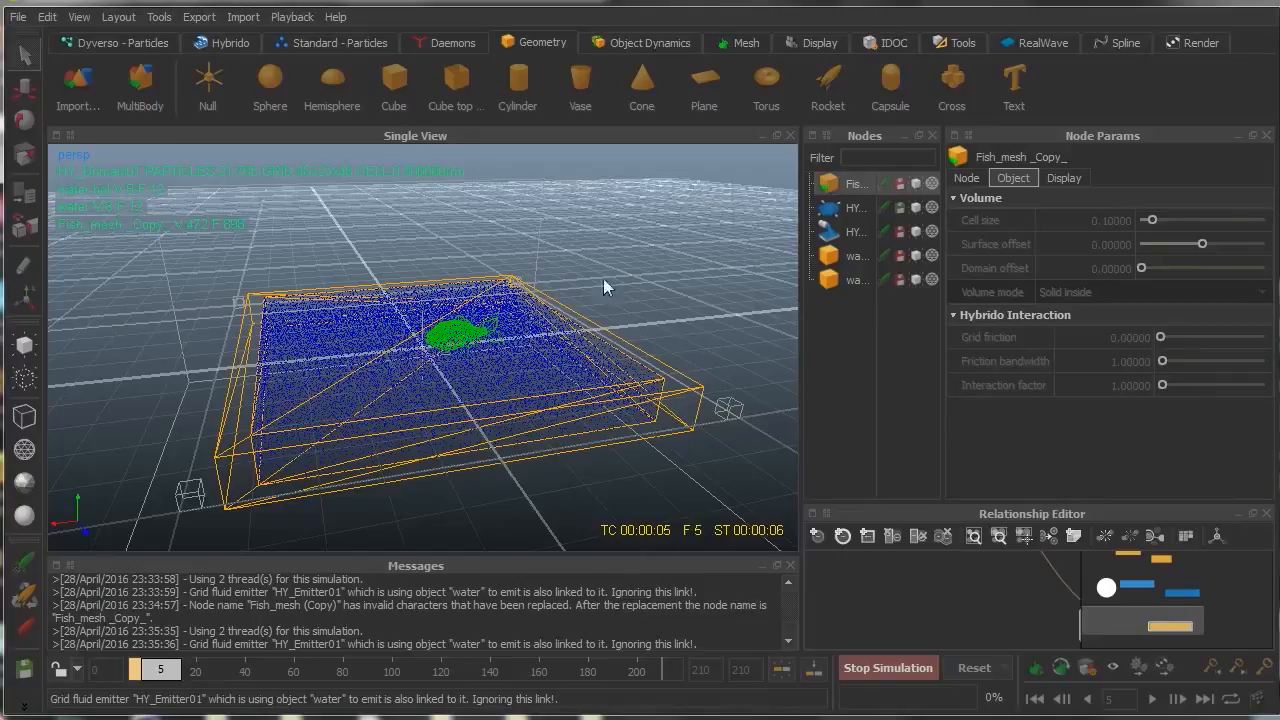
pyautogui.scroll(5, 525, 274)
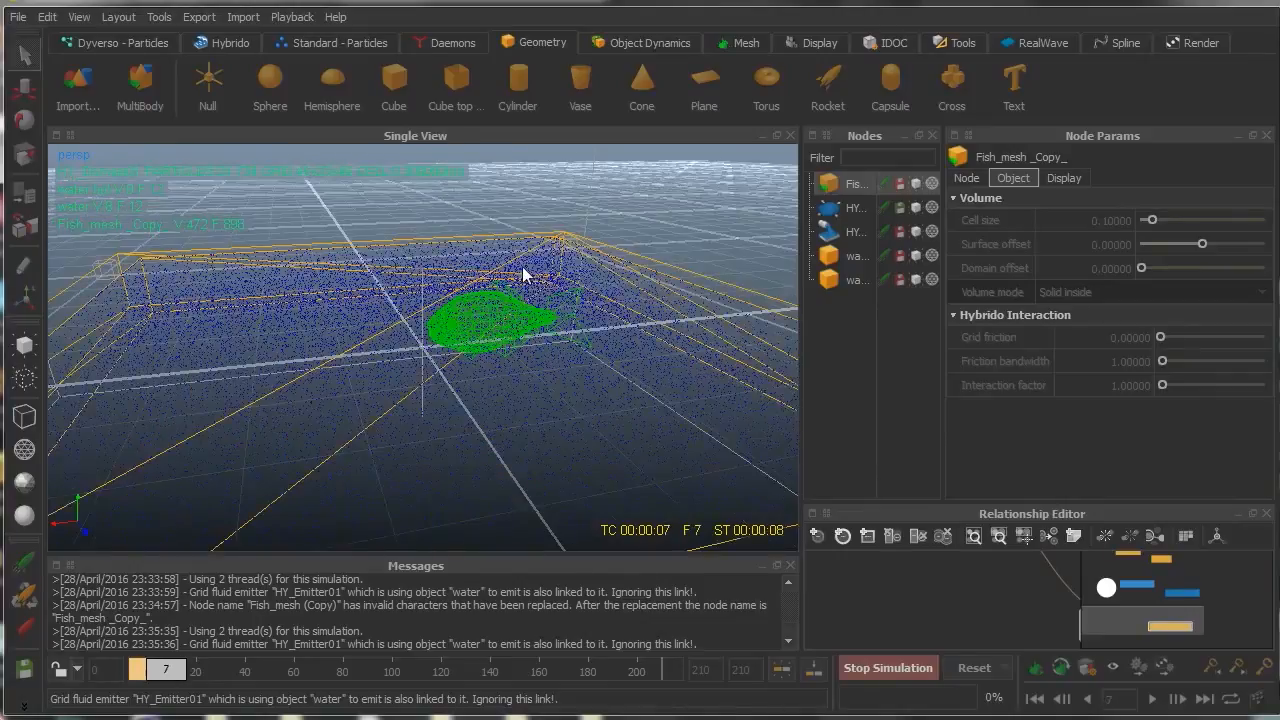
pyautogui.scroll(2, 545, 276)
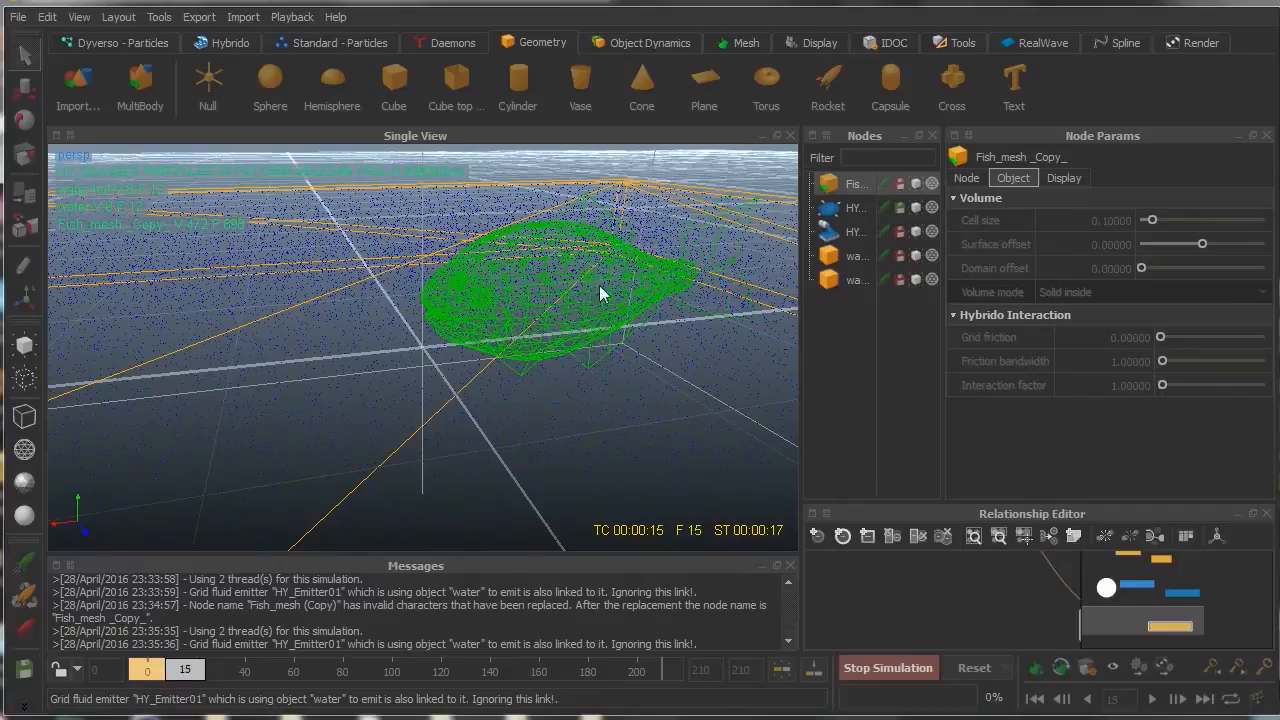
# Step: Switch the fish mesh from wireframe to shaded display and stop the test simulation at about frame 44
pyautogui.click(932, 183)
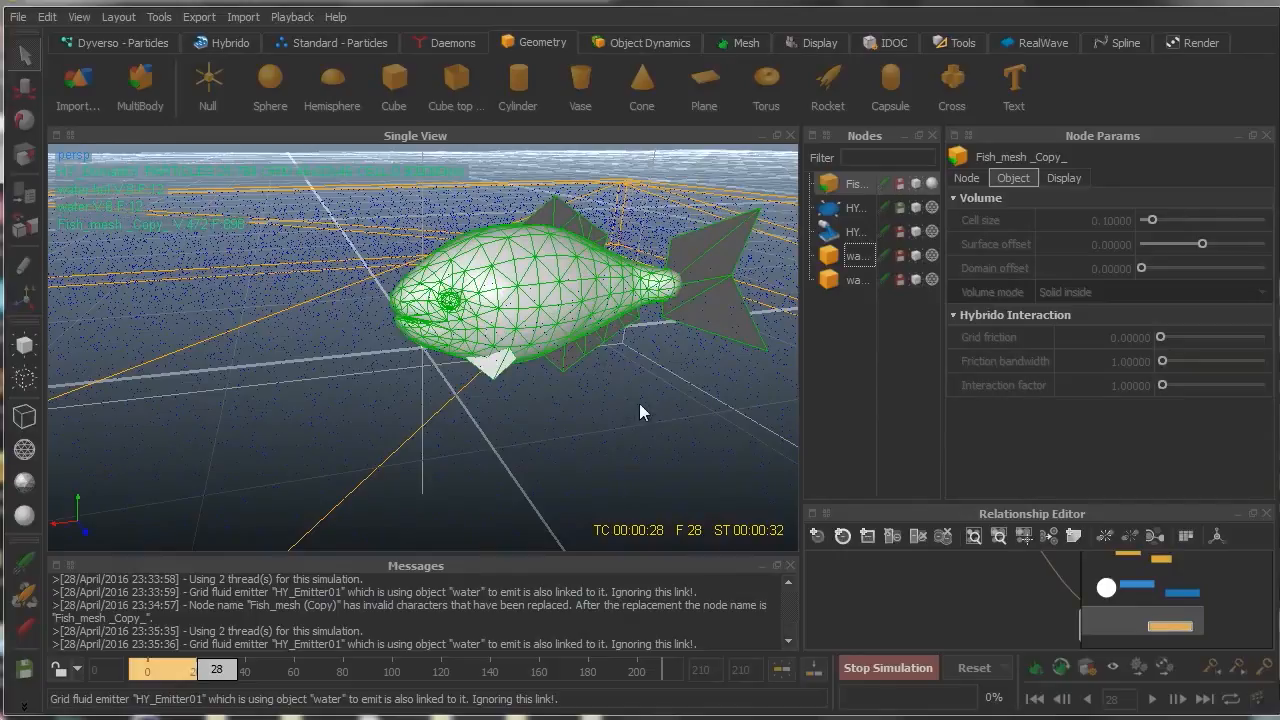
pyautogui.click(695, 413)
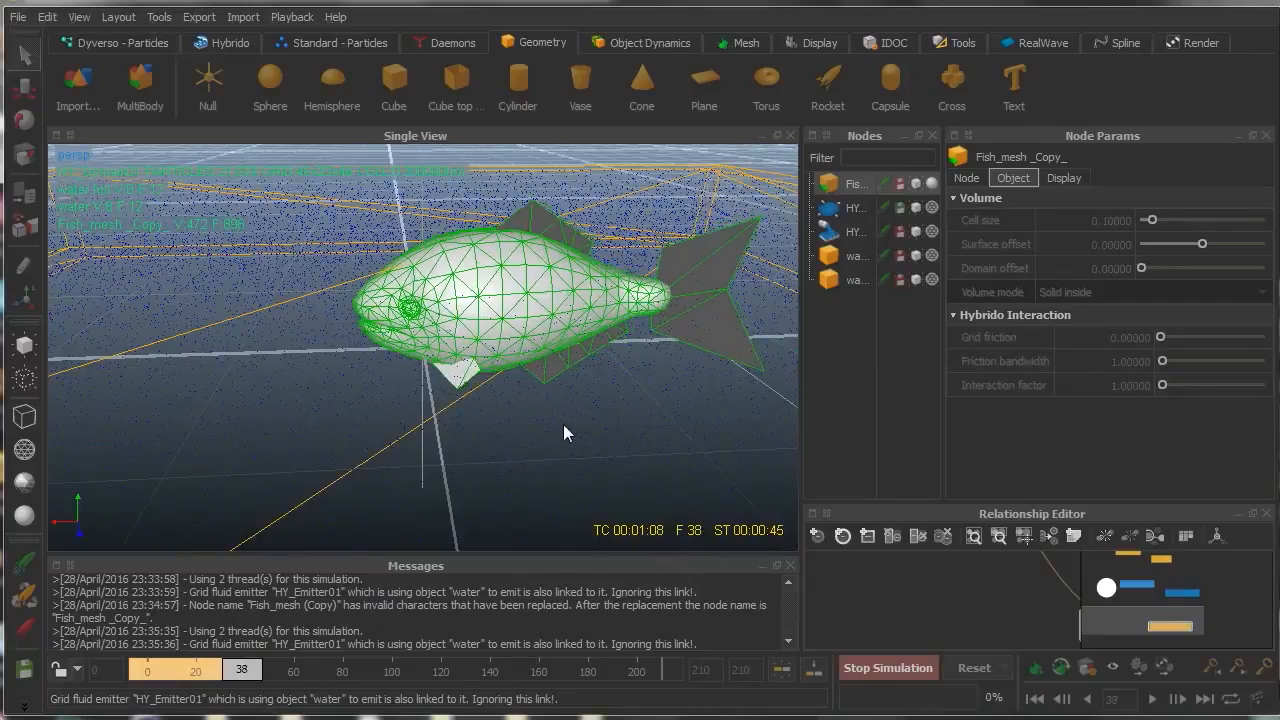
pyautogui.click(965, 178)
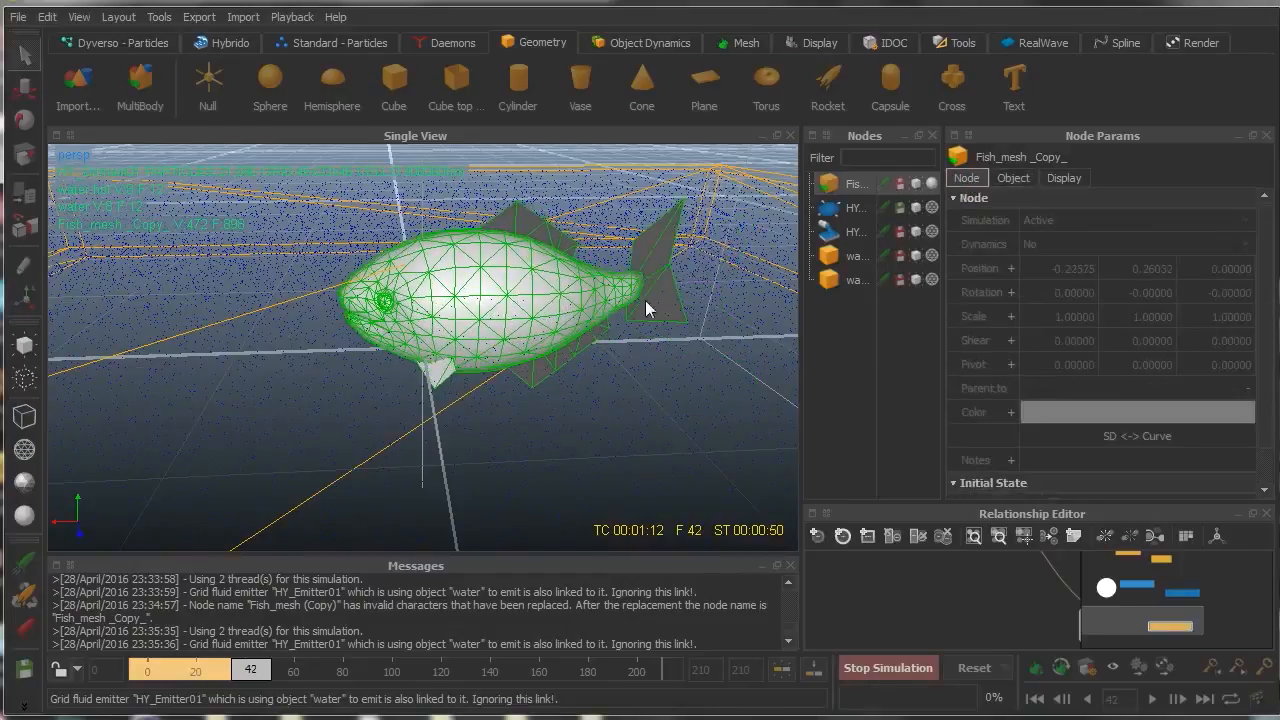
pyautogui.click(874, 676)
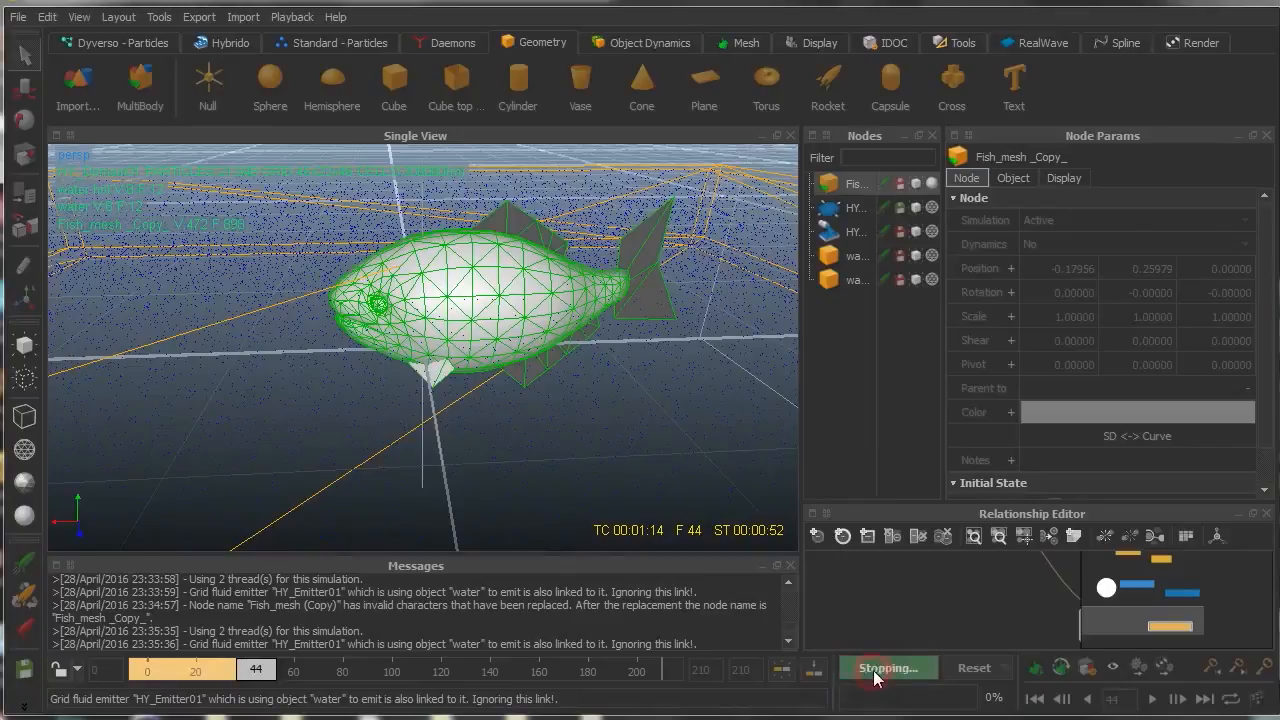
# Step: Scrub through the simulated frames from frame 0 to examine how the water particles and fish move together
pyautogui.click(258, 678)
pyautogui.moveTo(258, 678); pyautogui.dragTo(129, 678)
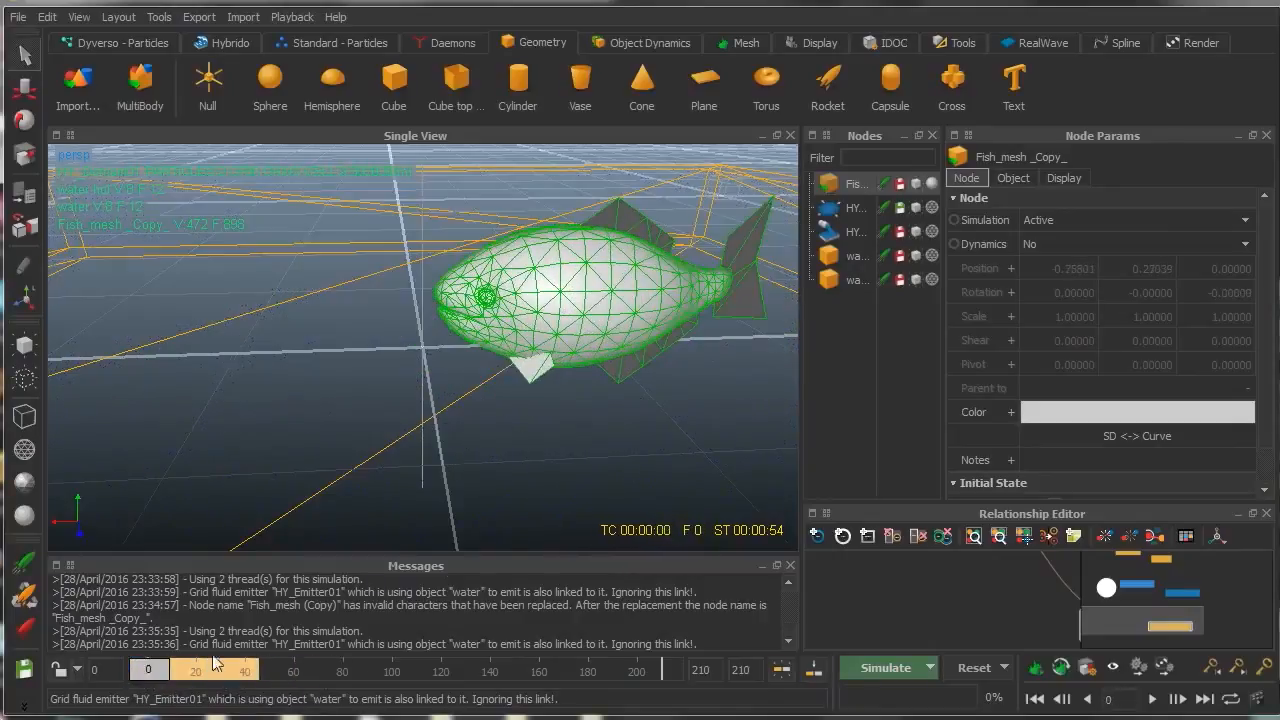
pyautogui.scroll(-5, 618, 322)
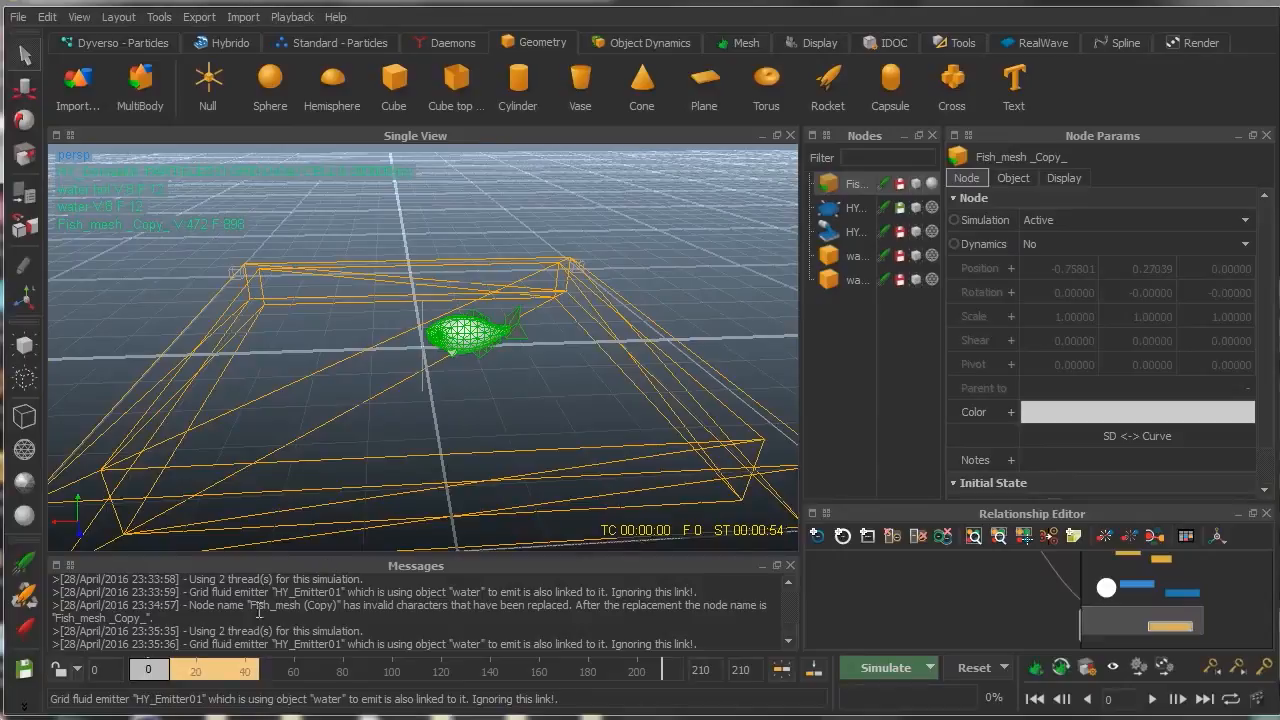
pyautogui.moveTo(150, 677); pyautogui.dragTo(220, 669)
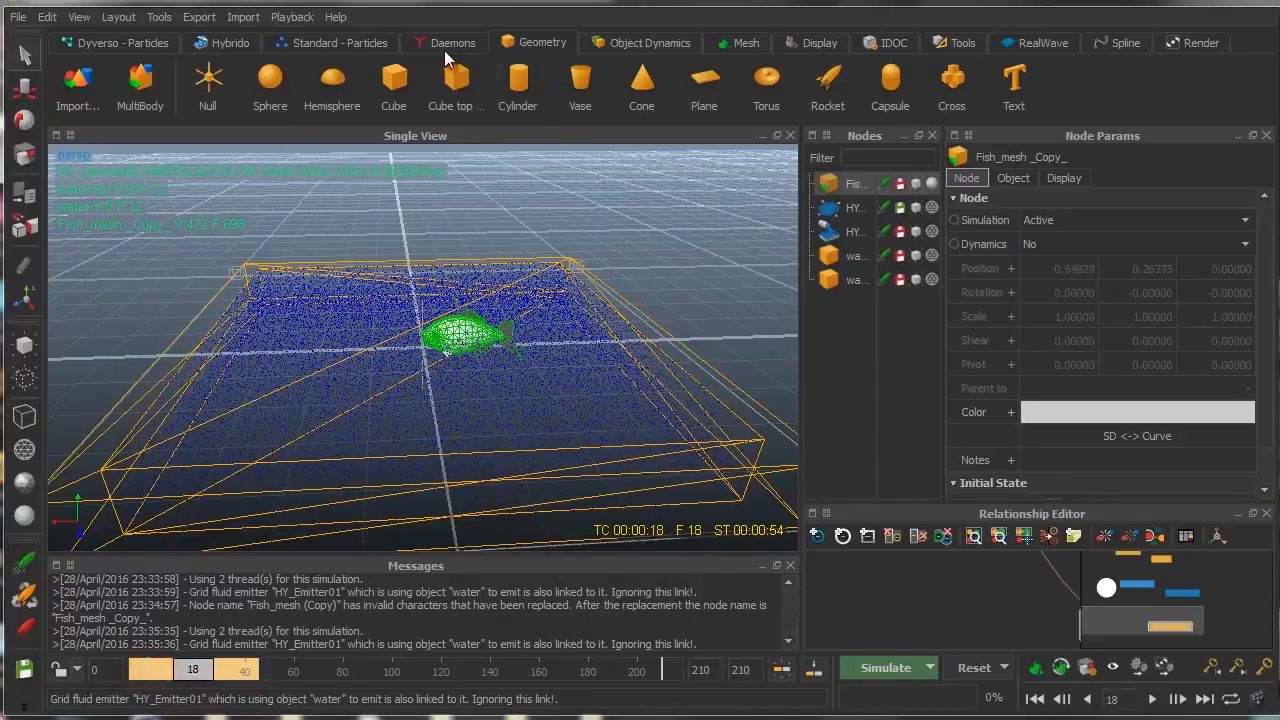
# Step: Reset the simulation data to frame 0 and add a Gravity daemon to the scene
pyautogui.click(972, 667)
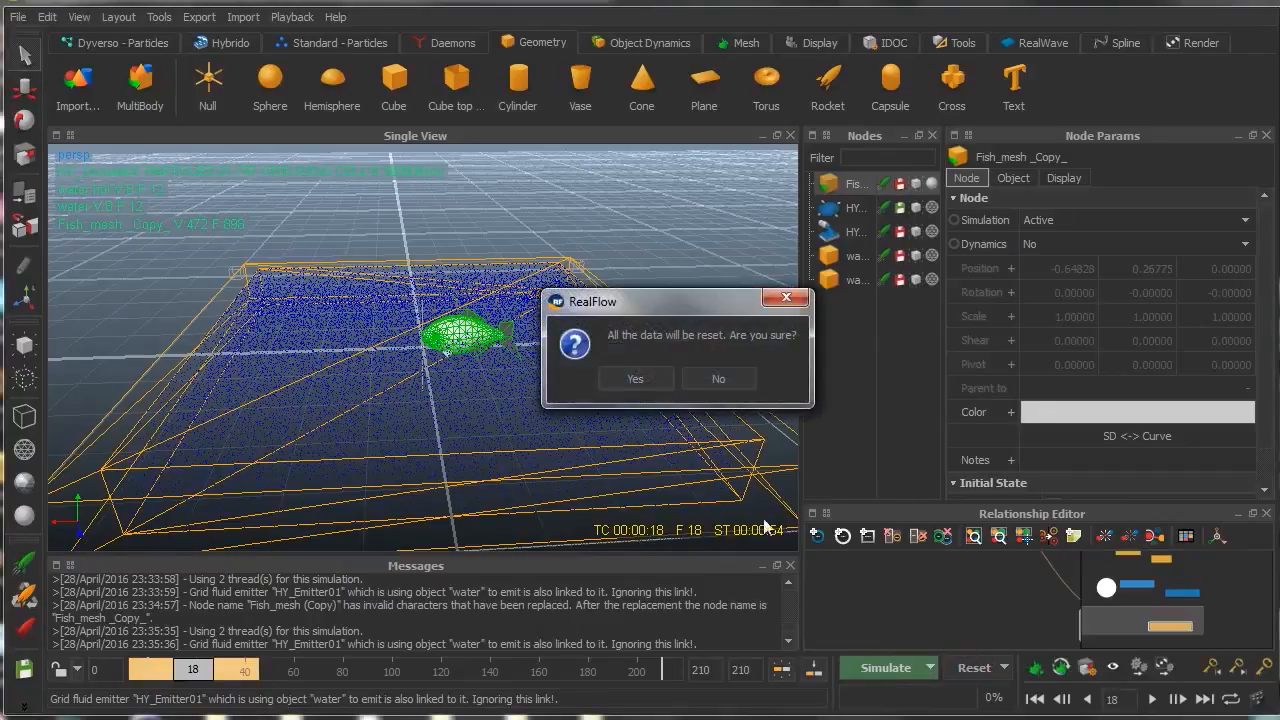
pyautogui.click(630, 379)
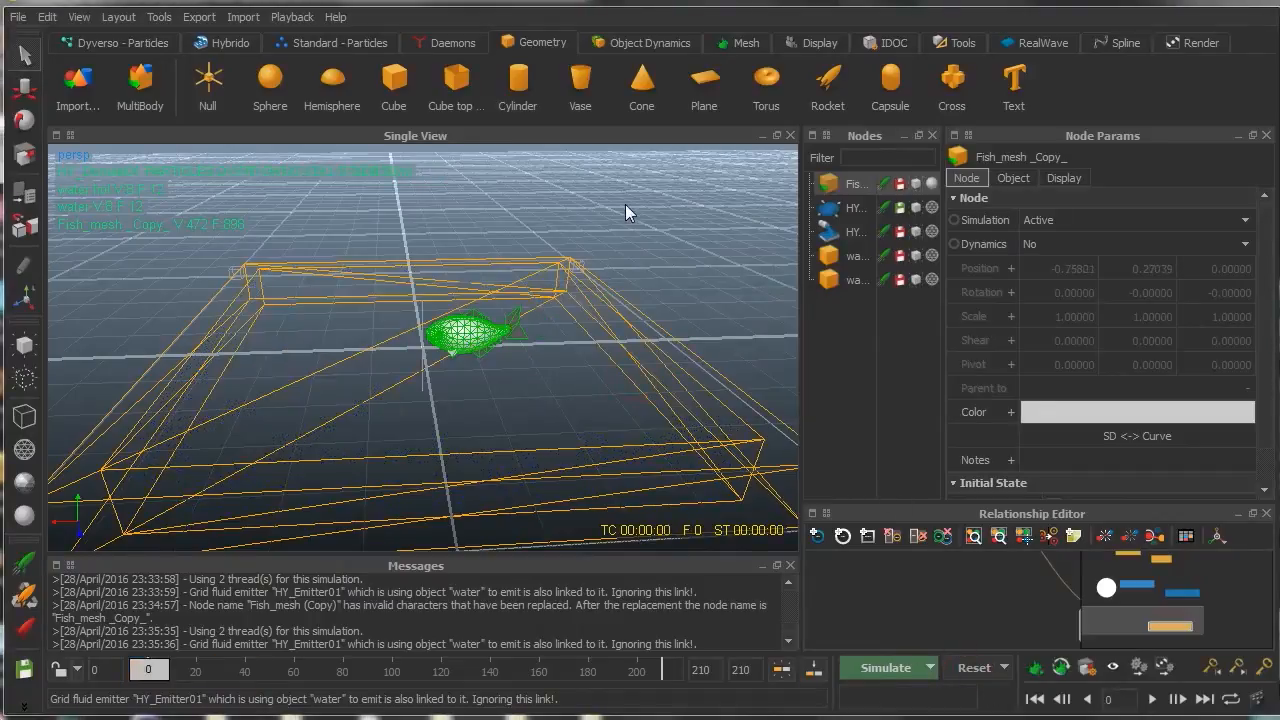
pyautogui.keyDown('alt'); pyautogui.moveTo(617, 206); pyautogui.dragTo(657, 216); pyautogui.keyUp('alt')
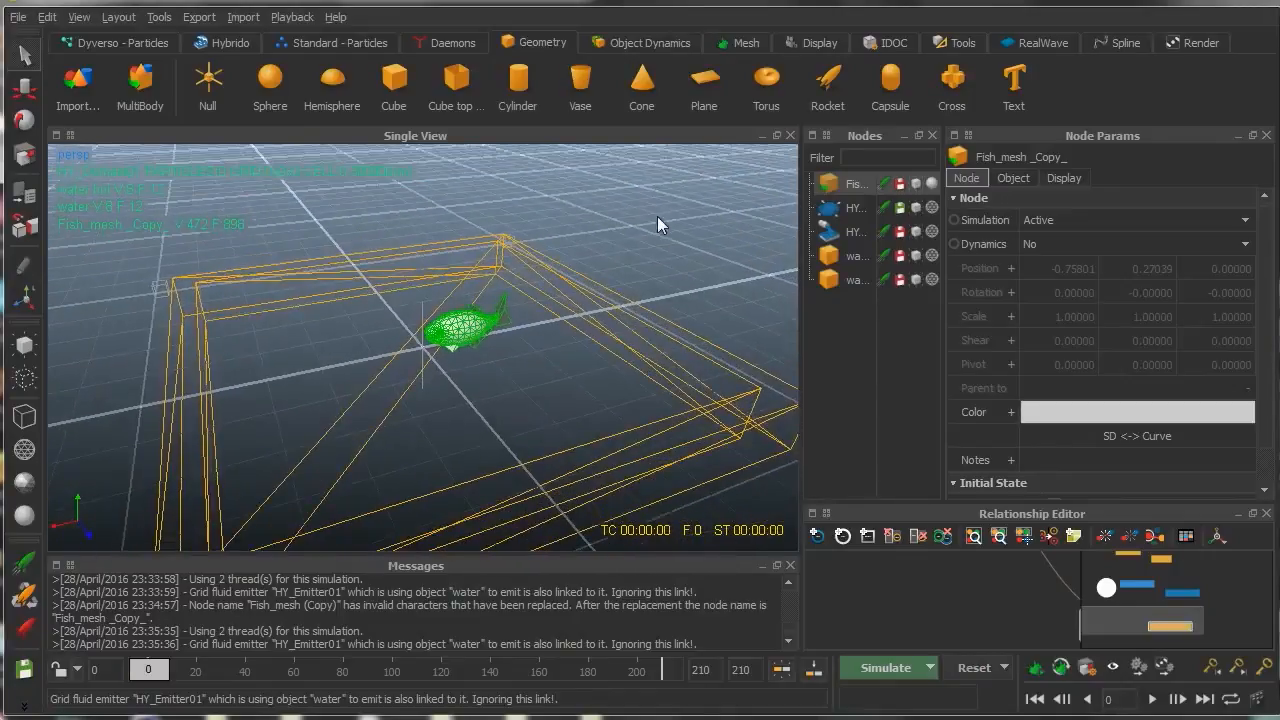
pyautogui.click(444, 42)
pyautogui.click(464, 86)
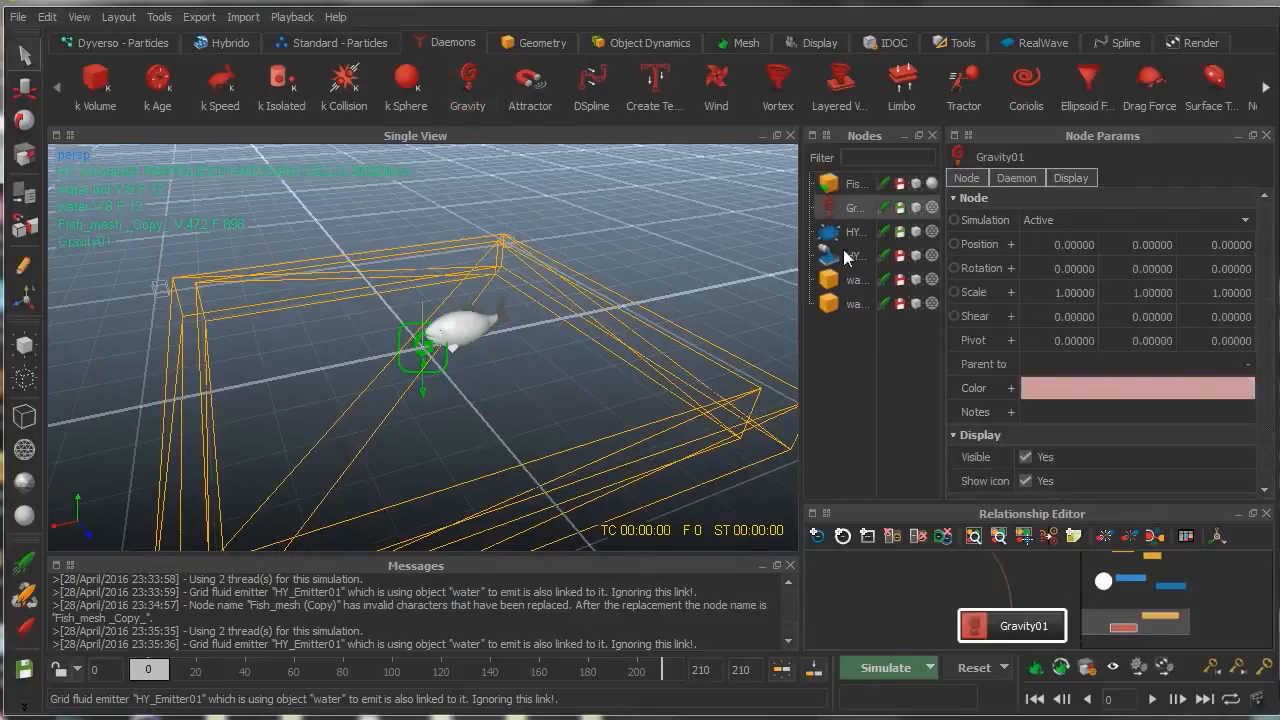
# Step: Examine the placement of the fish and the Gravity daemon inside the water container from several angles
pyautogui.keyDown('alt'); pyautogui.moveTo(550, 428); pyautogui.dragTo(554, 375); pyautogui.keyUp('alt')
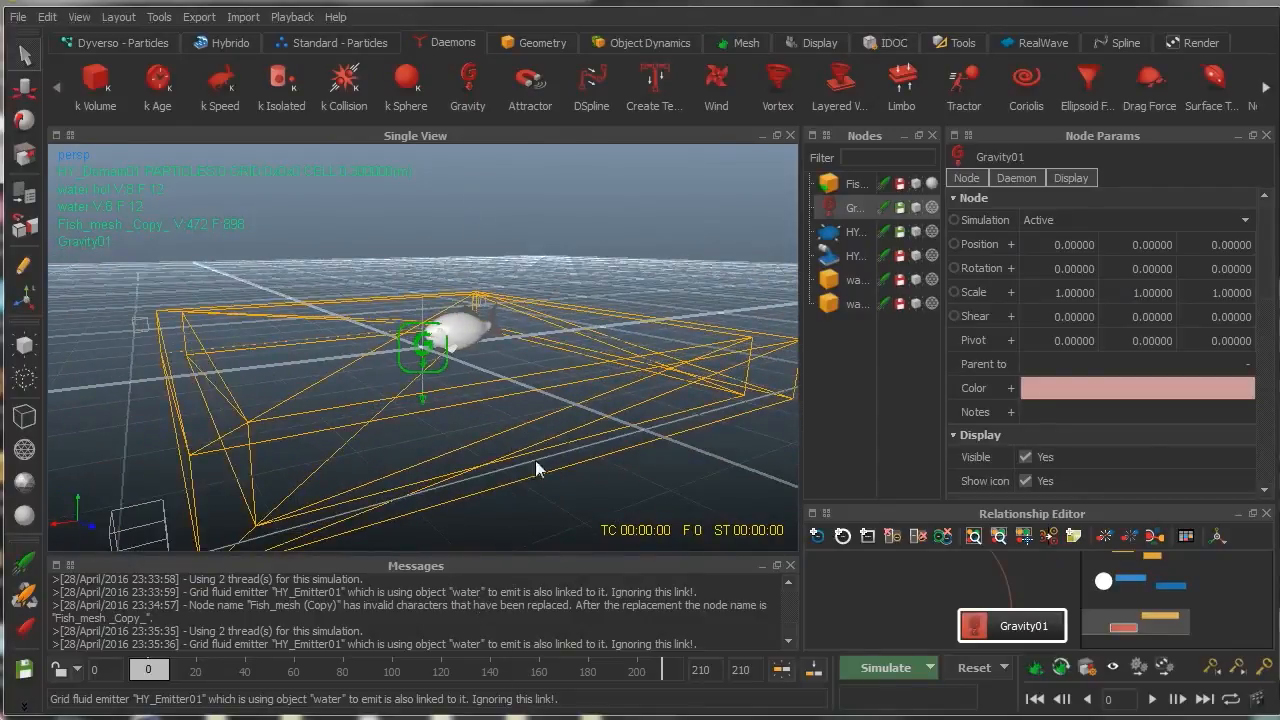
pyautogui.keyDown('alt'); pyautogui.moveTo(530, 313); pyautogui.dragTo(458, 287); pyautogui.keyUp('alt')
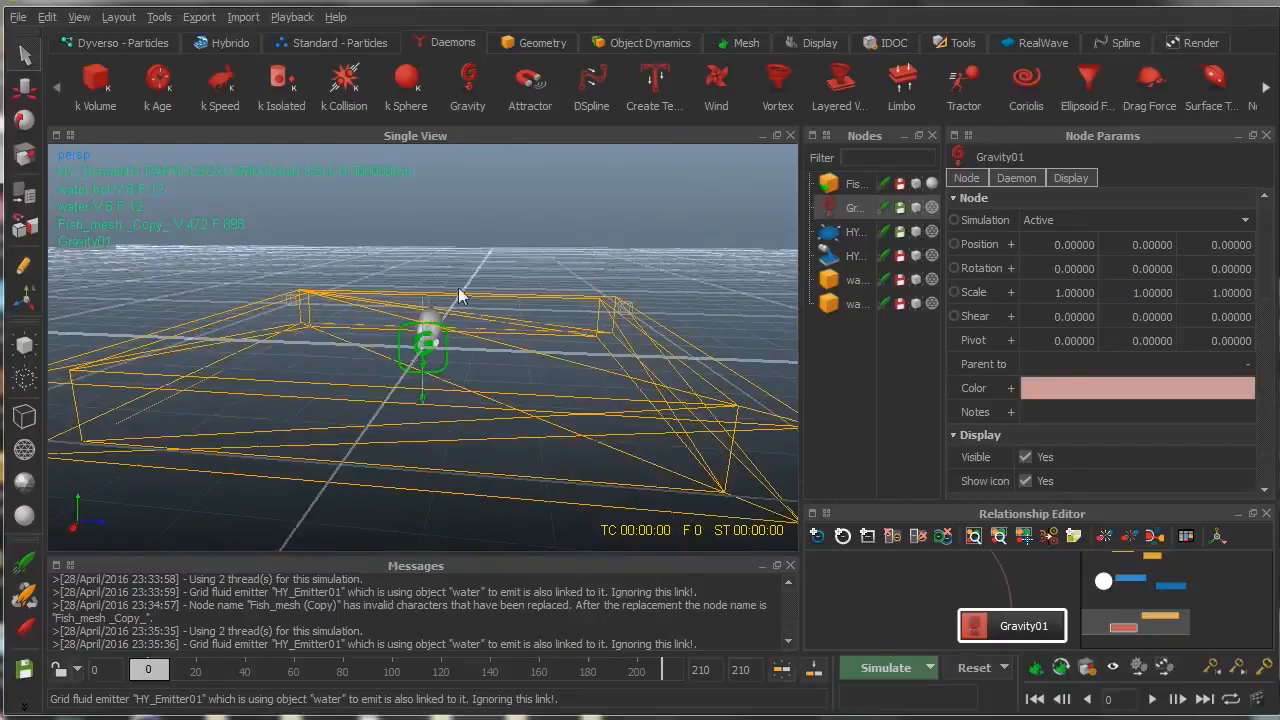
pyautogui.keyDown('alt'); pyautogui.moveTo(529, 198); pyautogui.dragTo(436, 282); pyautogui.keyUp('alt')
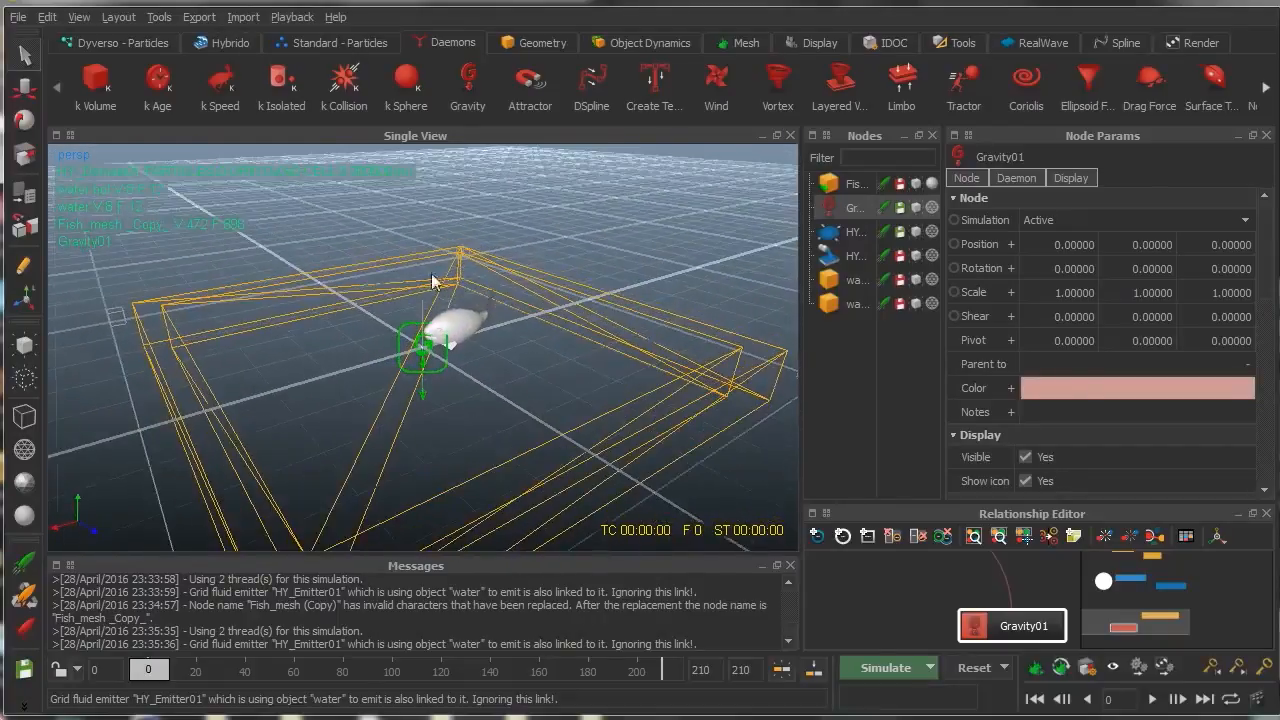
pyautogui.keyDown('alt'); pyautogui.moveTo(530, 313); pyautogui.dragTo(717, 313); pyautogui.keyUp('alt')
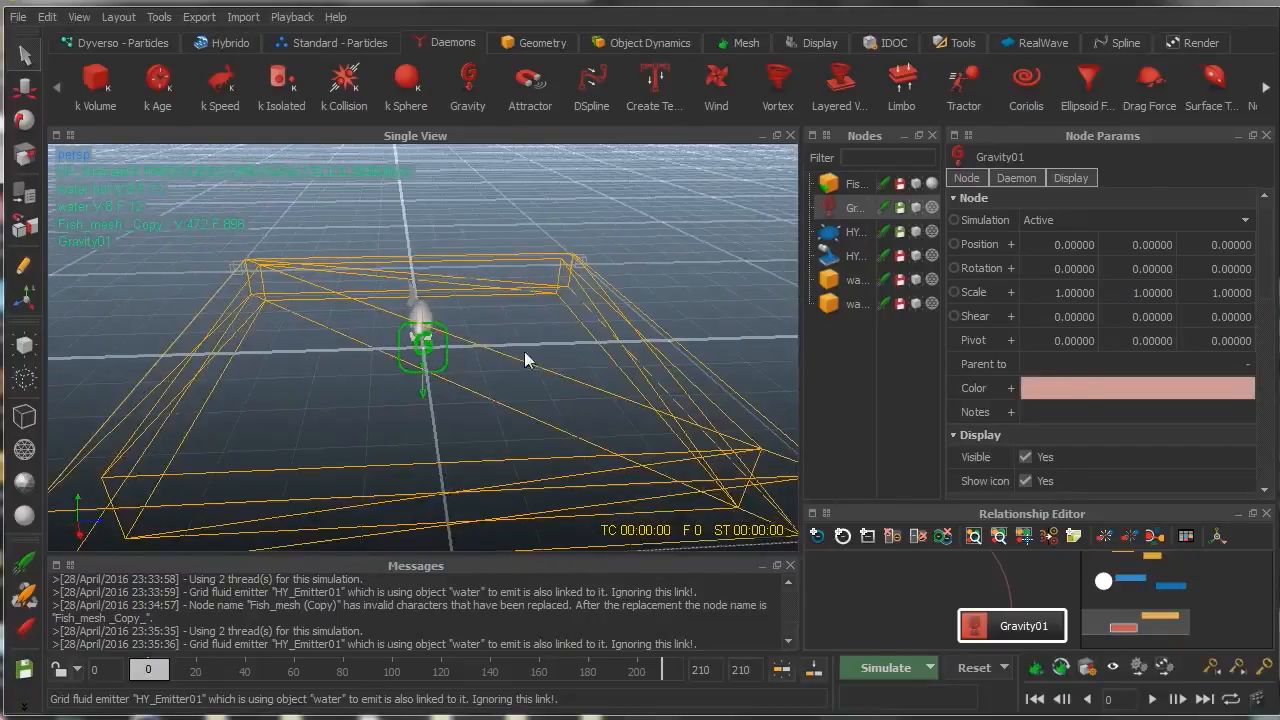
pyautogui.scroll(-1, 456, 408)
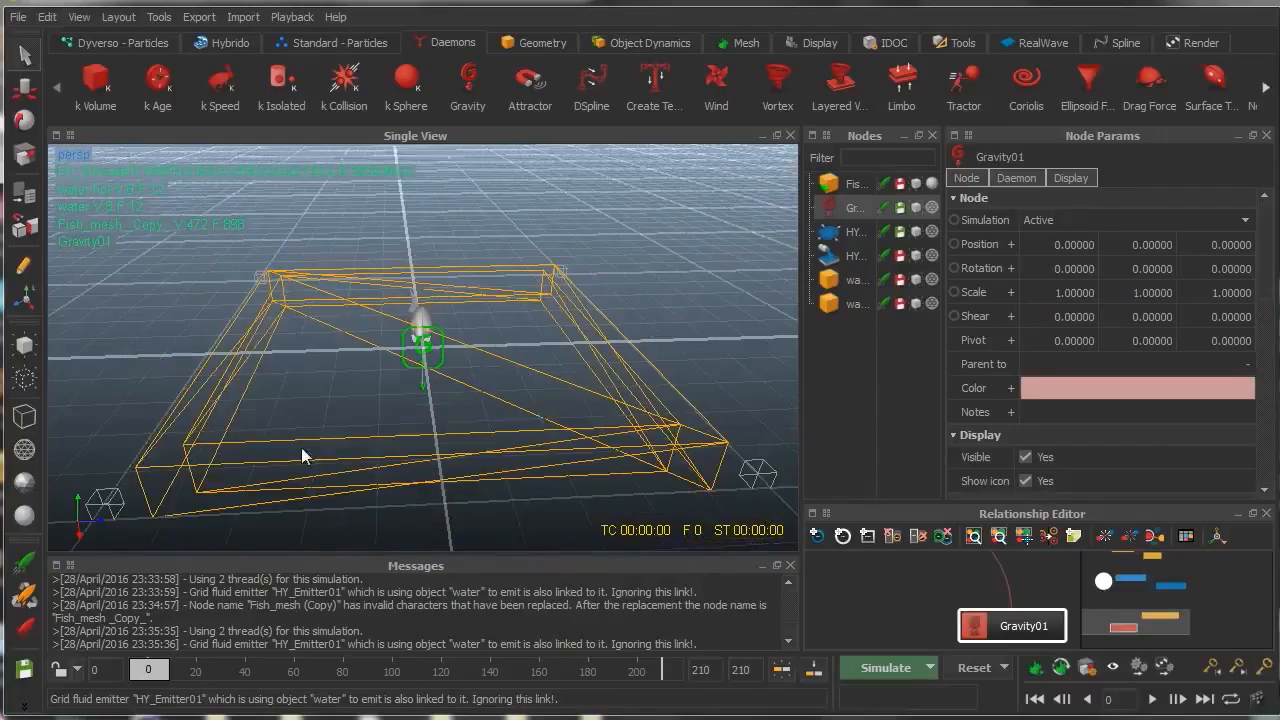
pyautogui.keyDown('alt'); pyautogui.moveTo(521, 468); pyautogui.dragTo(640, 470); pyautogui.keyUp('alt')
pyautogui.keyDown('alt'); pyautogui.moveTo(523, 352); pyautogui.dragTo(528, 303); pyautogui.keyUp('alt')
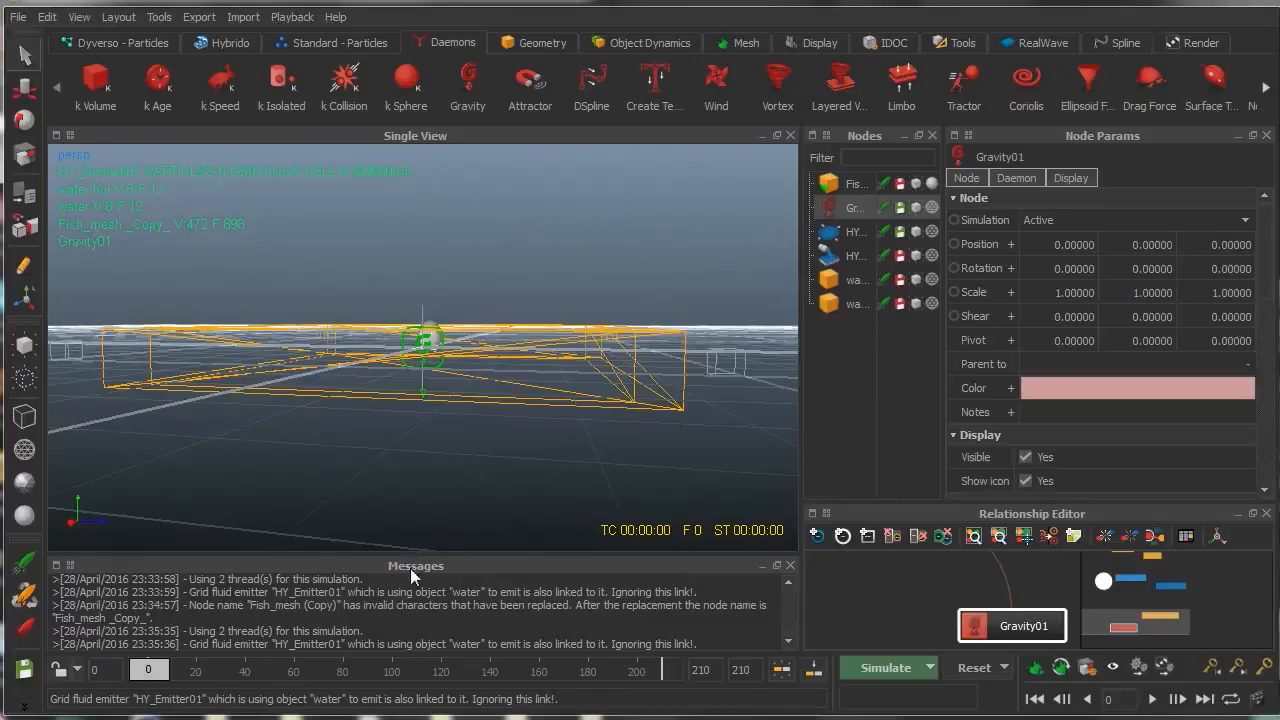
pyautogui.keyDown('alt'); pyautogui.moveTo(583, 220); pyautogui.dragTo(468, 302); pyautogui.keyUp('alt')
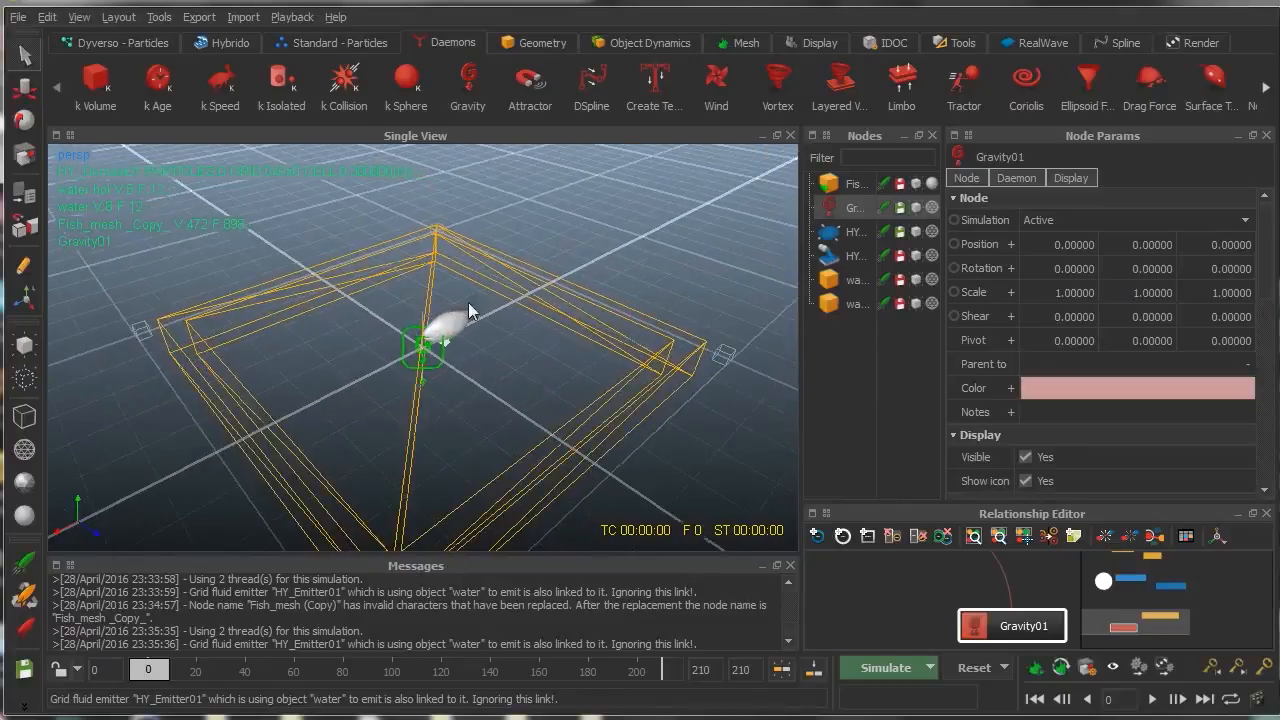
pyautogui.scroll(2, 460, 353)
pyautogui.keyDown('alt'); pyautogui.moveTo(445, 378); pyautogui.dragTo(538, 352); pyautogui.keyUp('alt')
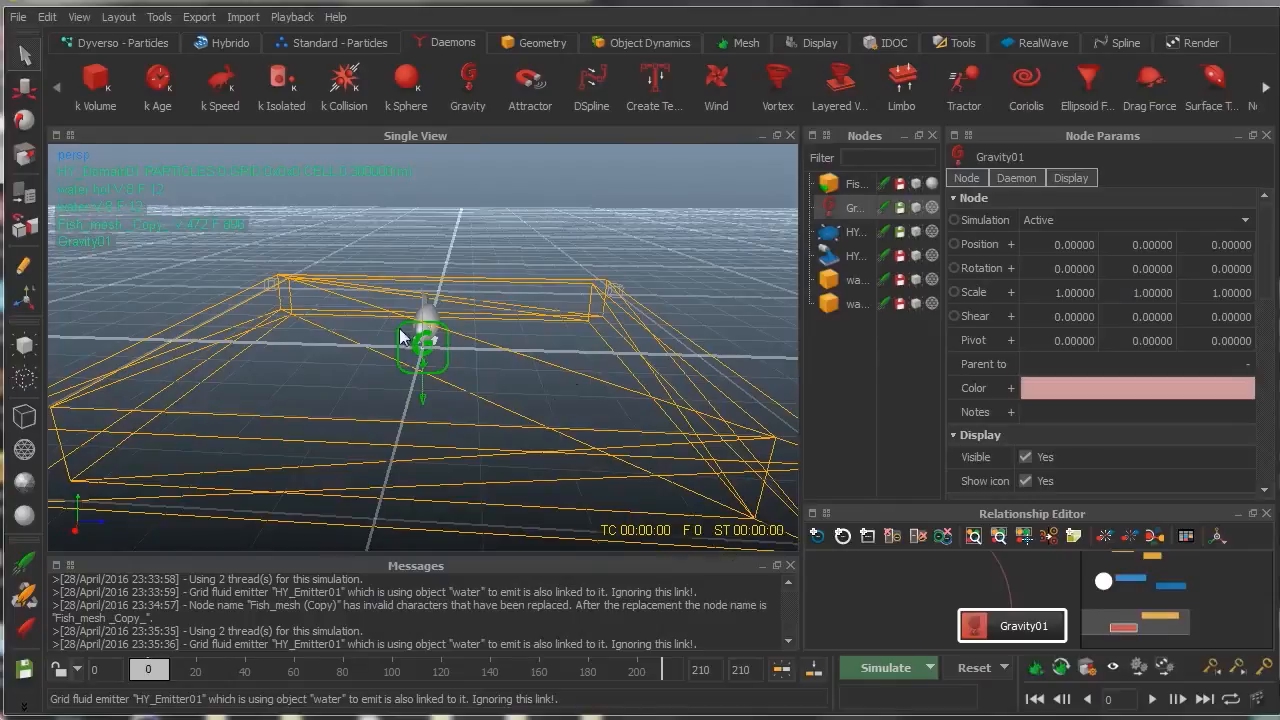
# Step: Reset the simulation data and start simulating the water with gravity, following the fish up close
pyautogui.click(966, 668)
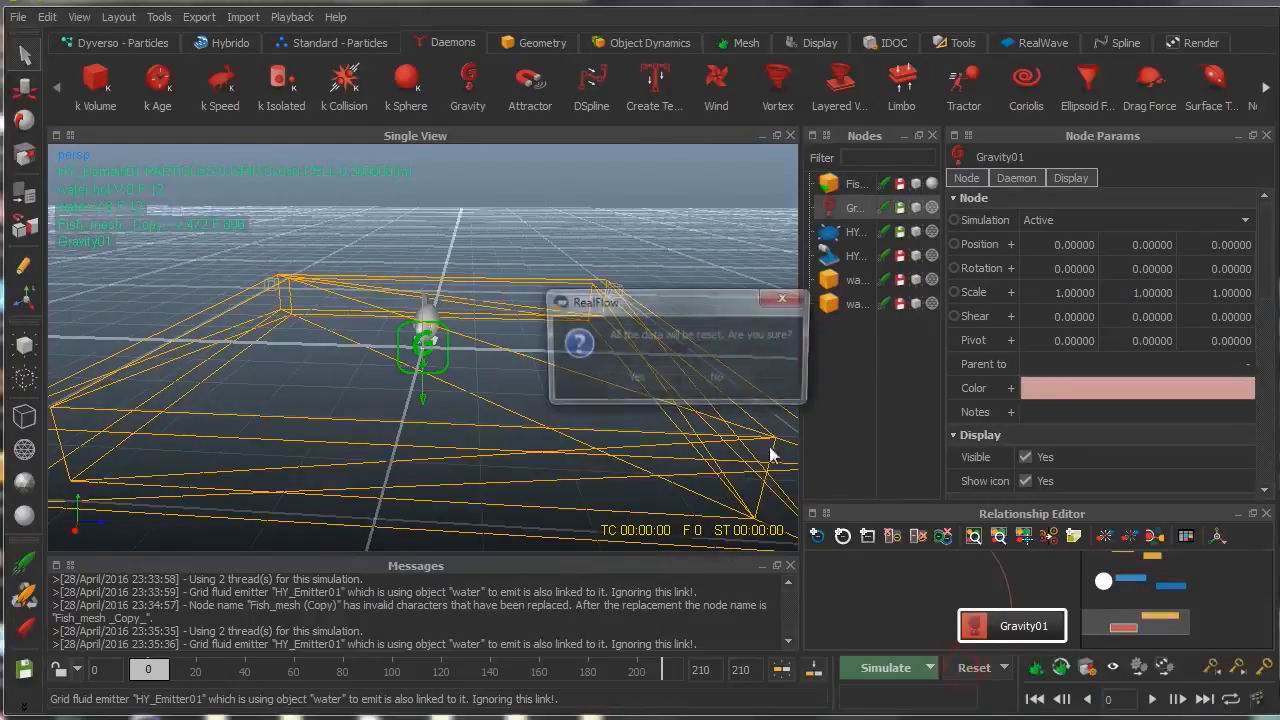
pyautogui.click(634, 376)
pyautogui.click(878, 670)
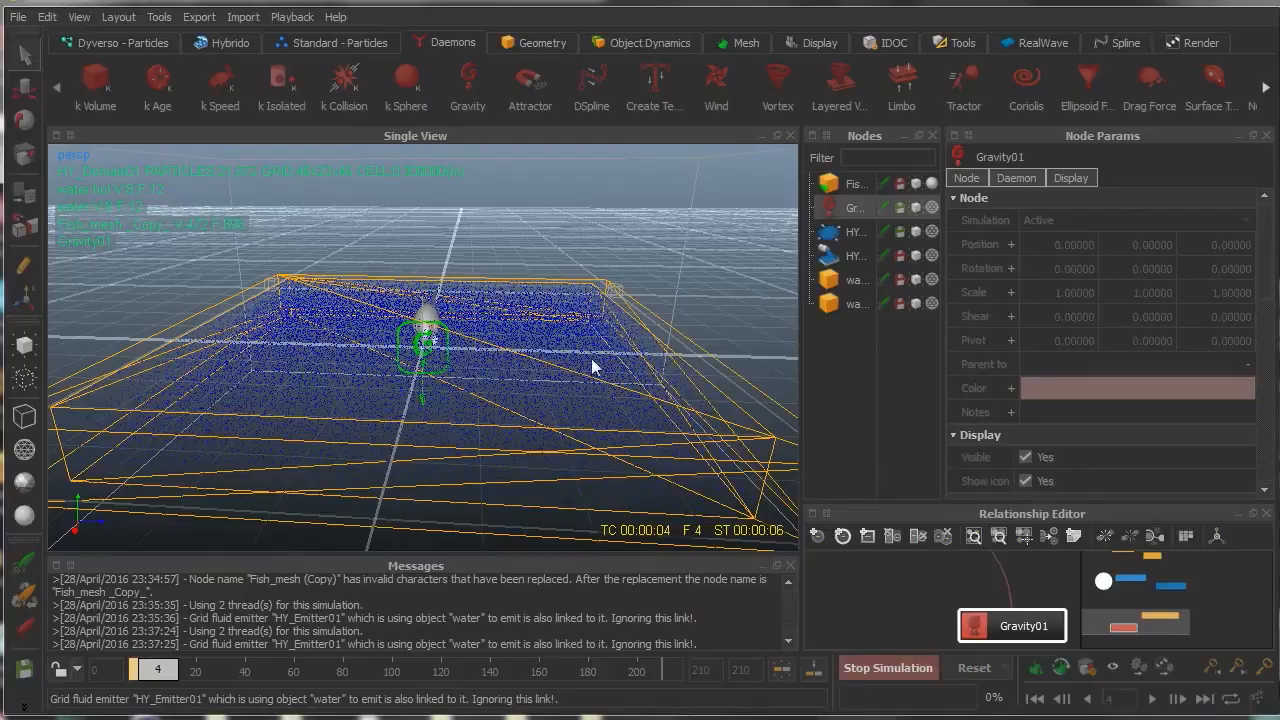
pyautogui.keyDown('alt'); pyautogui.moveTo(530, 281); pyautogui.dragTo(513, 277); pyautogui.keyUp('alt')
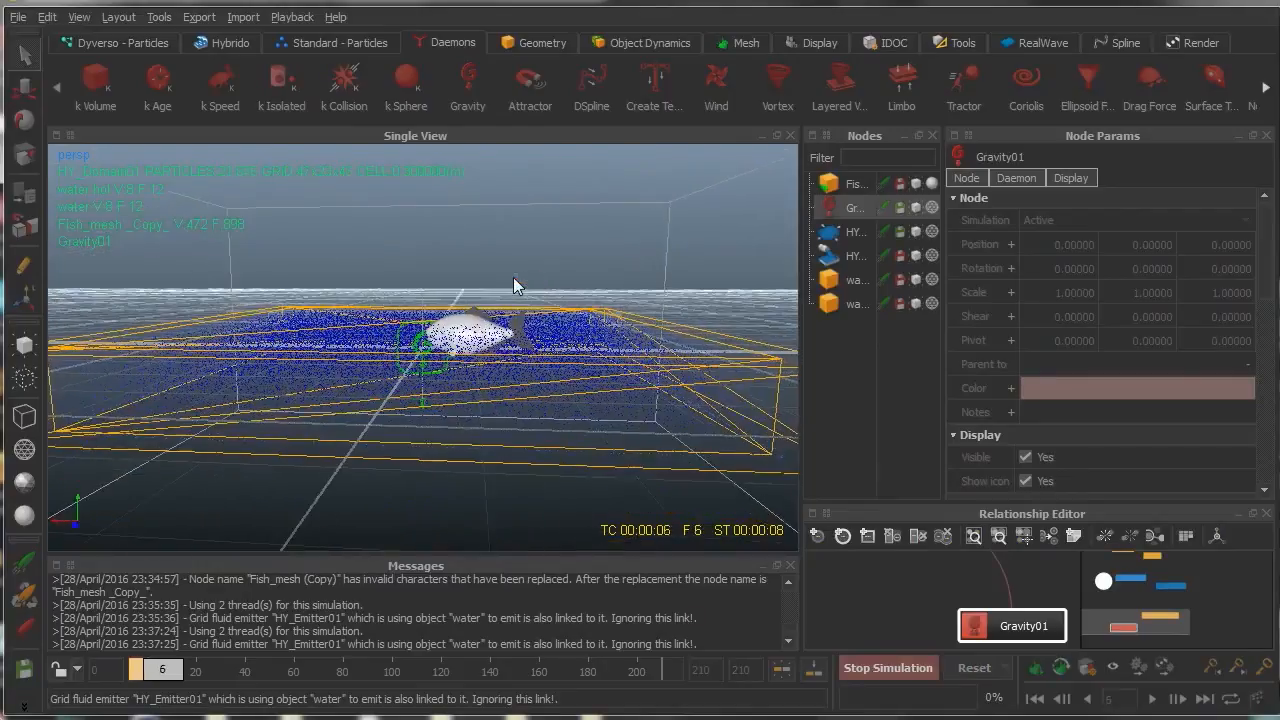
pyautogui.scroll(4, 502, 342)
pyautogui.scroll(2, 502, 349)
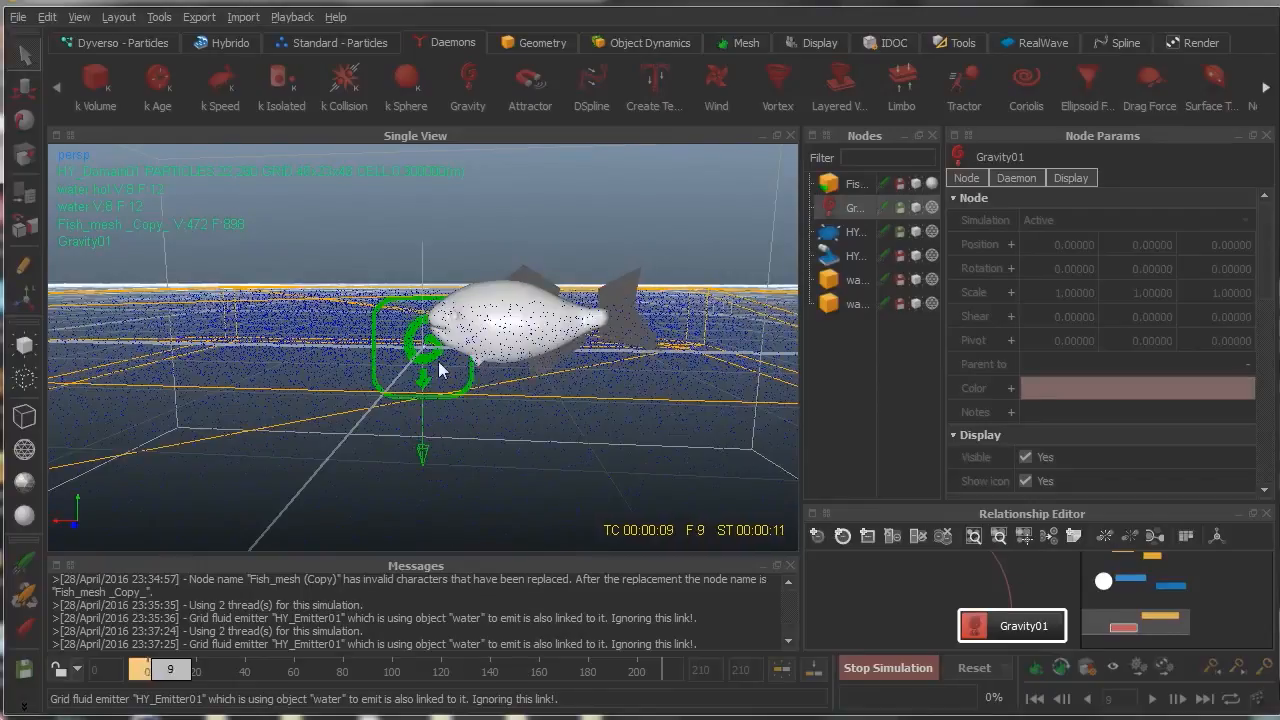
pyautogui.keyDown('alt'); pyautogui.moveTo(443, 372); pyautogui.dragTo(506, 396); pyautogui.keyUp('alt')
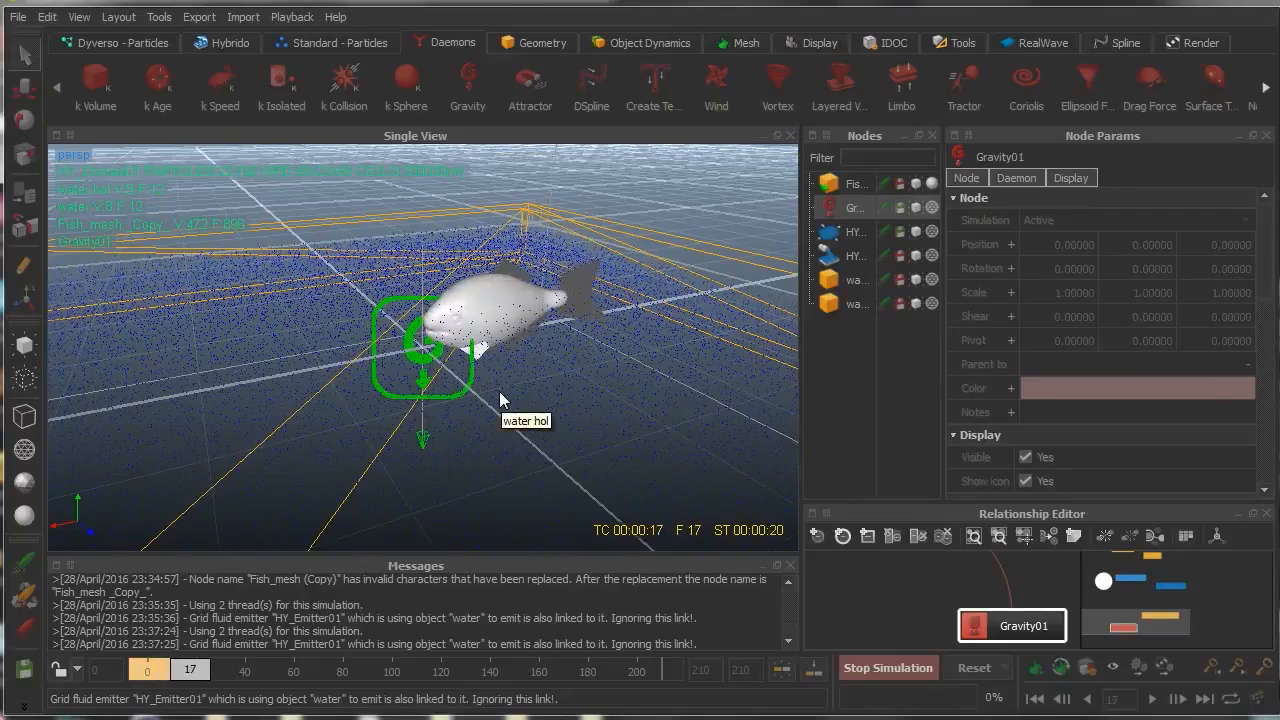
# Step: Switch to the media player to view the finished river fish video, and return to RealFlow while the simulation runs
pyautogui.click(385, 718)
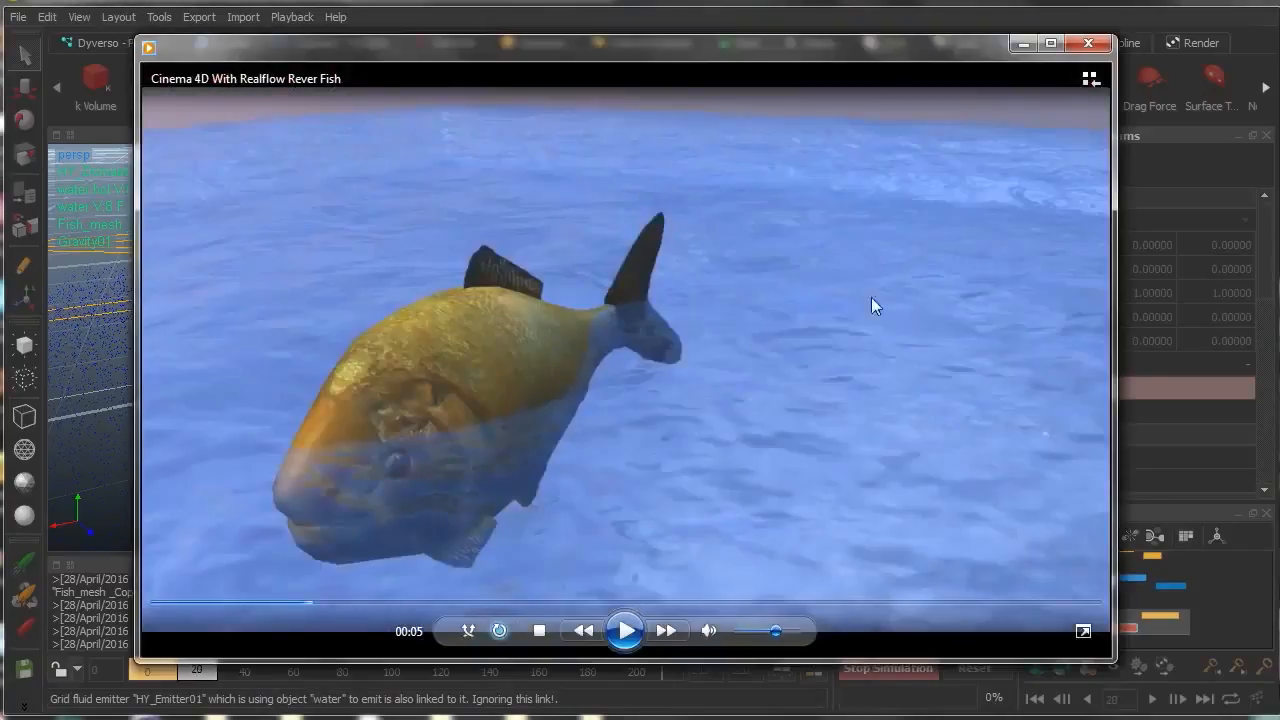
pyautogui.click(1017, 48)
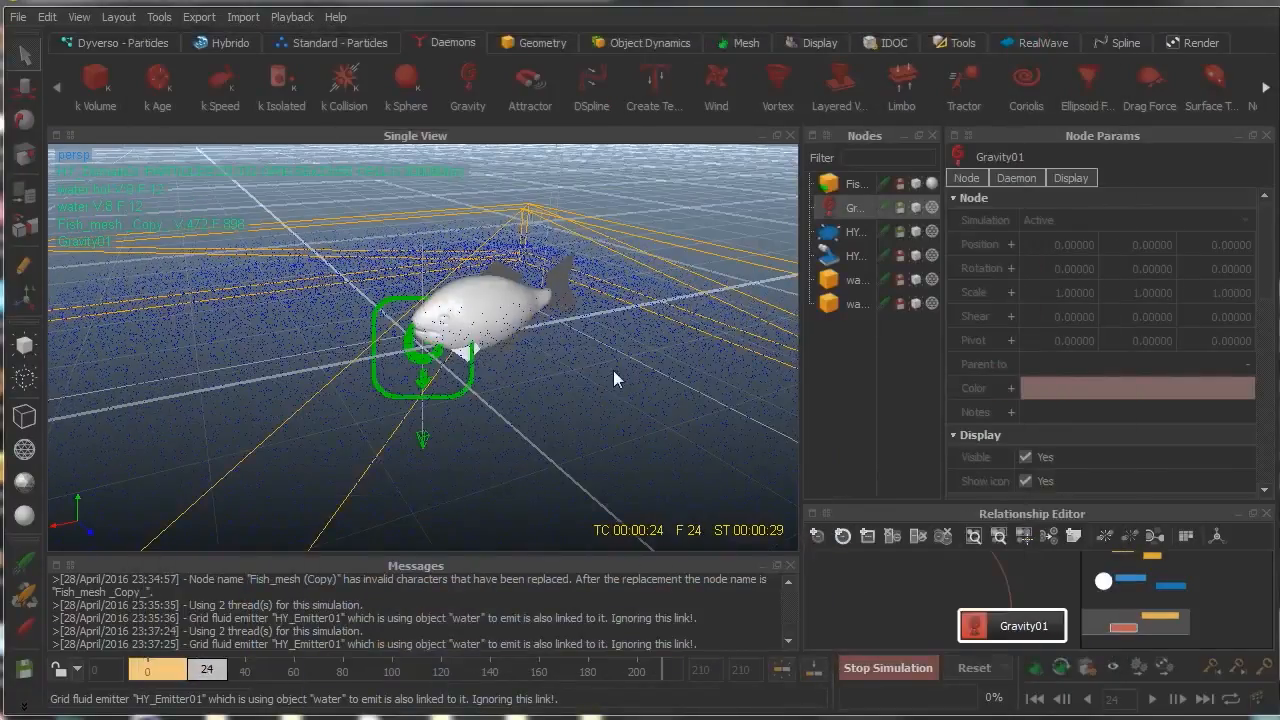
# Step: Stop the running simulation and review the Gravity daemon's node, daemon and display parameters
pyautogui.click(855, 208)
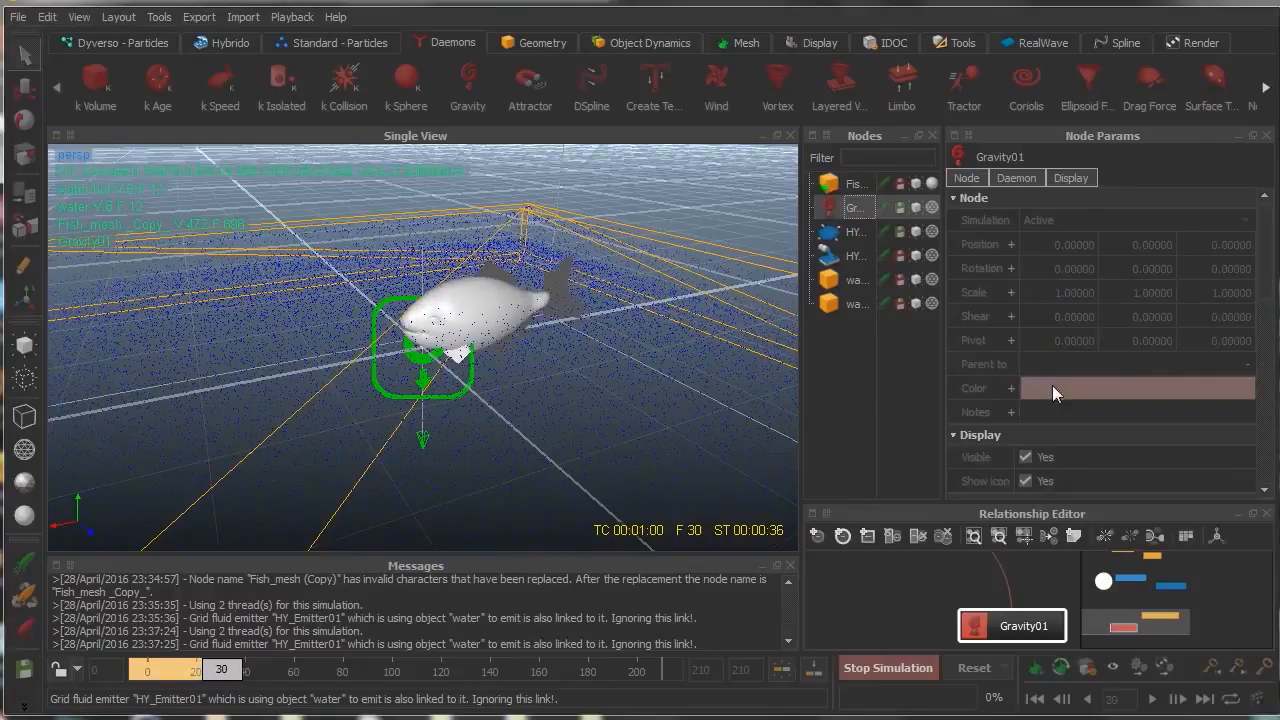
pyautogui.click(893, 670)
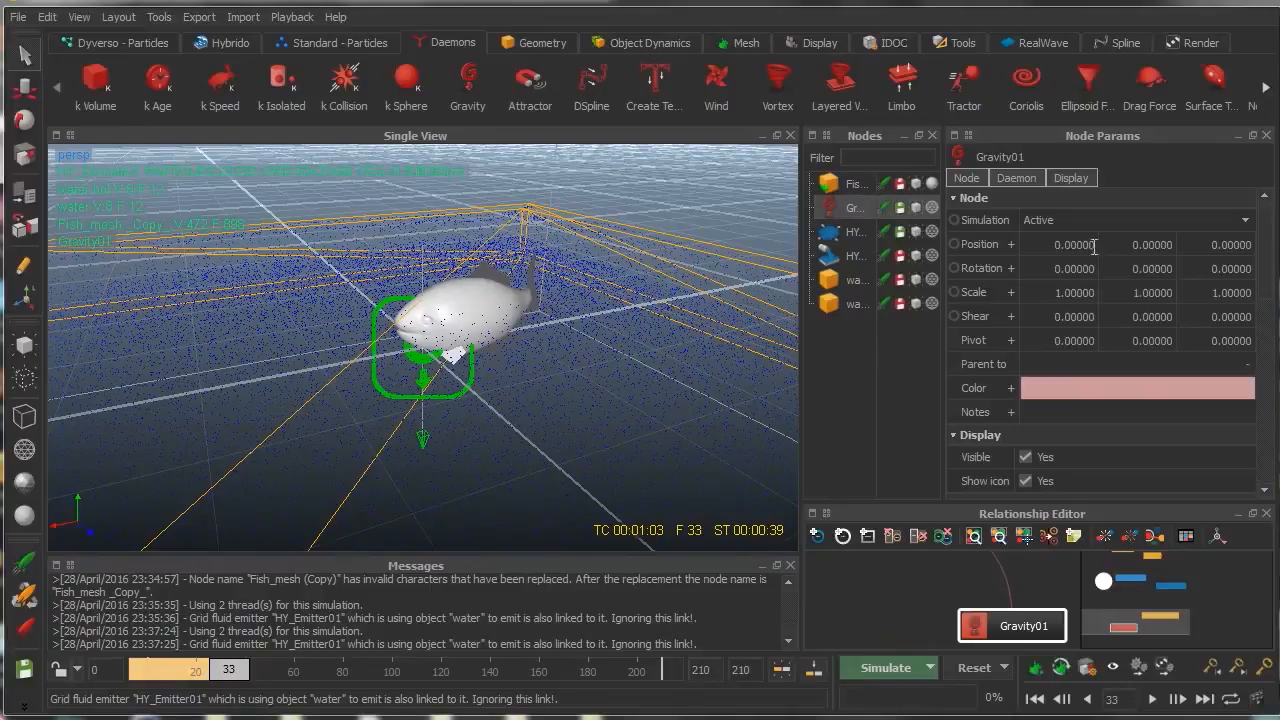
pyautogui.click(992, 179)
pyautogui.click(1064, 177)
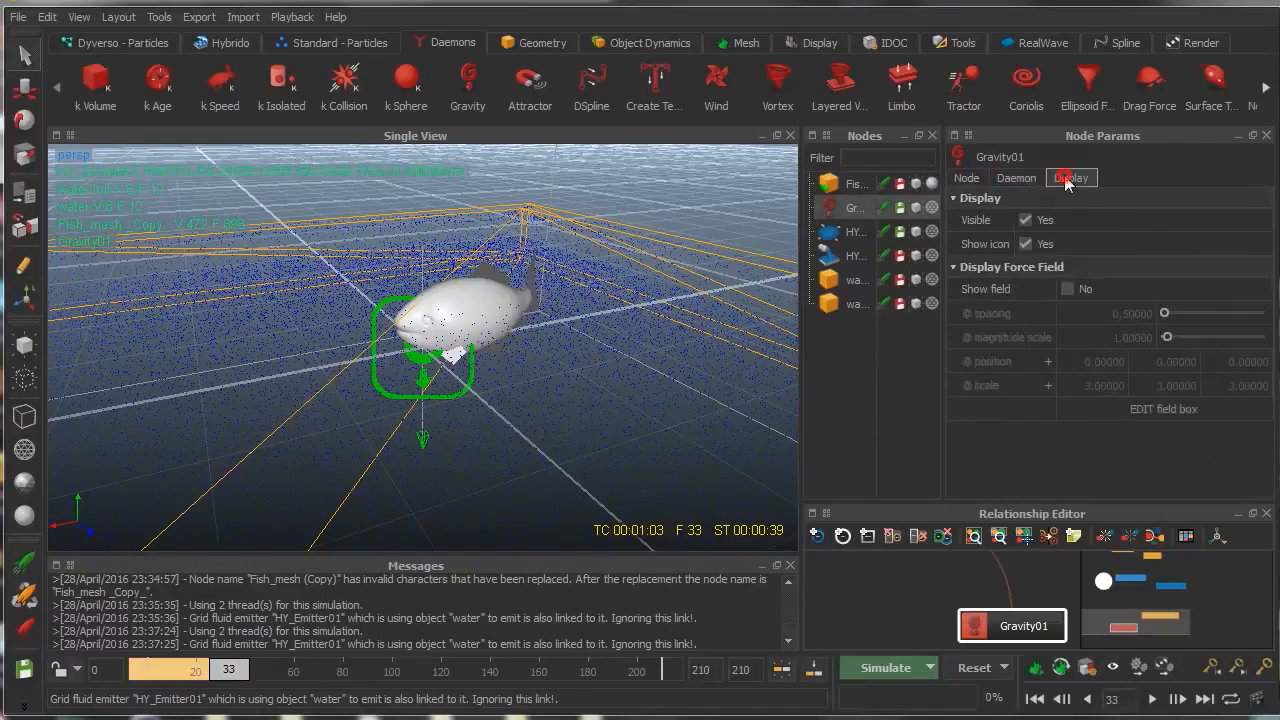
pyautogui.click(970, 177)
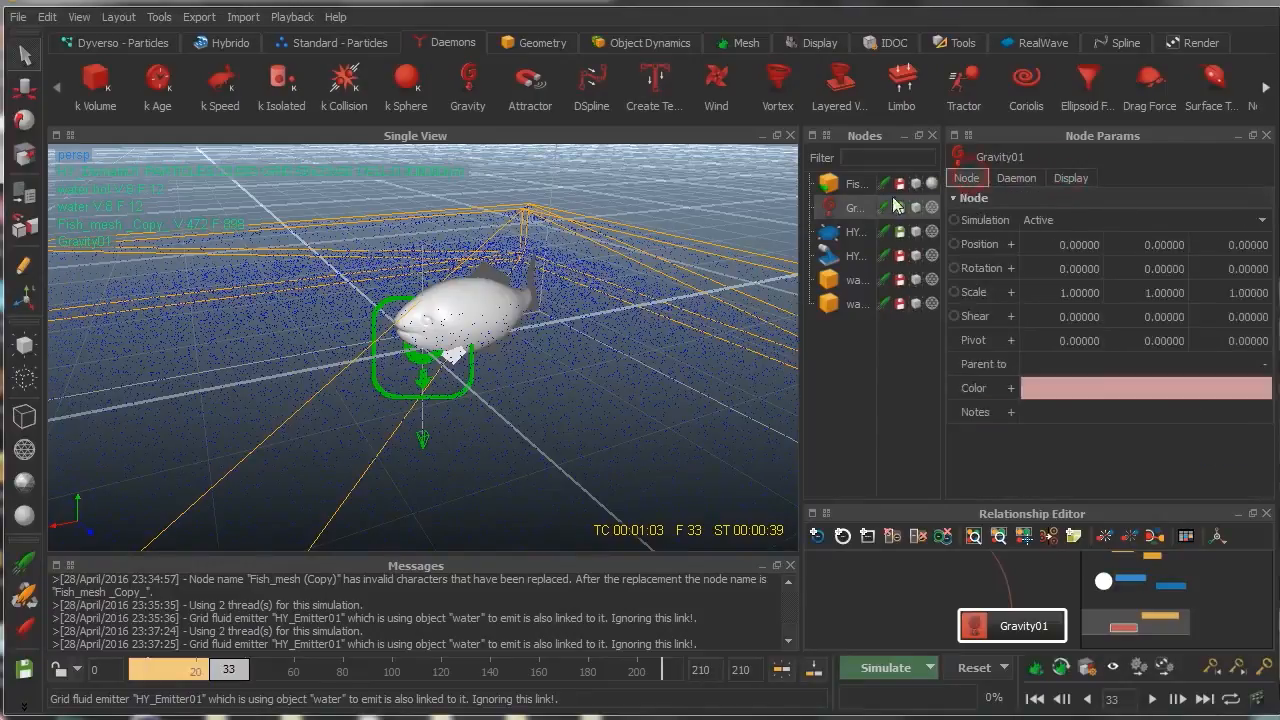
# Step: Review the HY_Domain01 parameters and scrub through the simulated frames, examining the fish in the water particles from several angles
pyautogui.click(852, 232)
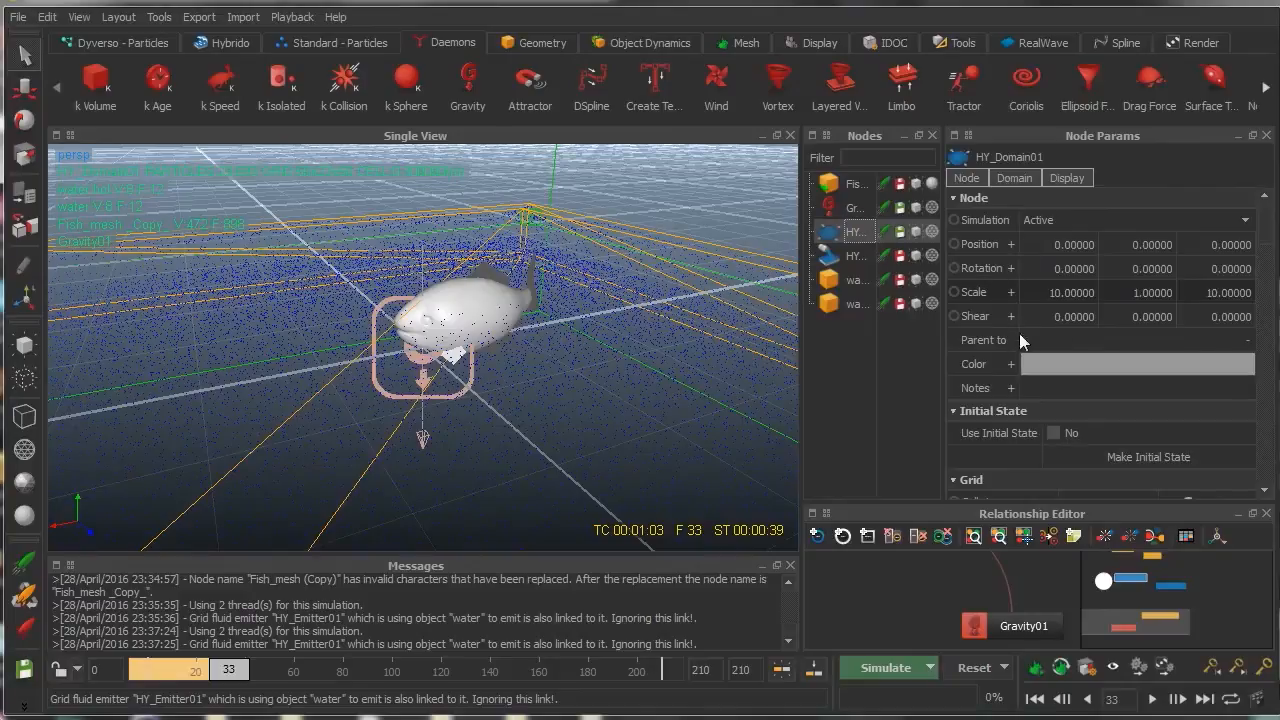
pyautogui.moveTo(1265, 232)
pyautogui.mouseDown()
pyautogui.moveTo(1274, 297)
pyautogui.moveTo(1260, 330)
pyautogui.moveTo(1258, 492)
pyautogui.moveTo(1276, 240)
pyautogui.mouseUp()
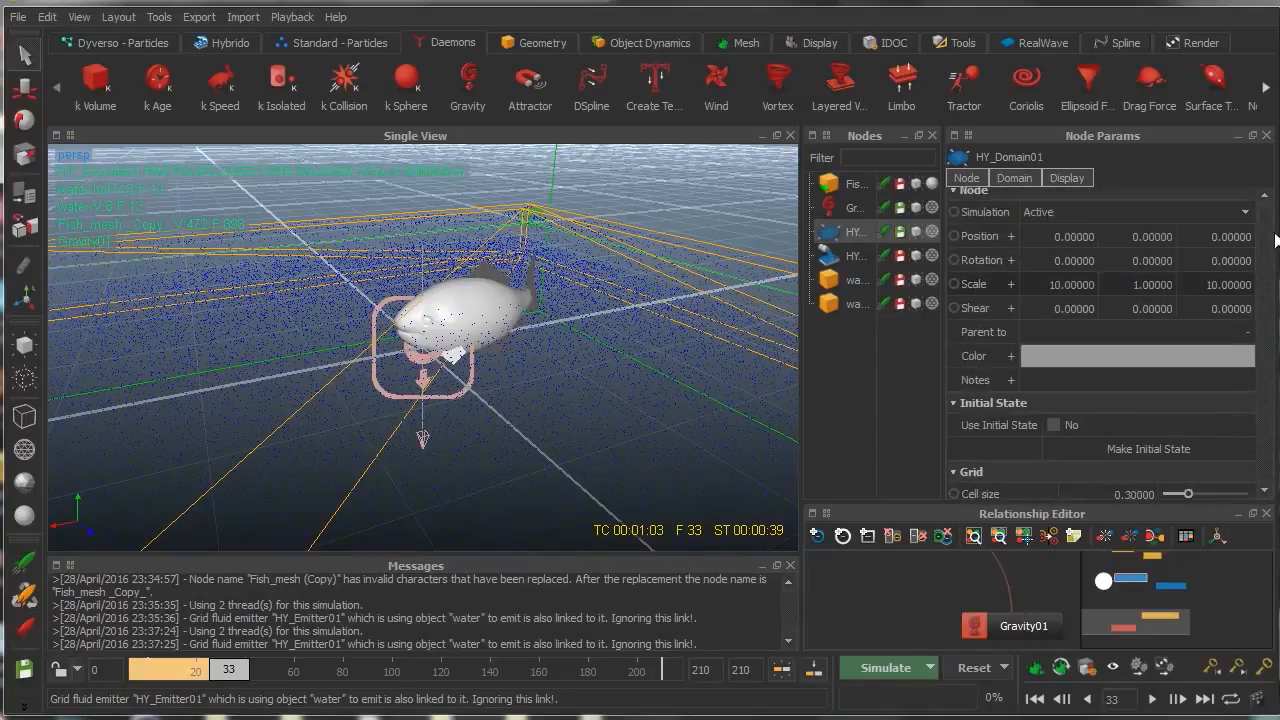
pyautogui.moveTo(232, 671)
pyautogui.mouseDown()
pyautogui.moveTo(140, 689)
pyautogui.moveTo(212, 683)
pyautogui.mouseUp()
pyautogui.scroll(3, 632, 279)
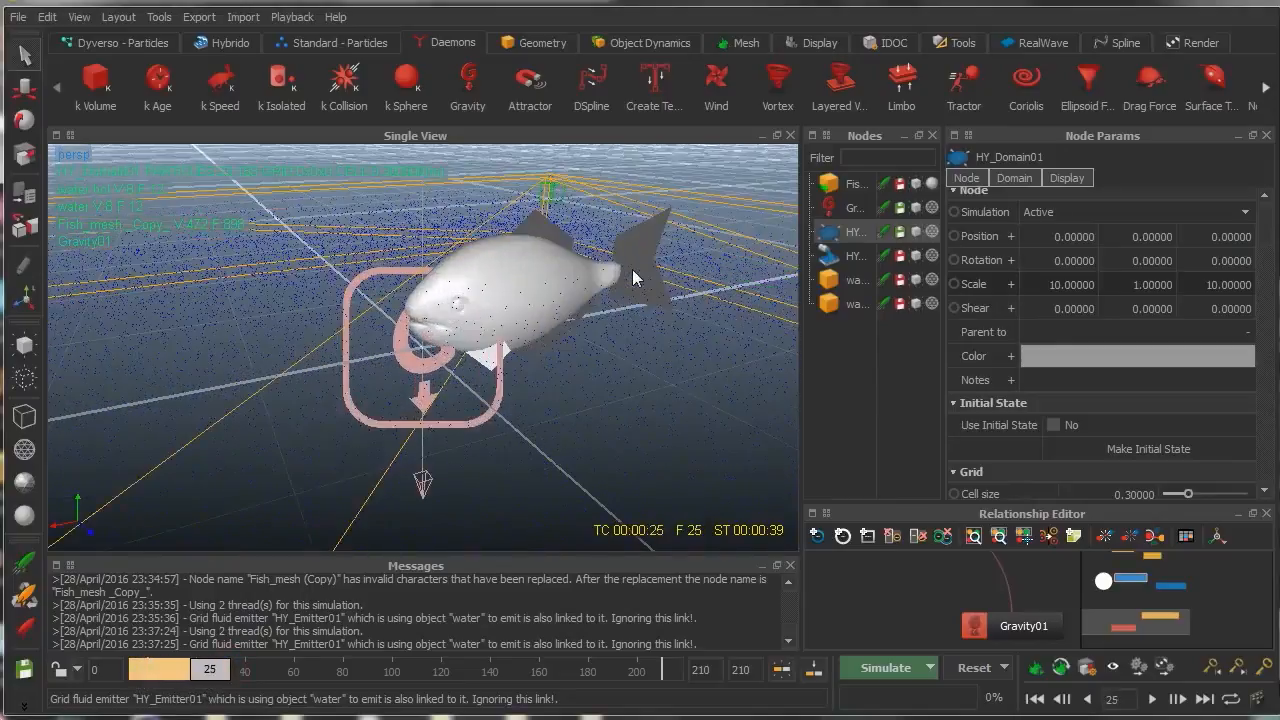
pyautogui.keyDown('alt'); pyautogui.moveTo(551, 244); pyautogui.dragTo(667, 183); pyautogui.keyUp('alt')
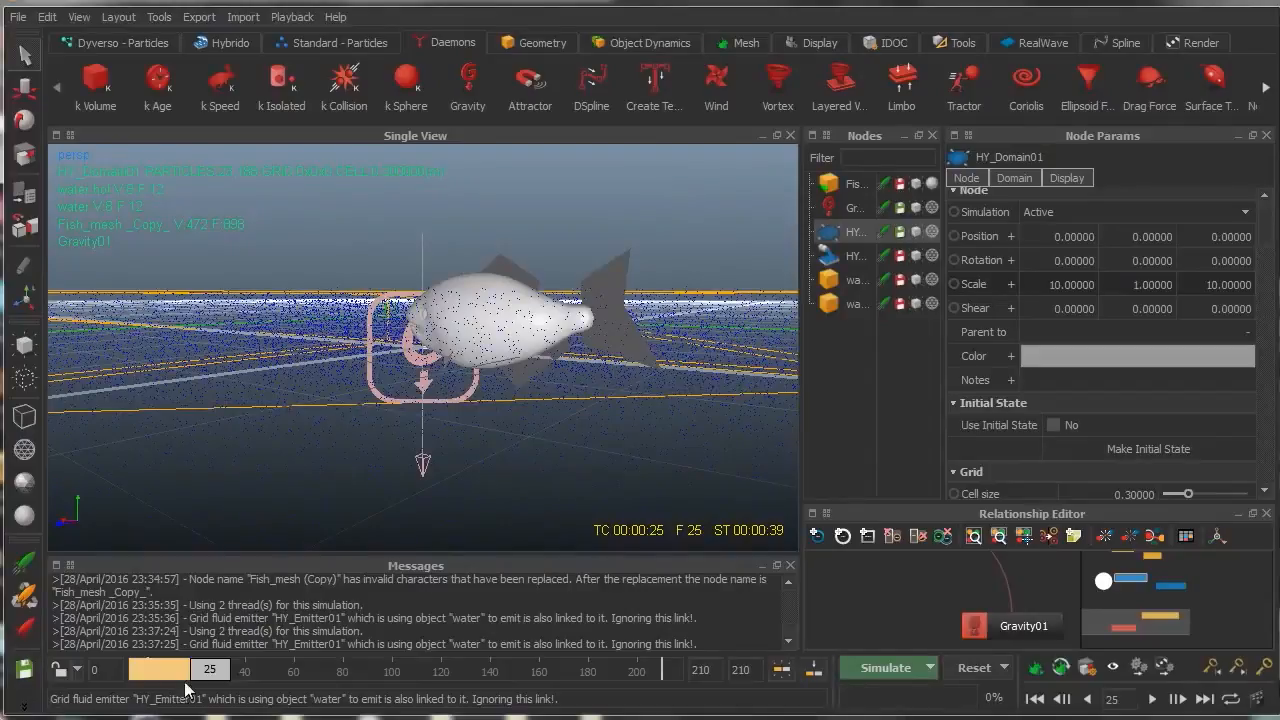
pyautogui.moveTo(208, 670); pyautogui.dragTo(234, 690)
pyautogui.keyDown('alt'); pyautogui.moveTo(508, 373); pyautogui.dragTo(660, 404); pyautogui.keyUp('alt')
pyautogui.moveTo(238, 674); pyautogui.dragTo(192, 686)
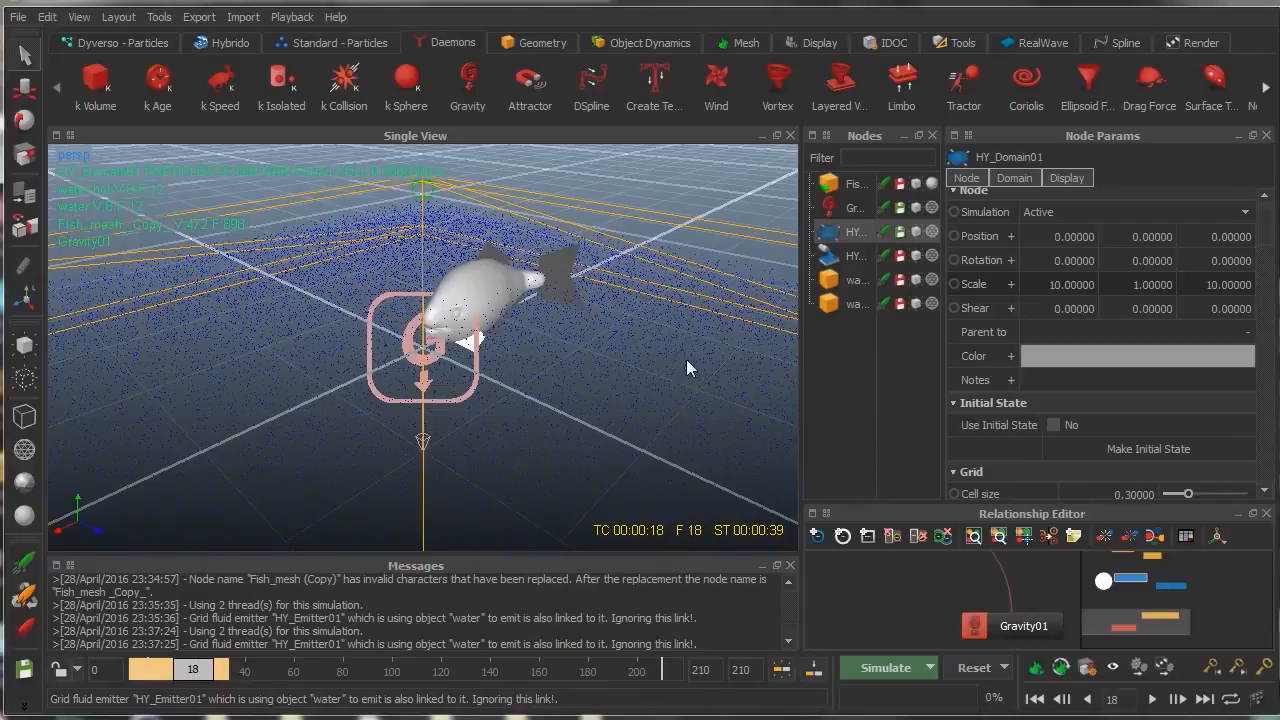
pyautogui.moveTo(229, 680); pyautogui.dragTo(158, 684)
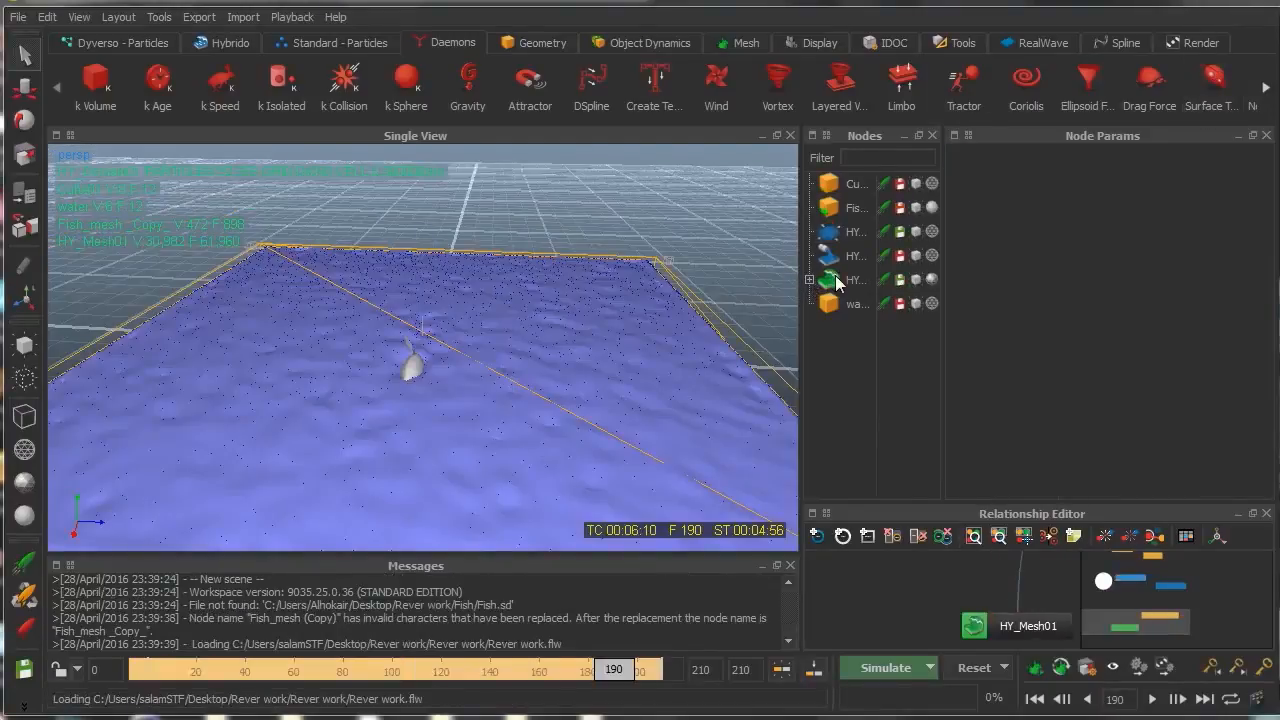
# Step: Select the HY_Mesh01 node in the meshed river scene and look up the Hybrido mesh tool variants
pyautogui.click(830, 280)
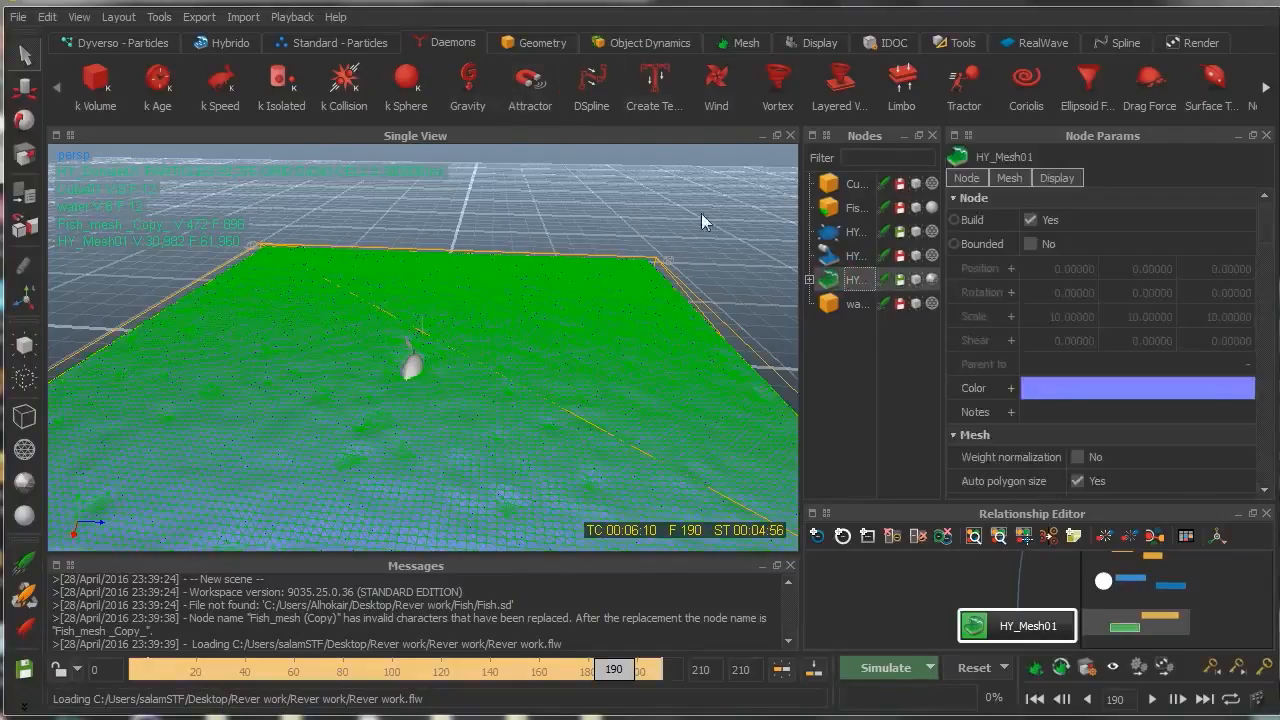
pyautogui.keyDown('alt'); pyautogui.moveTo(475, 295); pyautogui.dragTo(425, 250); pyautogui.keyUp('alt')
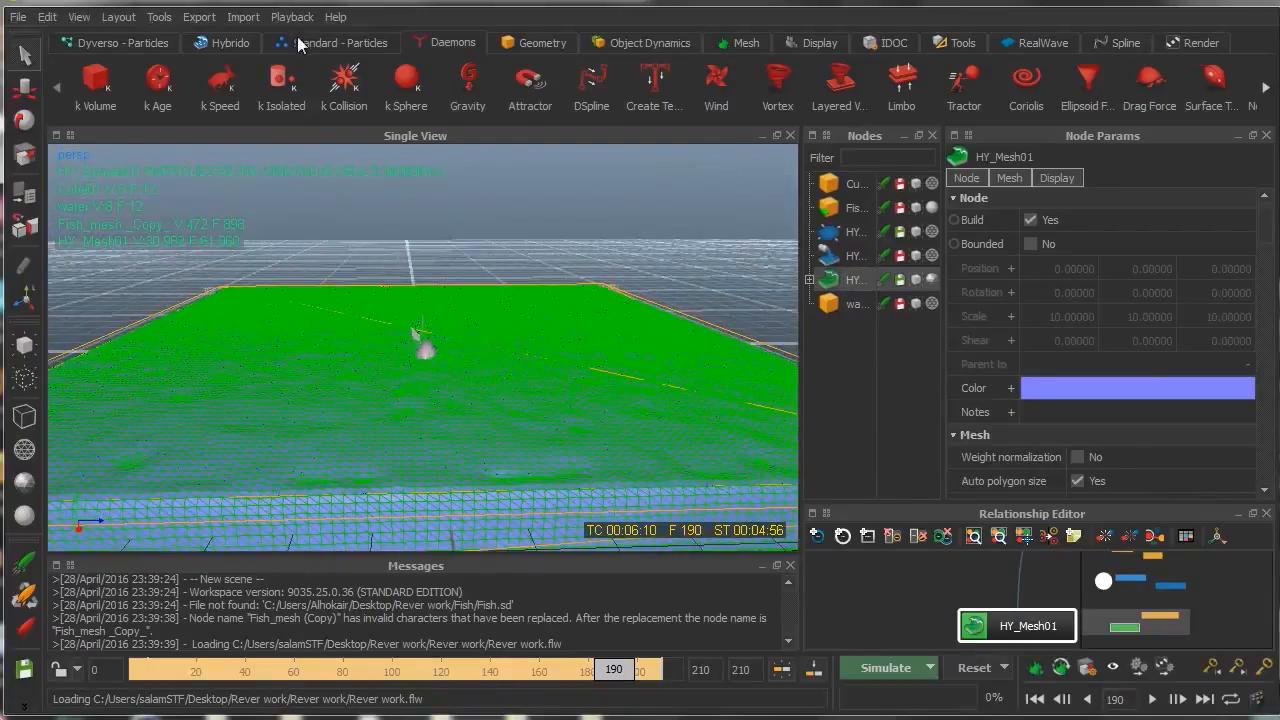
pyautogui.click(226, 44)
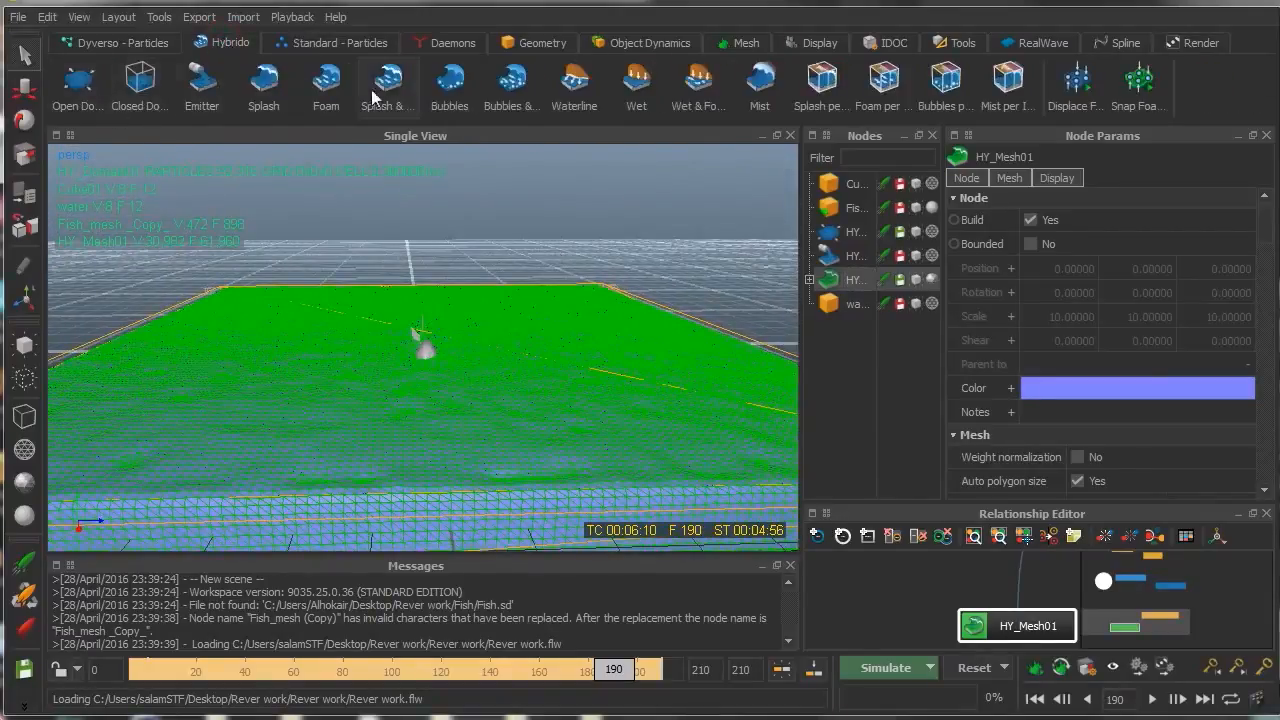
pyautogui.click(748, 44)
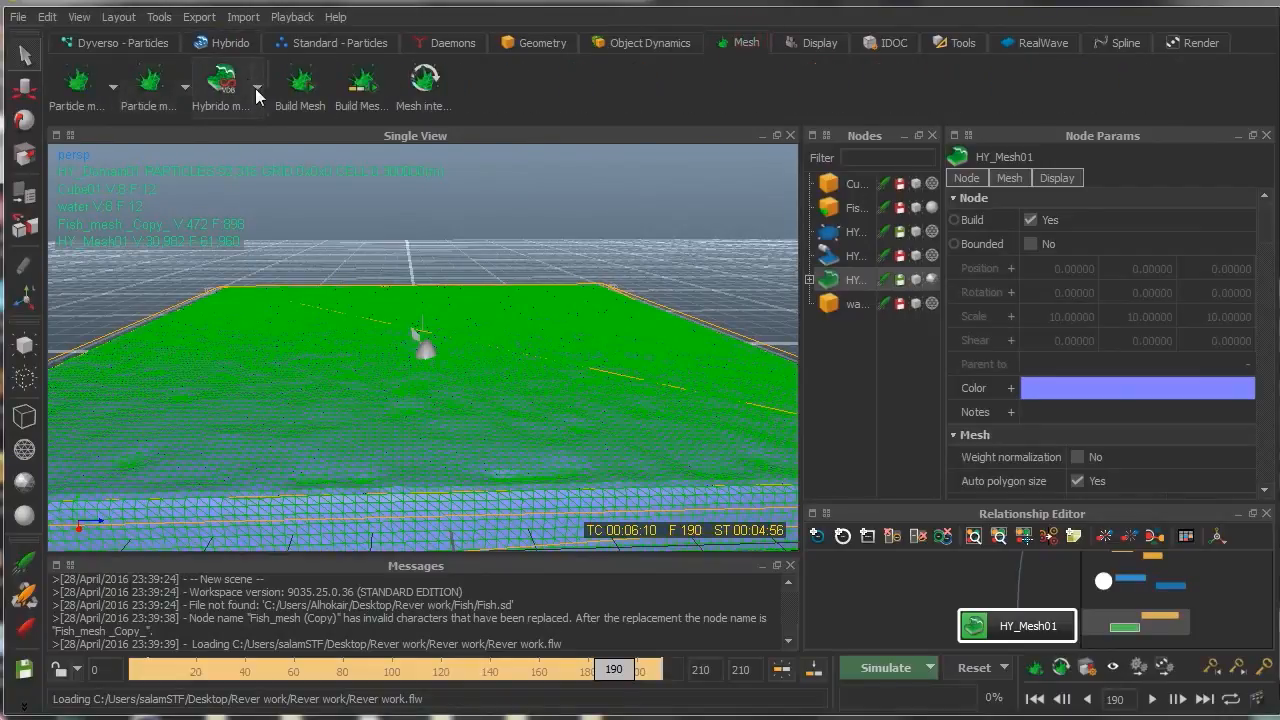
pyautogui.click(257, 89)
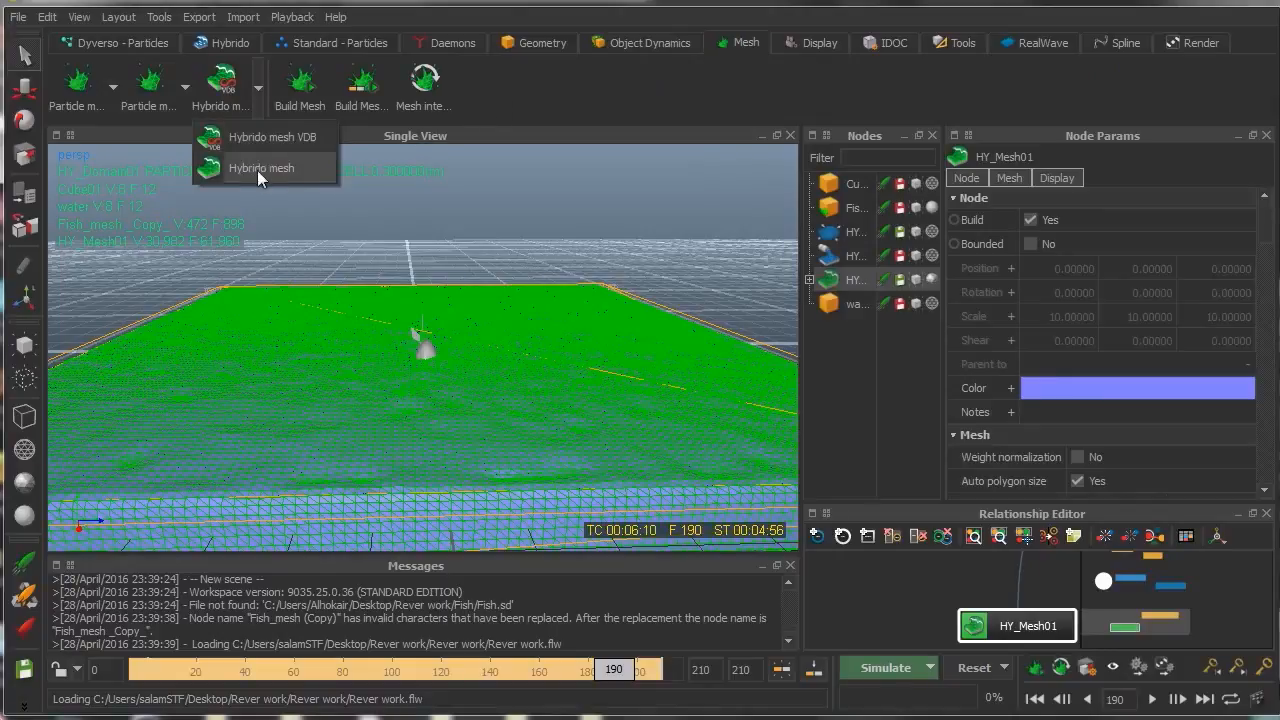
pyautogui.click(572, 107)
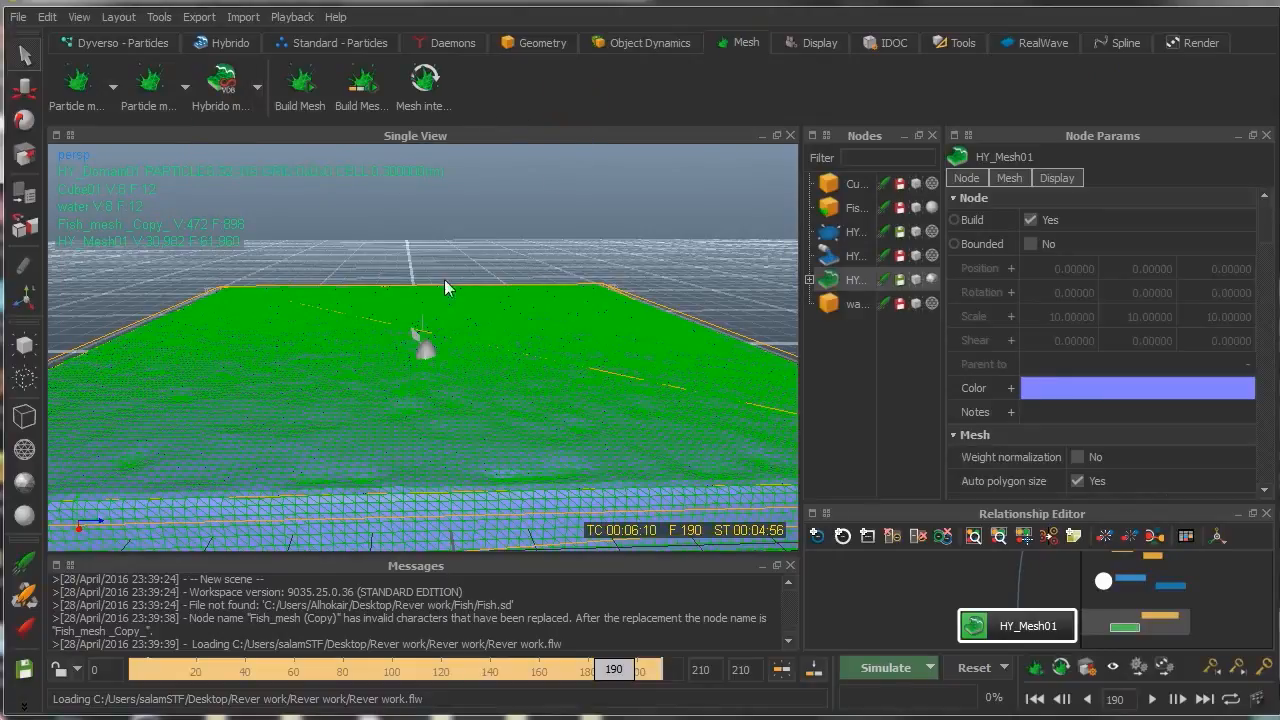
# Step: Examine the meshed water around the fish from several angles, scrubbing to frame 196 and back to frame 0
pyautogui.keyDown('alt'); pyautogui.moveTo(419, 245); pyautogui.dragTo(750, 276); pyautogui.keyUp('alt')
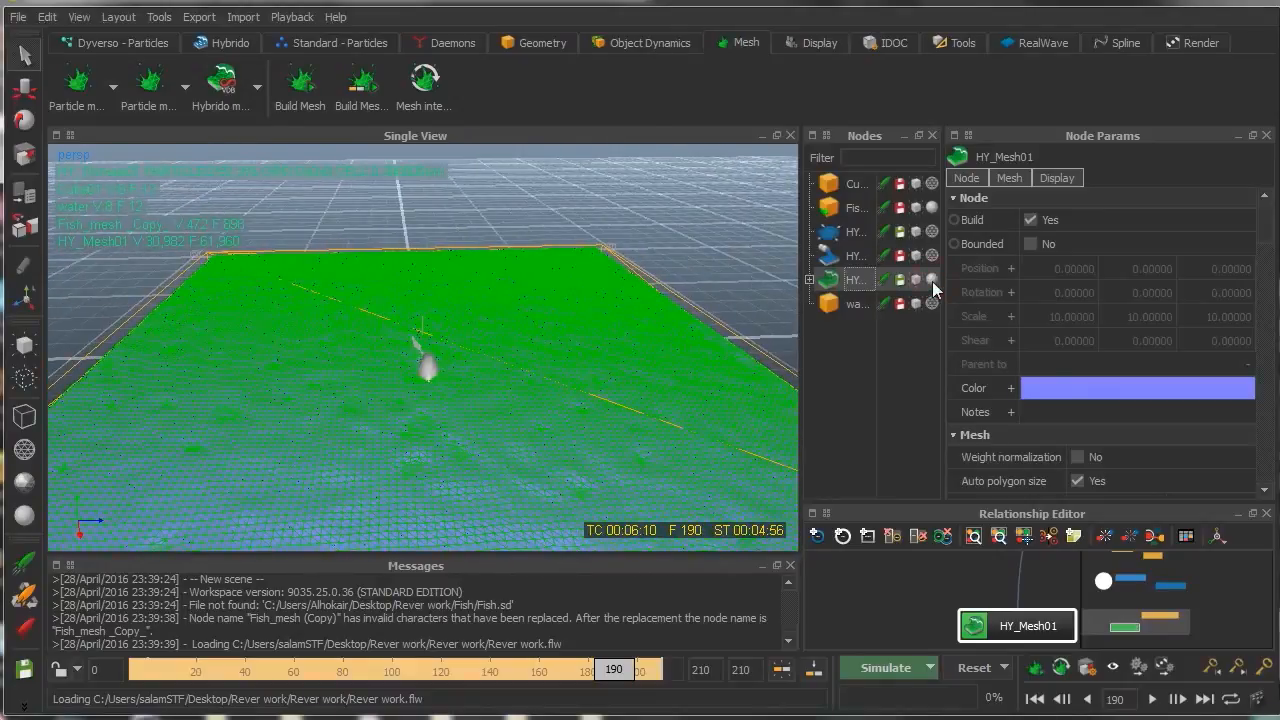
pyautogui.keyDown('alt'); pyautogui.moveTo(671, 351); pyautogui.dragTo(565, 527); pyautogui.keyUp('alt')
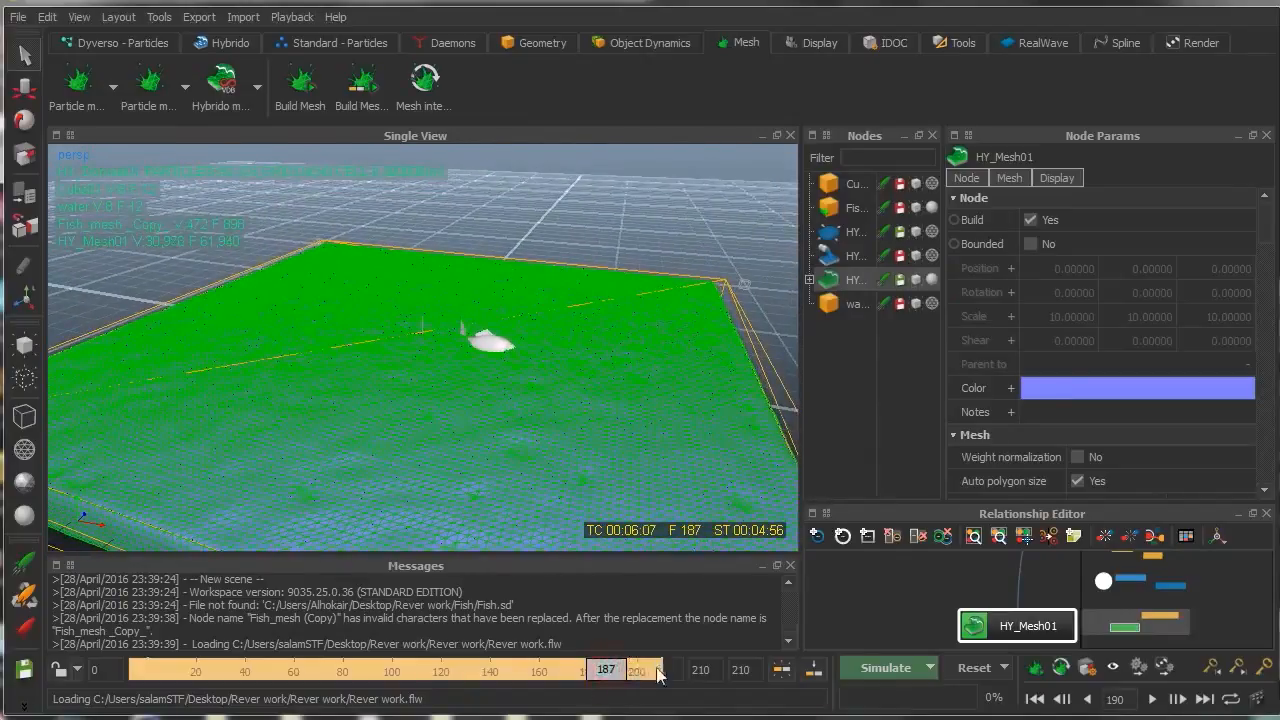
pyautogui.moveTo(578, 683); pyautogui.dragTo(631, 678)
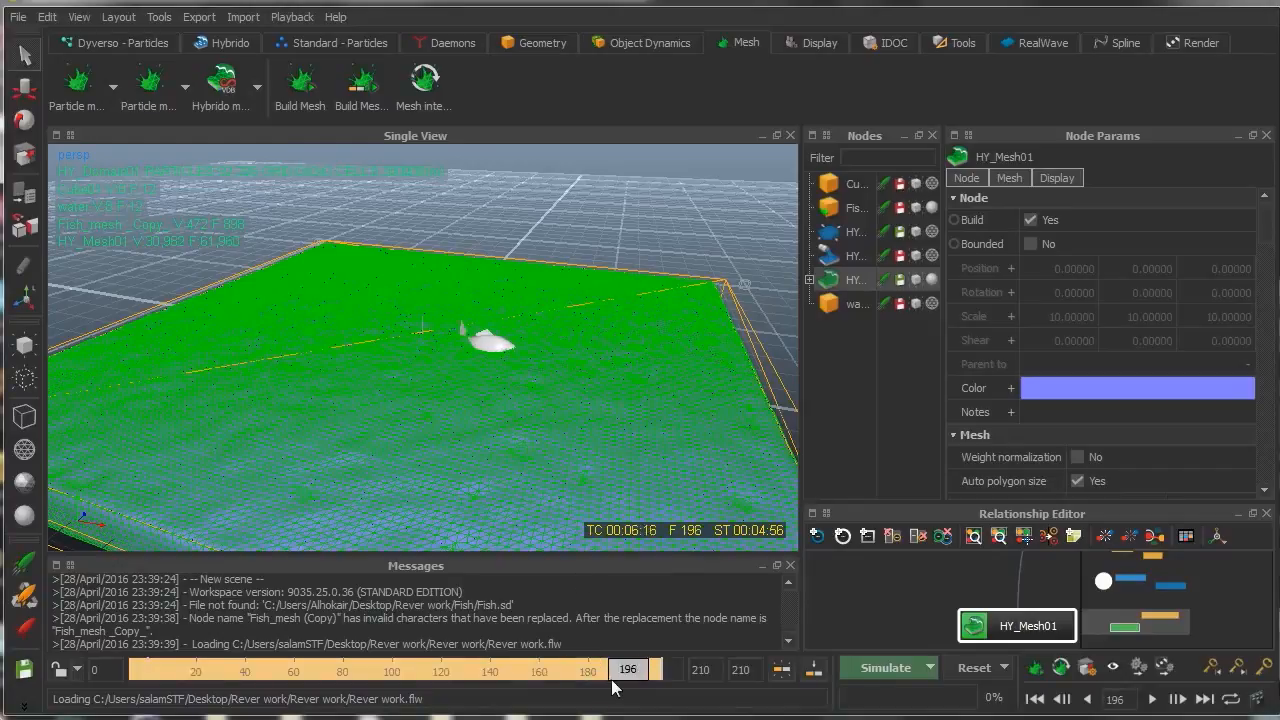
pyautogui.moveTo(627, 679); pyautogui.dragTo(113, 668)
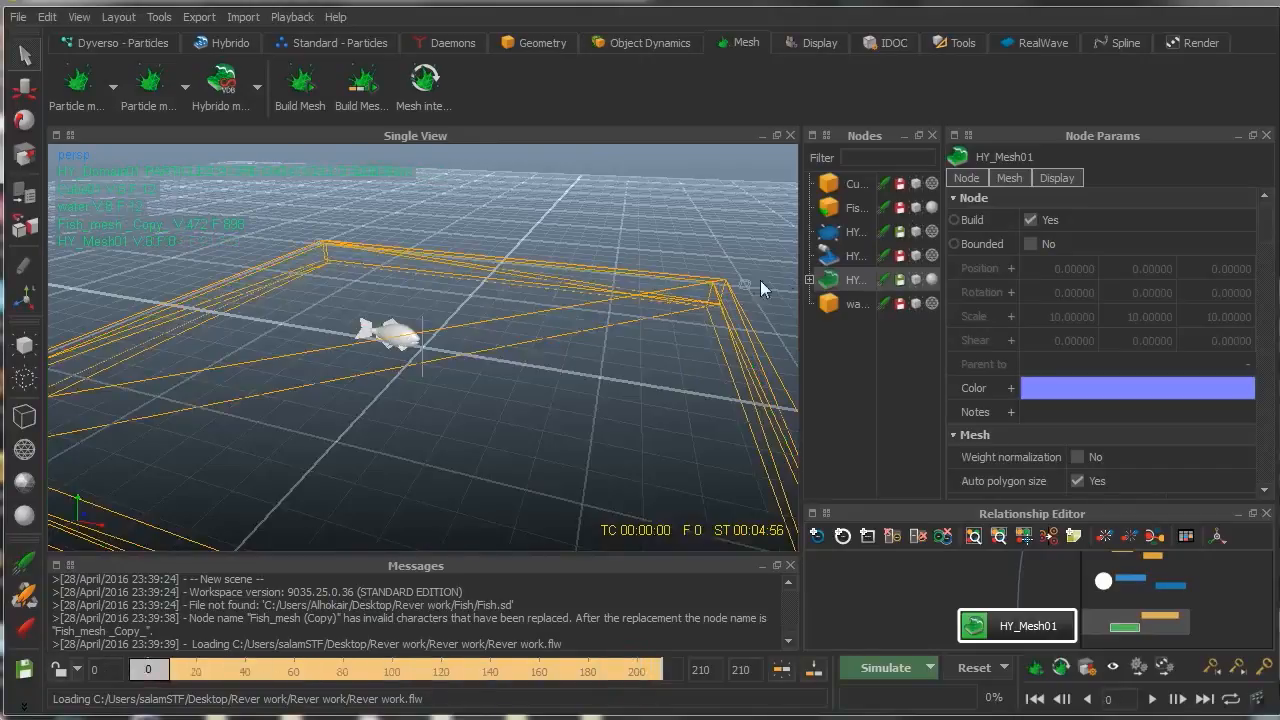
pyautogui.keyDown('alt'); pyautogui.moveTo(665, 305); pyautogui.dragTo(532, 295); pyautogui.keyUp('alt')
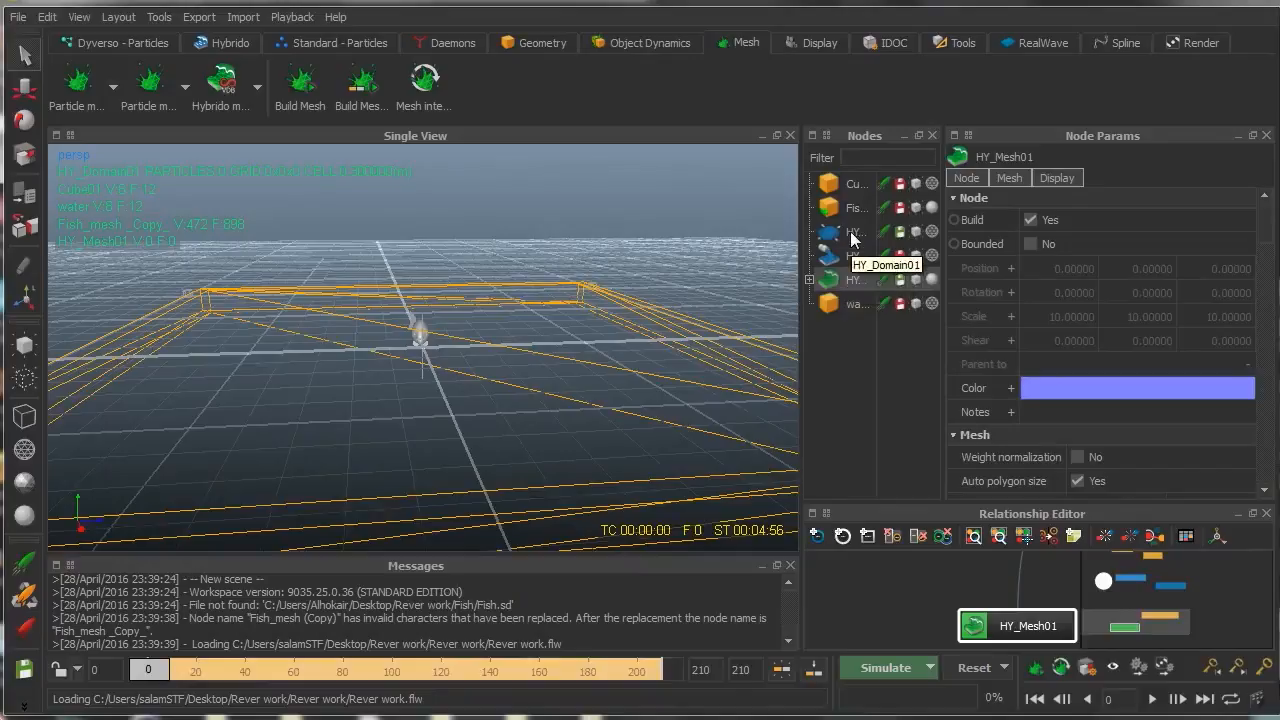
pyautogui.keyDown('alt'); pyautogui.moveTo(714, 209); pyautogui.dragTo(687, 258); pyautogui.keyUp('alt')
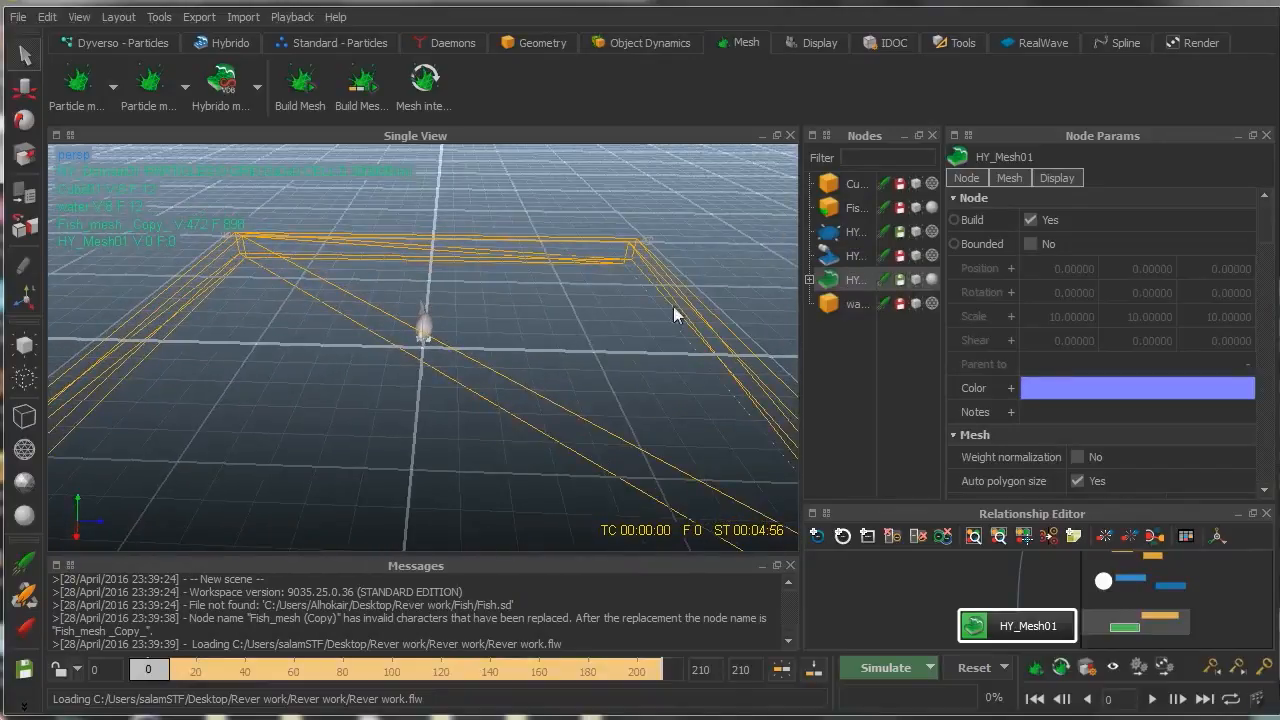
pyautogui.keyDown('alt'); pyautogui.moveTo(704, 291); pyautogui.dragTo(670, 256); pyautogui.keyUp('alt')
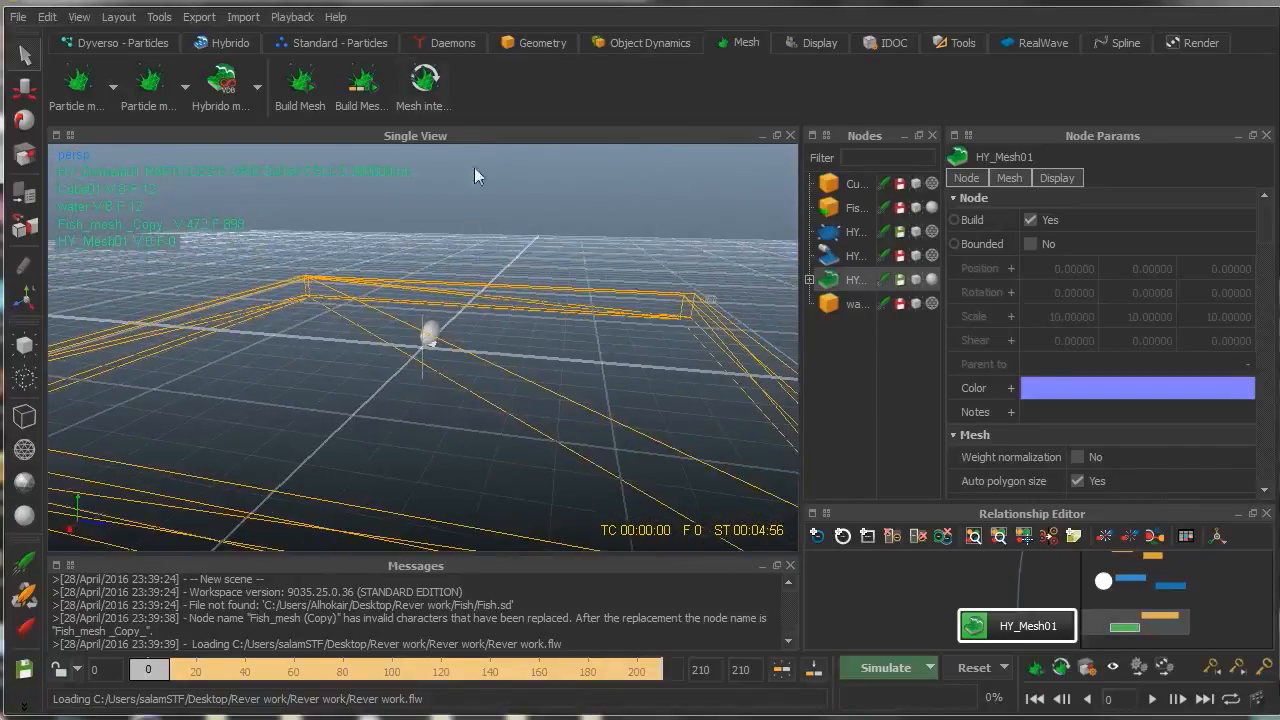
pyautogui.keyDown('alt'); pyautogui.moveTo(601, 361); pyautogui.dragTo(529, 349); pyautogui.keyUp('alt')
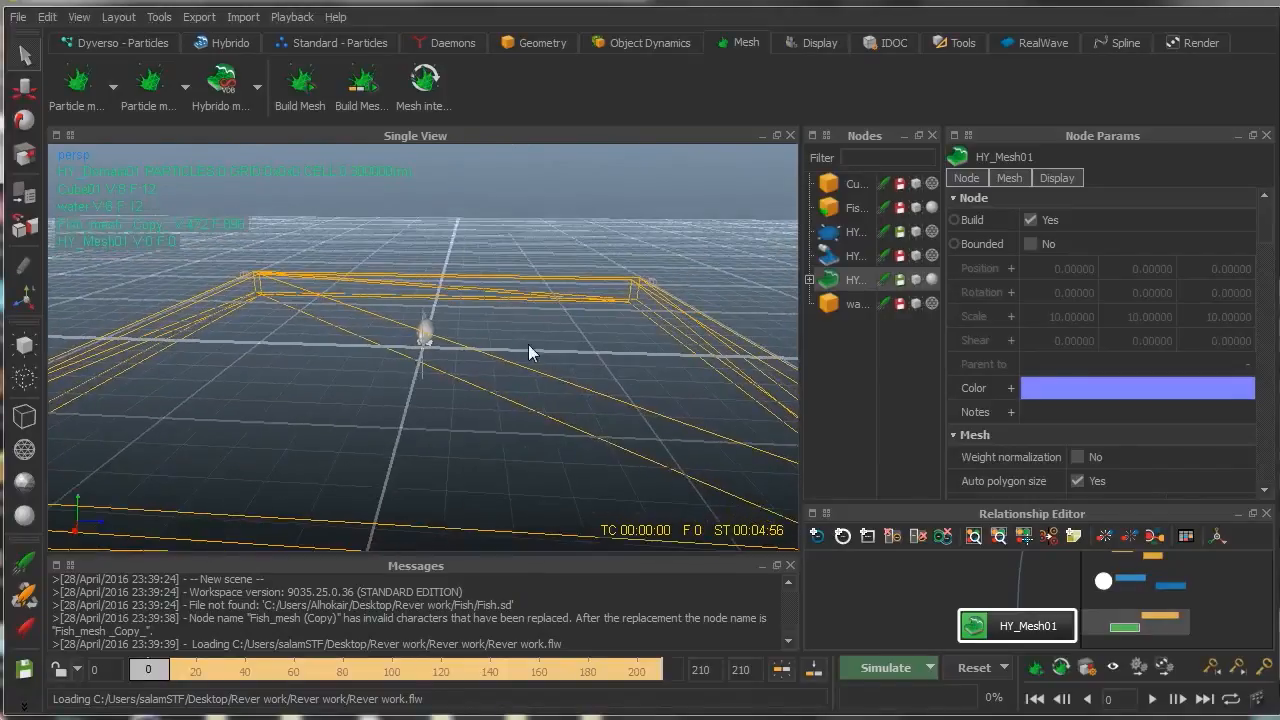
pyautogui.keyDown('alt'); pyautogui.moveTo(472, 285); pyautogui.dragTo(550, 289); pyautogui.keyUp('alt')
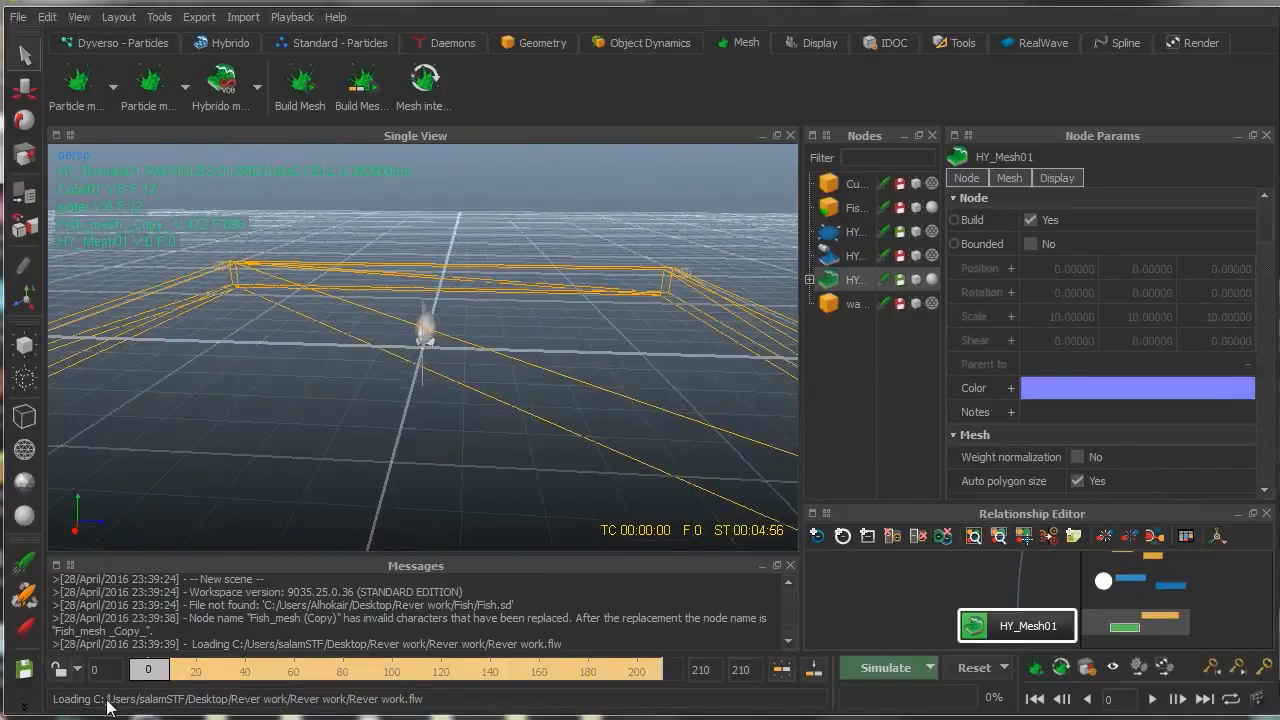
# Step: Show the HY_Mesh01 water as wireframe at frame 111 and inspect the fish at the waterline up close through frame 130
pyautogui.moveTo(148, 672); pyautogui.dragTo(420, 671)
pyautogui.click(932, 281)
pyautogui.click(932, 281)
pyautogui.keyDown('alt'); pyautogui.moveTo(490, 330); pyautogui.dragTo(336, 425); pyautogui.keyUp('alt')
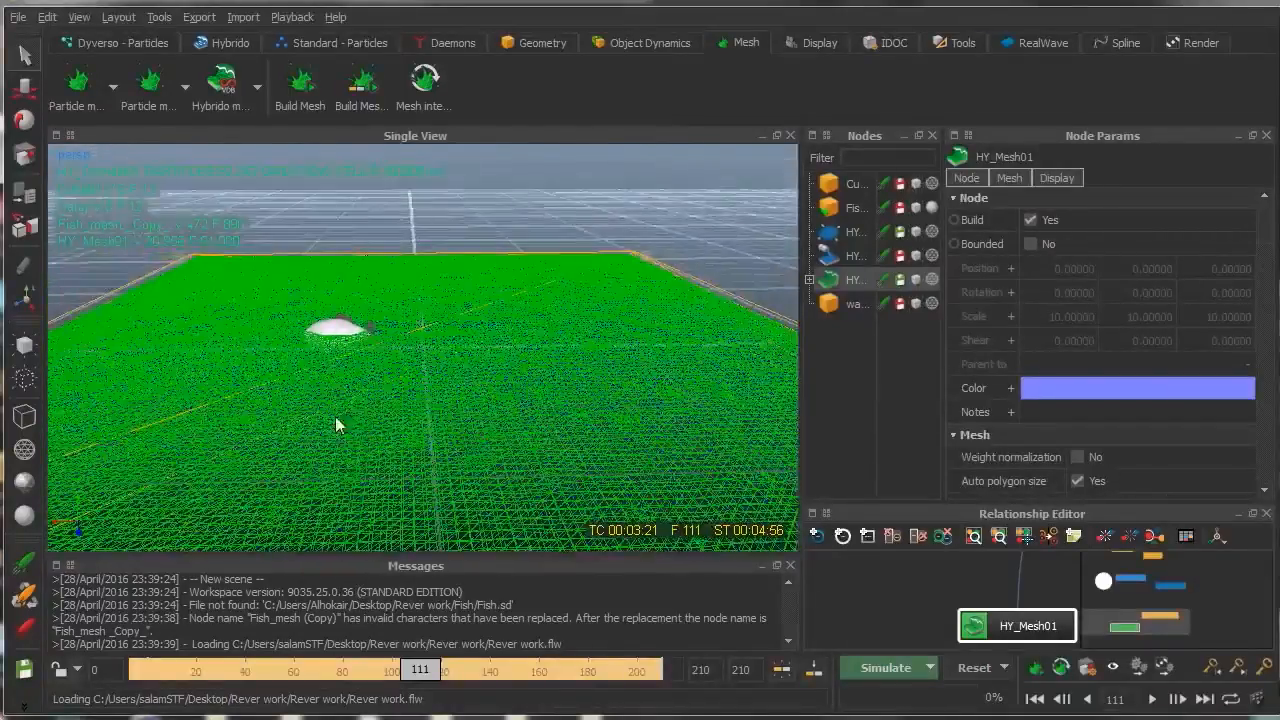
pyautogui.scroll(6, 341, 347)
pyautogui.keyDown('alt'); pyautogui.moveTo(228, 305); pyautogui.dragTo(206, 366); pyautogui.keyUp('alt')
pyautogui.moveTo(415, 680); pyautogui.dragTo(476, 660)
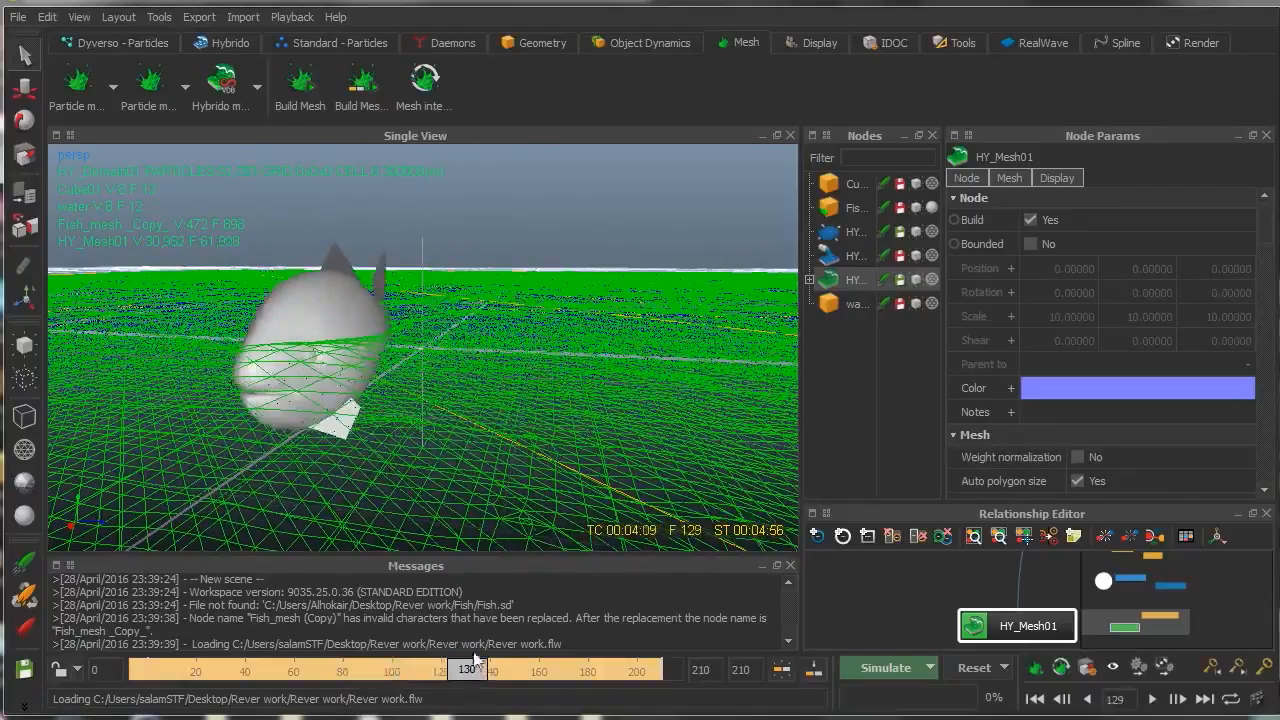
pyautogui.keyDown('alt'); pyautogui.moveTo(539, 336); pyautogui.dragTo(705, 343); pyautogui.keyUp('alt')
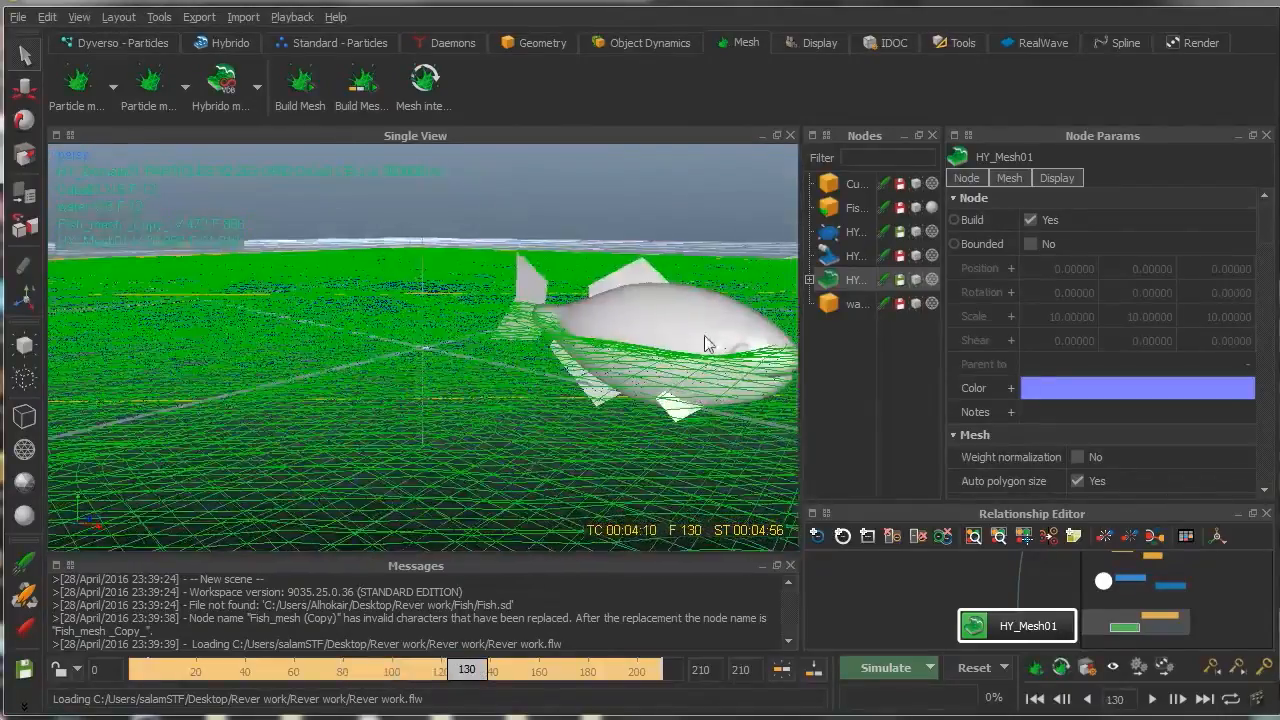
pyautogui.keyDown('alt'); pyautogui.moveTo(546, 366); pyautogui.dragTo(742, 349); pyautogui.keyUp('alt')
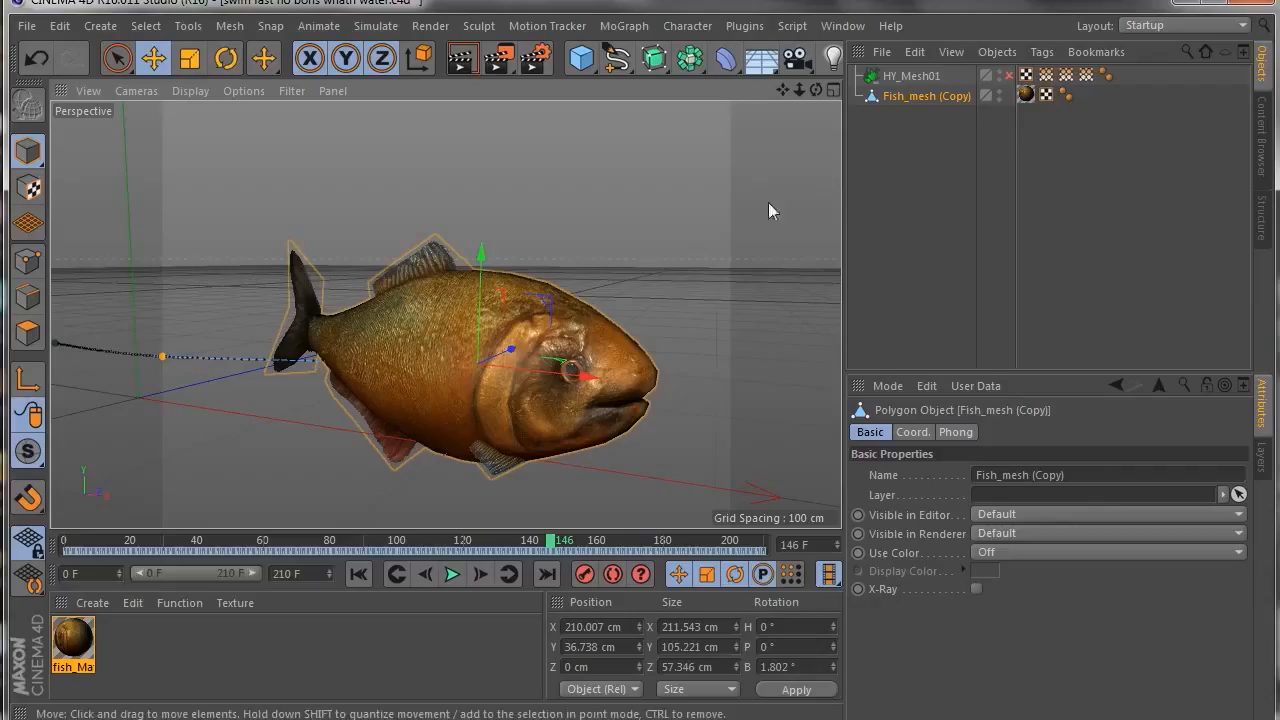
# Step: Switch to Cinema 4D, delete the existing HY_Mesh01 importer object, select the fish mesh and go to frame 173
pyautogui.scroll(-3, 641, 276)
pyautogui.moveTo(650, 207)
pyautogui.keyDown('alt'); pyautogui.mouseDown()
pyautogui.moveTo(650, 252)
pyautogui.moveTo(655, 198)
pyautogui.mouseUp(); pyautogui.keyUp('alt')
pyautogui.moveTo(781, 86); pyautogui.dragTo(705, 98)
pyautogui.click(915, 77)
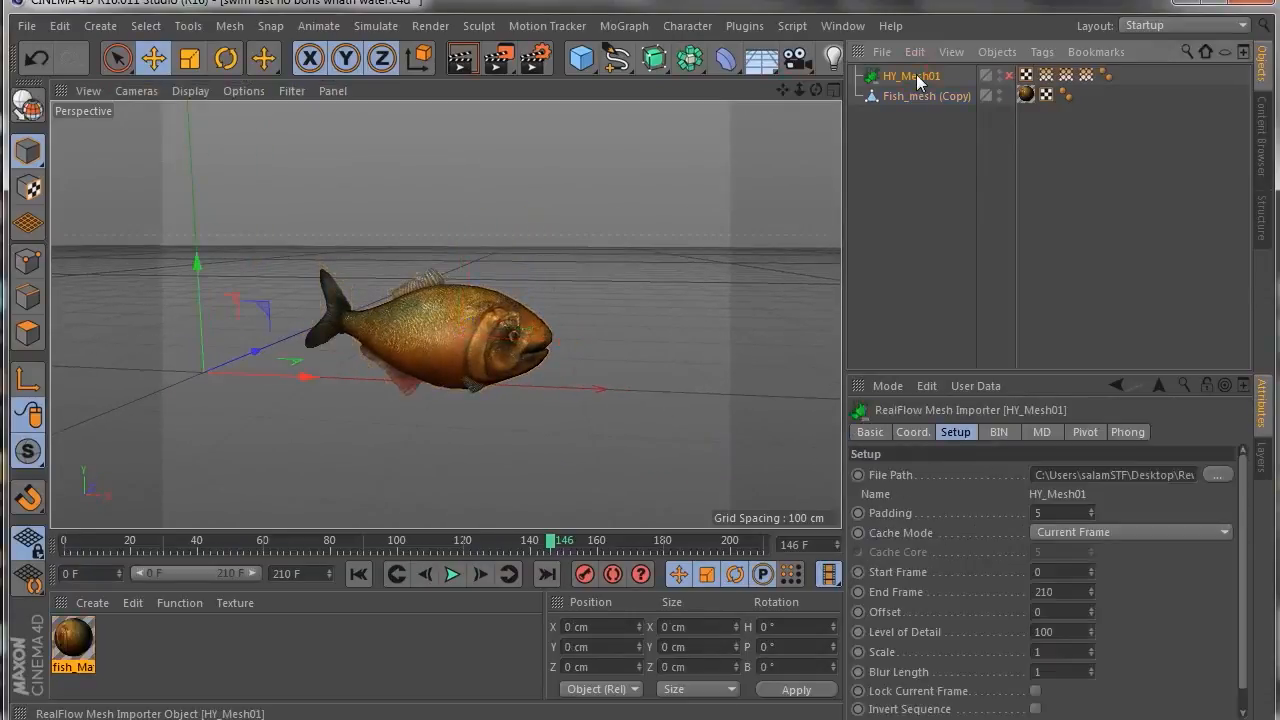
pyautogui.press('Delete')
pyautogui.click(900, 77)
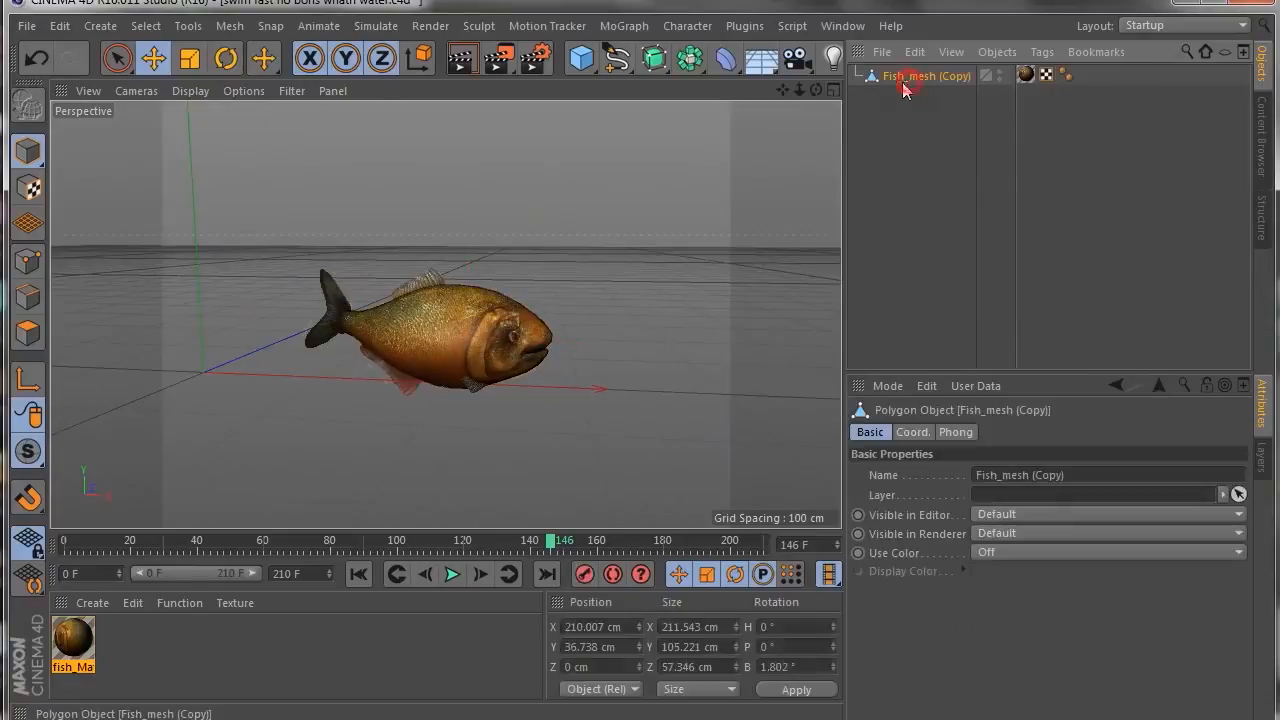
pyautogui.moveTo(556, 546); pyautogui.dragTo(658, 530)
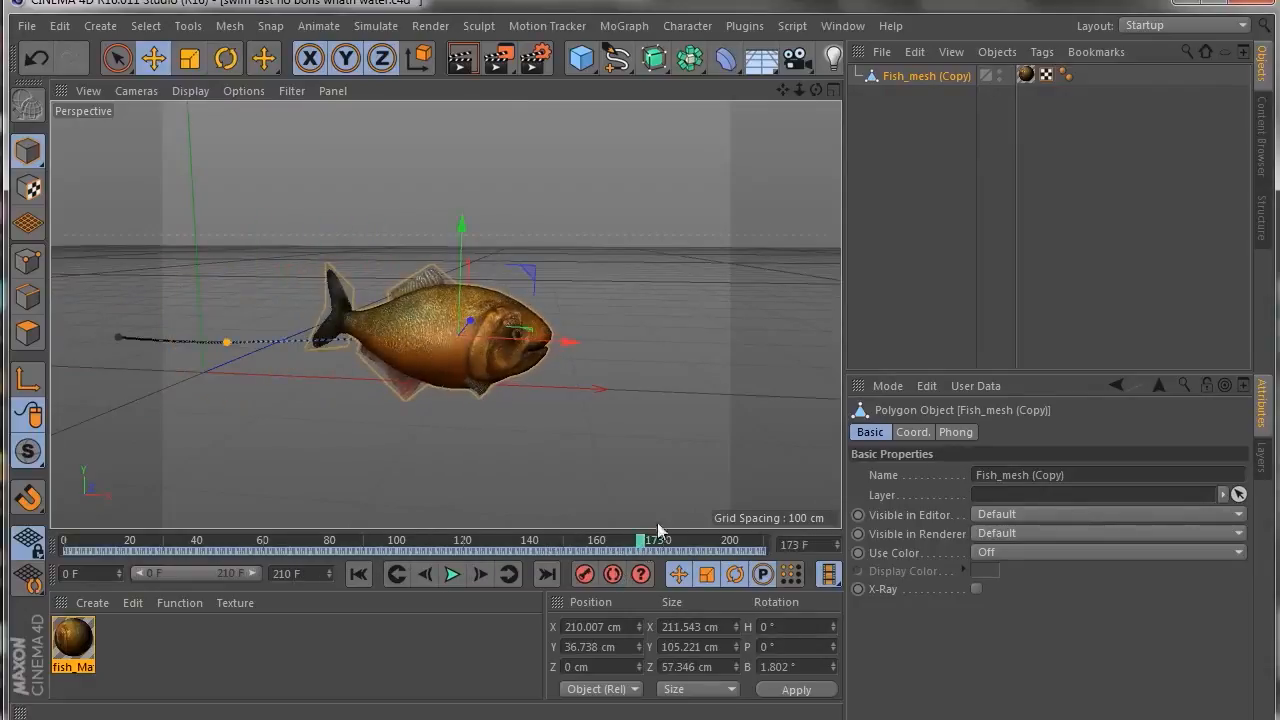
# Step: Add a RealFlow Mesh Importer and load the HY_Mesh01_00000 file from the meshes folder into the fish scene
pyautogui.click(744, 25)
pyautogui.moveTo(844, 170)
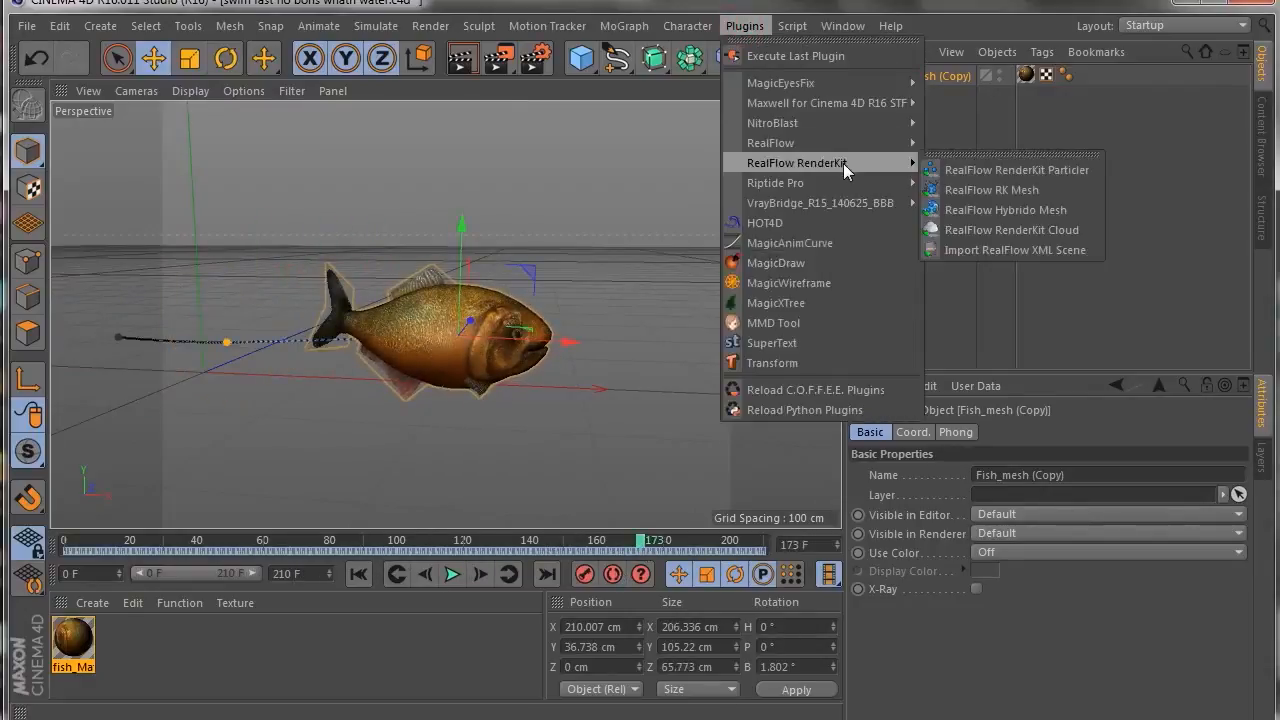
pyautogui.moveTo(853, 144)
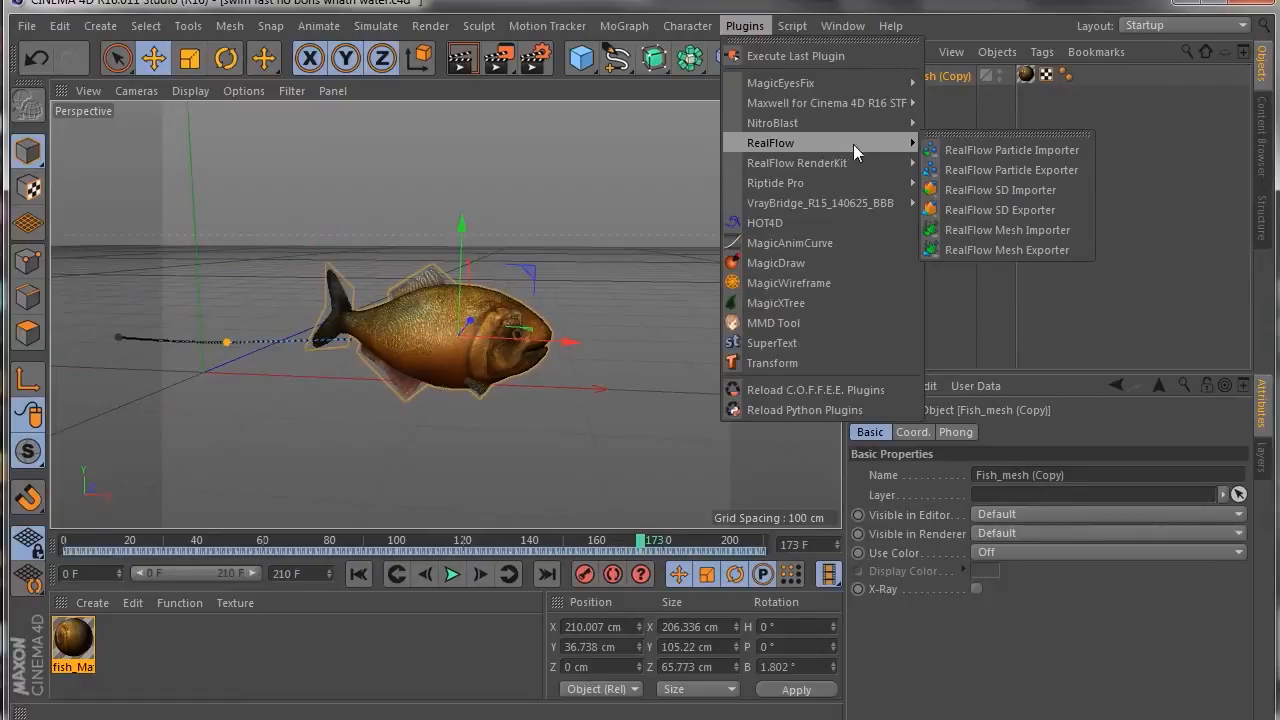
pyautogui.click(1003, 229)
pyautogui.click(1217, 474)
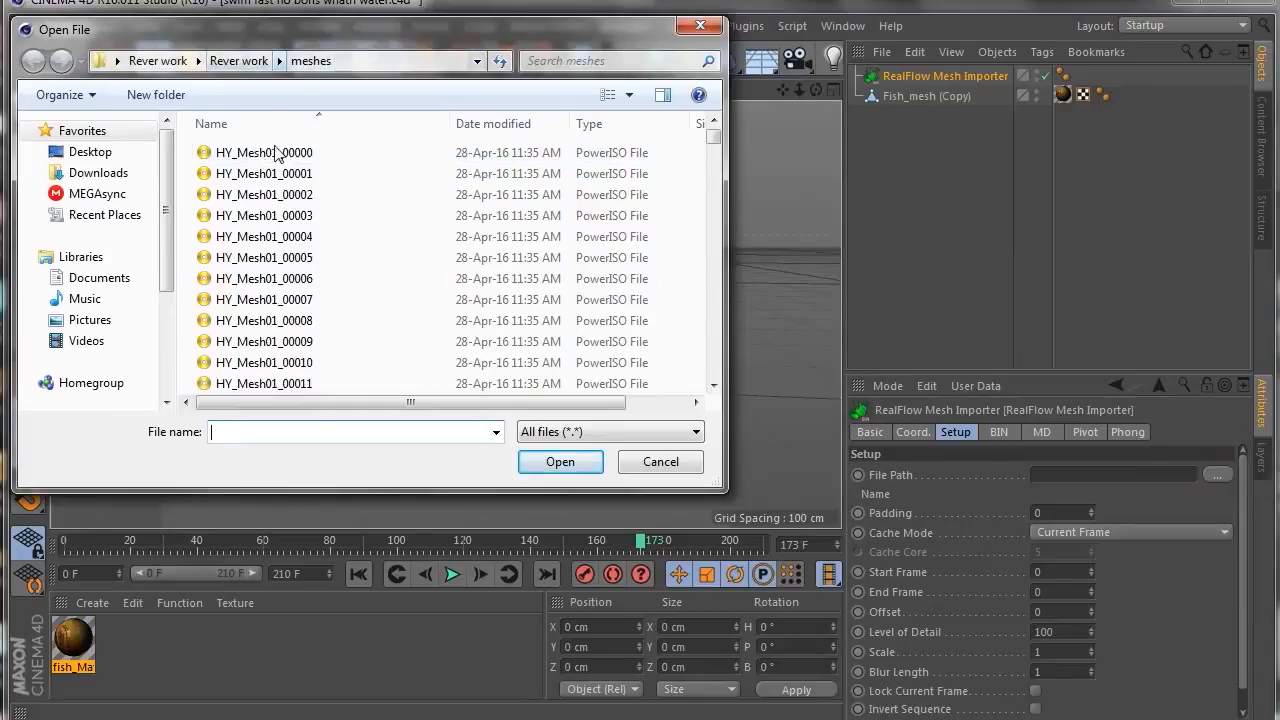
pyautogui.click(273, 152)
pyautogui.click(563, 463)
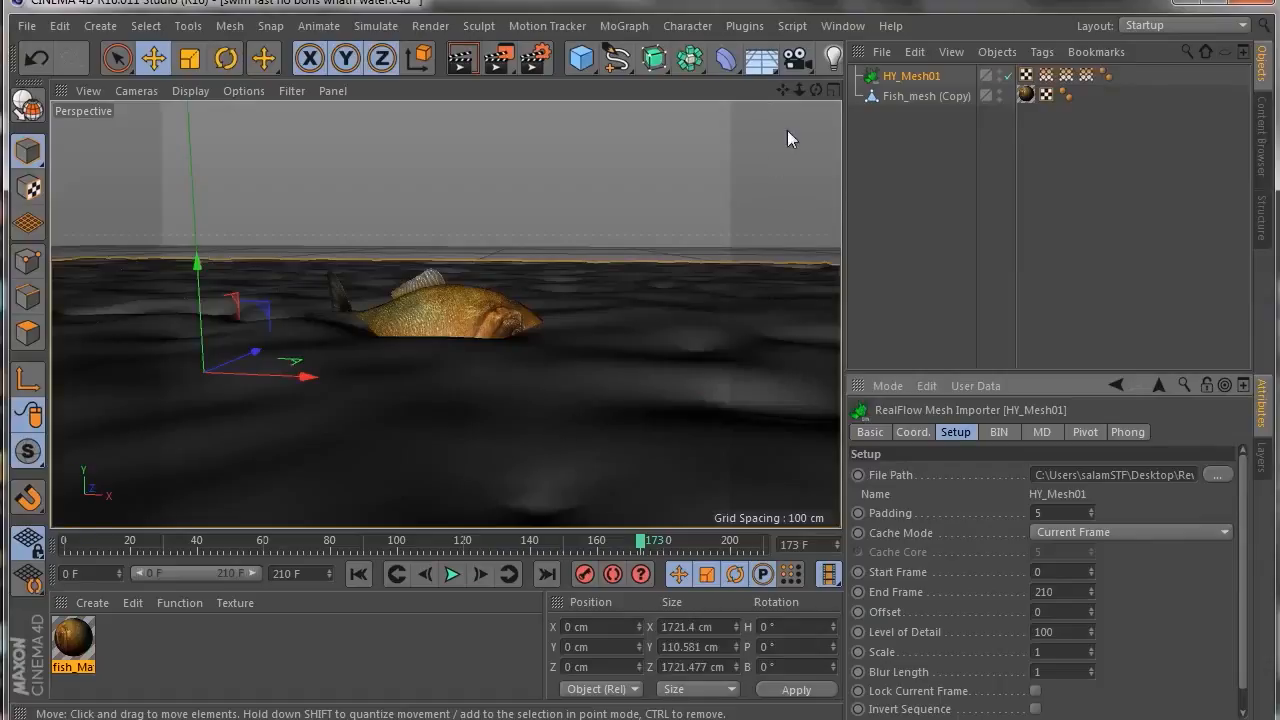
# Step: Play the fish and water animation, stop at frame 43 and examine the water mesh from several angles
pyautogui.moveTo(816, 92)
pyautogui.mouseDown()
pyautogui.moveTo(800, 91)
pyautogui.moveTo(816, 90)
pyautogui.mouseUp()
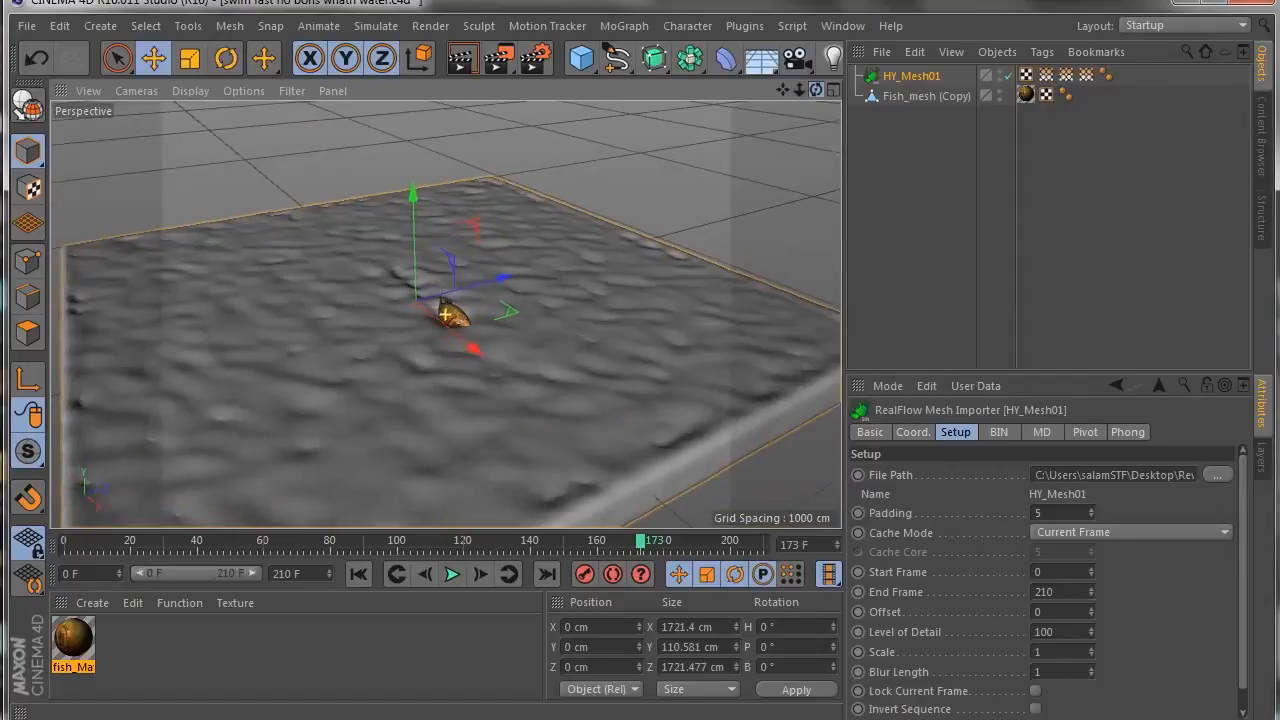
pyautogui.click(452, 574)
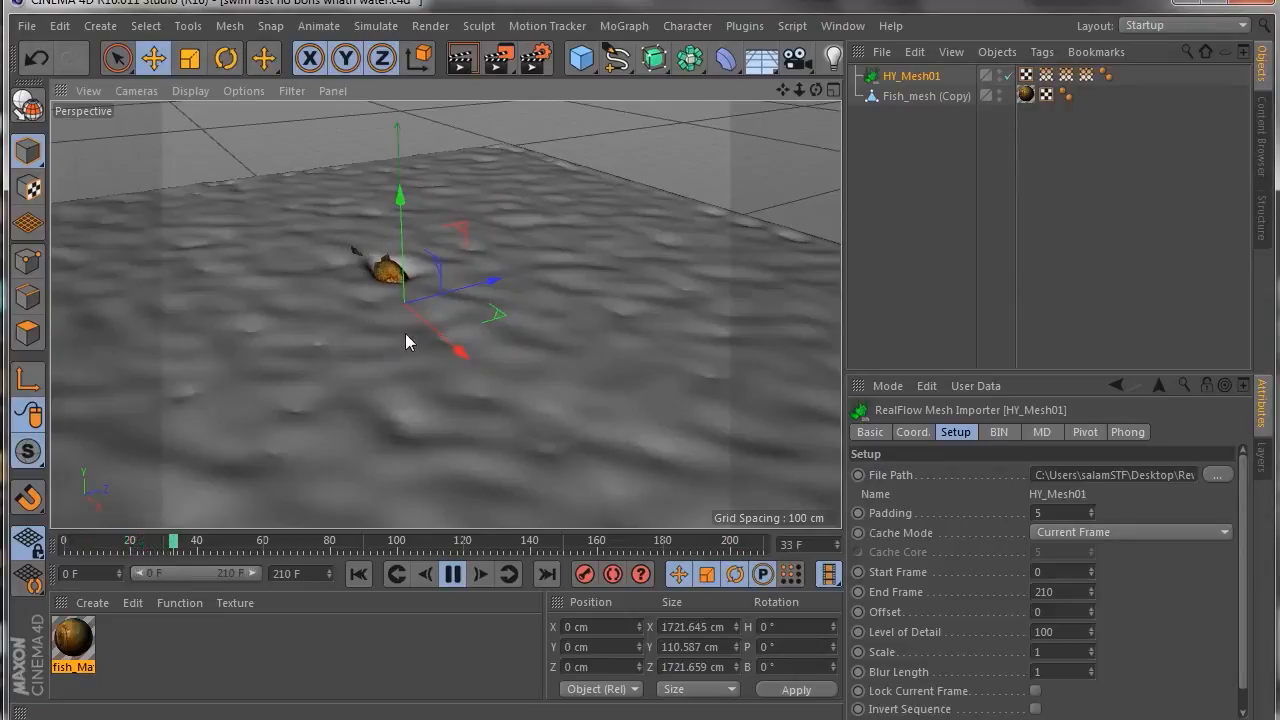
pyautogui.click(452, 573)
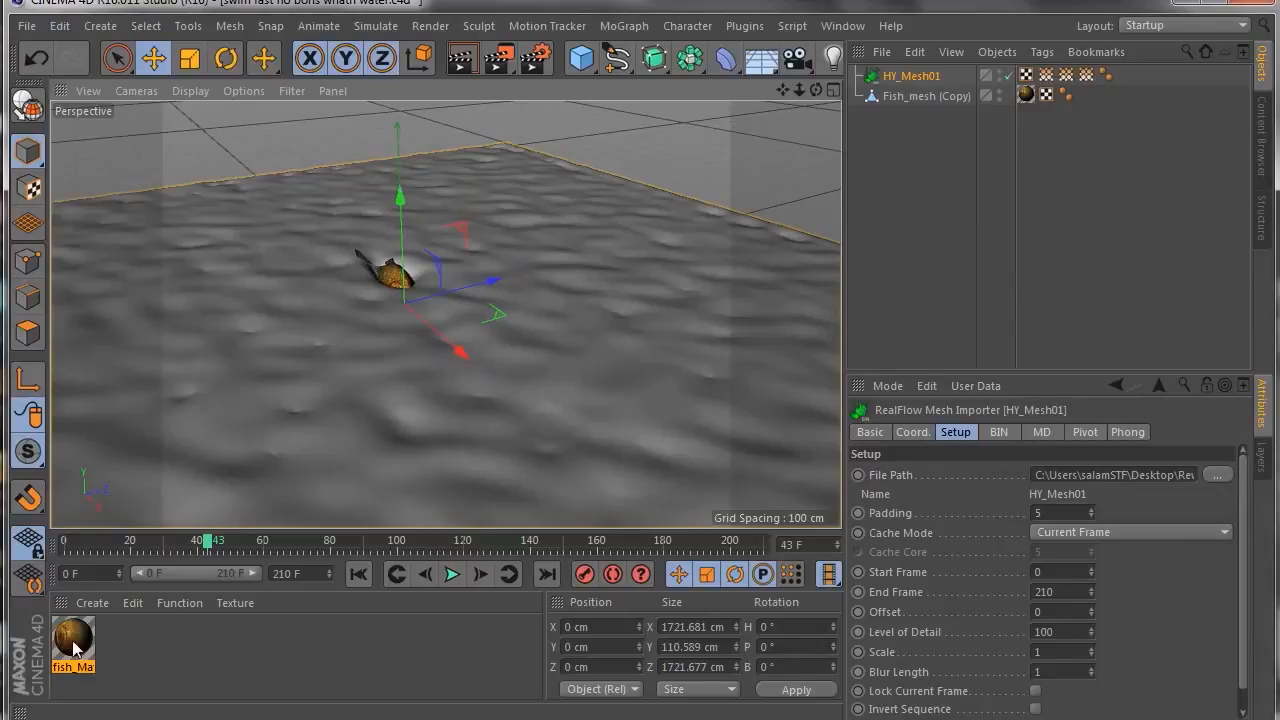
pyautogui.scroll(5, 398, 305)
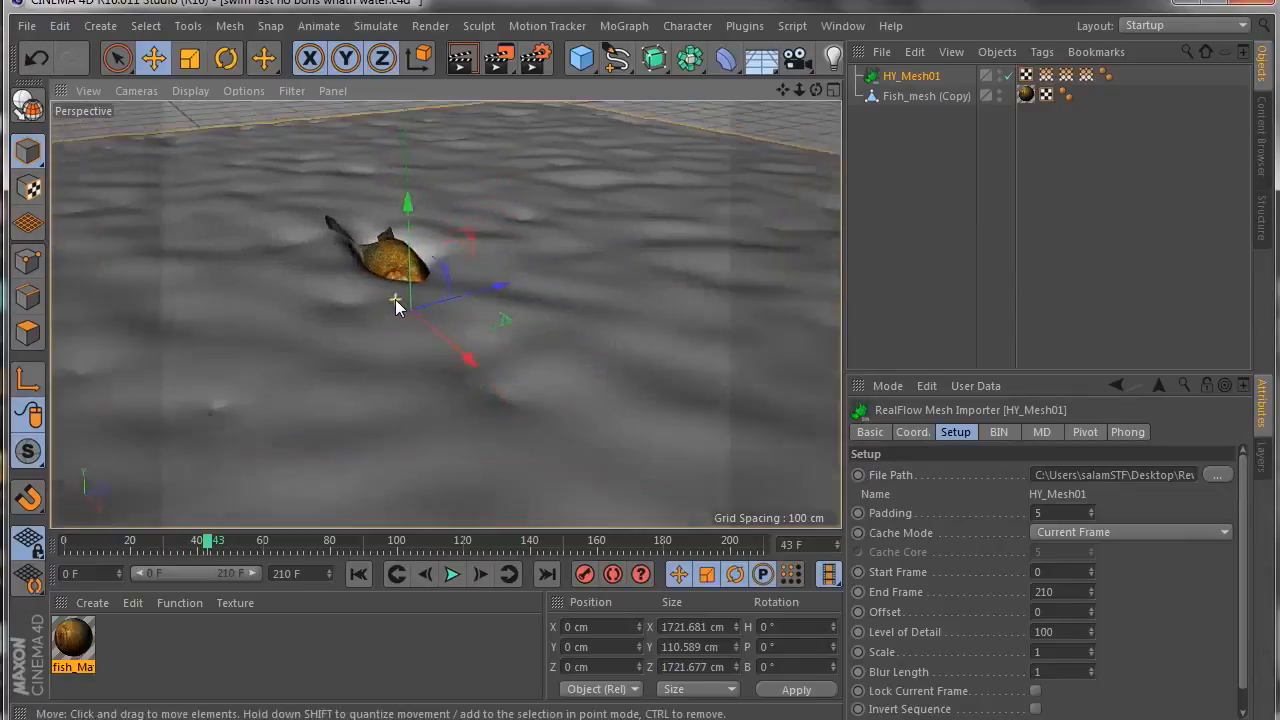
pyautogui.scroll(-4, 396, 309)
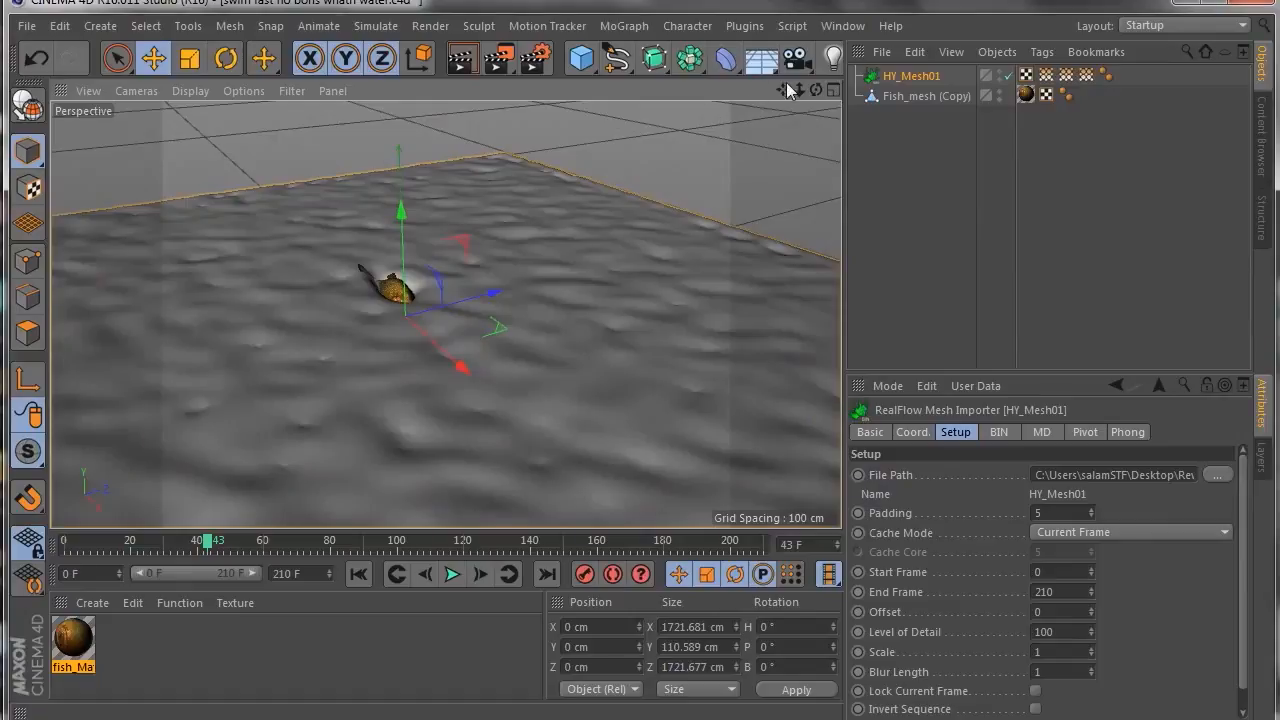
pyautogui.moveTo(816, 90); pyautogui.dragTo(773, 103)
pyautogui.scroll(-5, 579, 257)
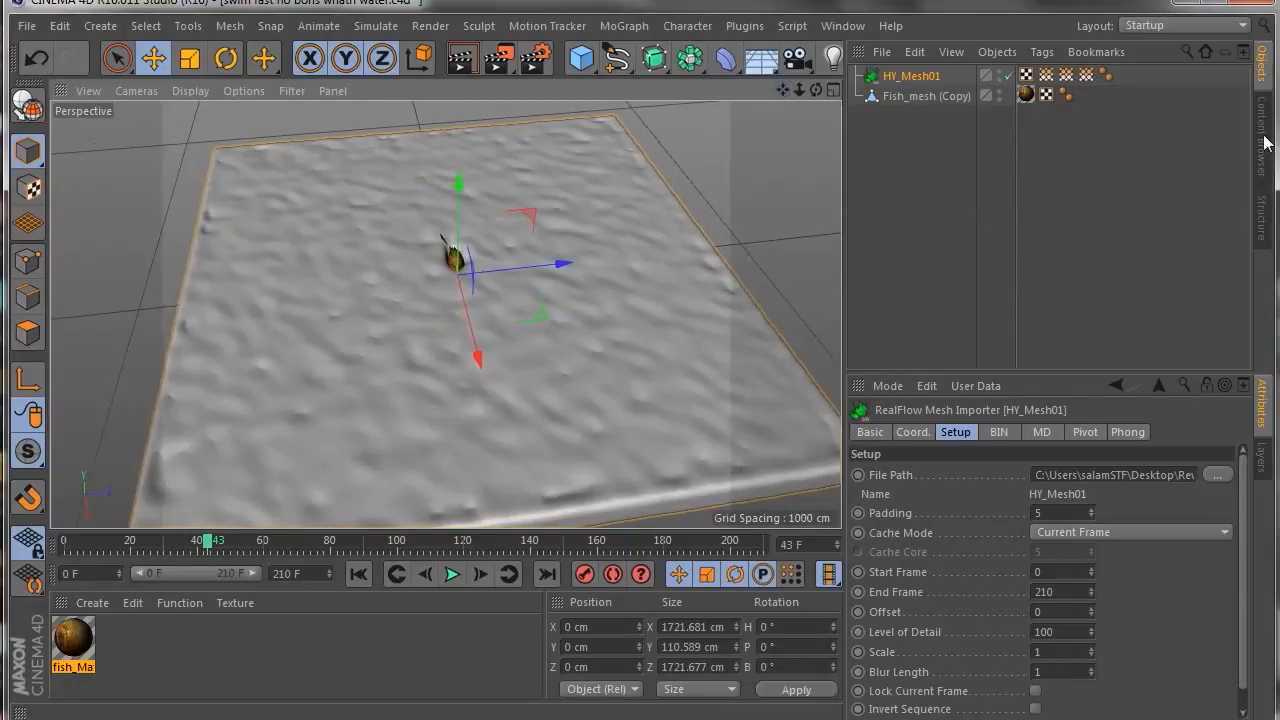
# Step: Open the material collection in the User preset library and display its contents as icons
pyautogui.click(1263, 142)
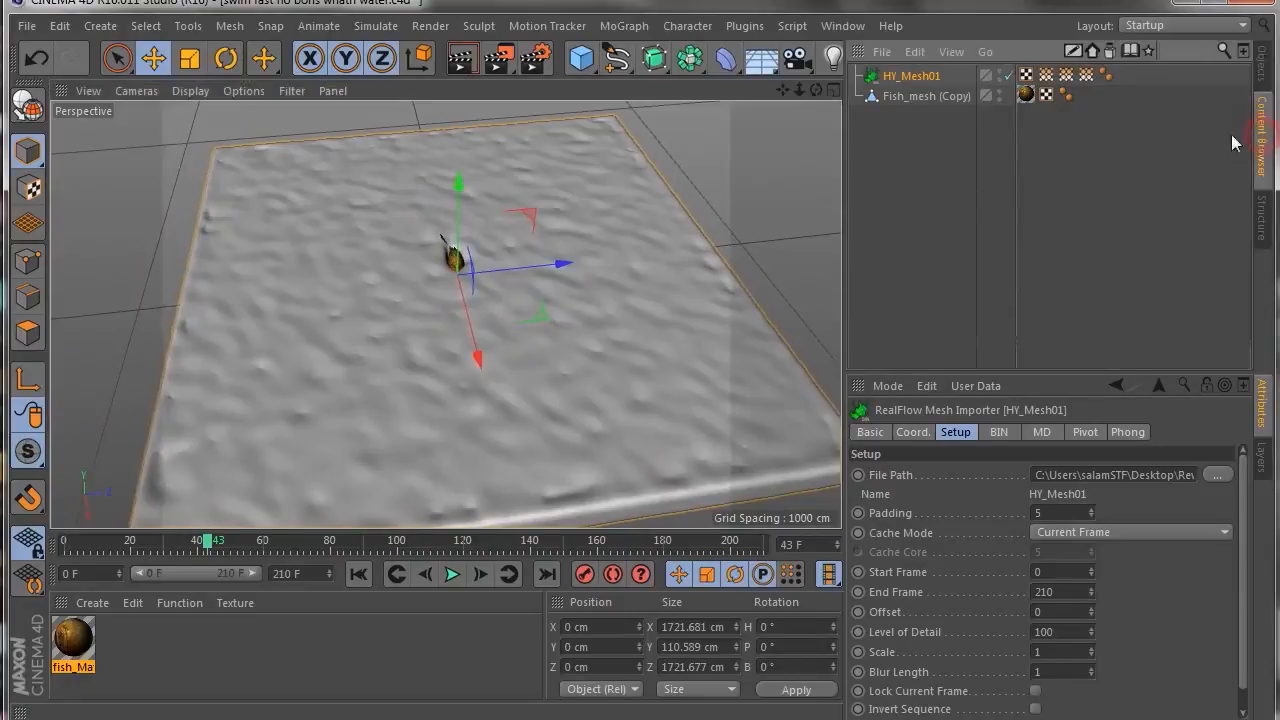
pyautogui.doubleClick(899, 216)
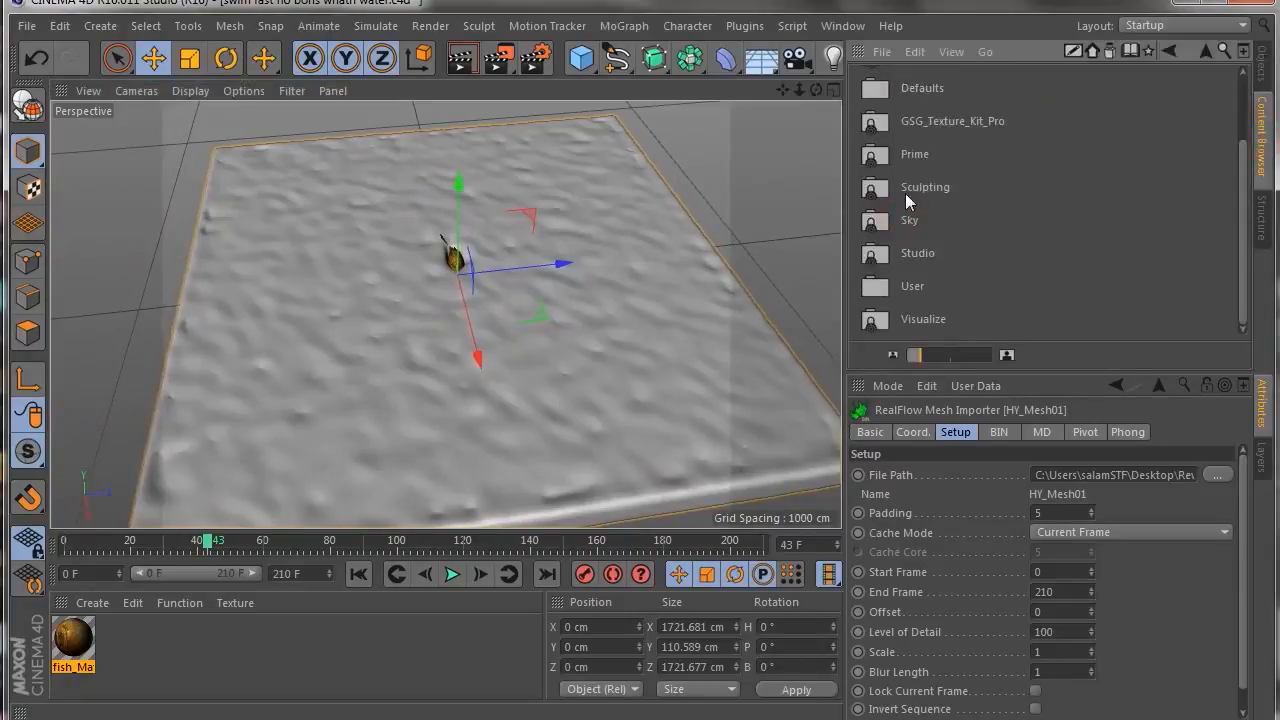
pyautogui.doubleClick(913, 287)
pyautogui.doubleClick(921, 83)
pyautogui.scroll(-4, 972, 230)
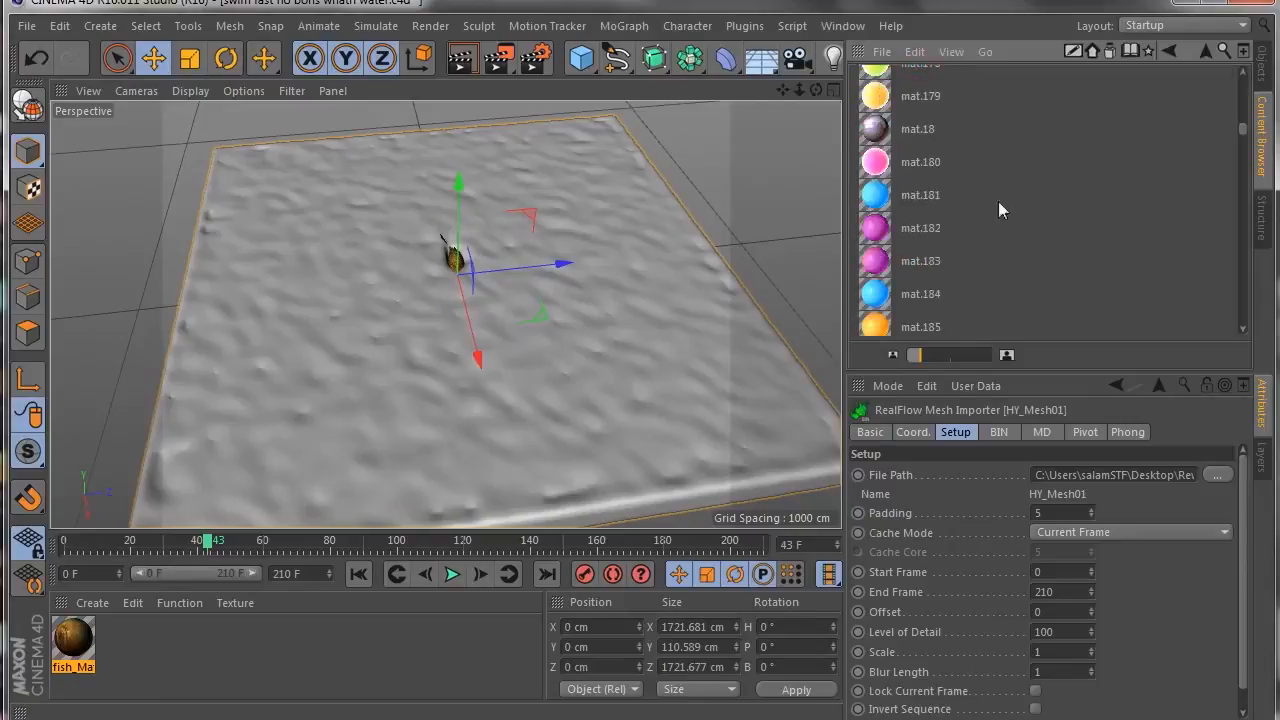
pyautogui.click(916, 51)
pyautogui.moveTo(951, 51)
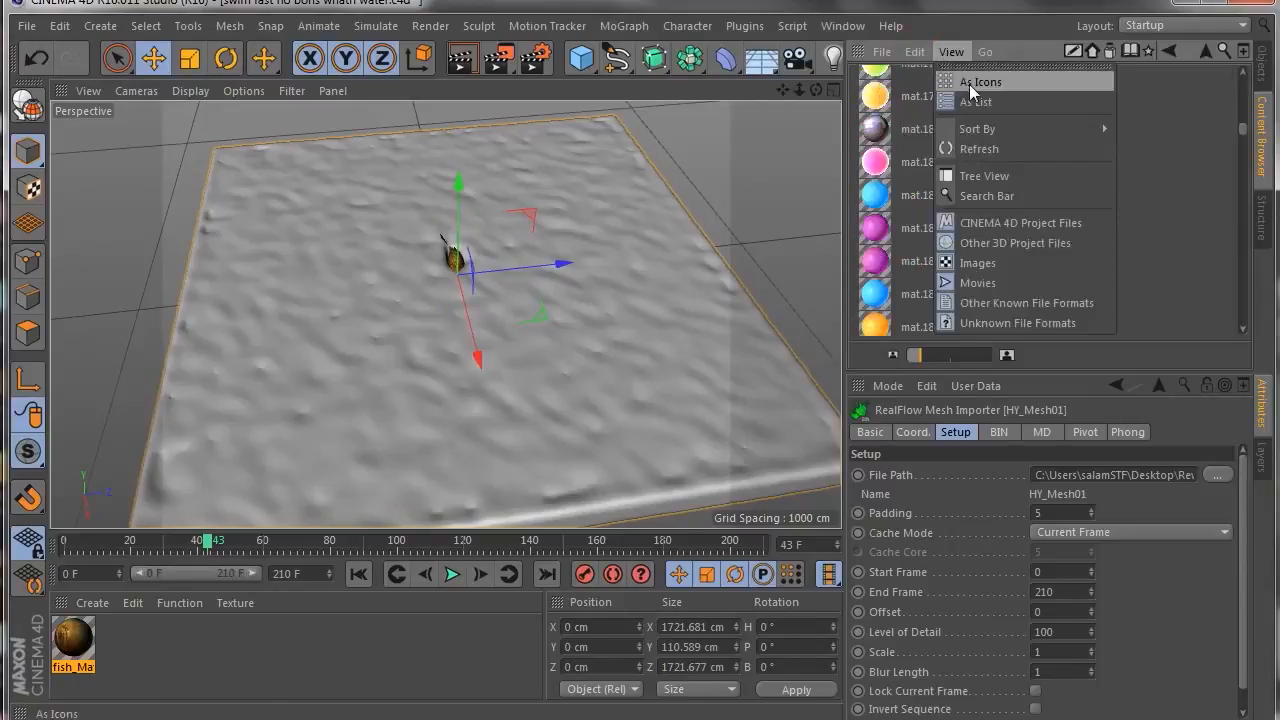
pyautogui.click(971, 88)
# Step: Add the water materials mat.327 and mat.372 from the preset library to the scene
pyautogui.scroll(-5, 1020, 235)
pyautogui.click(885, 232)
pyautogui.moveTo(885, 240); pyautogui.dragTo(250, 655)
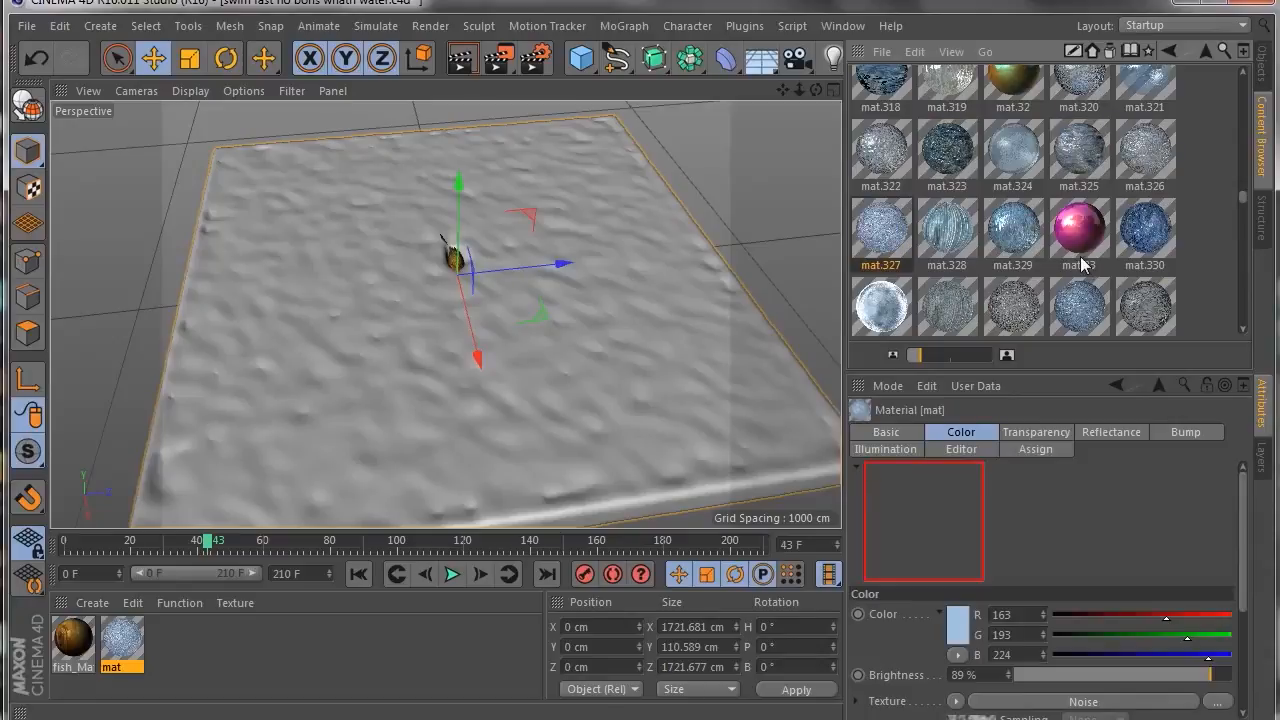
pyautogui.scroll(-5, 1080, 262)
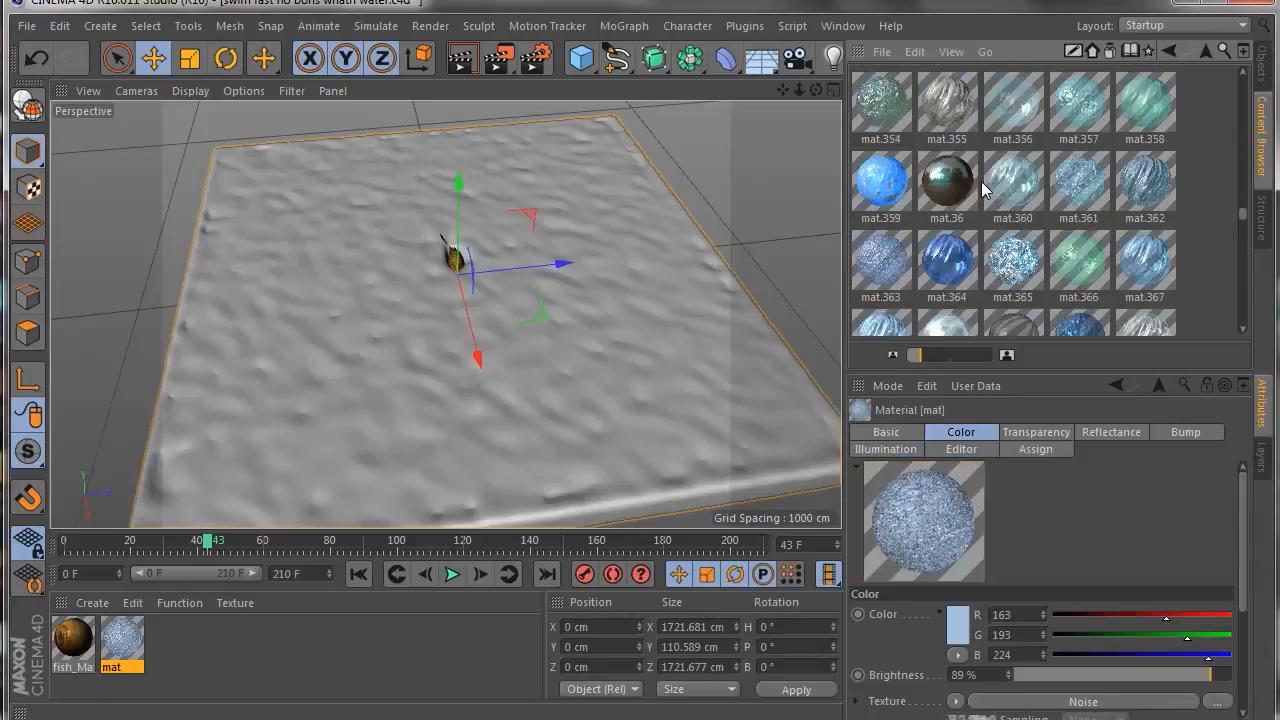
pyautogui.scroll(-5, 985, 190)
pyautogui.scroll(4, 960, 205)
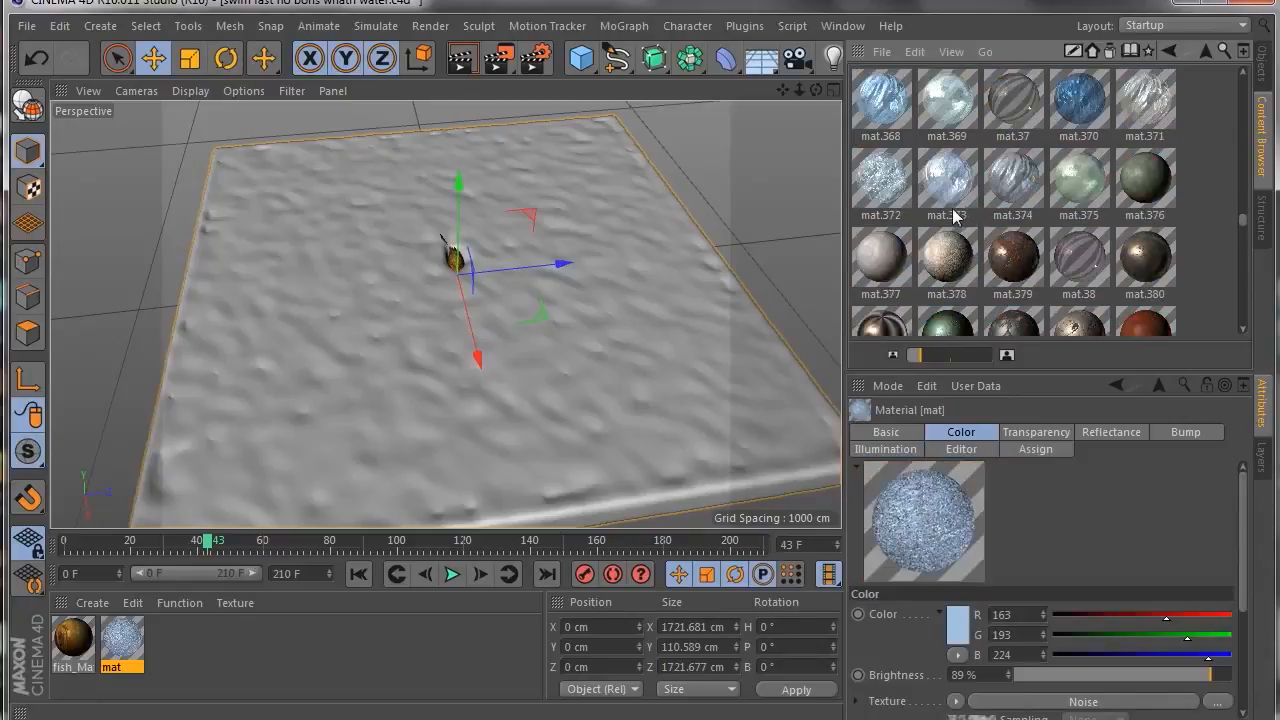
pyautogui.moveTo(895, 183); pyautogui.dragTo(349, 677)
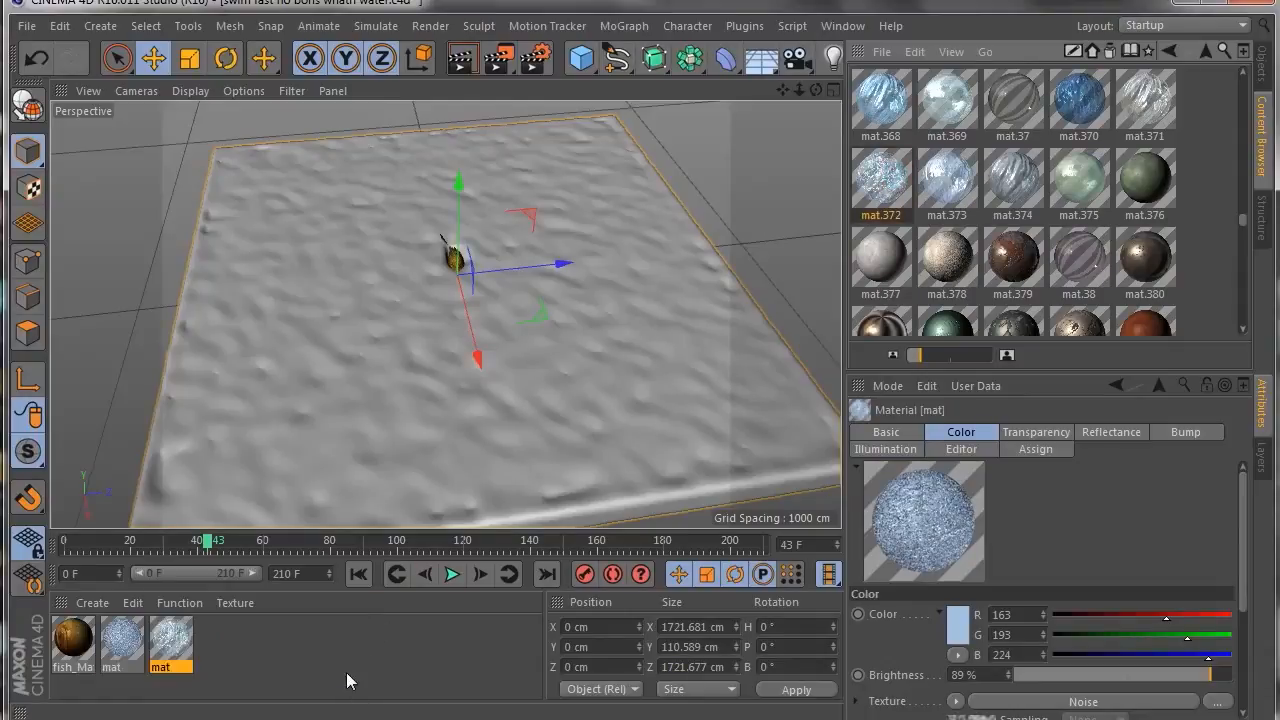
# Step: Apply one of the added water materials to the HY_Mesh01 object, with the fish framed in the view
pyautogui.click(1257, 76)
pyautogui.scroll(5, 551, 340)
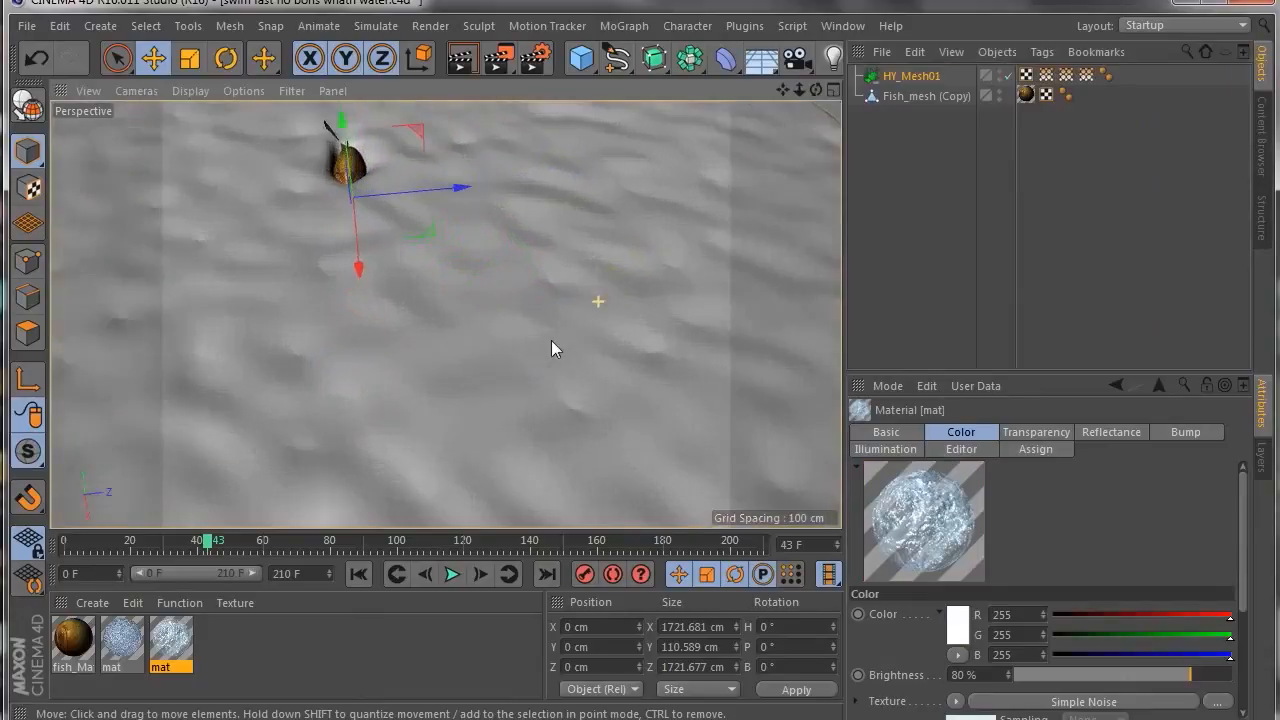
pyautogui.moveTo(816, 90); pyautogui.dragTo(942, 104)
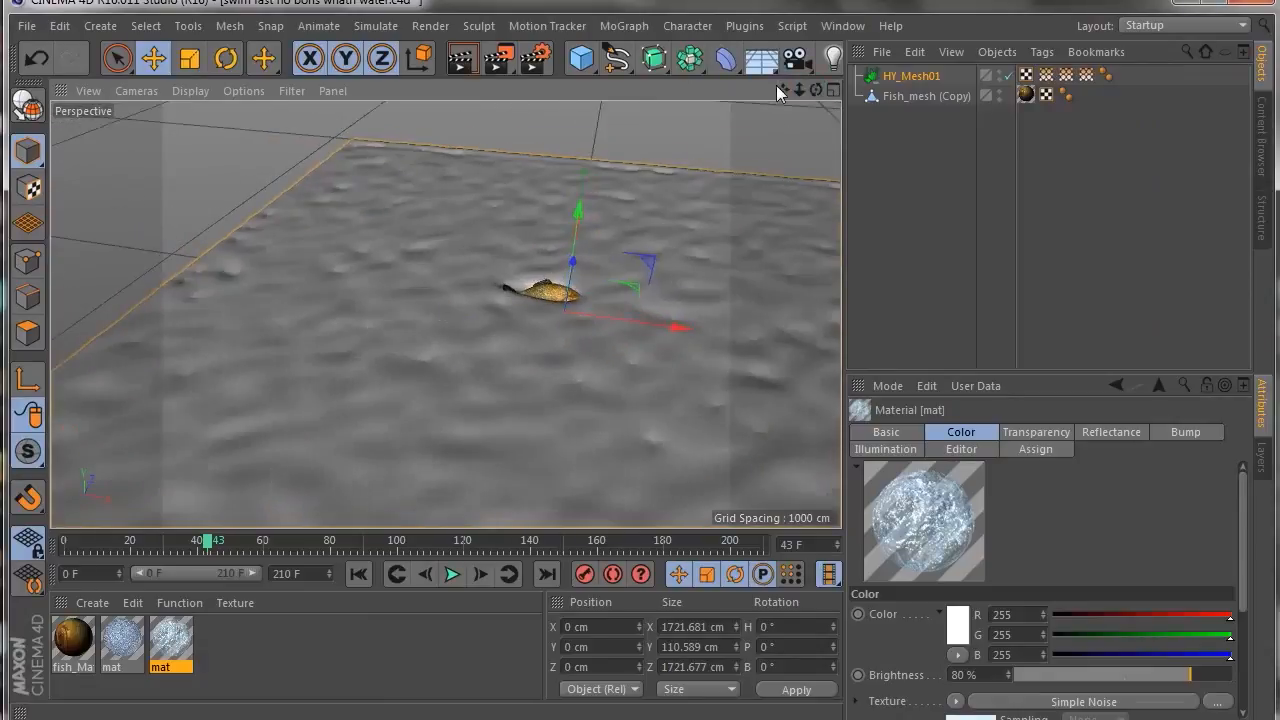
pyautogui.moveTo(781, 89); pyautogui.dragTo(605, 80)
pyautogui.scroll(10, 380, 237)
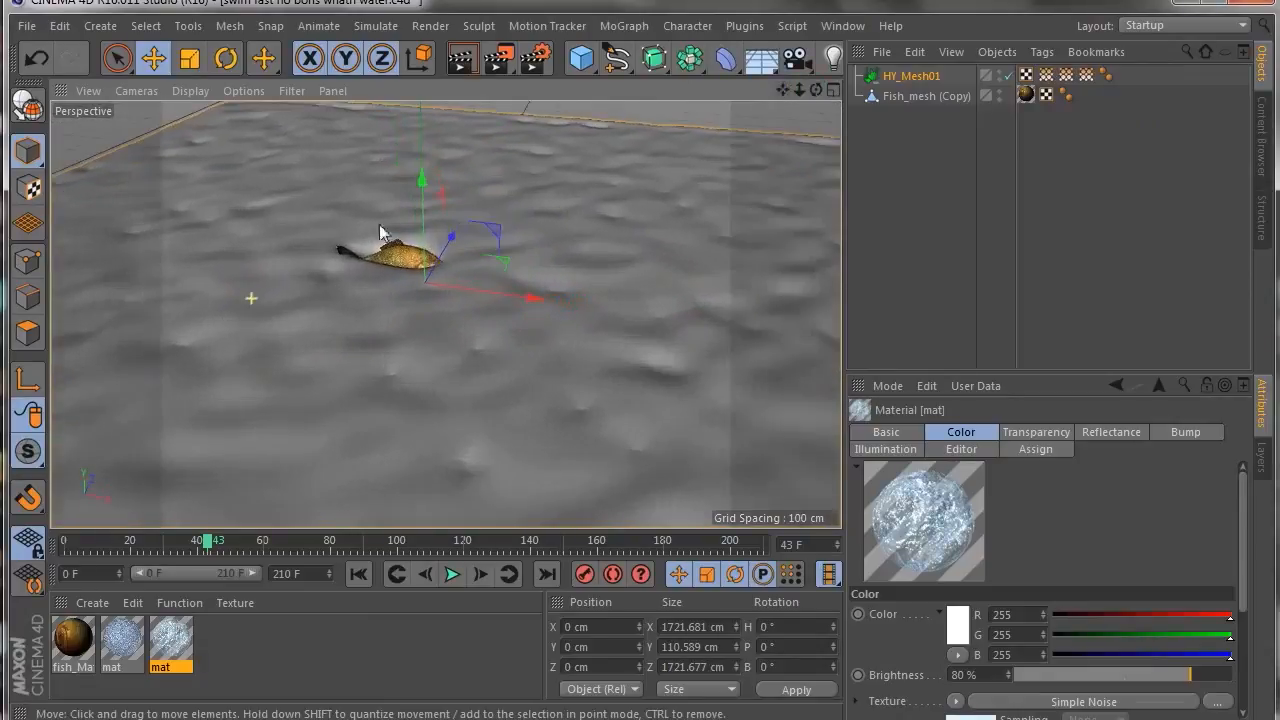
pyautogui.click(122, 638)
pyautogui.moveTo(122, 638); pyautogui.dragTo(928, 76)
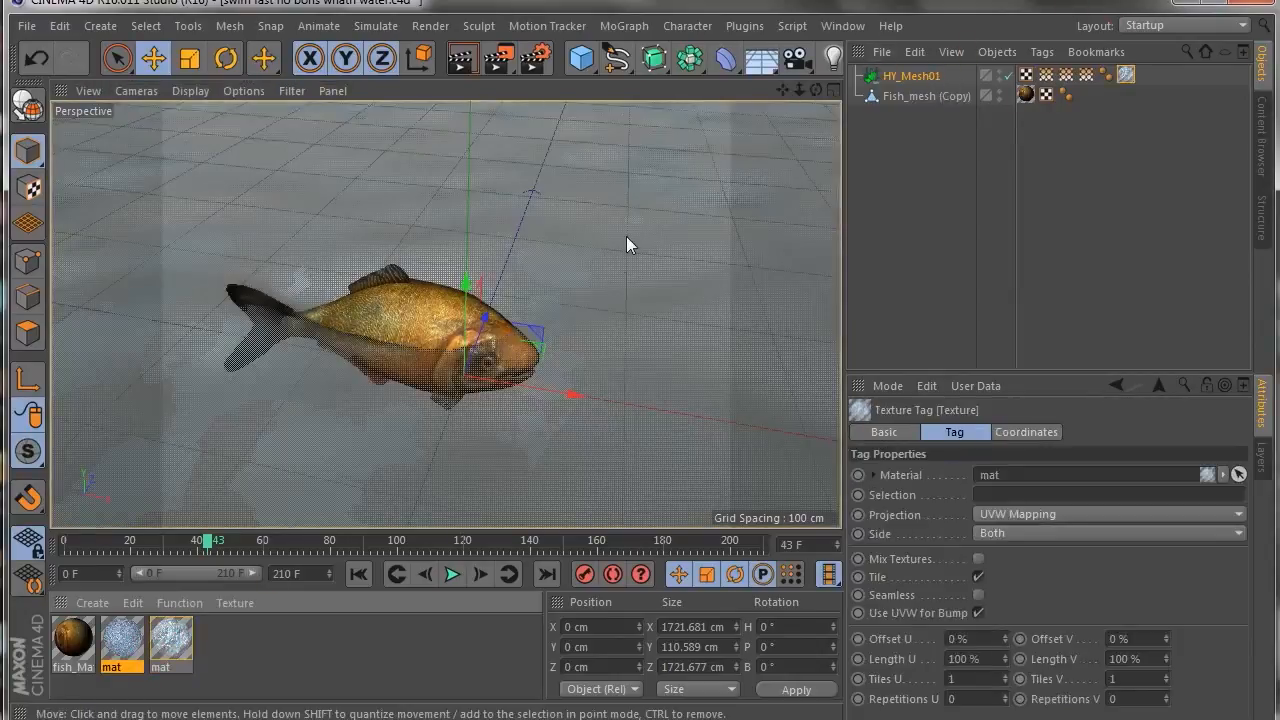
# Step: Render the active view from a new angle and review the finished river fish video while it renders
pyautogui.moveTo(816, 90); pyautogui.dragTo(760, 105)
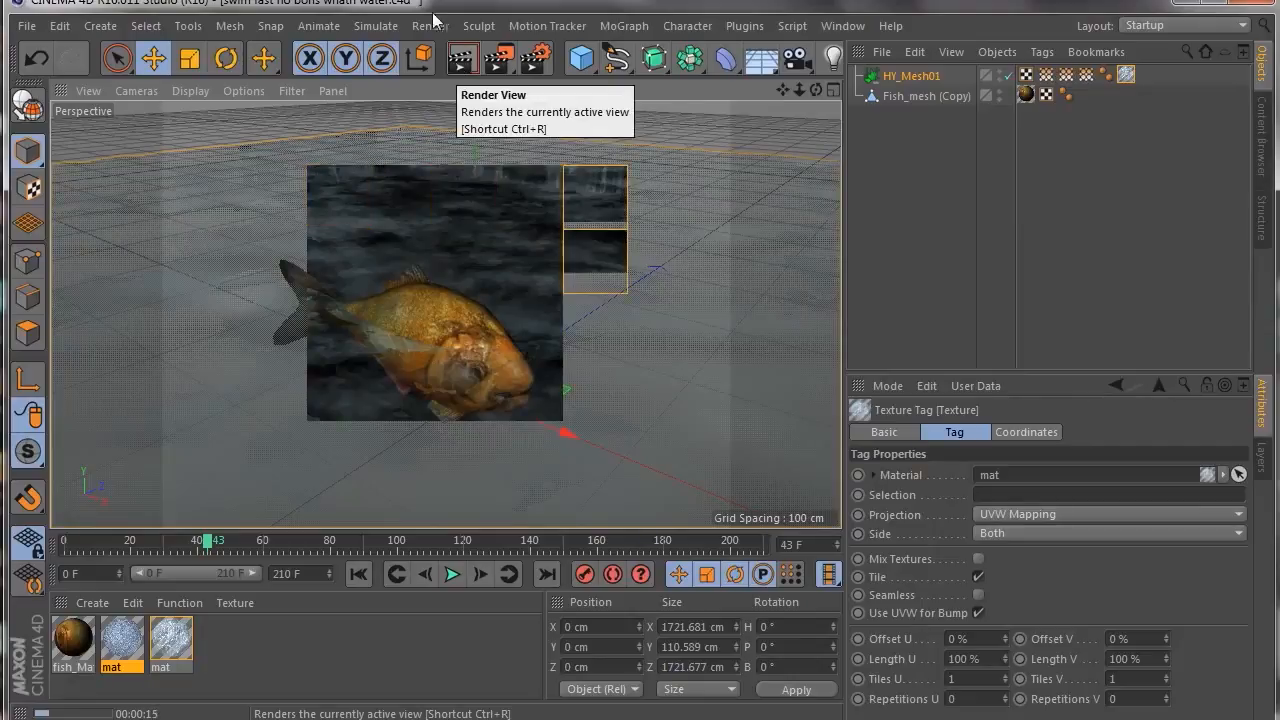
pyautogui.click(412, 645)
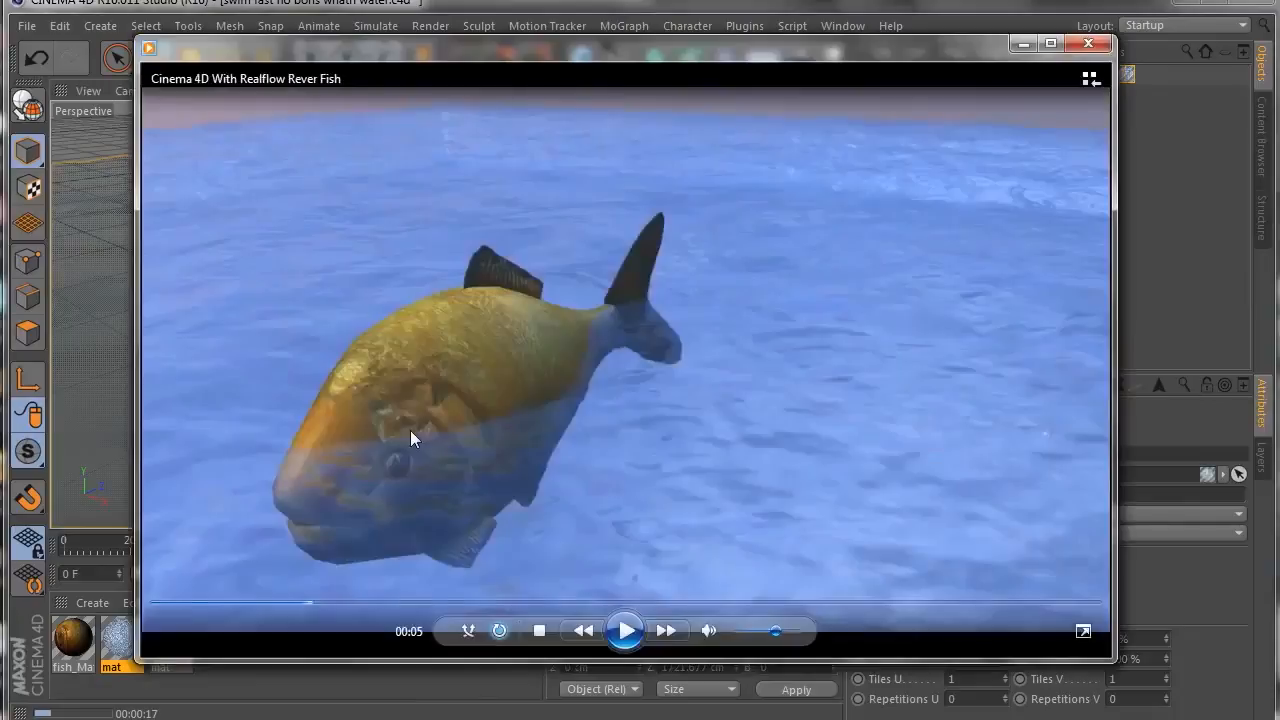
pyautogui.click(431, 604)
pyautogui.click(620, 632)
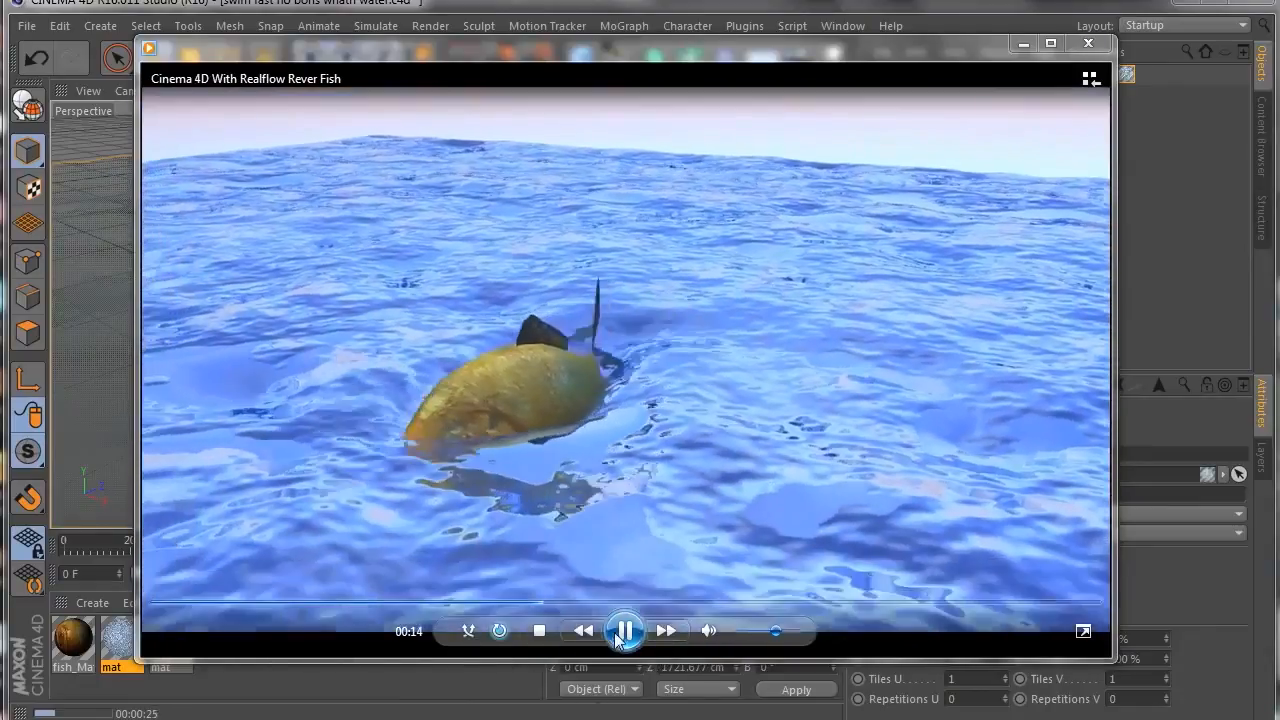
pyautogui.click(618, 640)
pyautogui.click(1026, 44)
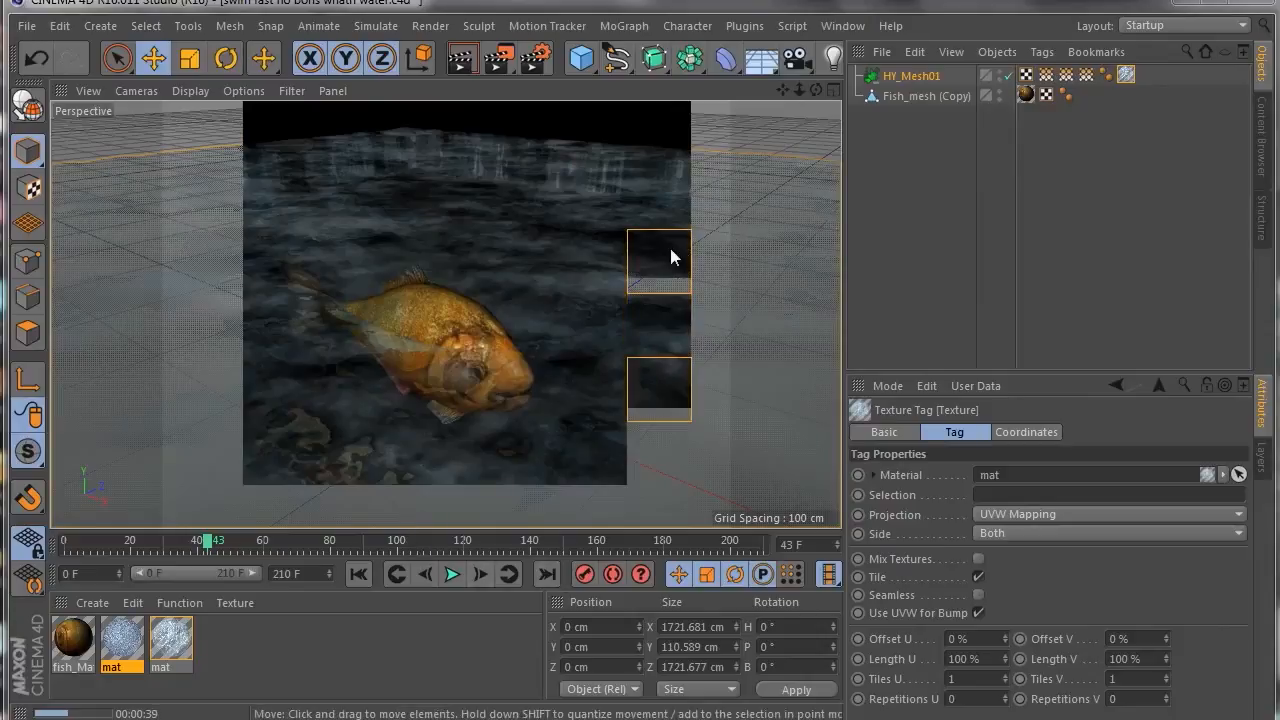
pyautogui.click(551, 219)
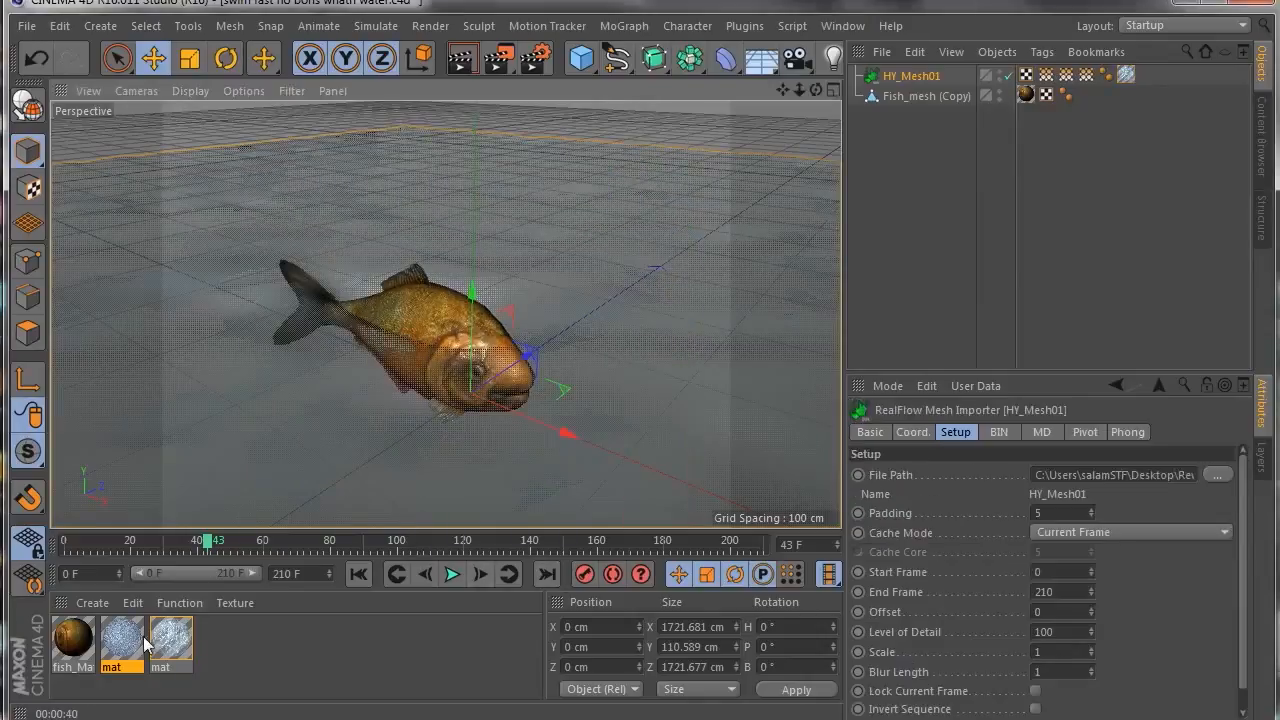
# Step: Assign the mat.372 material to the HY_Mesh01 water, advance to frame 56 and render the active view
pyautogui.moveTo(165, 643); pyautogui.dragTo(1133, 86)
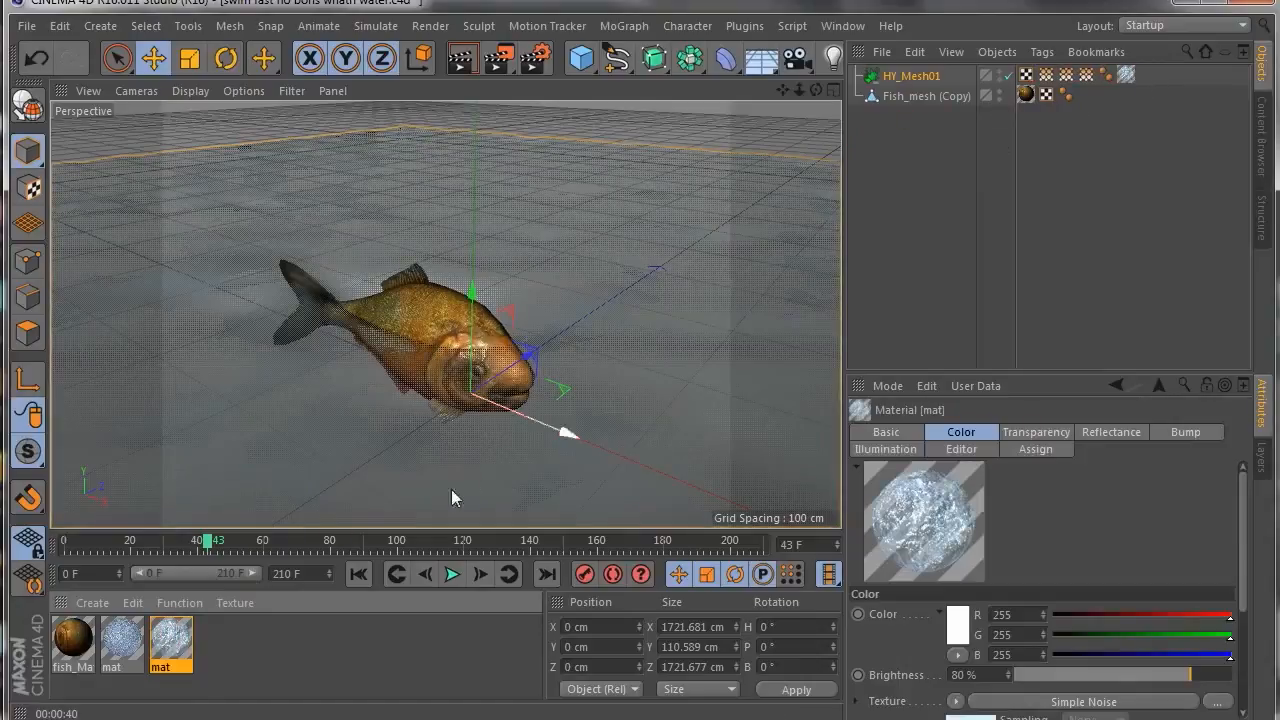
pyautogui.click(452, 574)
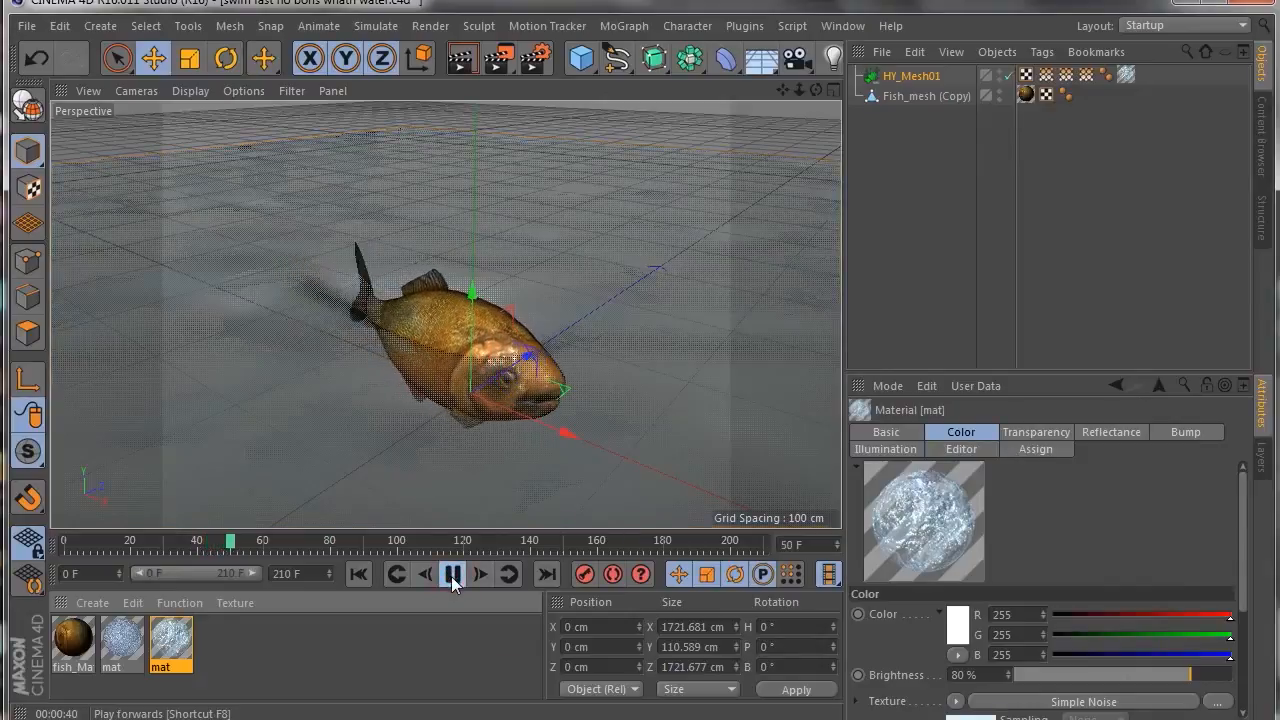
pyautogui.click(459, 60)
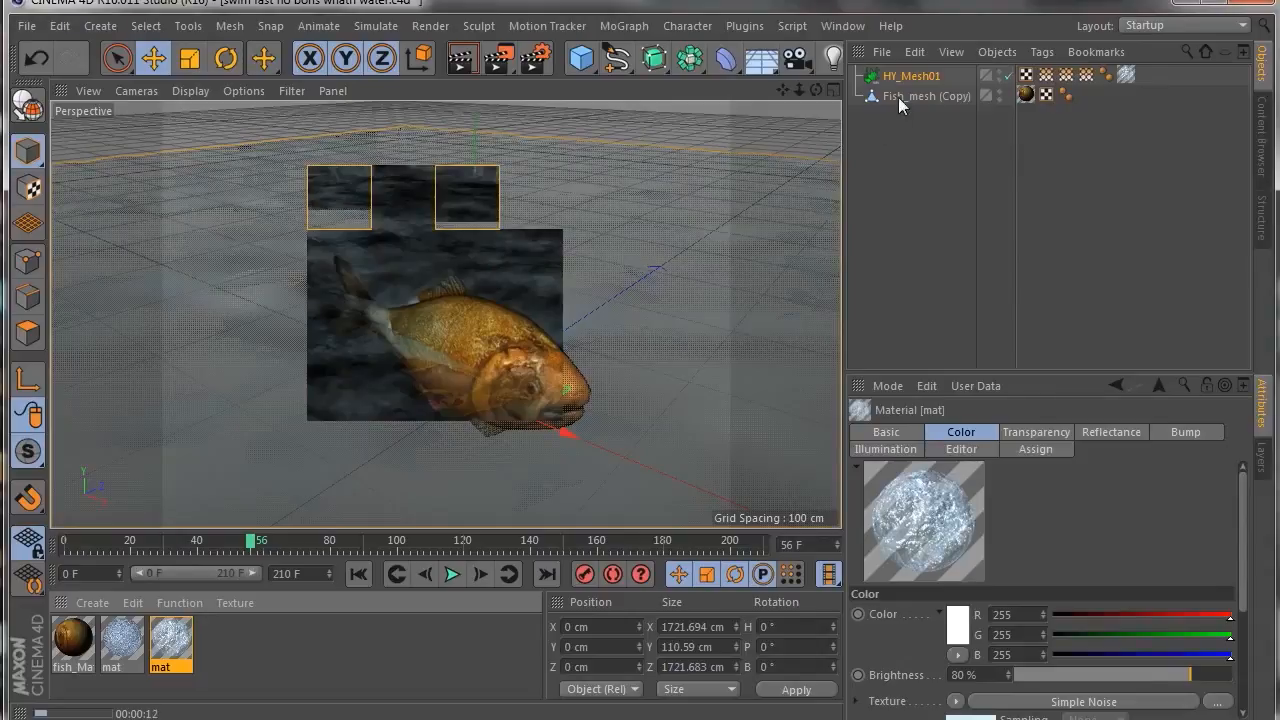
# Step: Set the render output to the HDV/HDTV 720 25 preset and change its frame rate to 30
pyautogui.click(534, 62)
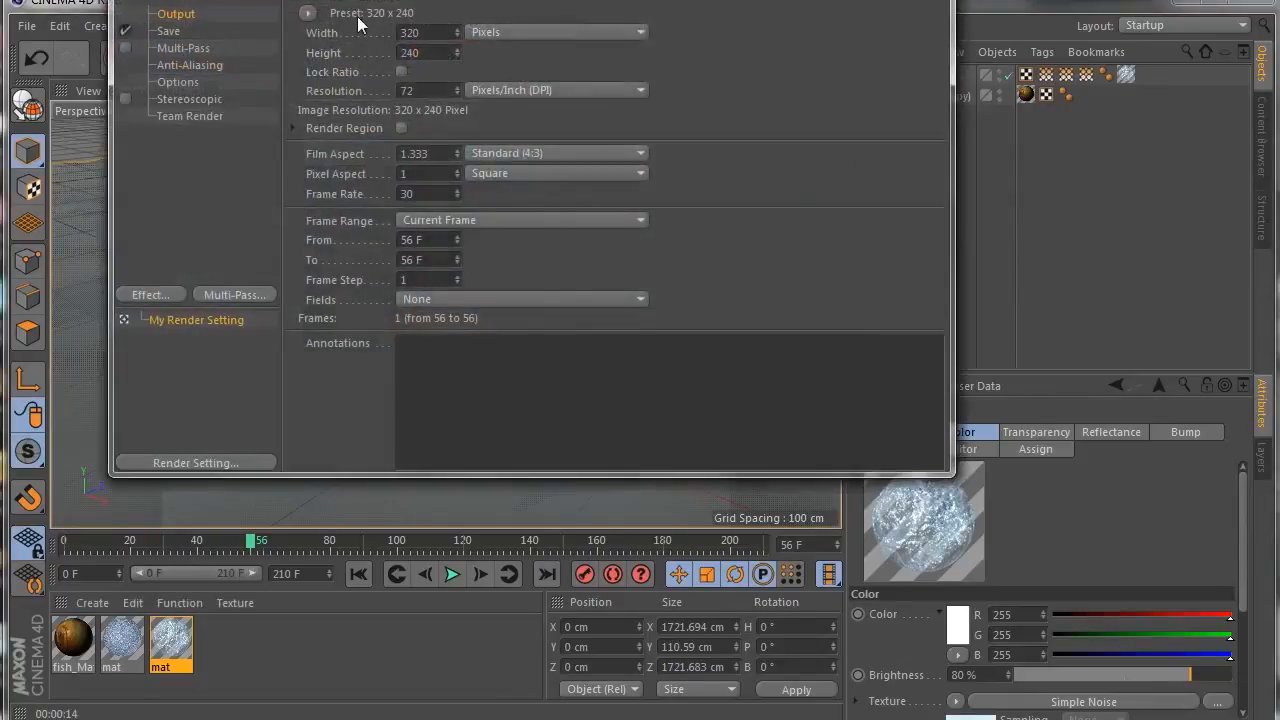
pyautogui.click(307, 13)
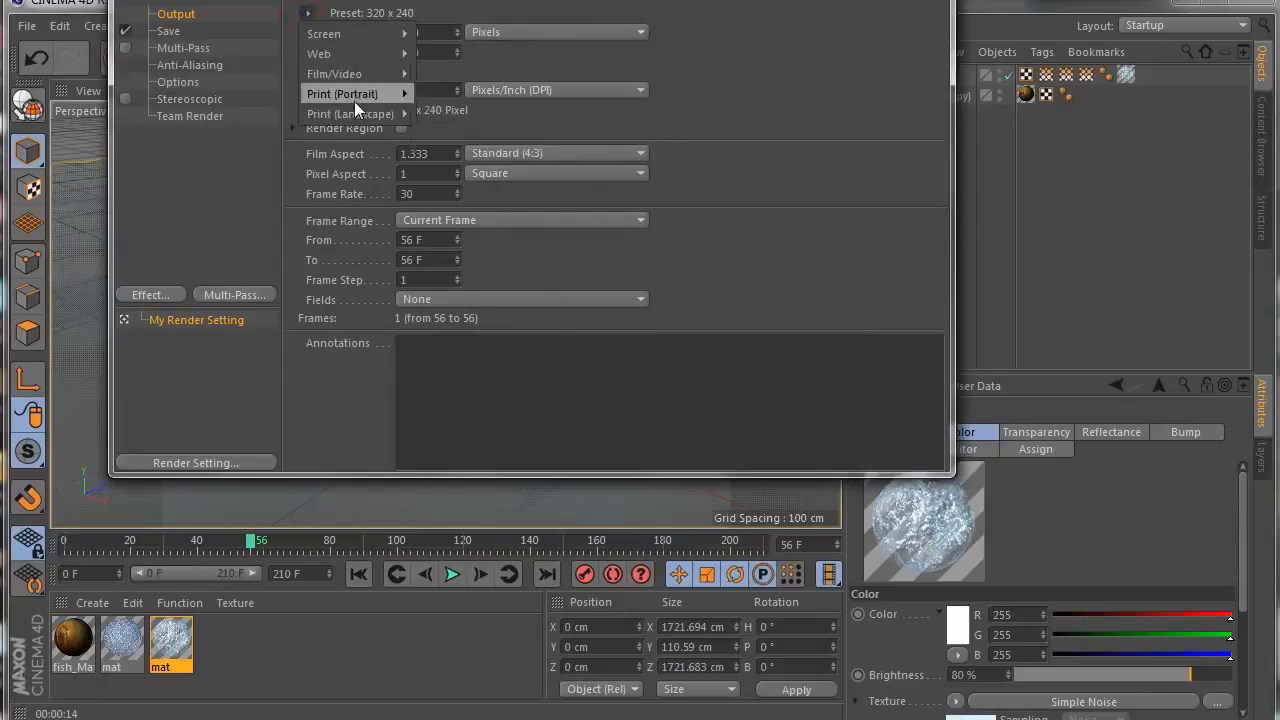
pyautogui.moveTo(363, 74)
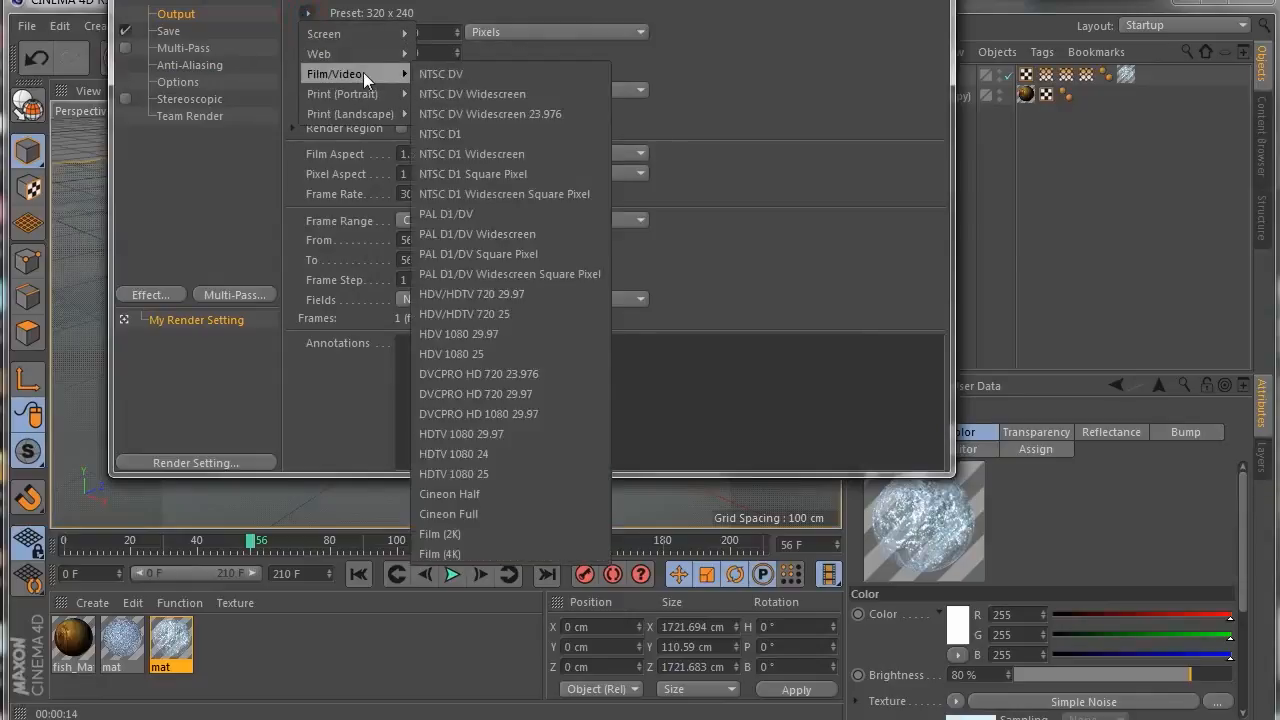
pyautogui.click(510, 313)
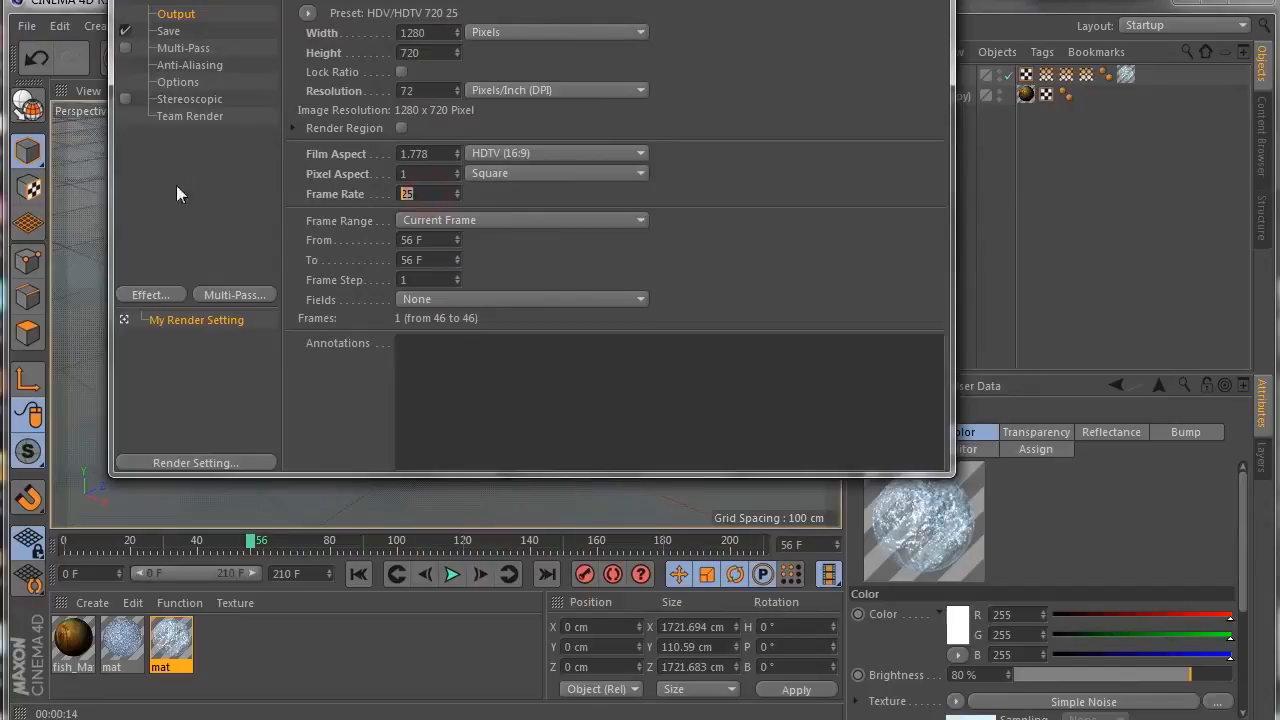
pyautogui.write('30')
pyautogui.click(792, 240)
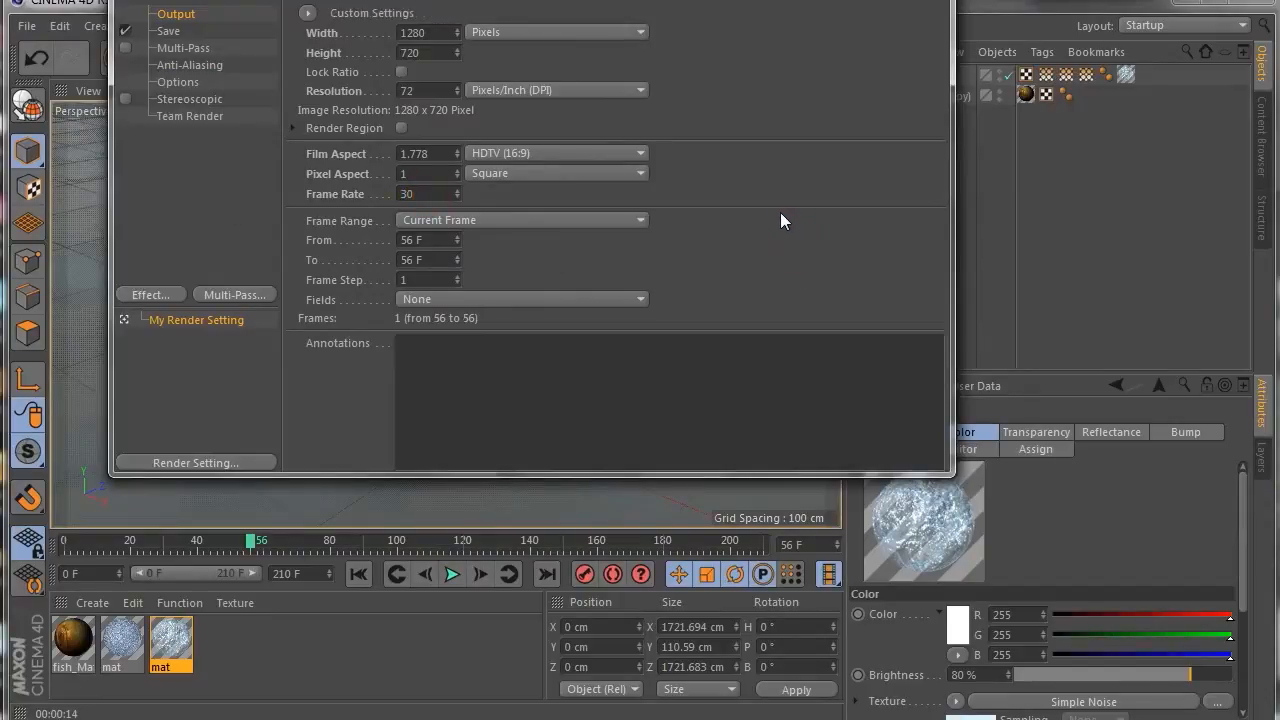
# Step: Close the render settings and replace the material assigned to the HY_Mesh01 water with mat.309 from the preset library
pyautogui.moveTo(739, 0); pyautogui.dragTo(727, 148)
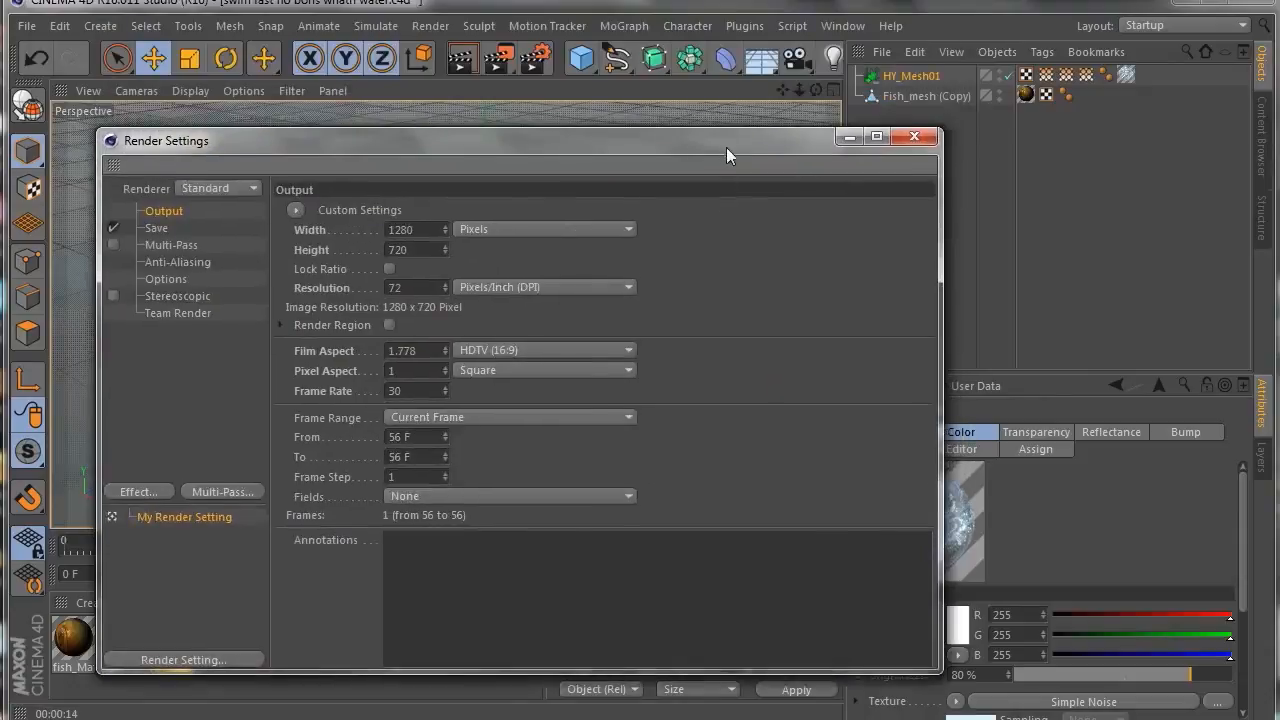
pyautogui.click(915, 137)
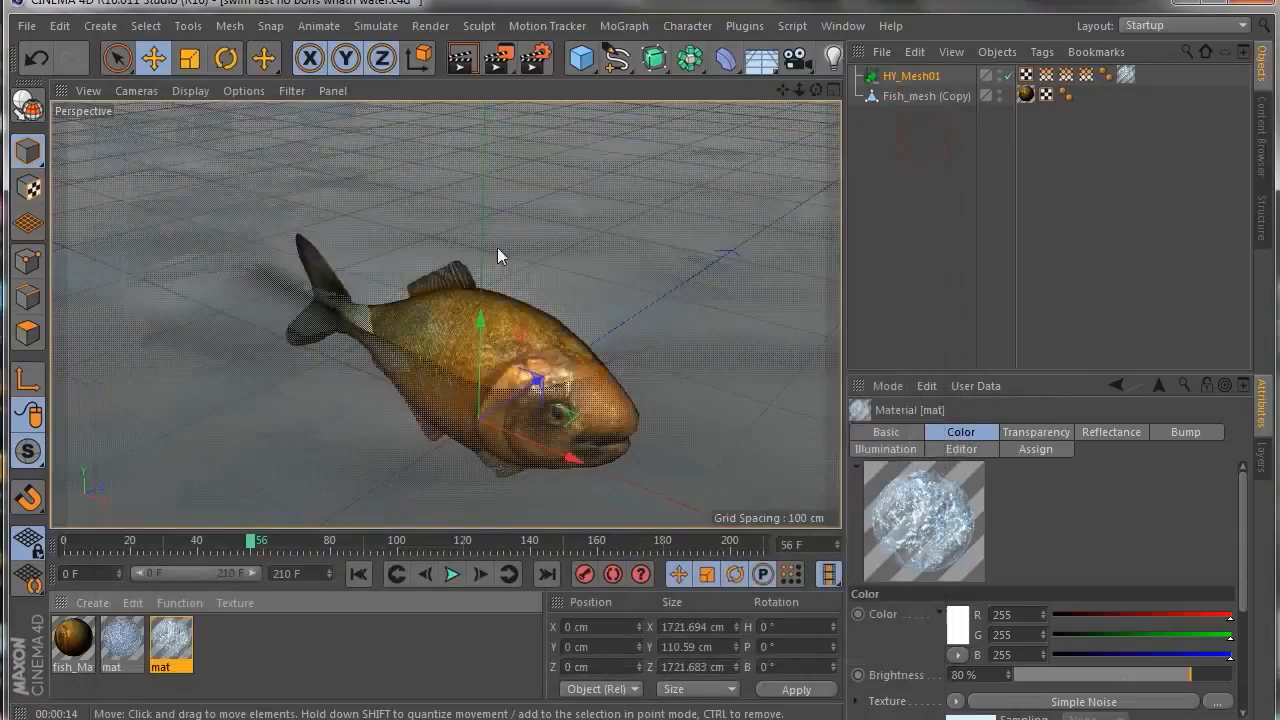
pyautogui.click(1262, 150)
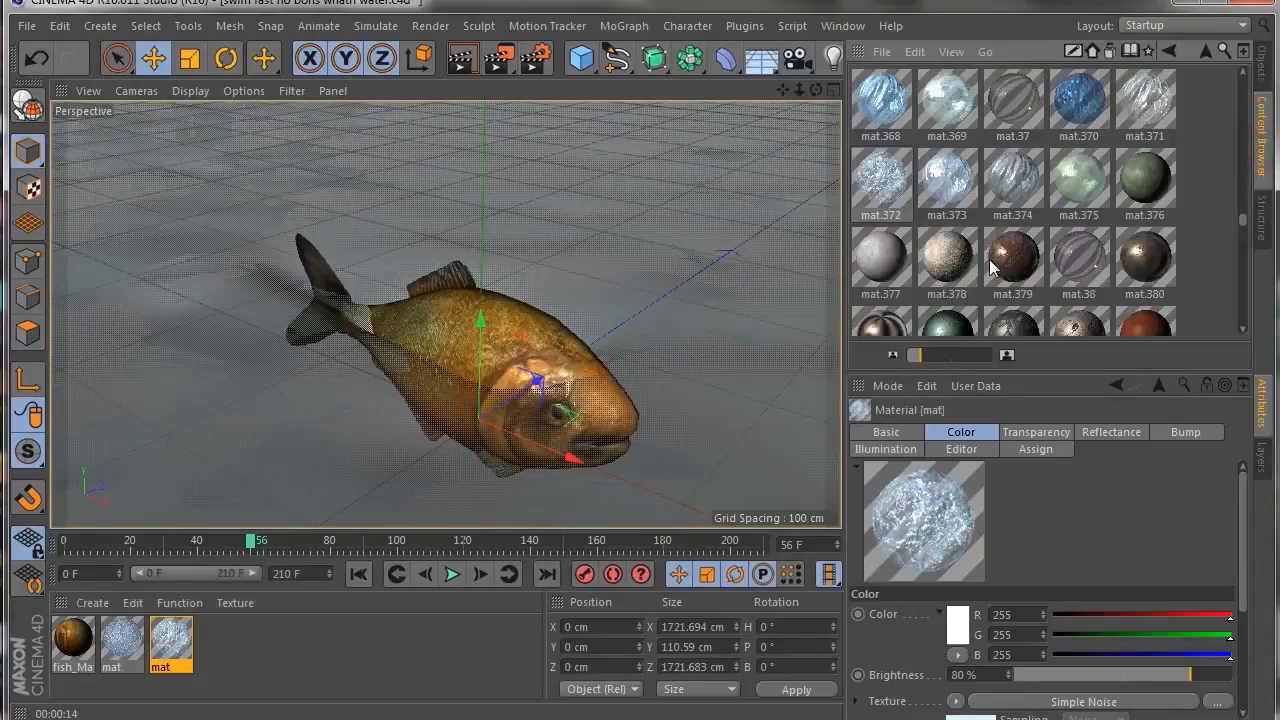
pyautogui.scroll(-4, 993, 267)
pyautogui.scroll(5, 990, 266)
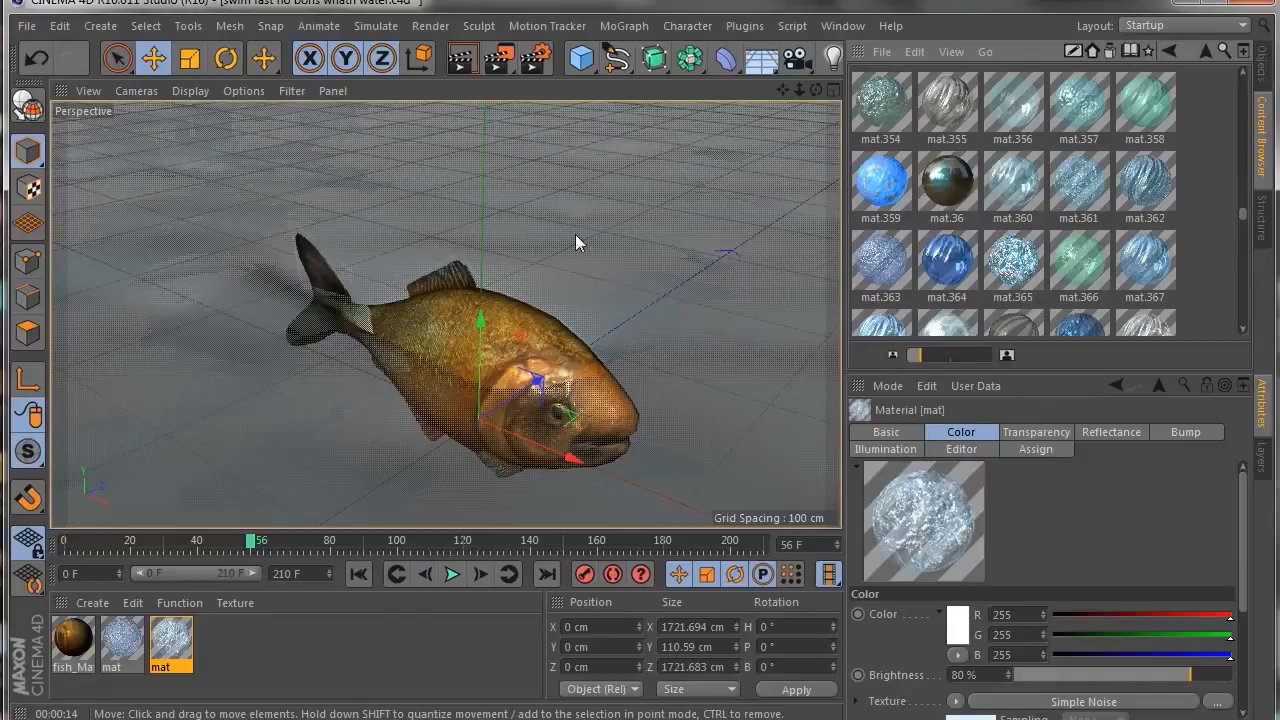
pyautogui.scroll(5, 1015, 197)
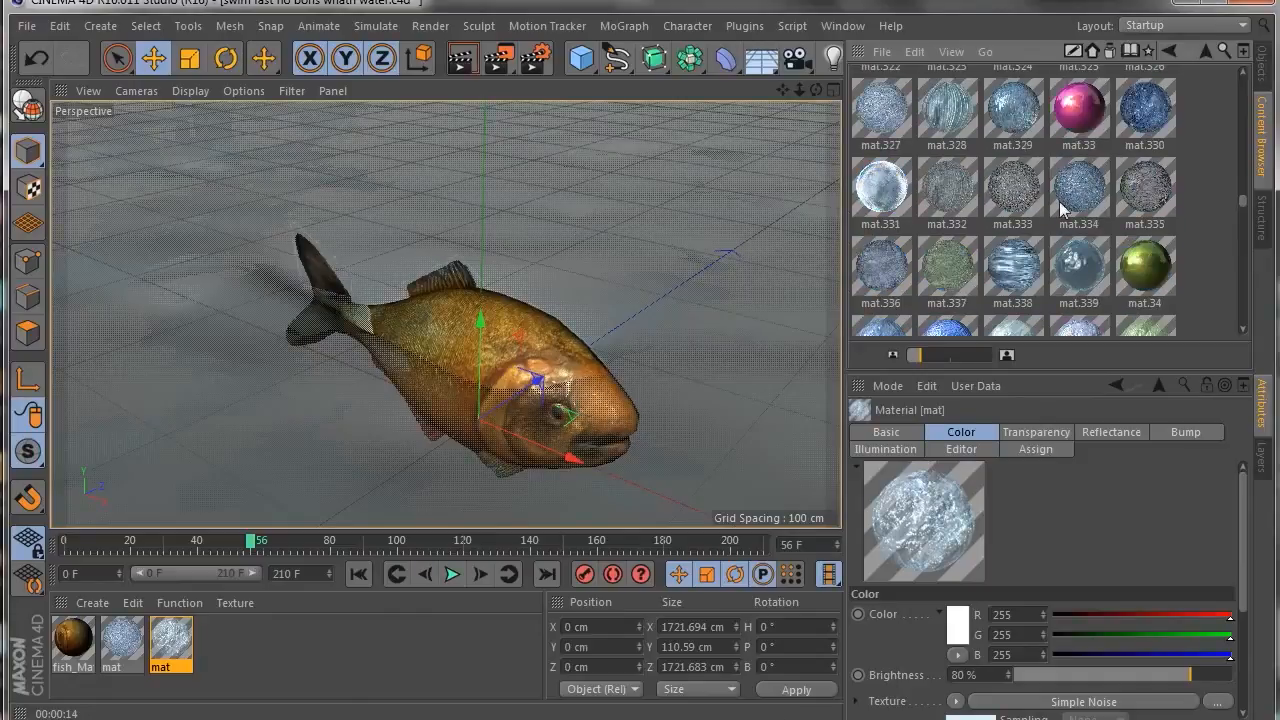
pyautogui.scroll(3, 1068, 195)
pyautogui.scroll(2, 538, 357)
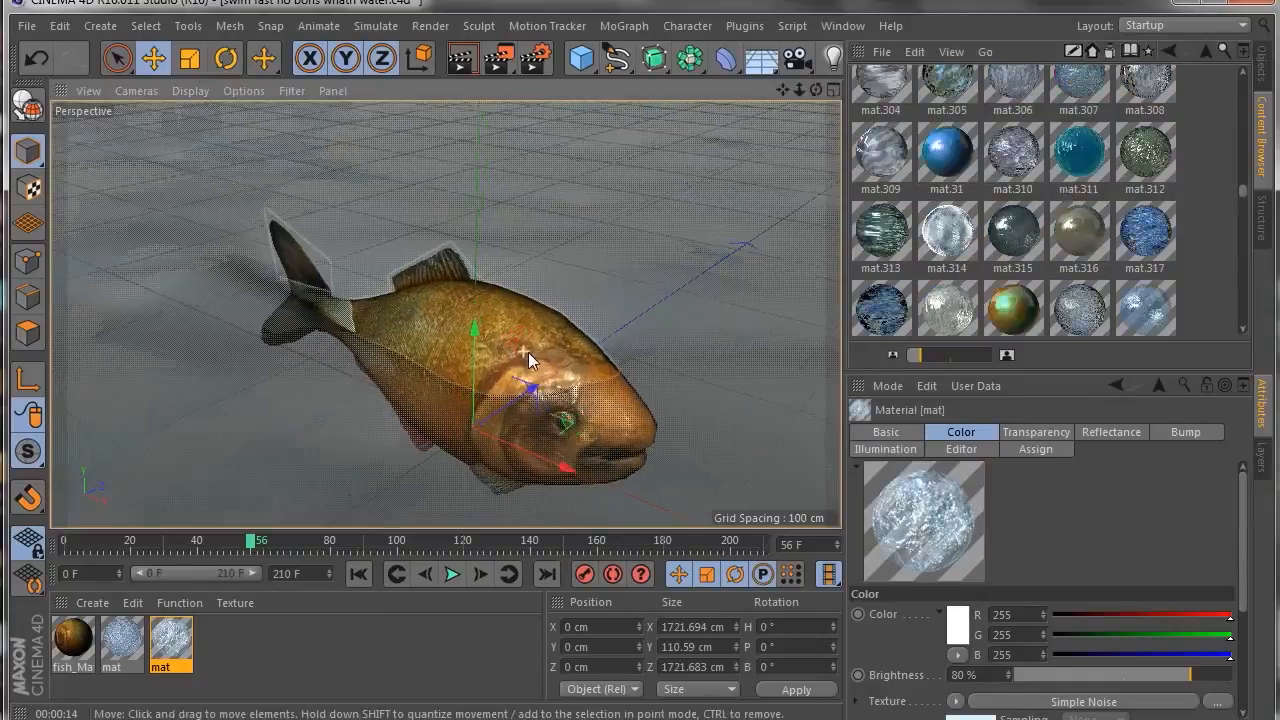
pyautogui.scroll(-3, 670, 339)
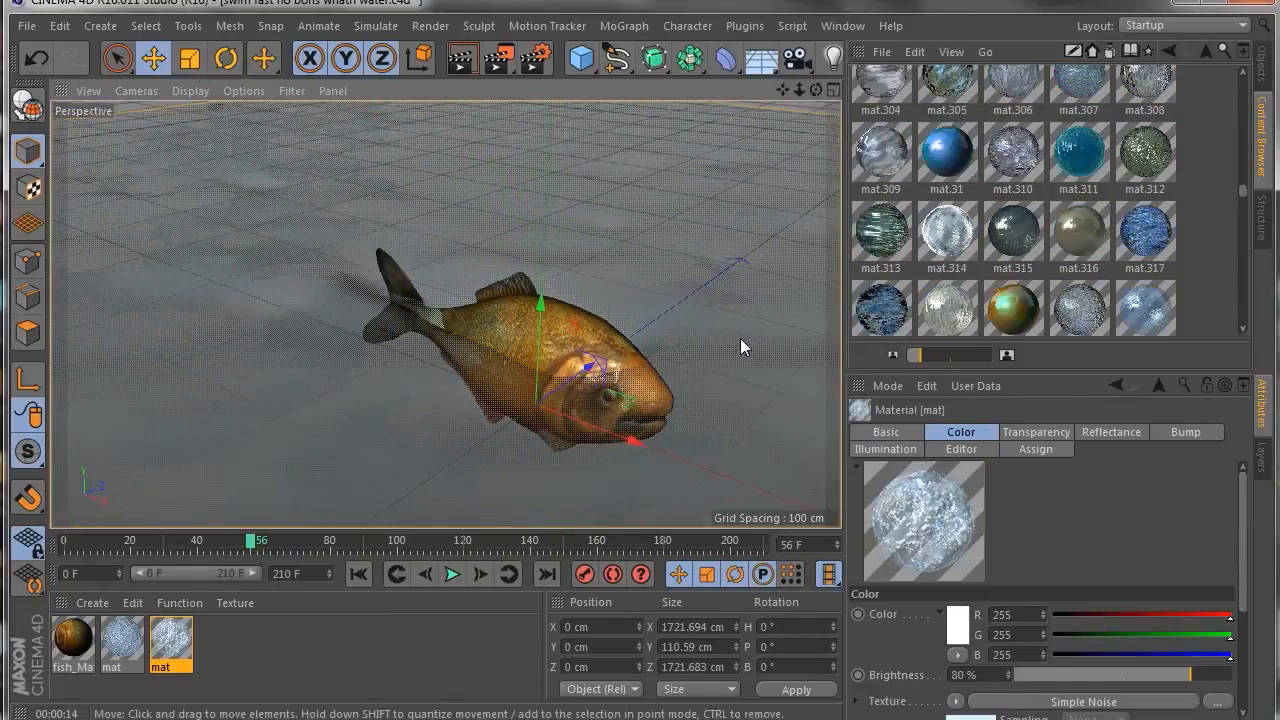
pyautogui.keyDown('alt'); pyautogui.moveTo(657, 357); pyautogui.dragTo(684, 345); pyautogui.keyUp('alt')
pyautogui.scroll(2, 985, 172)
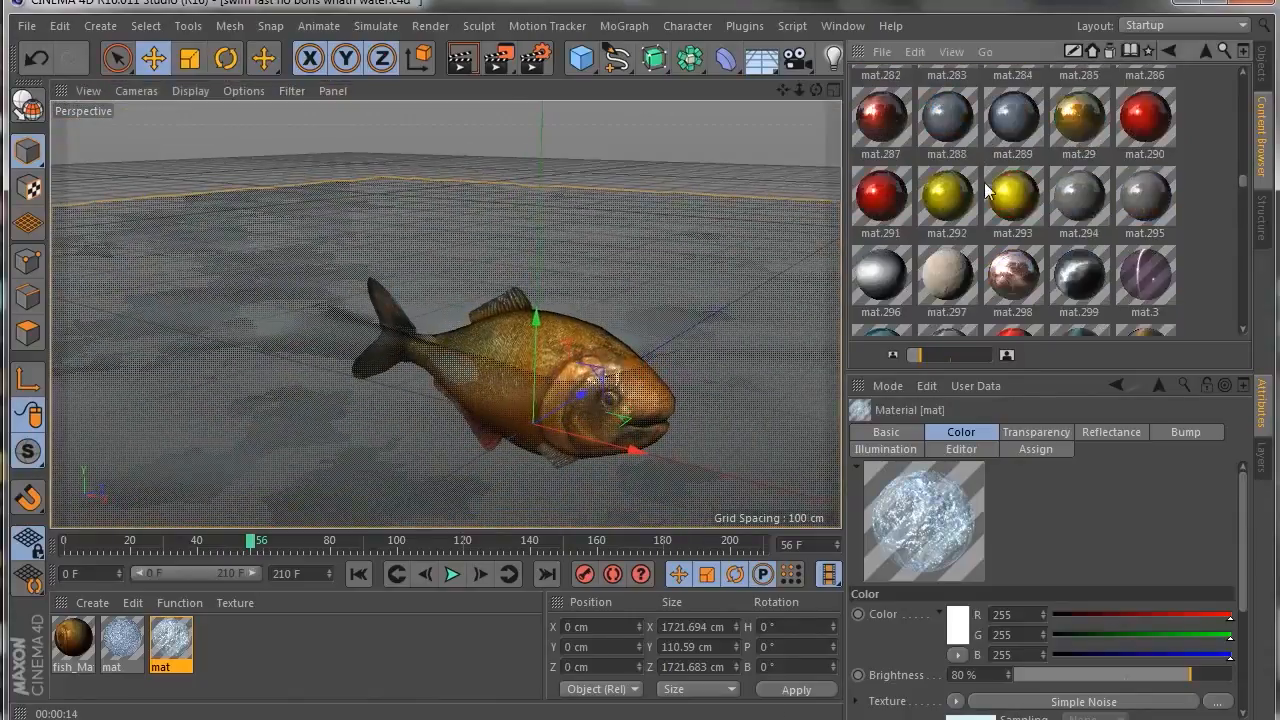
pyautogui.scroll(-3, 985, 192)
pyautogui.click(885, 151)
pyautogui.moveTo(880, 152); pyautogui.dragTo(170, 650)
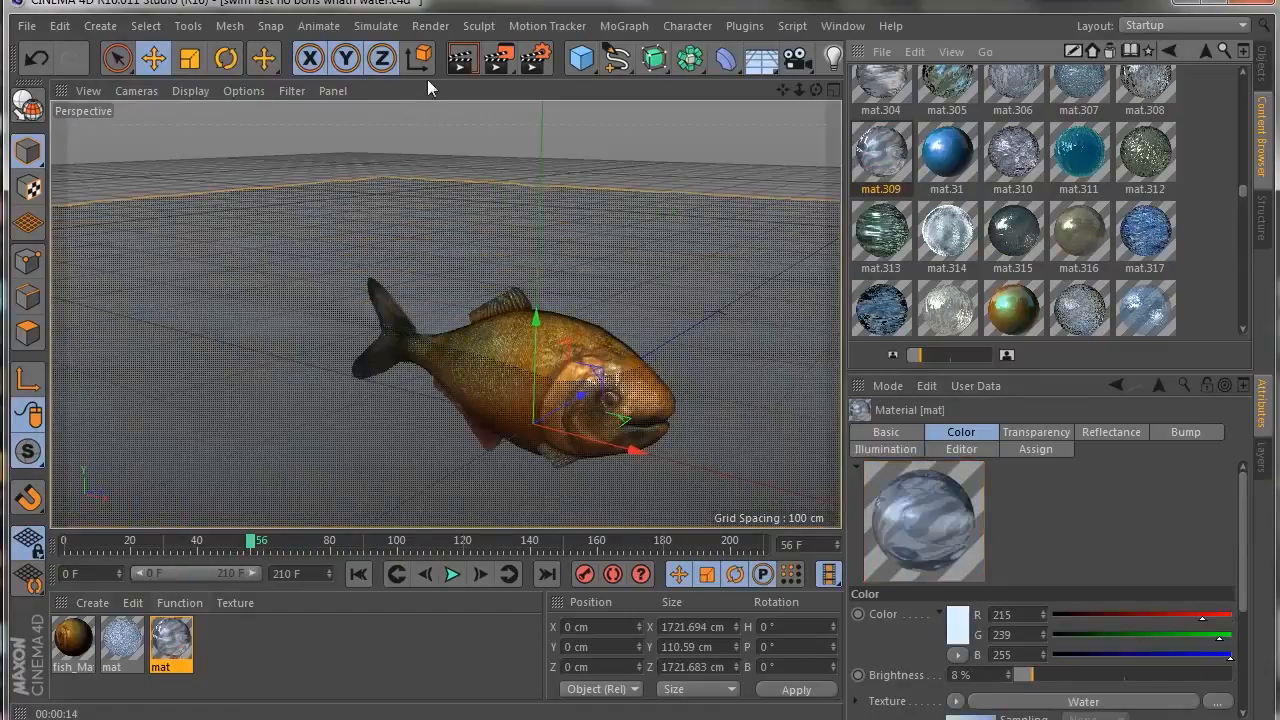
# Step: Test-render the active view, then disable the Transparency channel of the mat.309 water material
pyautogui.click(468, 63)
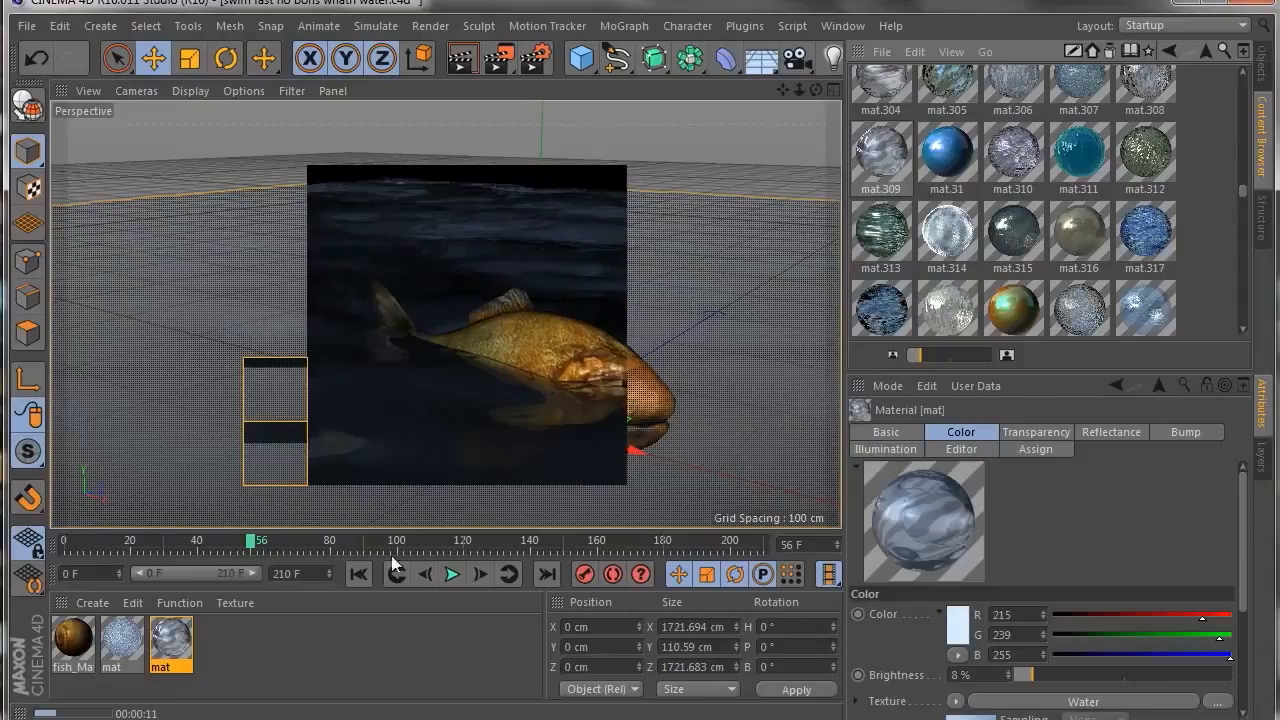
pyautogui.click(280, 651)
pyautogui.doubleClick(165, 645)
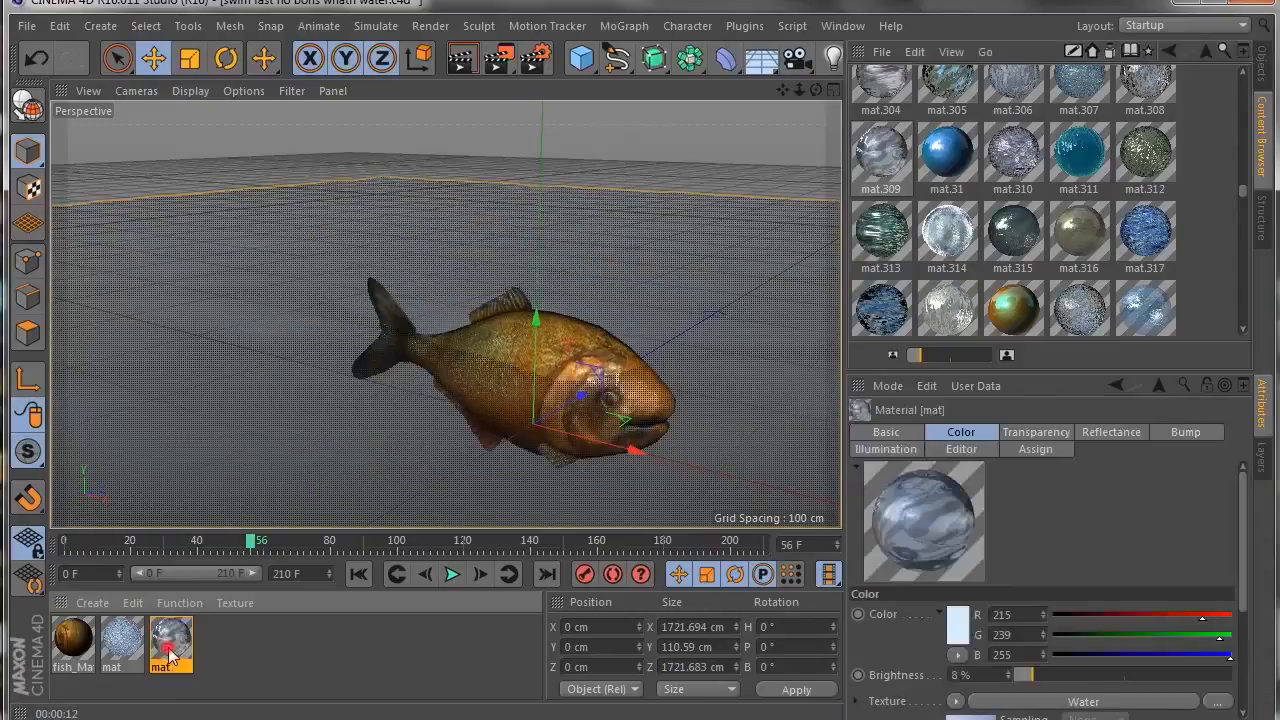
pyautogui.moveTo(420, 91); pyautogui.dragTo(801, 119)
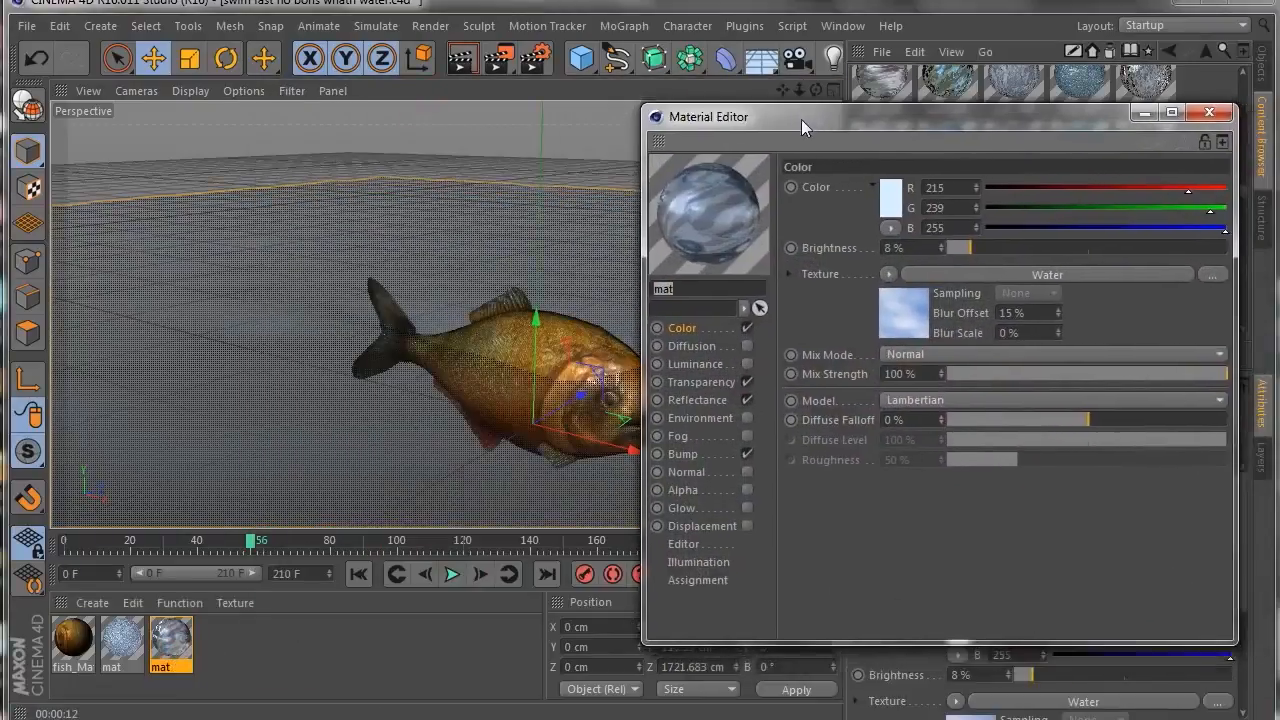
pyautogui.click(746, 383)
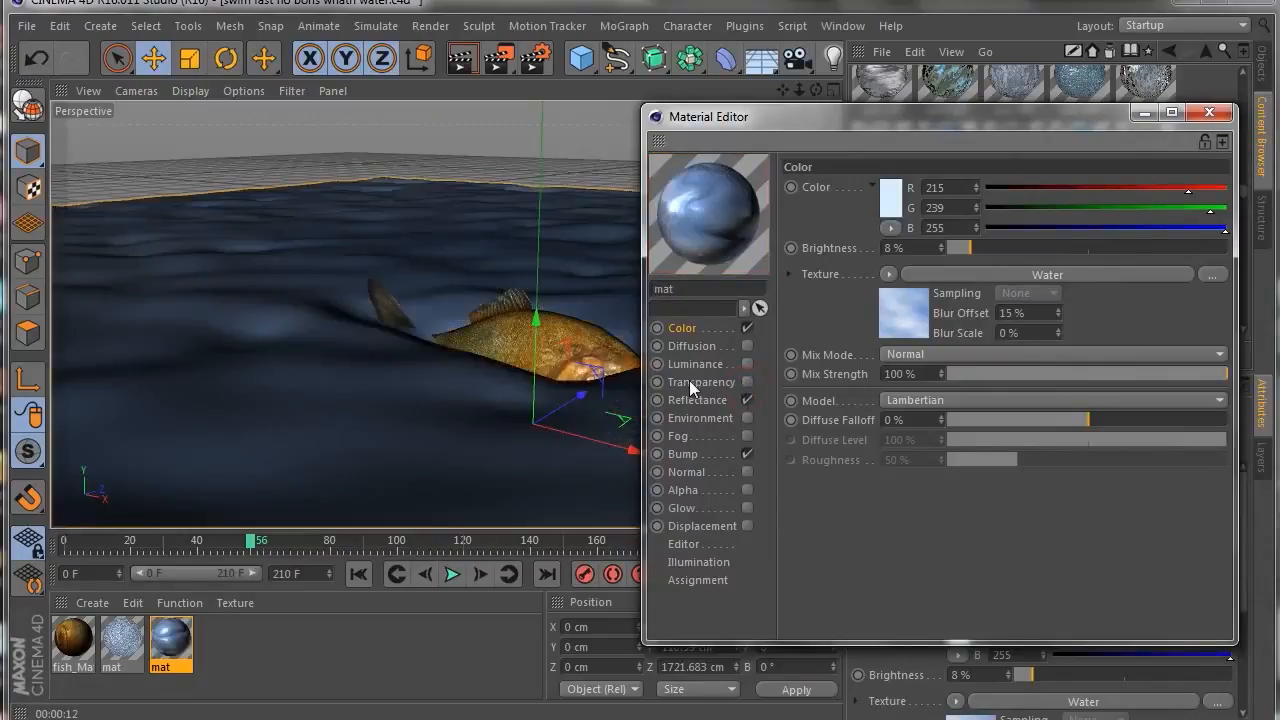
pyautogui.click(709, 381)
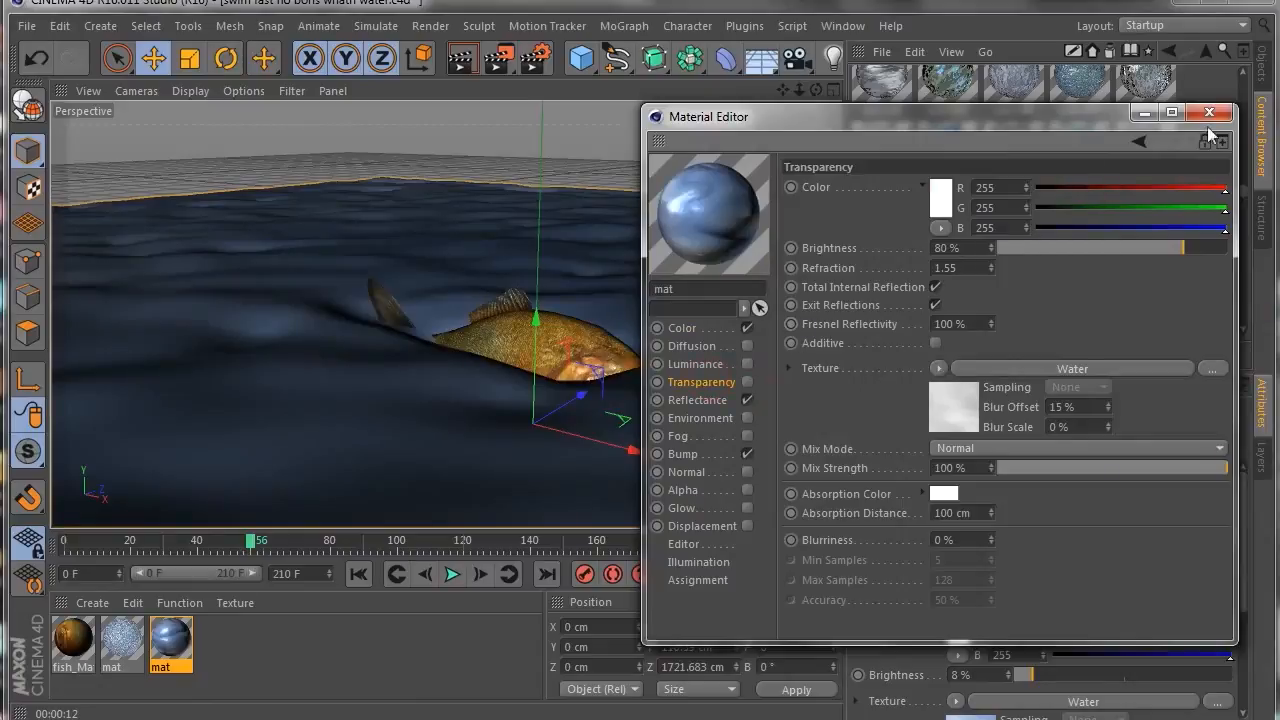
# Step: Render the opaque water in the active view, render it again from another angle, and reframe the fish from above
pyautogui.click(467, 66)
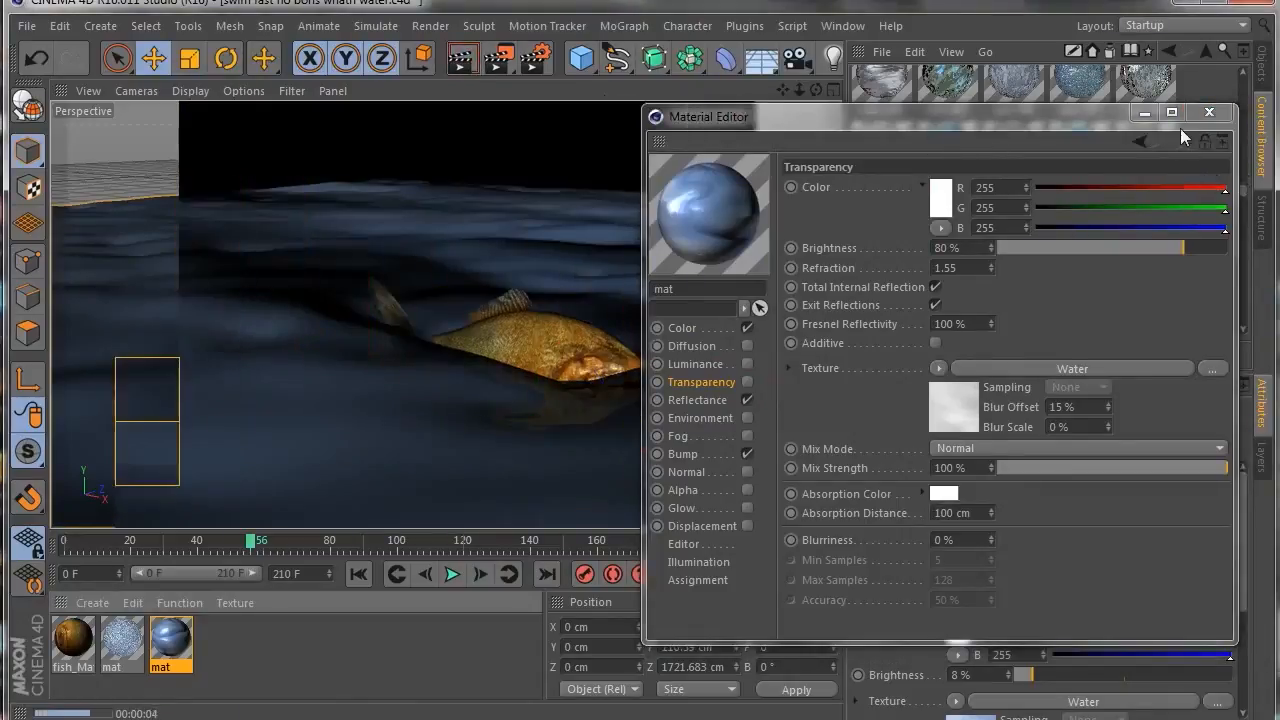
pyautogui.moveTo(1061, 118); pyautogui.dragTo(1279, 422)
pyautogui.moveTo(815, 91); pyautogui.dragTo(540, 97)
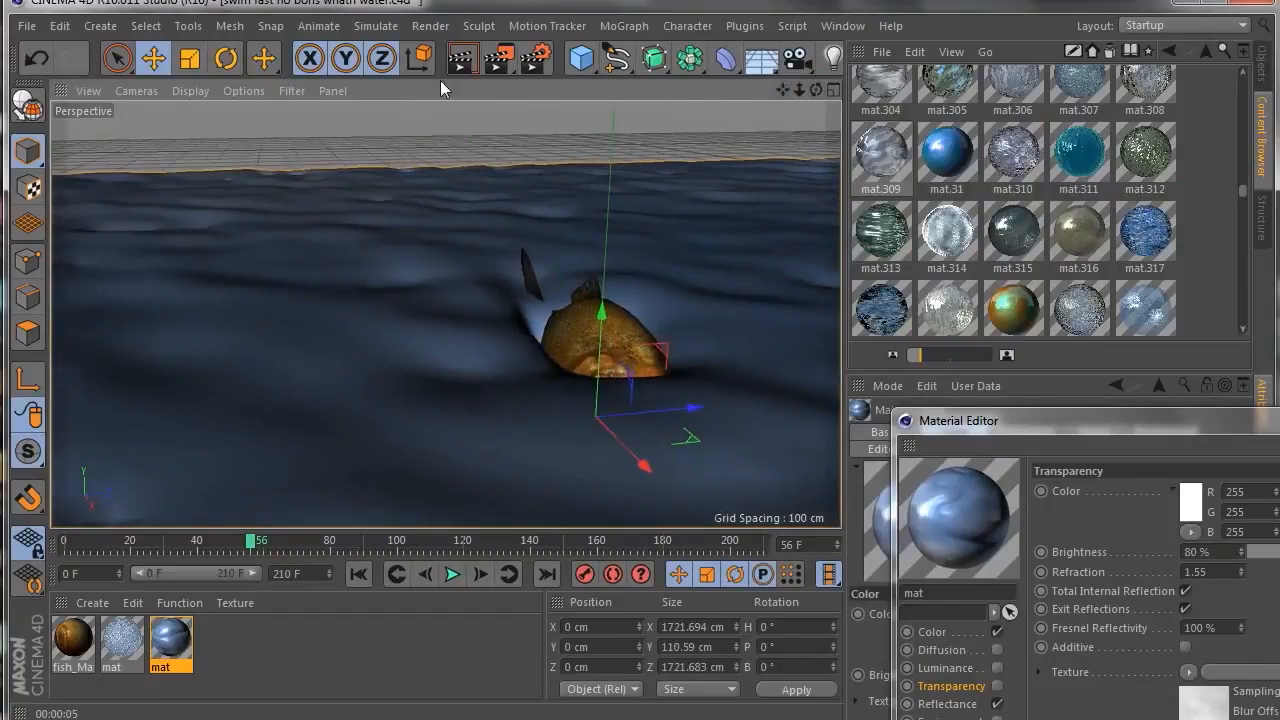
pyautogui.click(461, 58)
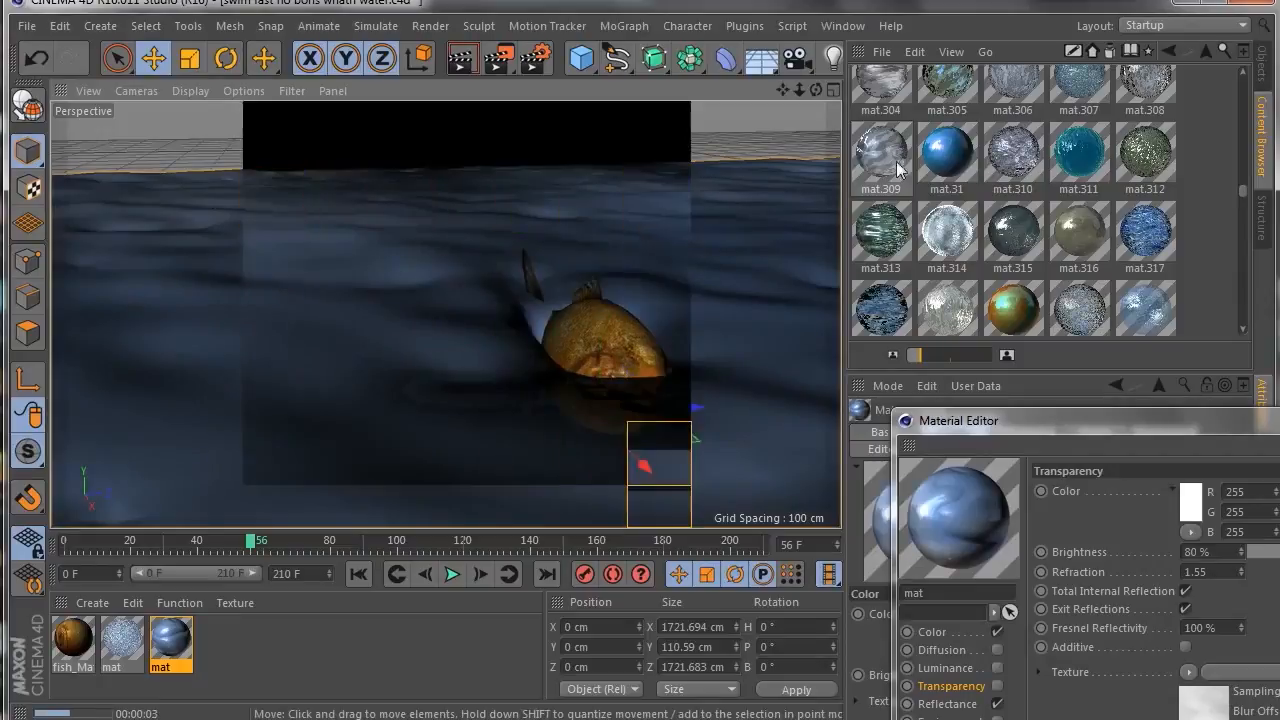
pyautogui.click(817, 89)
pyautogui.moveTo(817, 89); pyautogui.dragTo(856, 140)
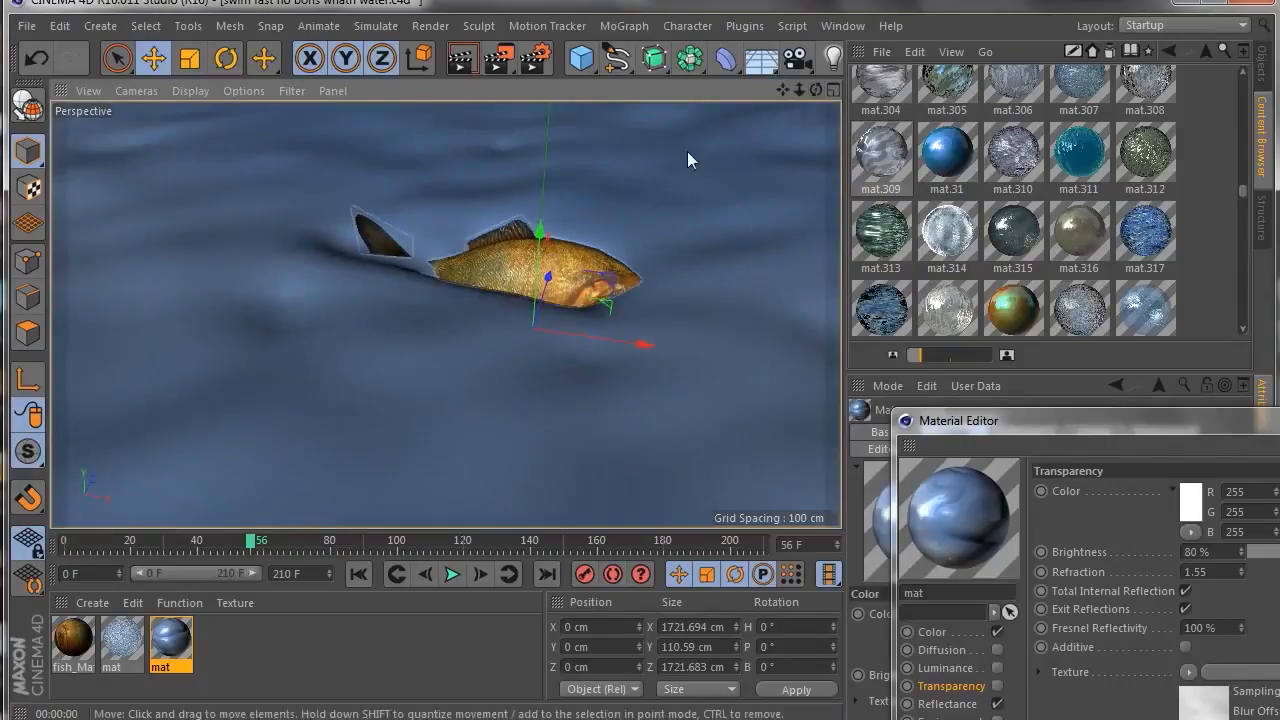
pyautogui.moveTo(781, 91); pyautogui.dragTo(711, 101)
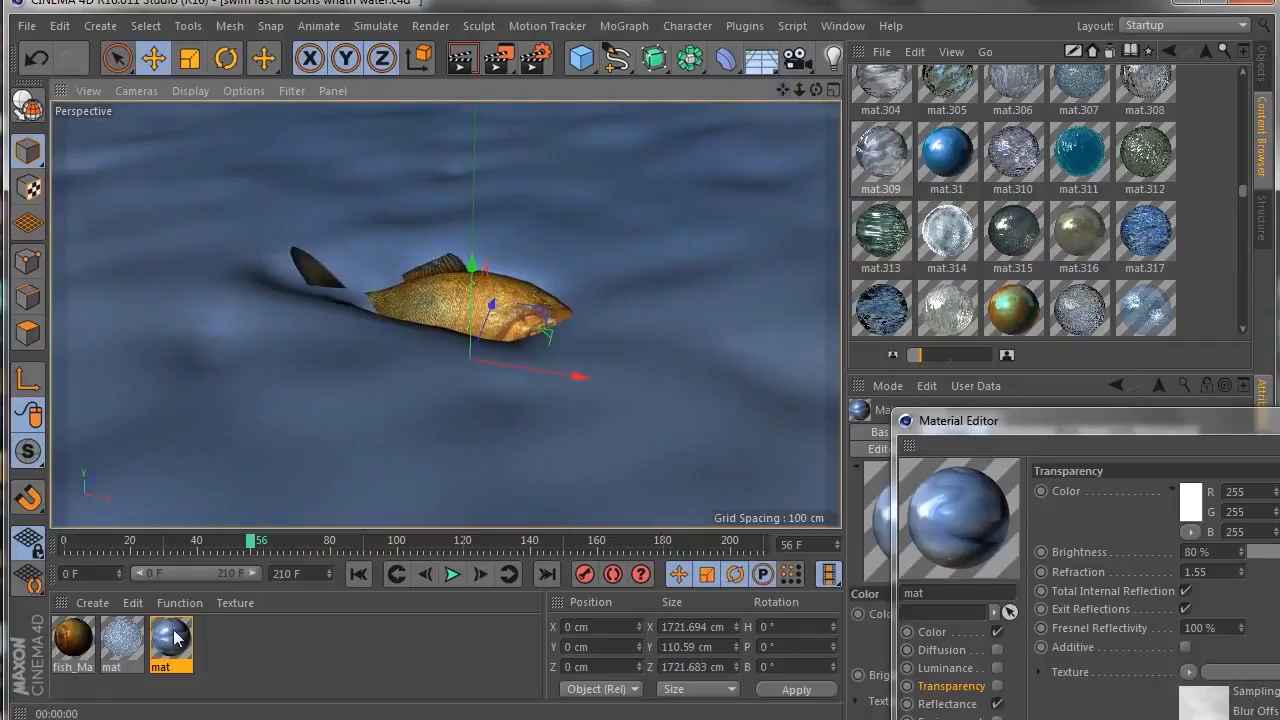
# Step: Disable Bump but keep Transparency enabled on the pale blue noise-textured water material, and assign it to HY_Mesh01
pyautogui.click(122, 640)
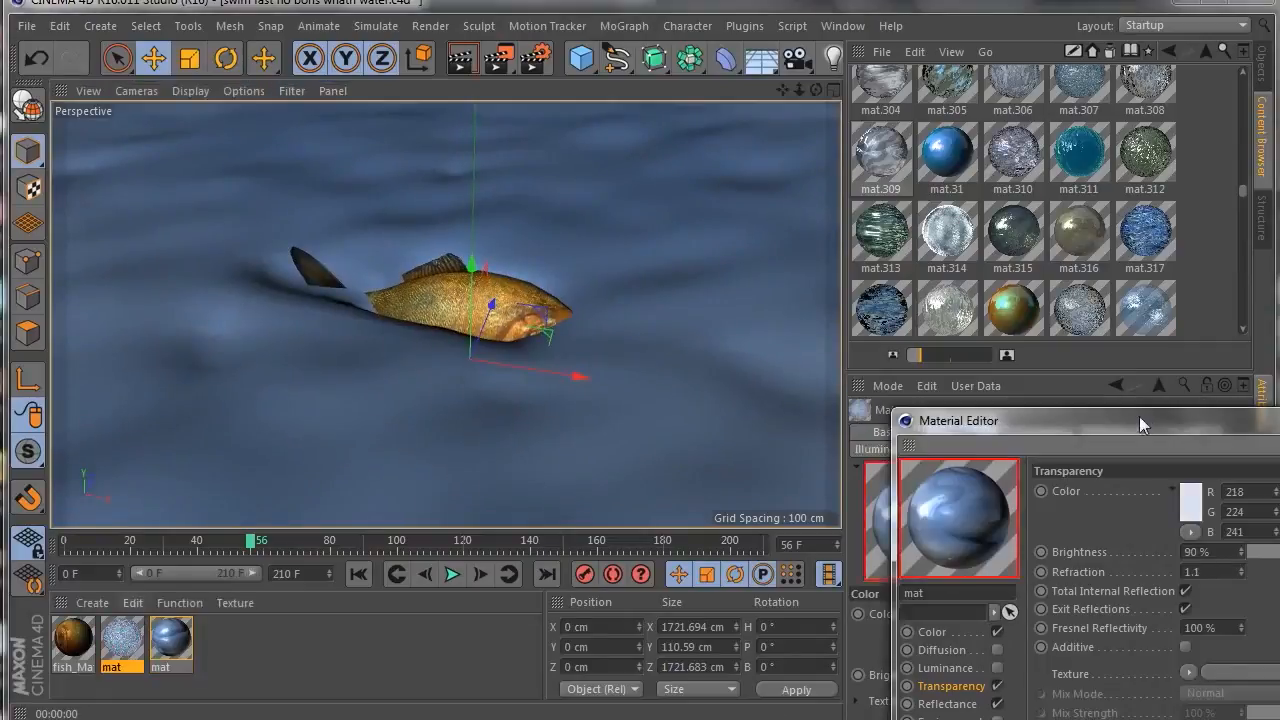
pyautogui.moveTo(1143, 429); pyautogui.dragTo(574, 136)
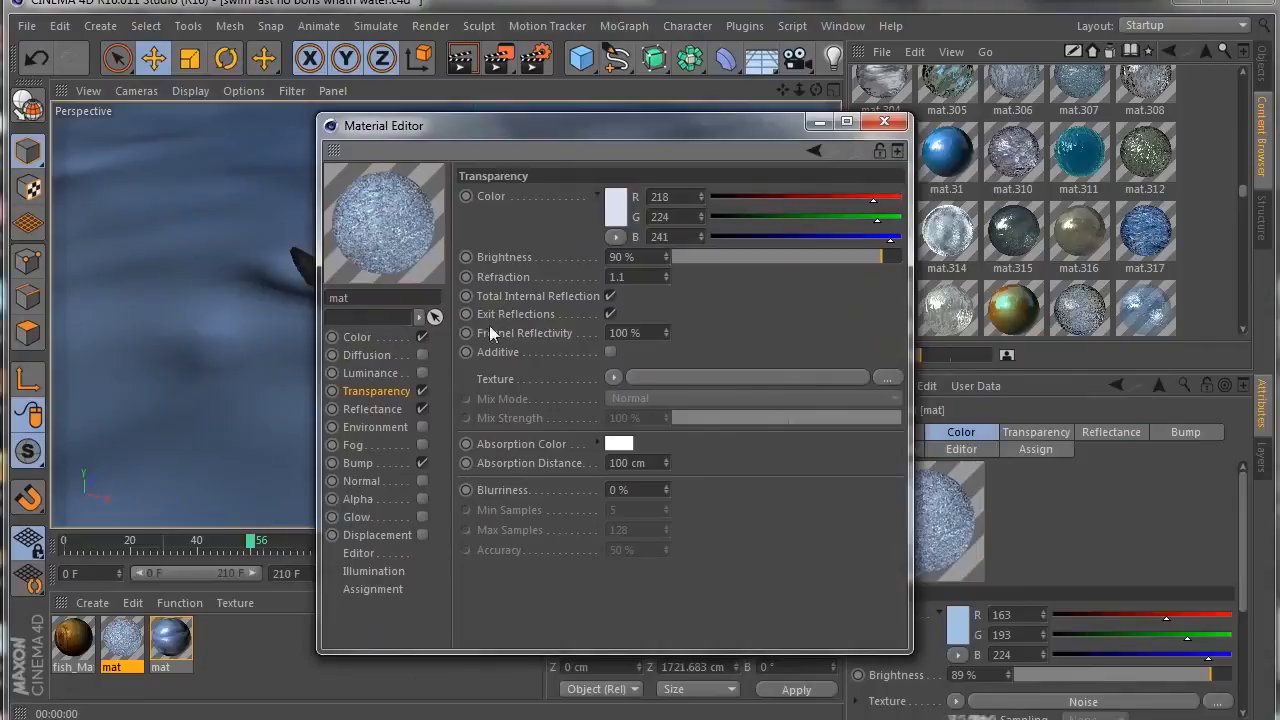
pyautogui.click(421, 463)
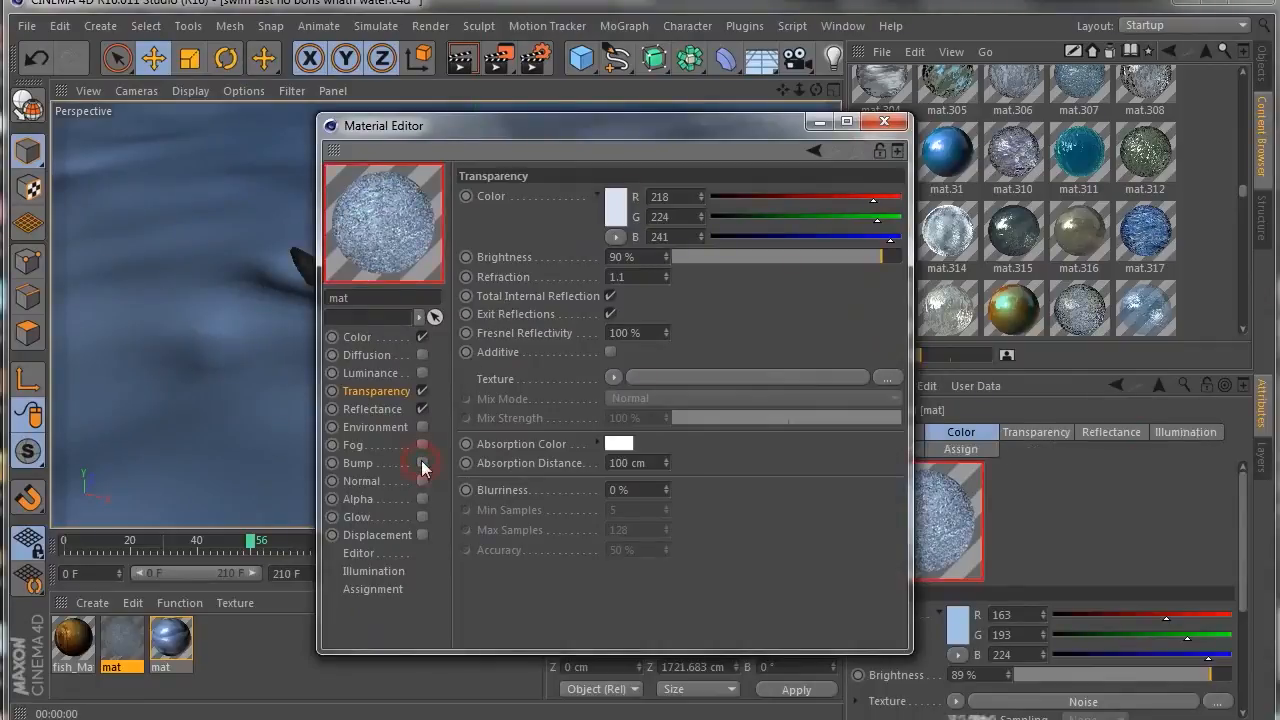
pyautogui.click(421, 391)
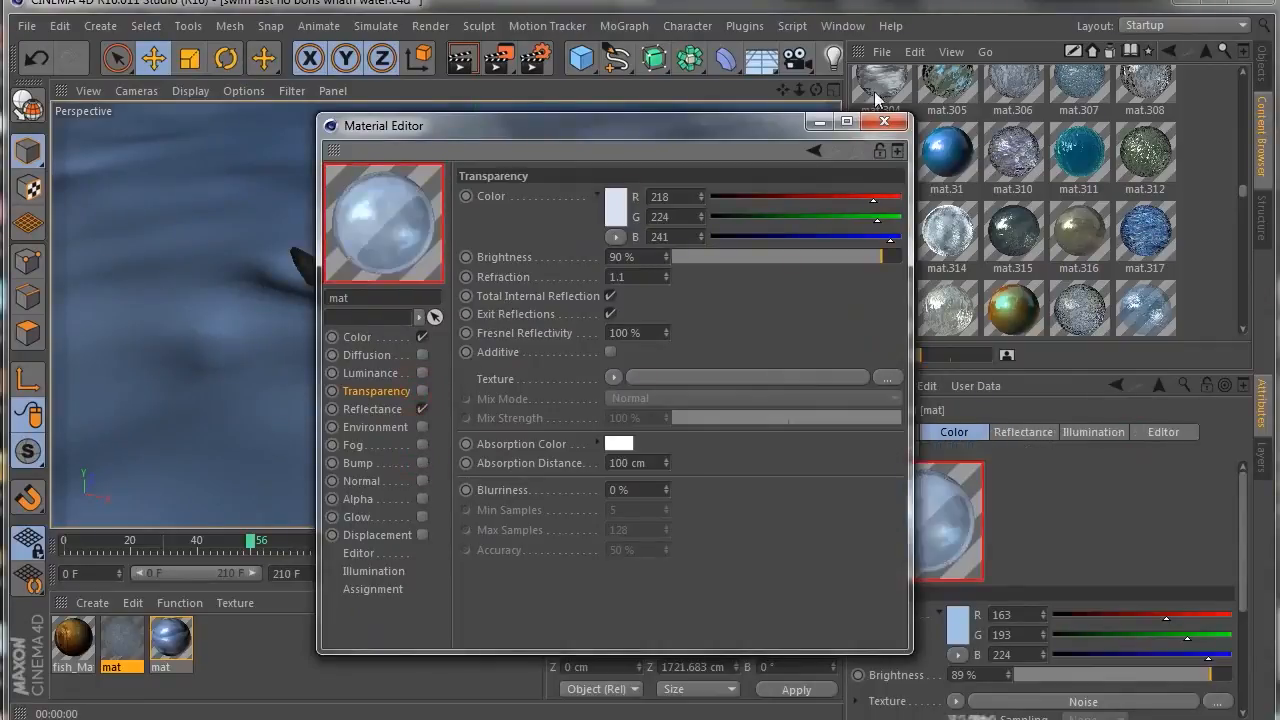
pyautogui.click(420, 392)
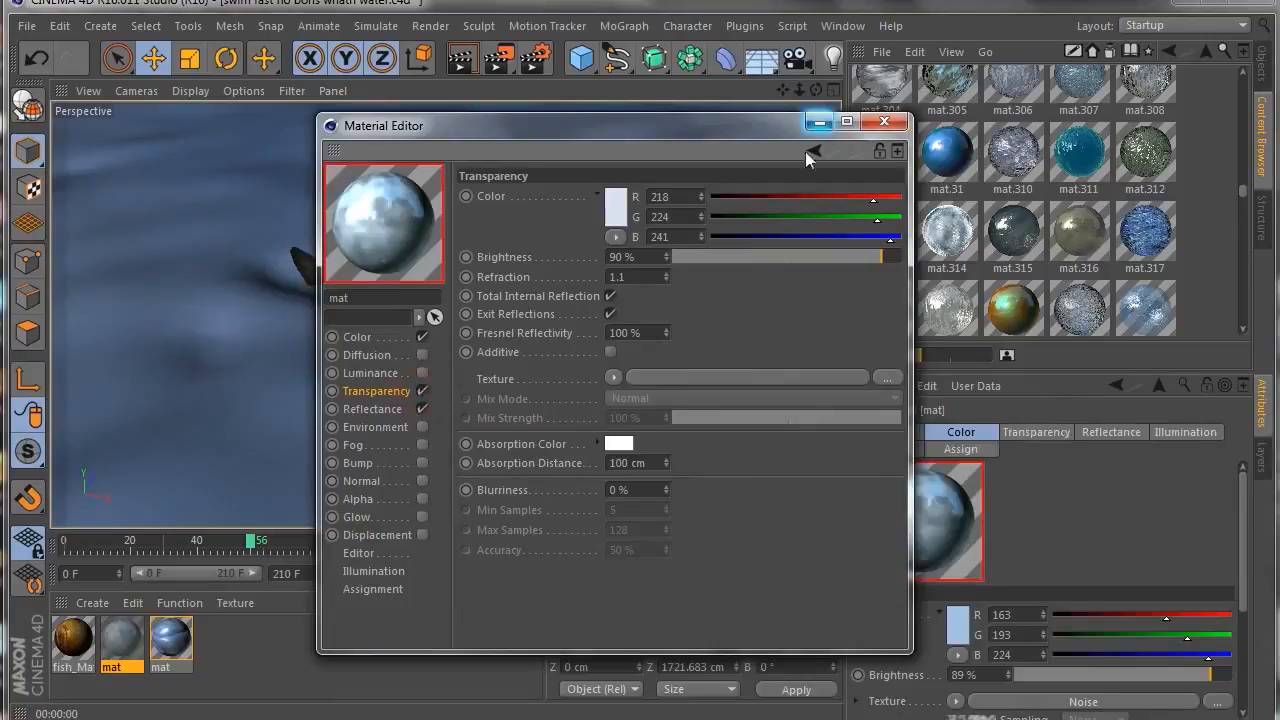
pyautogui.click(1261, 64)
pyautogui.click(884, 121)
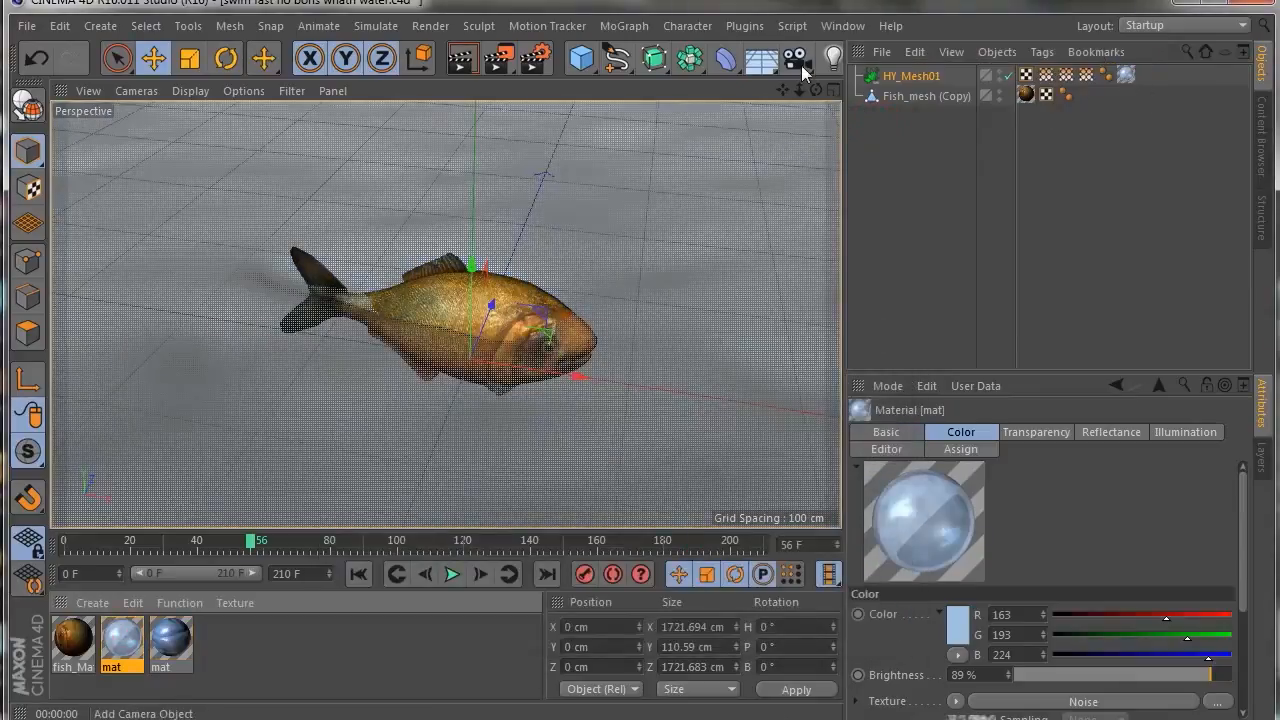
# Step: Render the active view from a lower angle, then play the animation while orbiting to the fish's other side
pyautogui.moveTo(816, 90)
pyautogui.mouseDown()
pyautogui.moveTo(816, 64)
pyautogui.moveTo(816, 78)
pyautogui.mouseUp()
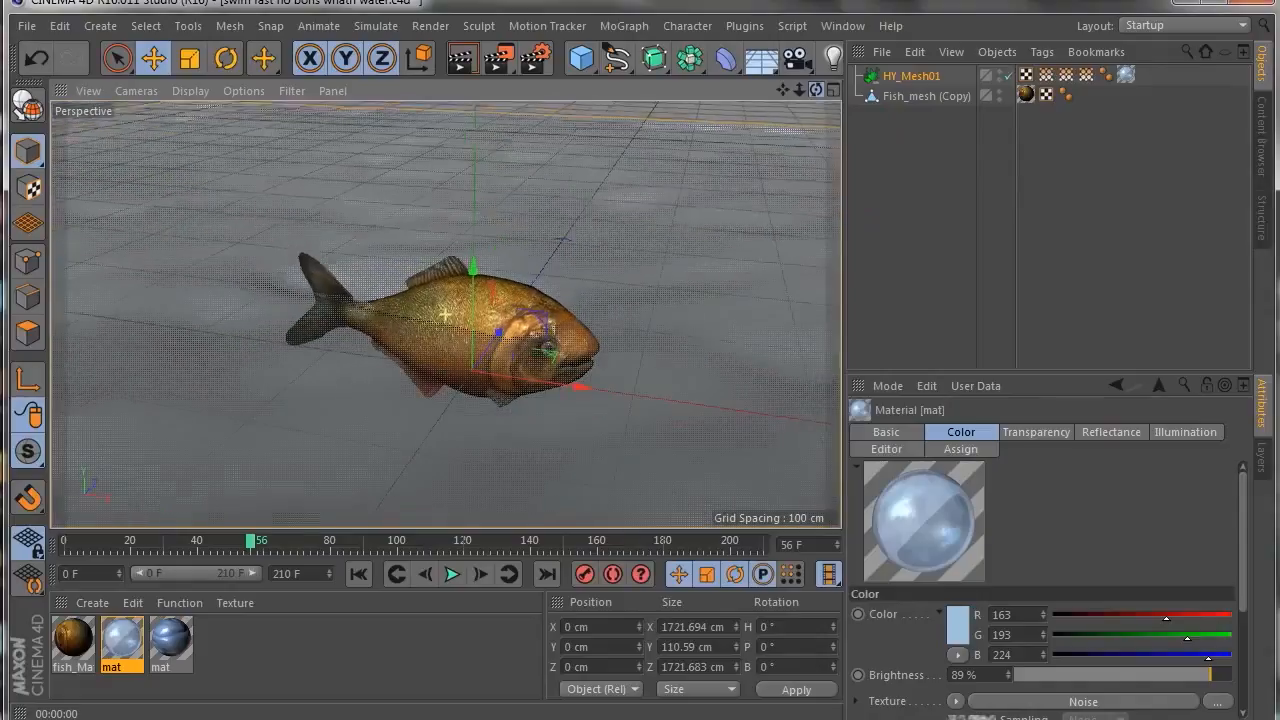
pyautogui.click(461, 60)
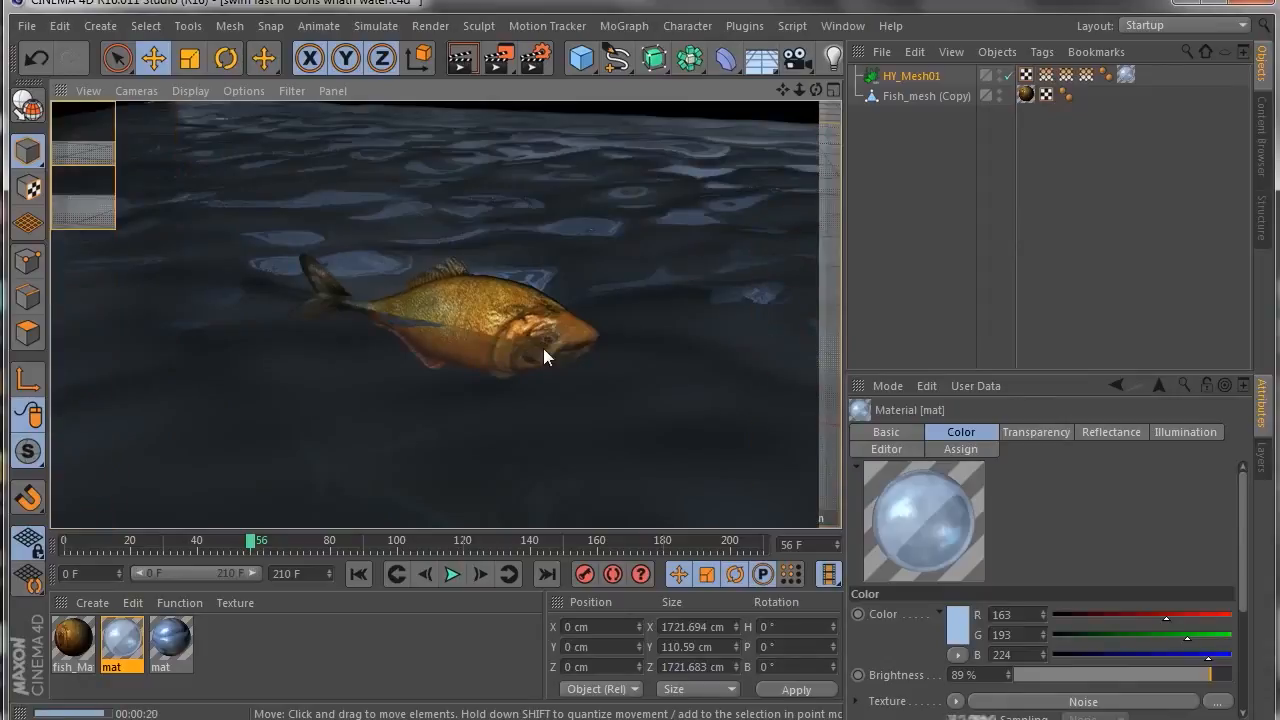
pyautogui.click(450, 573)
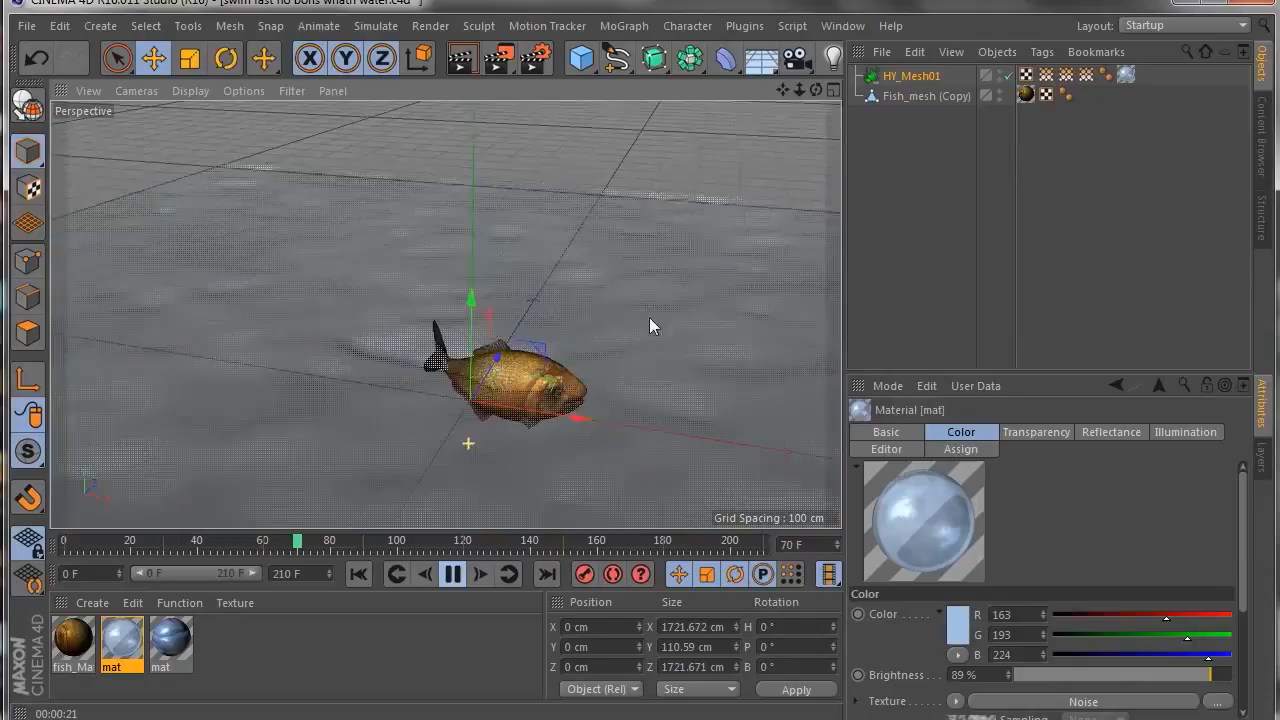
pyautogui.moveTo(783, 90); pyautogui.dragTo(783, 73)
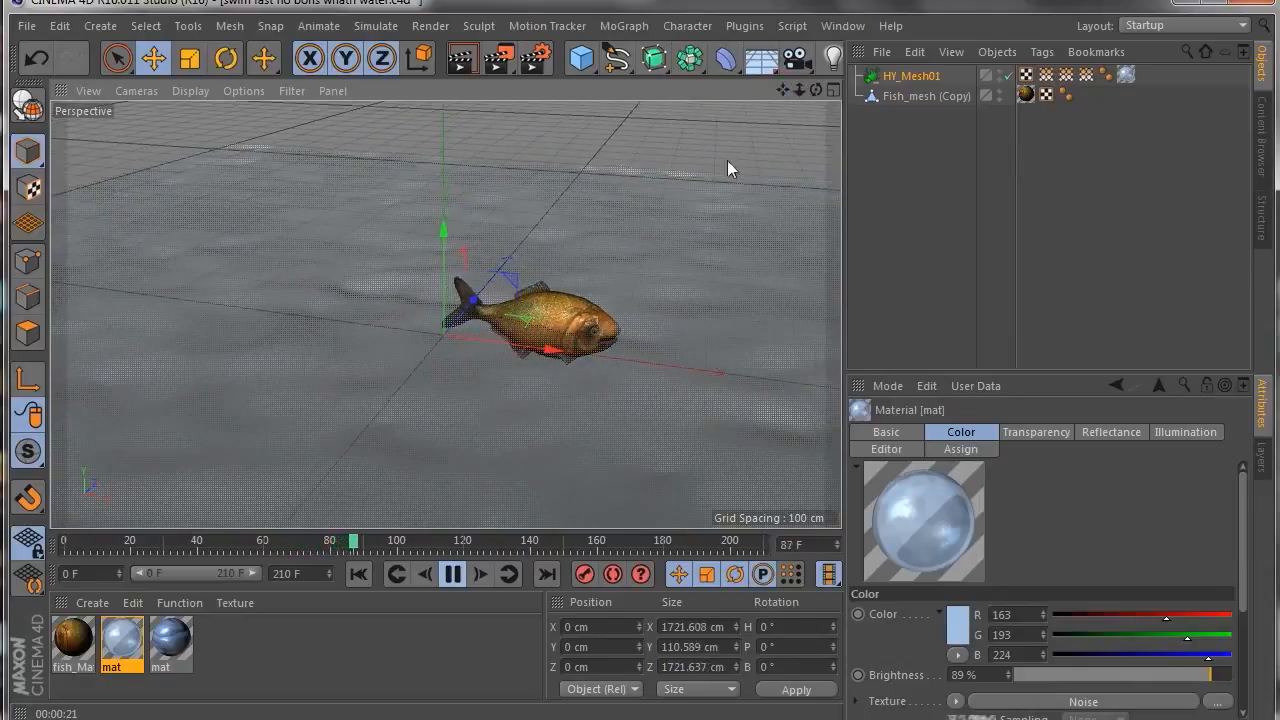
pyautogui.moveTo(817, 90); pyautogui.dragTo(550, 114)
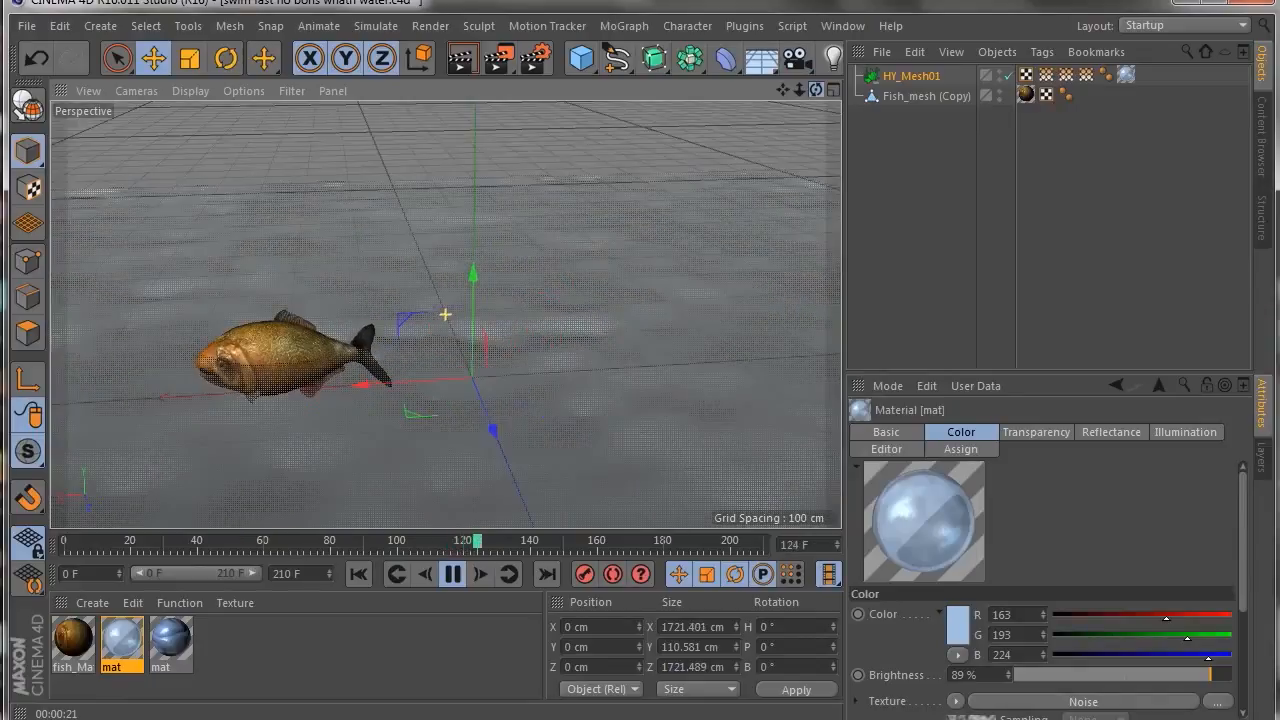
pyautogui.click(449, 578)
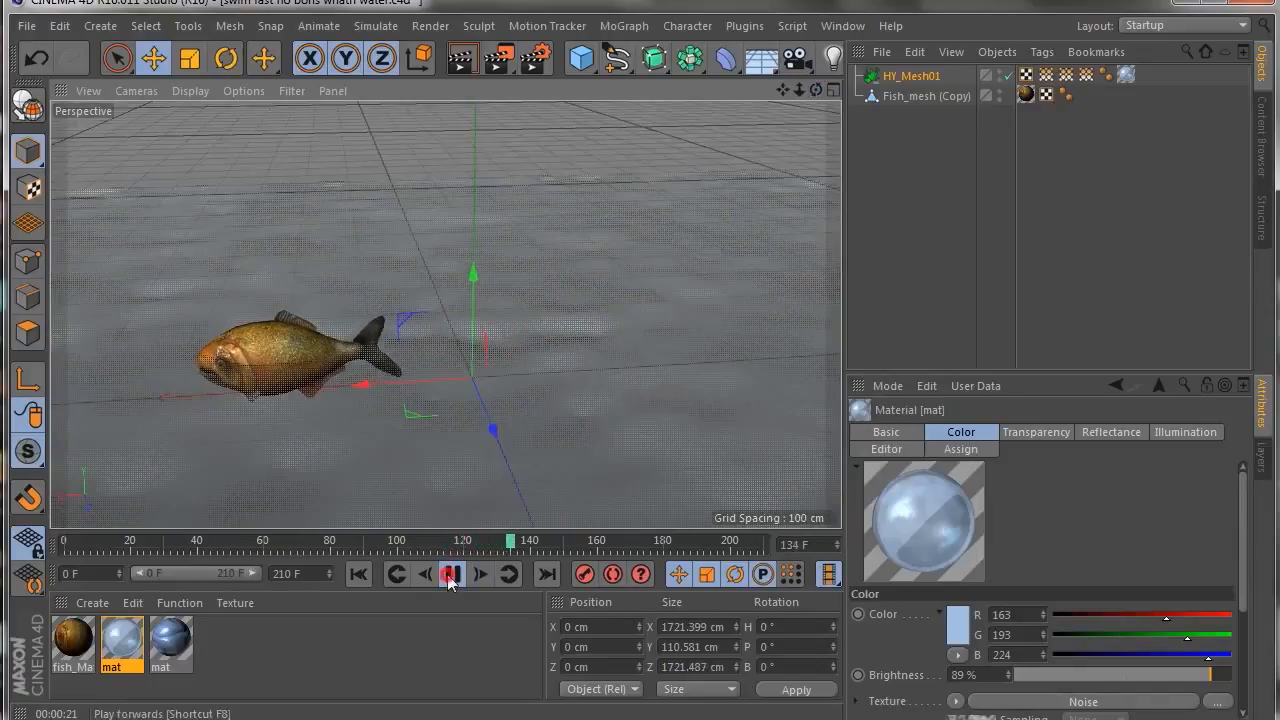
# Step: Scrub the timeline to frame 121 and reframe the view on the front side of the fish from above
pyautogui.moveTo(516, 544); pyautogui.dragTo(120, 540)
pyautogui.moveTo(321, 540); pyautogui.dragTo(468, 540)
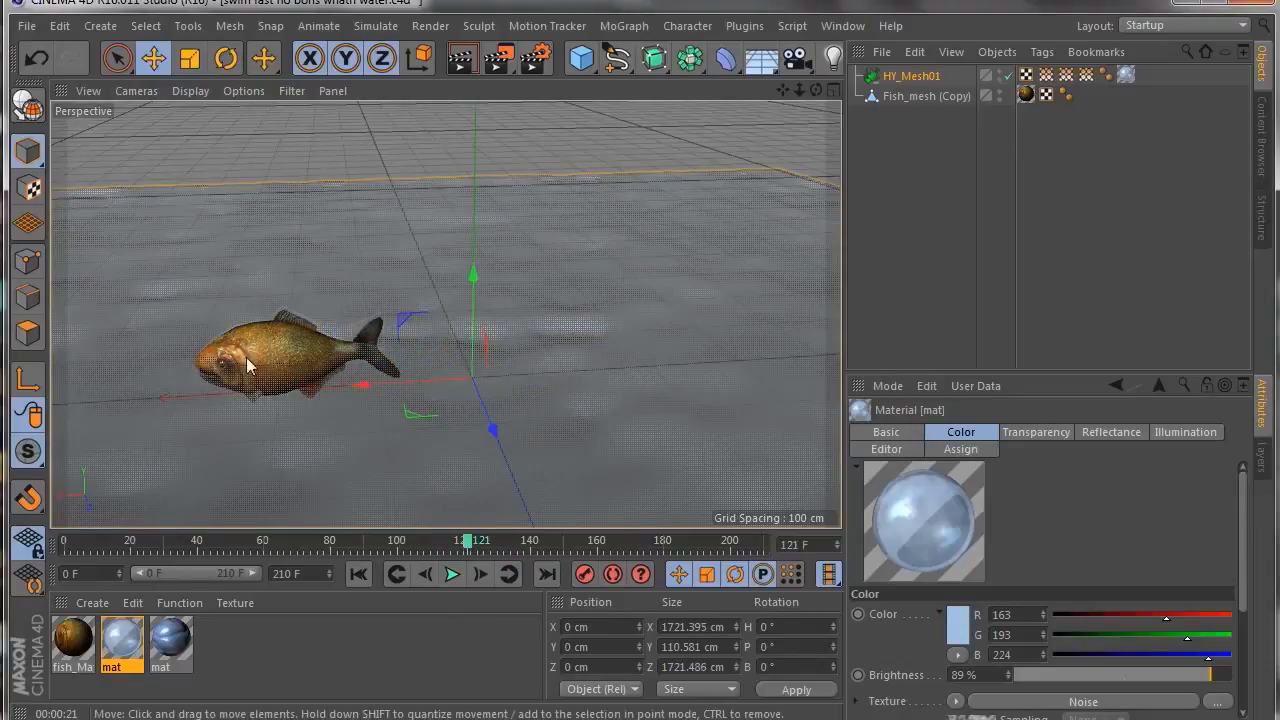
pyautogui.moveTo(816, 90); pyautogui.dragTo(620, 78)
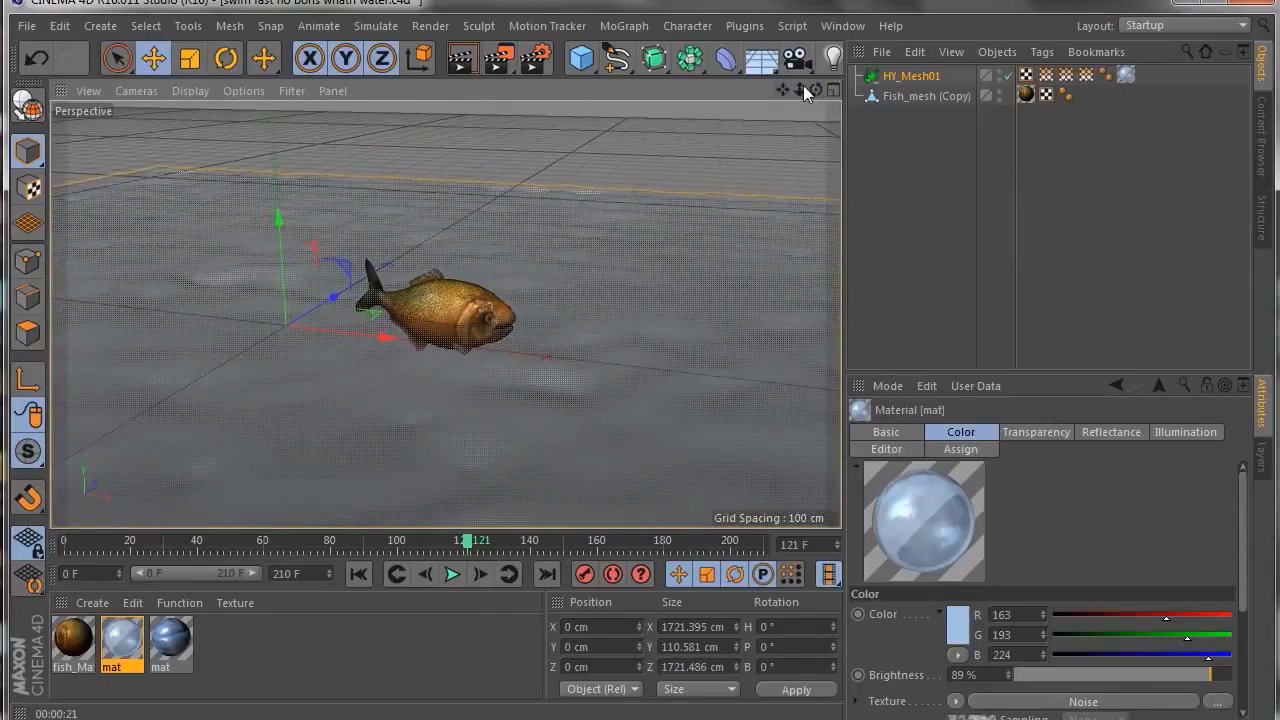
pyautogui.moveTo(800, 90)
pyautogui.mouseDown()
pyautogui.moveTo(790, 96)
pyautogui.moveTo(810, 93)
pyautogui.moveTo(764, 92)
pyautogui.moveTo(815, 90)
pyautogui.moveTo(773, 104)
pyautogui.moveTo(813, 70)
pyautogui.moveTo(796, 89)
pyautogui.mouseUp()
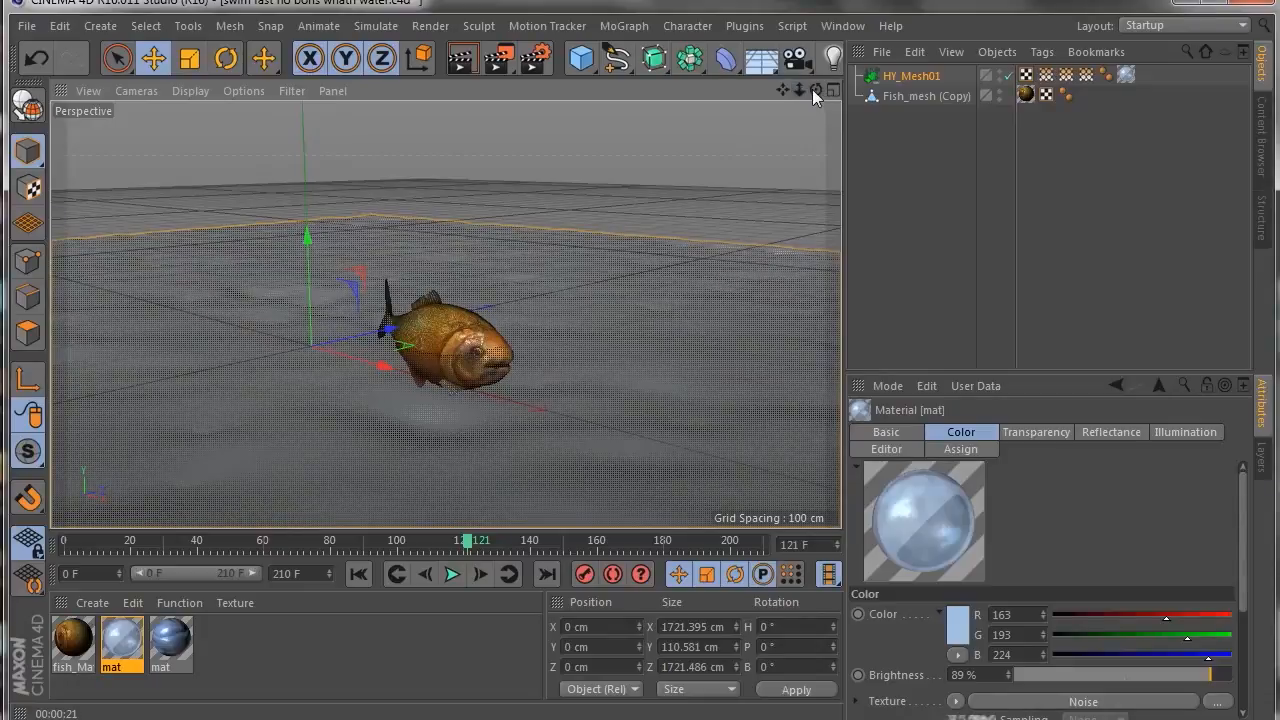
pyautogui.moveTo(816, 90); pyautogui.dragTo(812, 103)
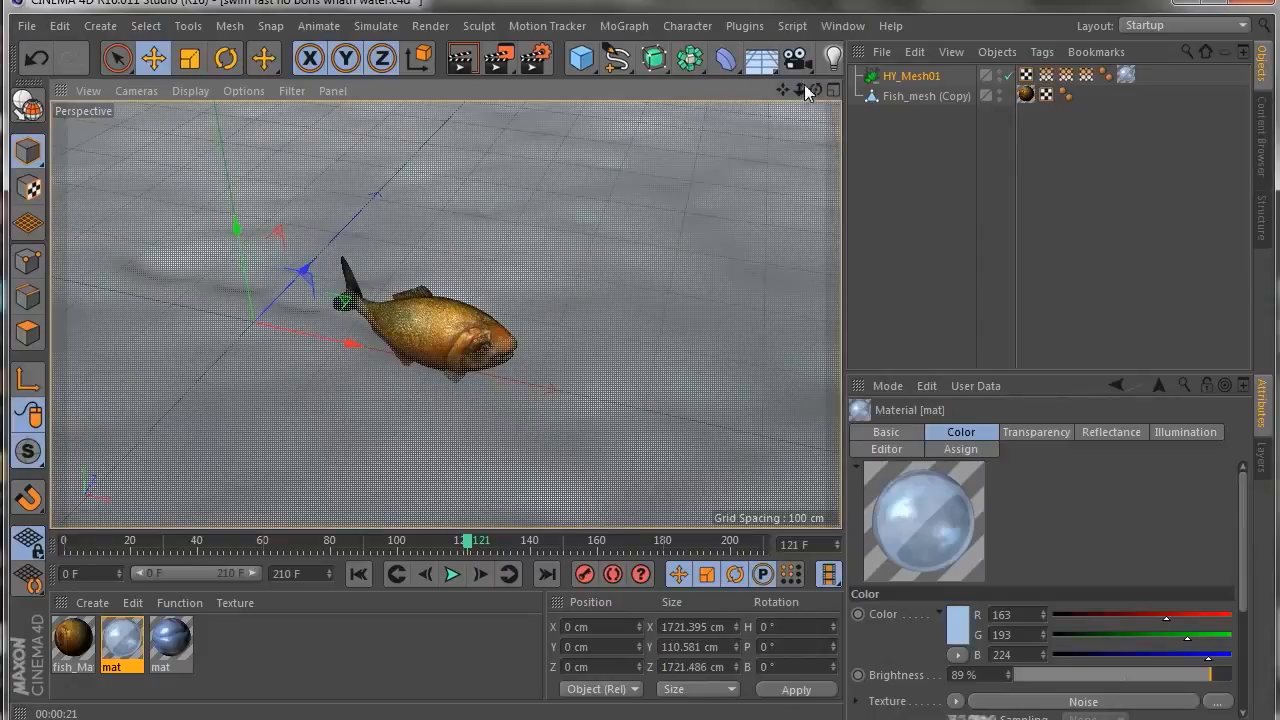
pyautogui.moveTo(812, 103); pyautogui.dragTo(796, 90)
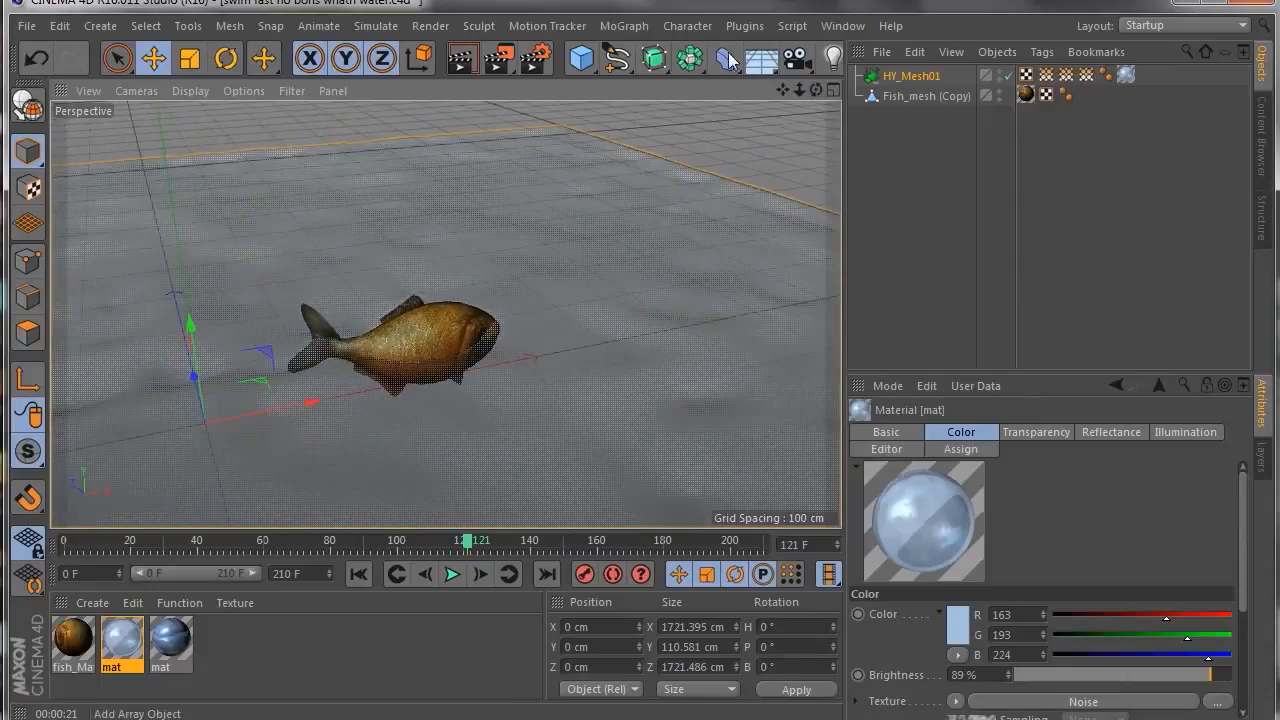
pyautogui.moveTo(811, 90); pyautogui.dragTo(735, 148)
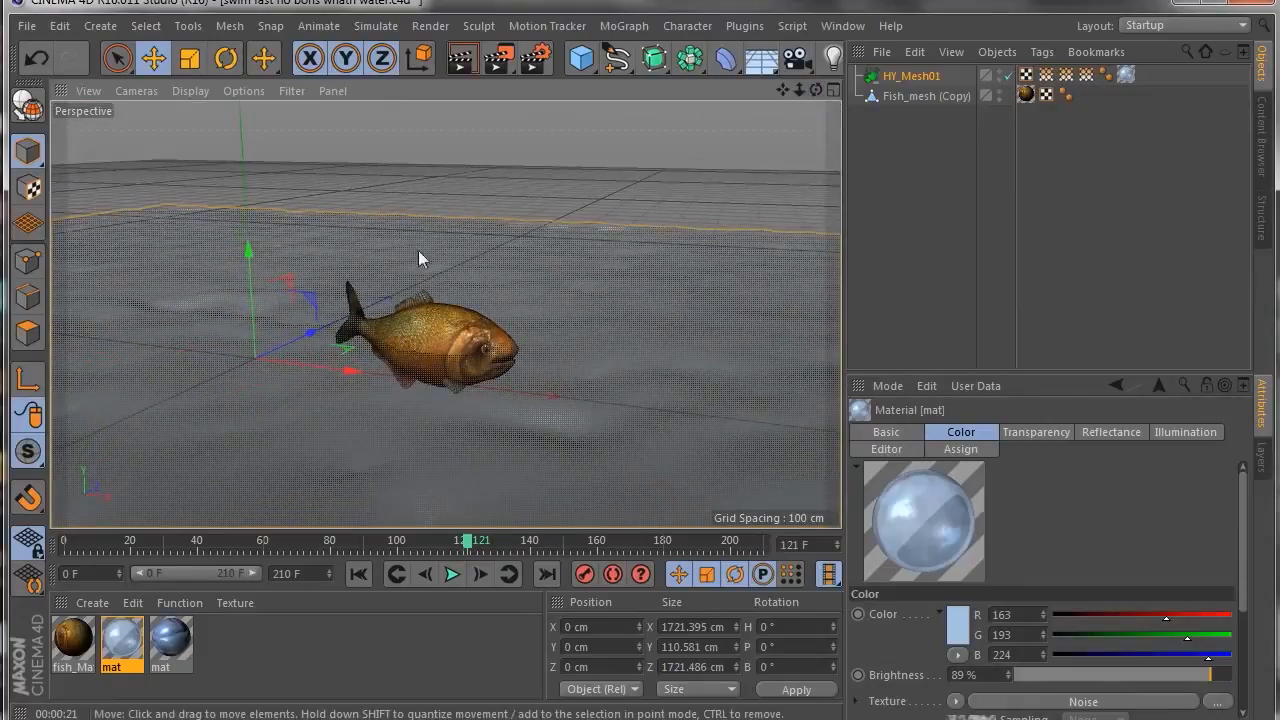
pyautogui.moveTo(812, 89)
pyautogui.mouseDown()
pyautogui.moveTo(790, 100)
pyautogui.moveTo(812, 89)
pyautogui.mouseUp()
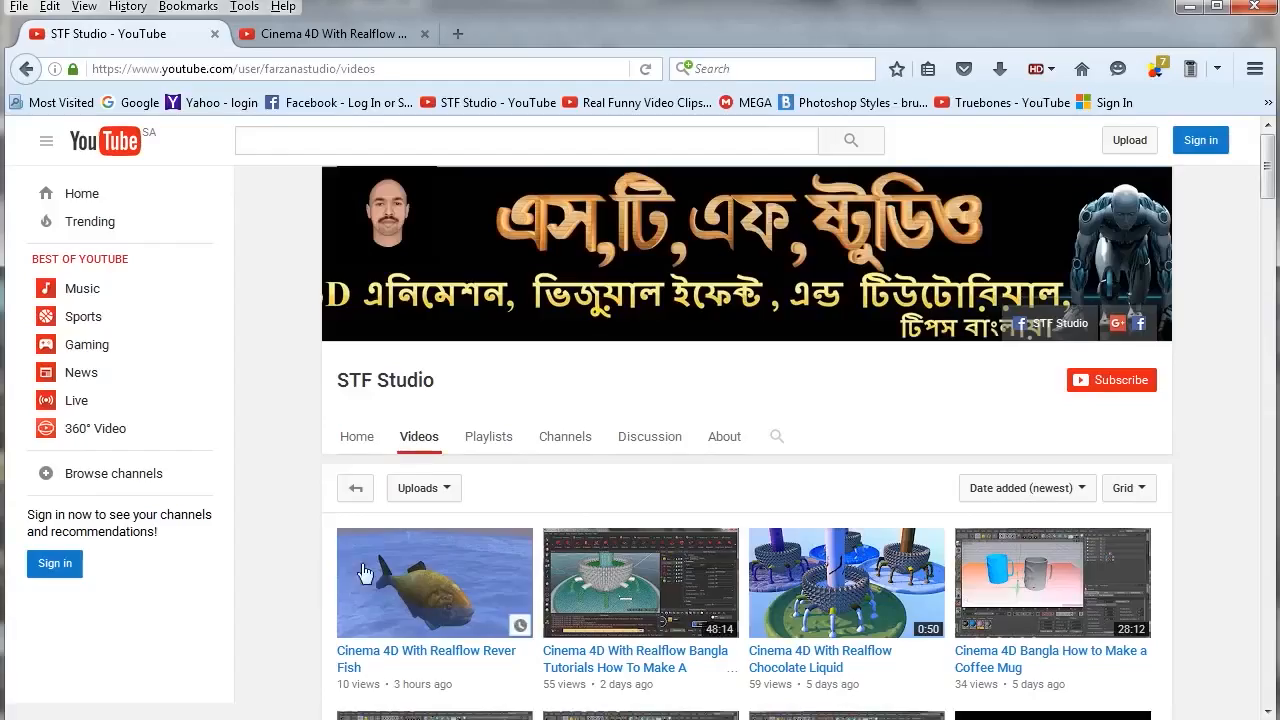
# Step: Switch to the web browser, look over the STF Studio YouTube uploads, watch the "Cinema 4D With Realflow Rever Fish" video, and close it
pyautogui.scroll(-4, 364, 572)
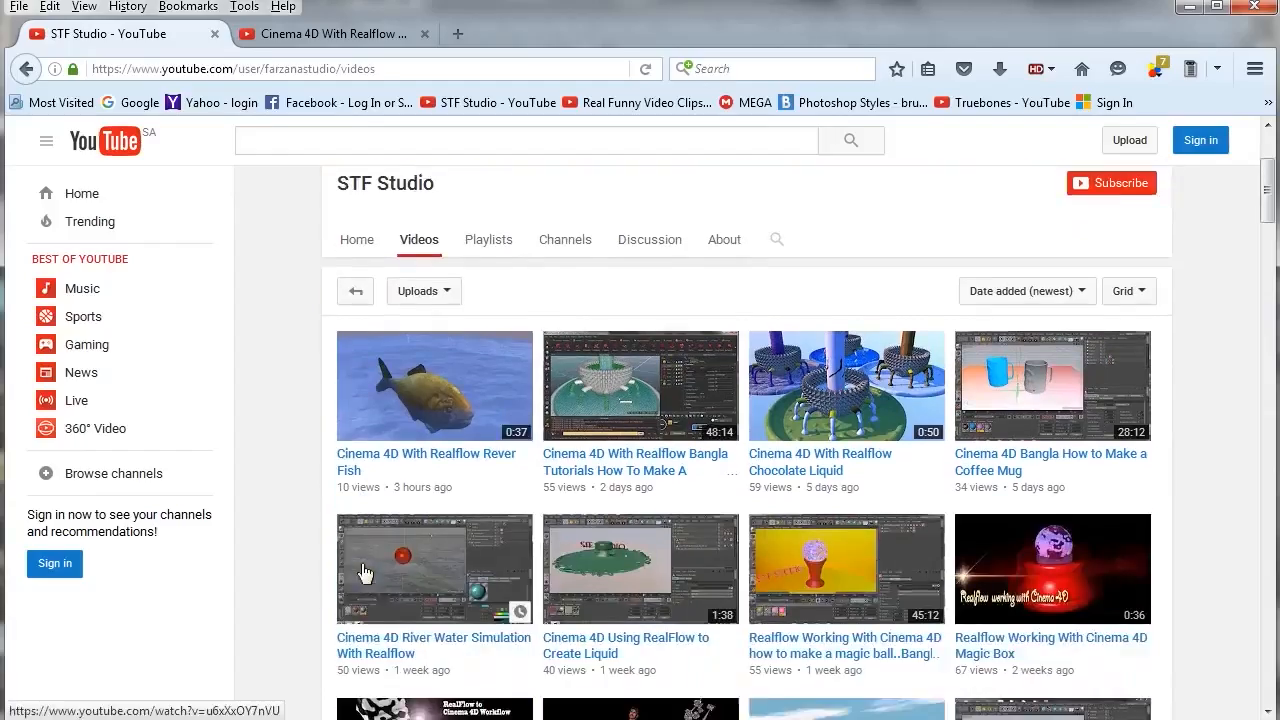
pyautogui.scroll(4, 366, 529)
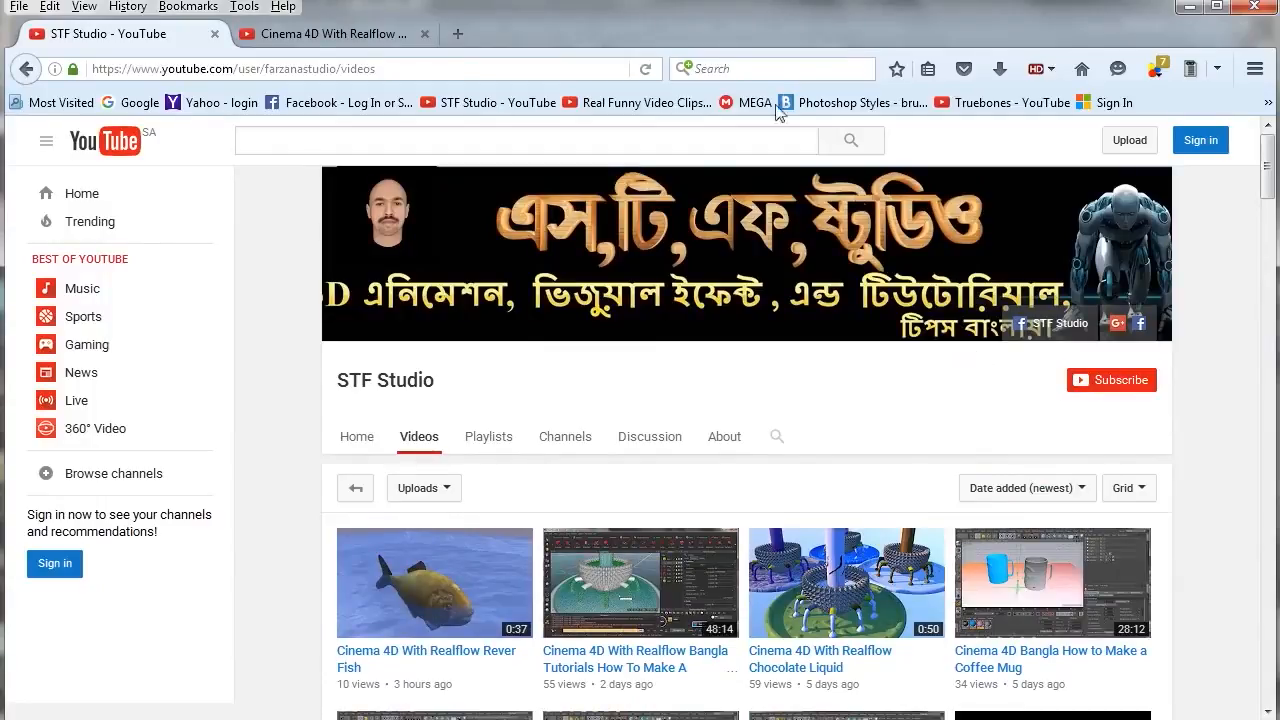
pyautogui.click(371, 39)
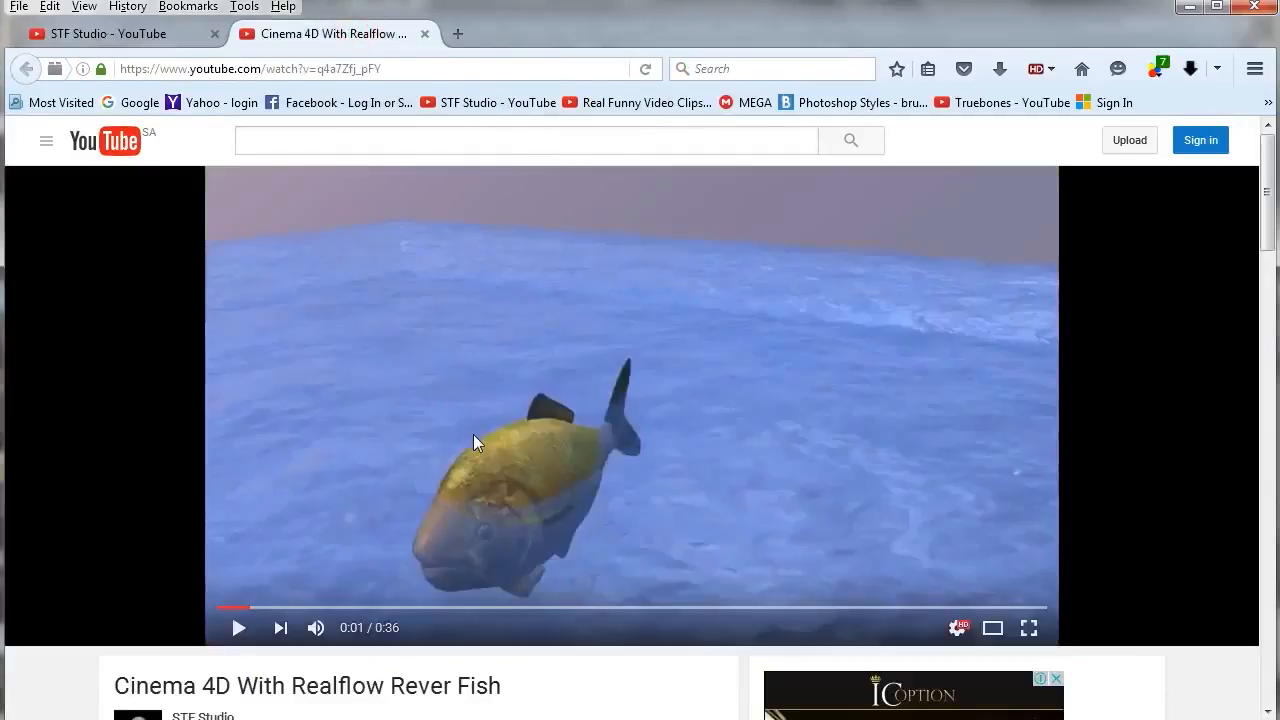
pyautogui.scroll(-5, 473, 434)
pyautogui.scroll(5, 460, 417)
pyautogui.scroll(-4, 378, 440)
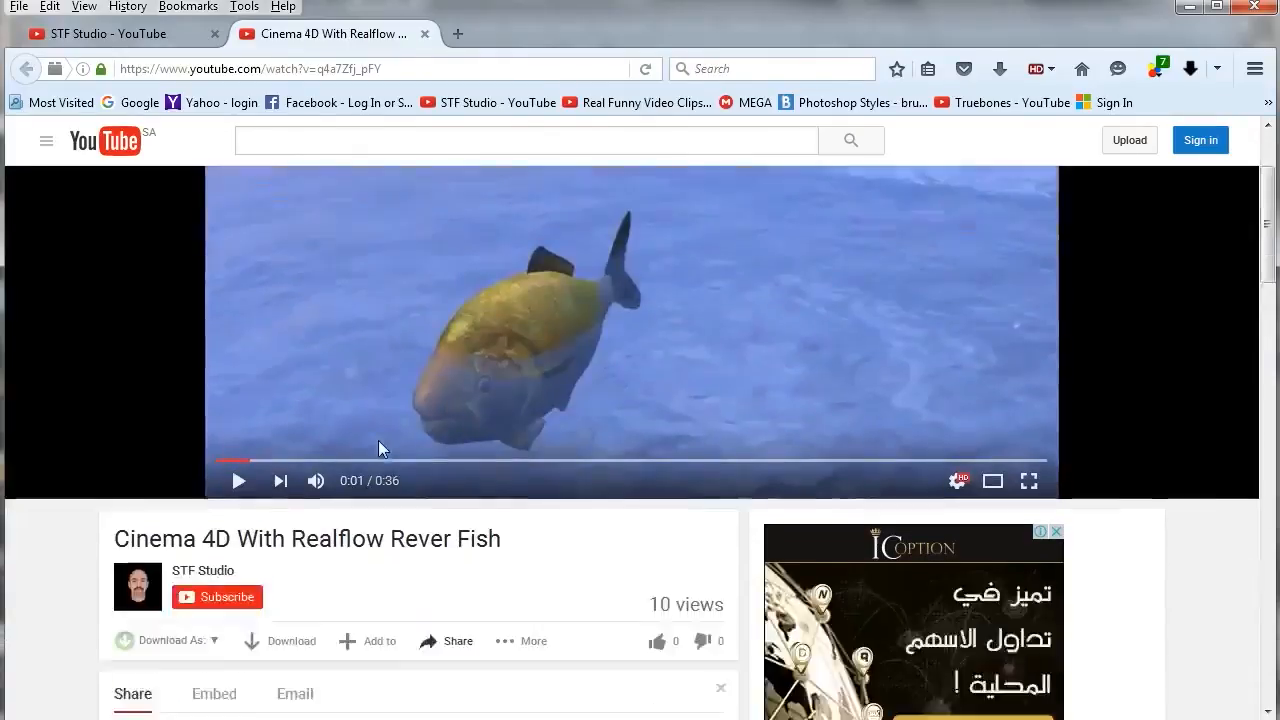
pyautogui.scroll(4, 588, 351)
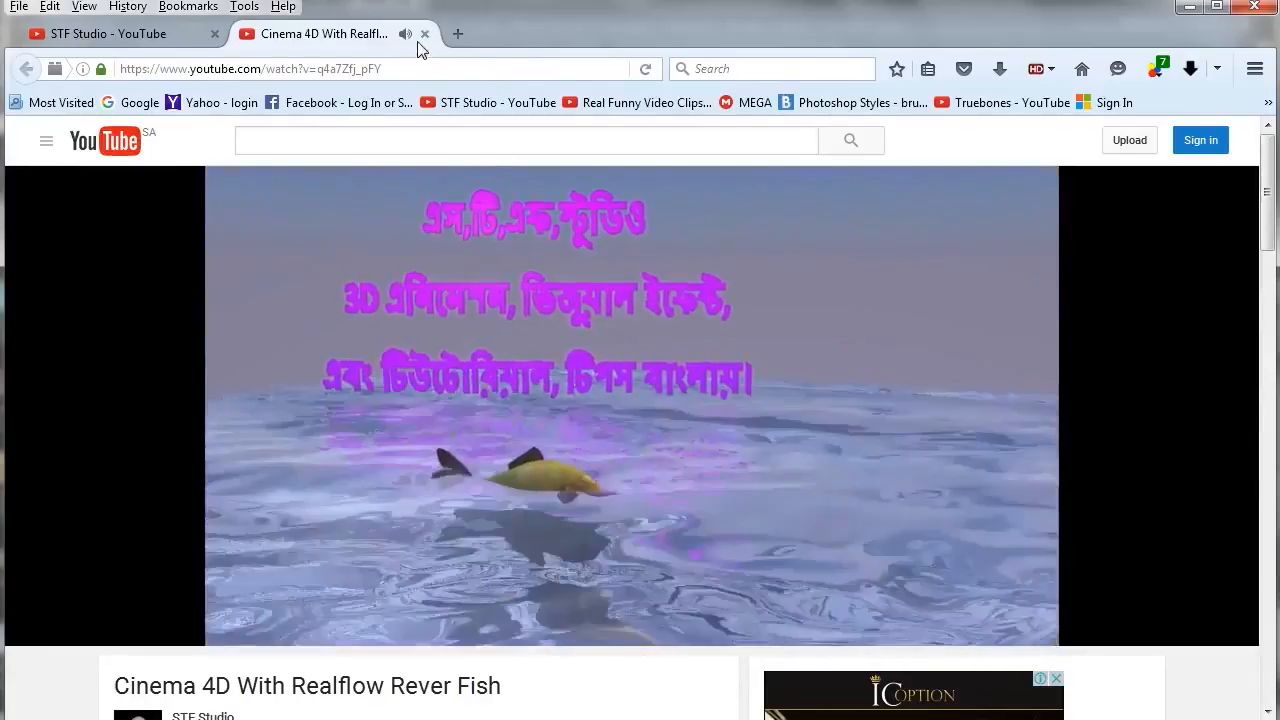
pyautogui.click(424, 33)
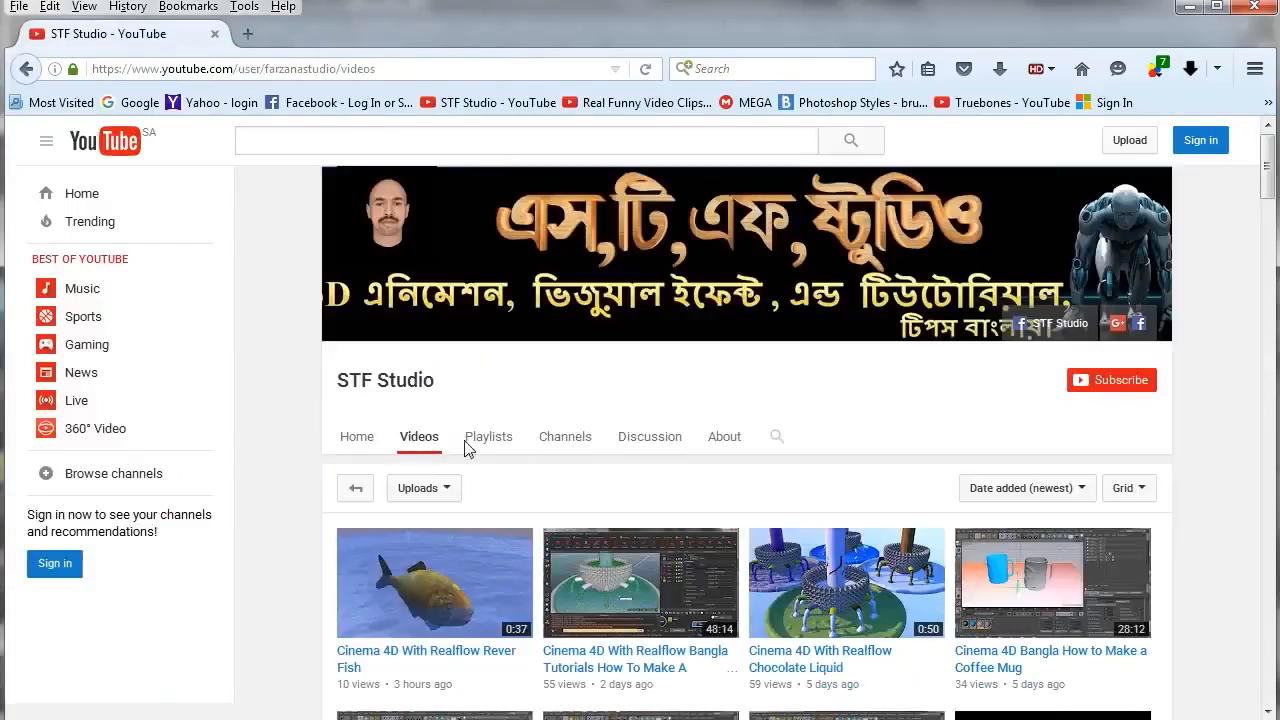
# Step: Browse the older Cinema 4D and RealFlow uploads on the STF Studio channel's videos page and return to the newest ones
pyautogui.scroll(-3, 480, 448)
pyautogui.scroll(1, 522, 435)
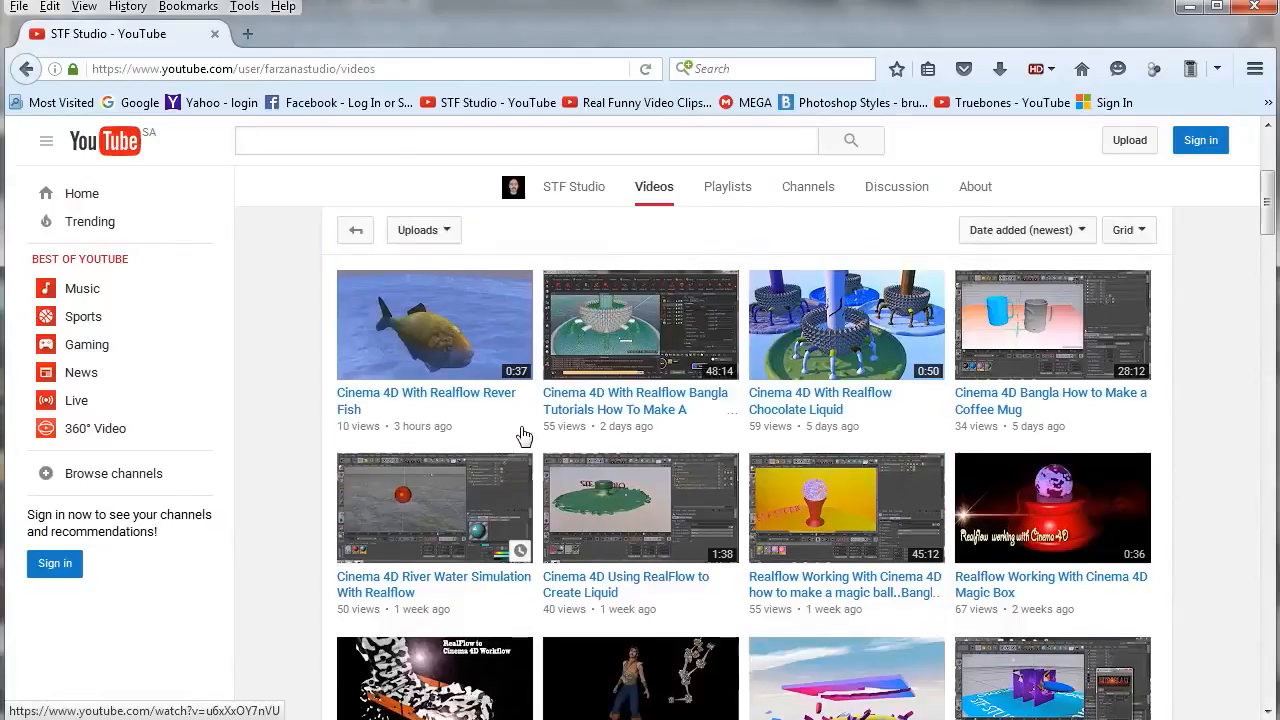
pyautogui.scroll(-1, 875, 501)
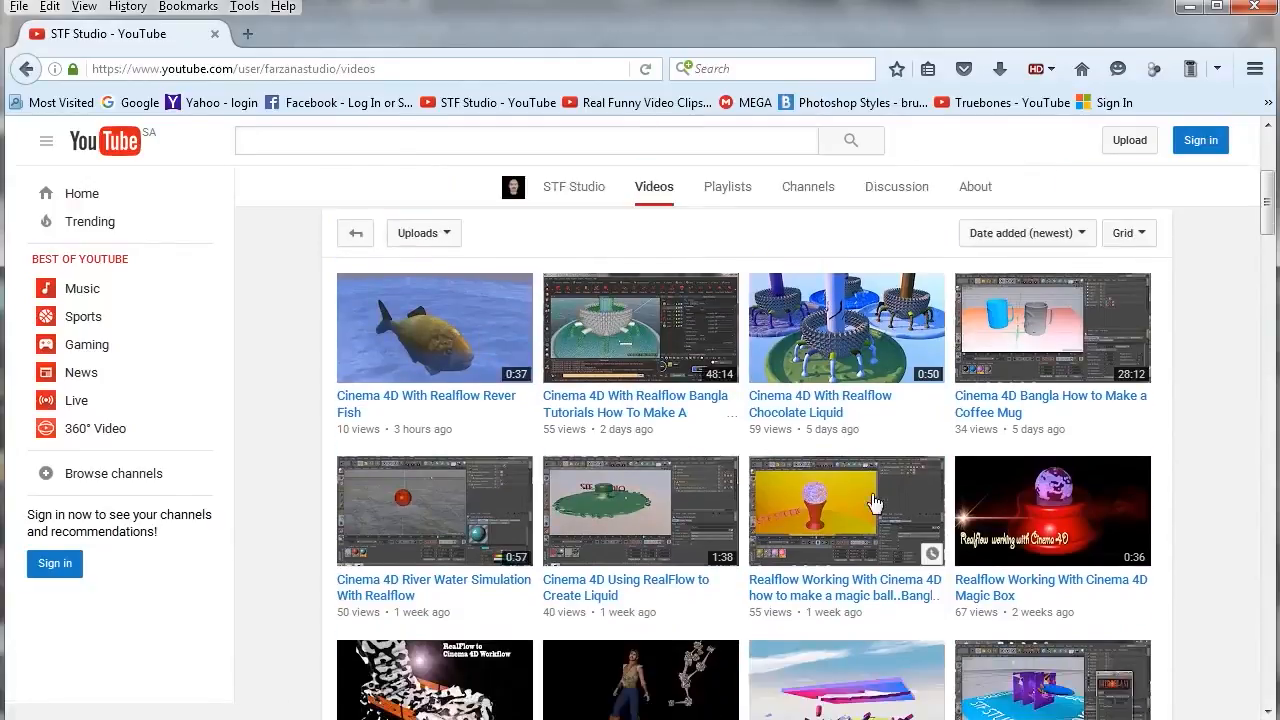
pyautogui.scroll(-3, 875, 501)
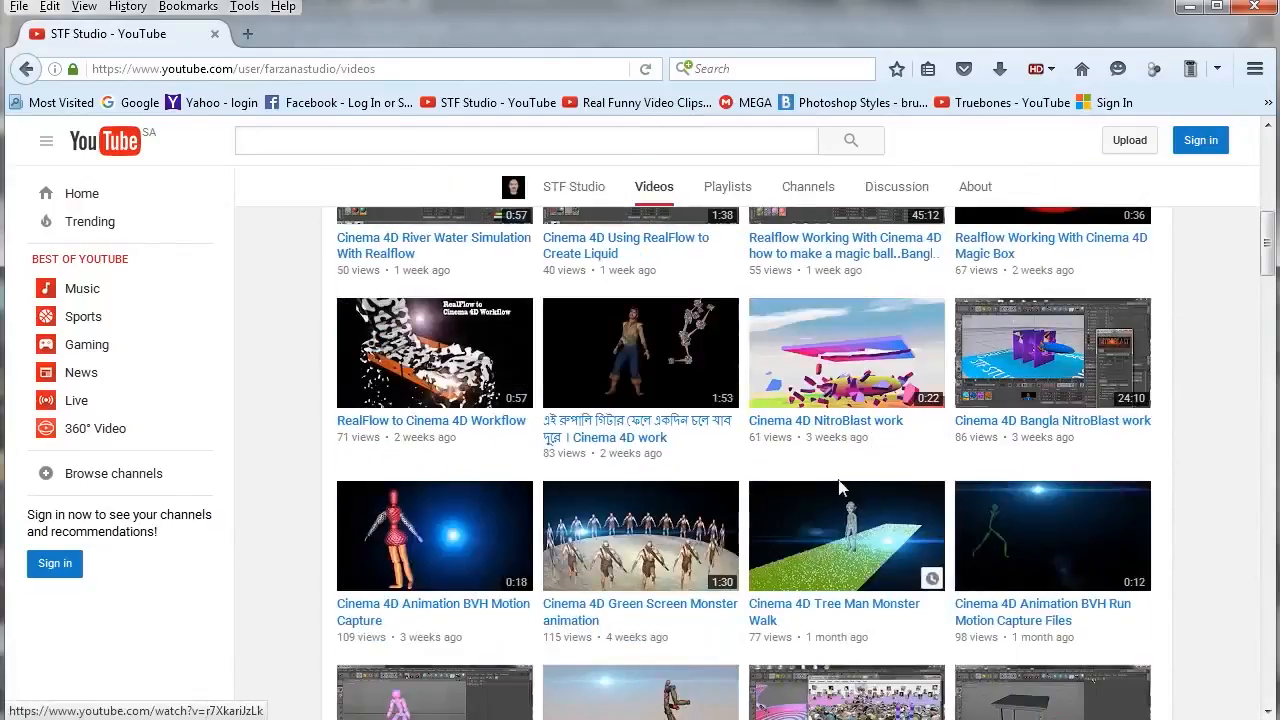
pyautogui.scroll(5, 840, 509)
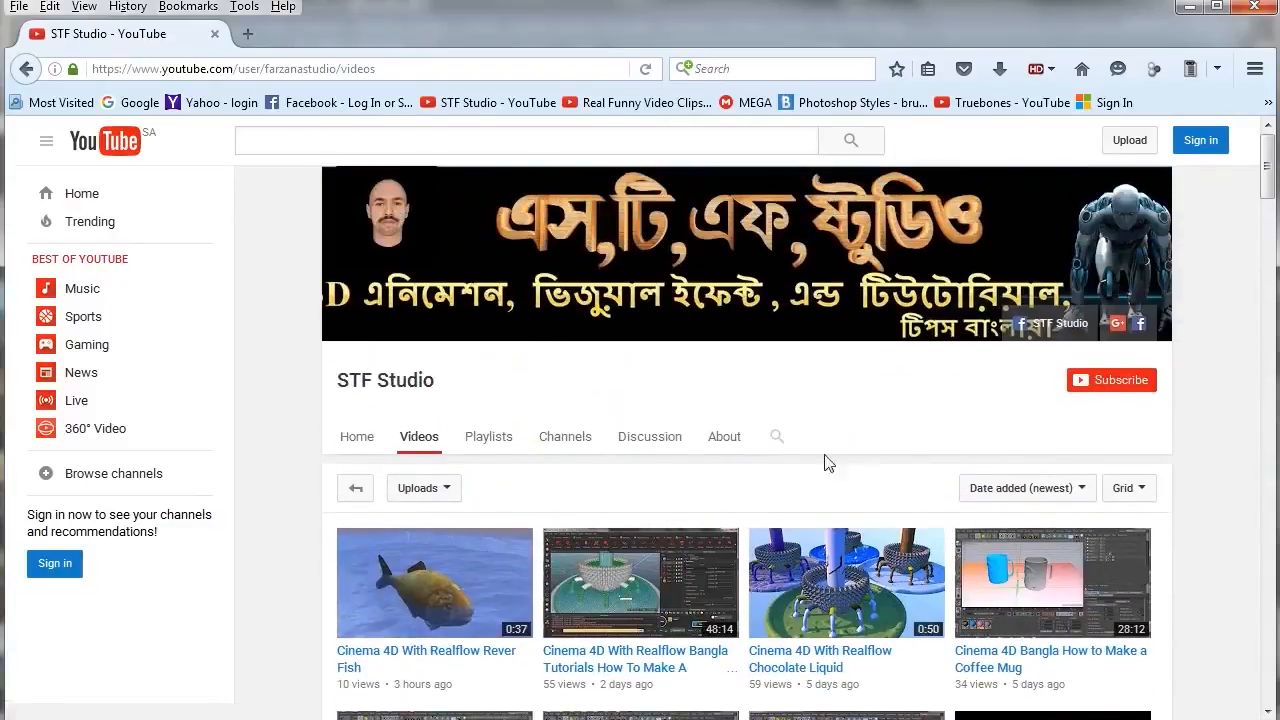
pyautogui.scroll(-12, 698, 568)
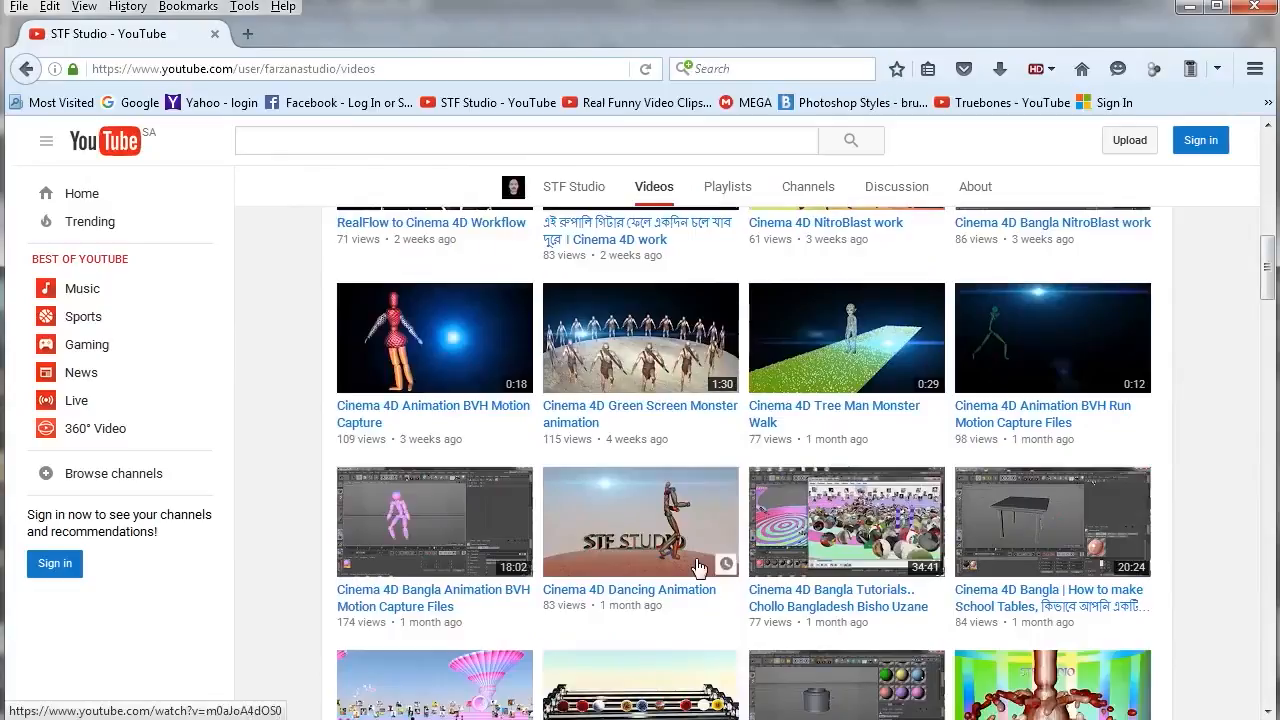
pyautogui.scroll(2, 698, 568)
pyautogui.scroll(4, 698, 568)
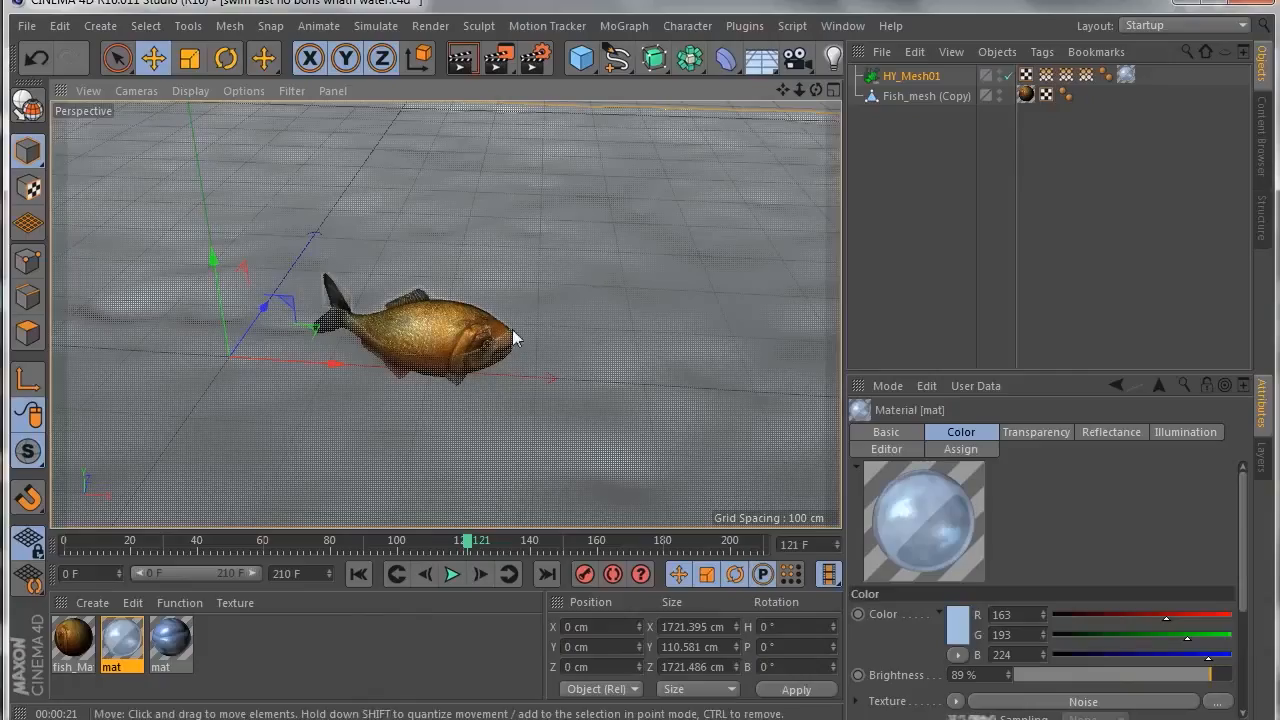
# Step: Return to Cinema 4D, make the swim fast.c4d project active, and play its fish swimming animation
pyautogui.moveTo(816, 90); pyautogui.dragTo(844, 72)
pyautogui.click(843, 28)
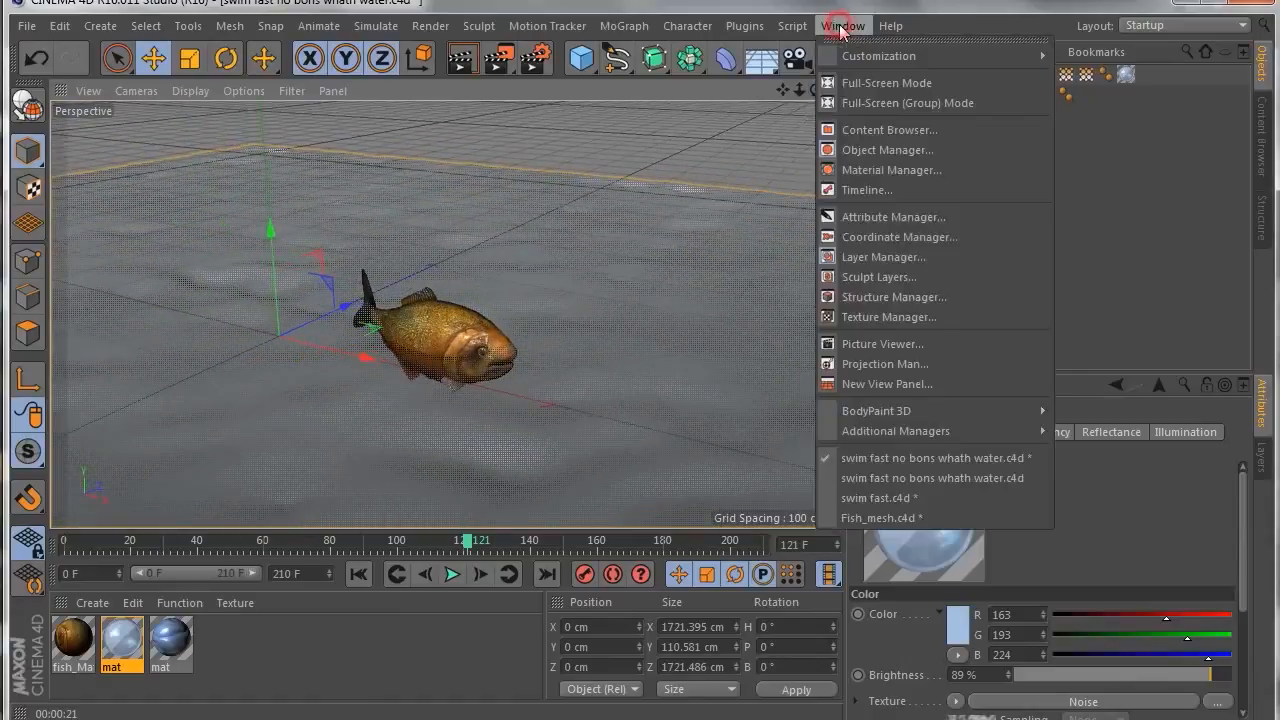
pyautogui.click(876, 498)
pyautogui.click(454, 571)
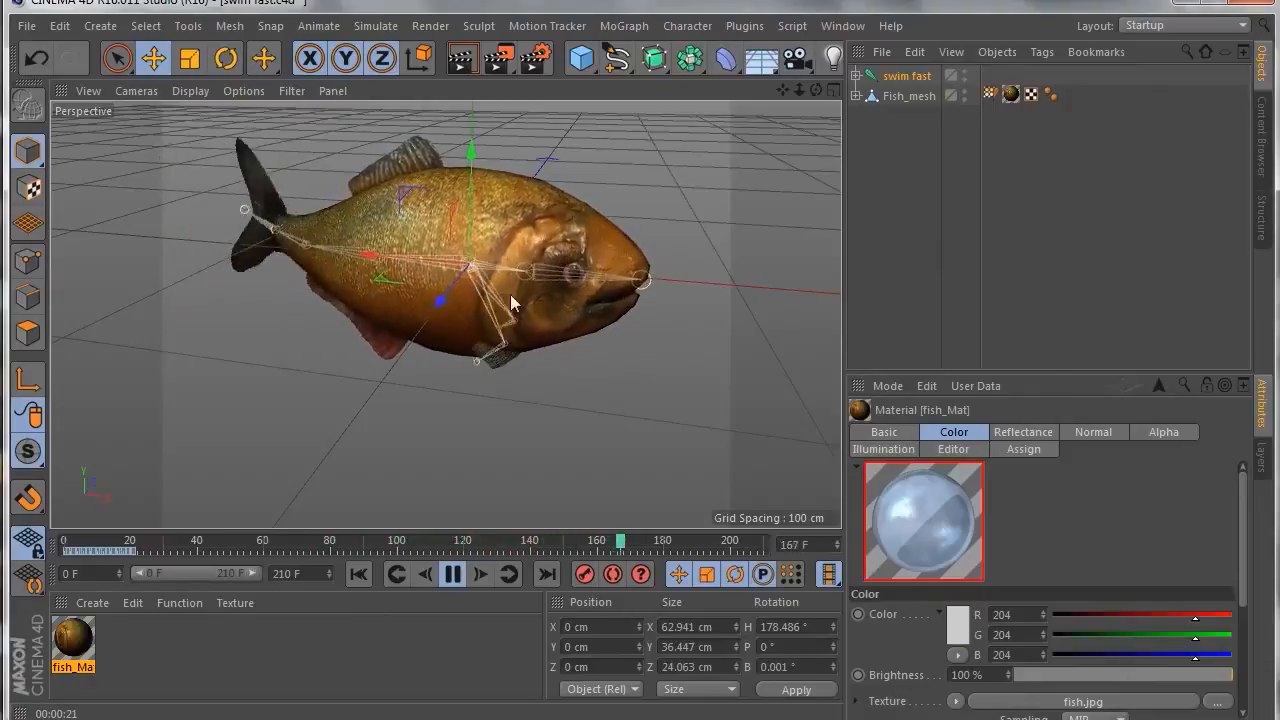
# Step: Expand Fish_mesh and select its Skin object, hide the swim fast skeleton in the viewport, and orbit to the fish's side while the animation plays
pyautogui.click(856, 96)
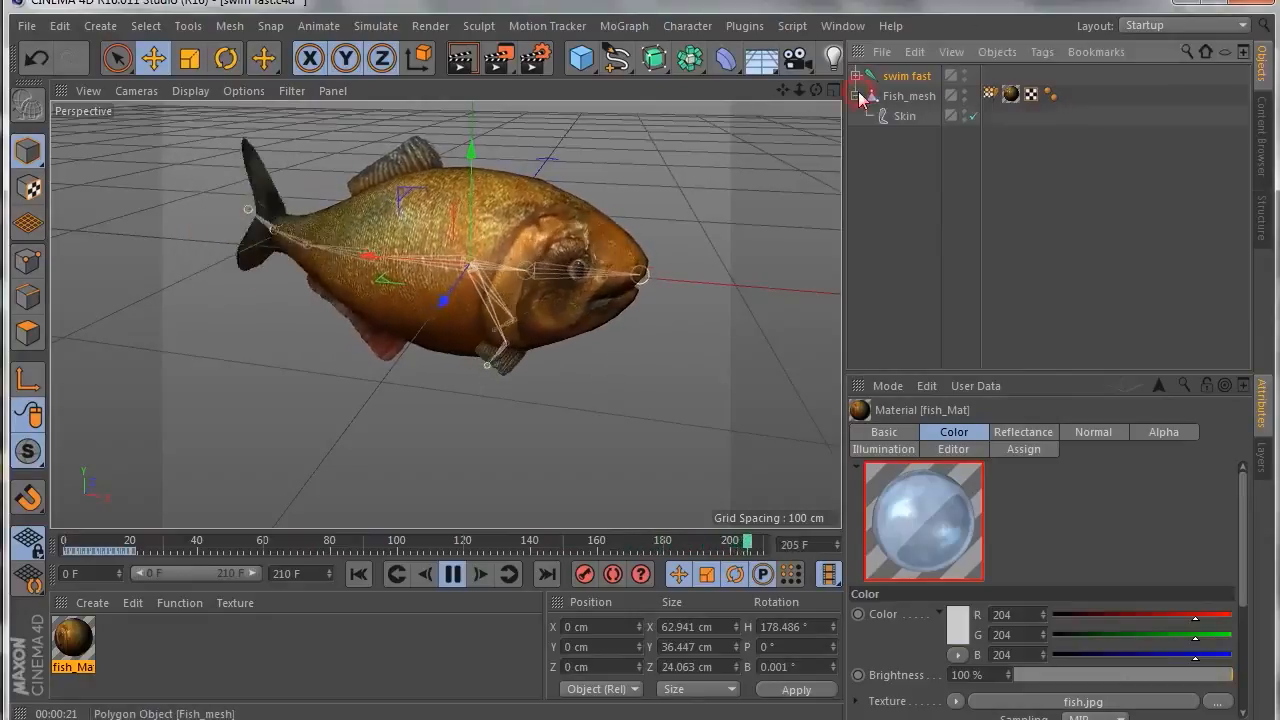
pyautogui.click(905, 117)
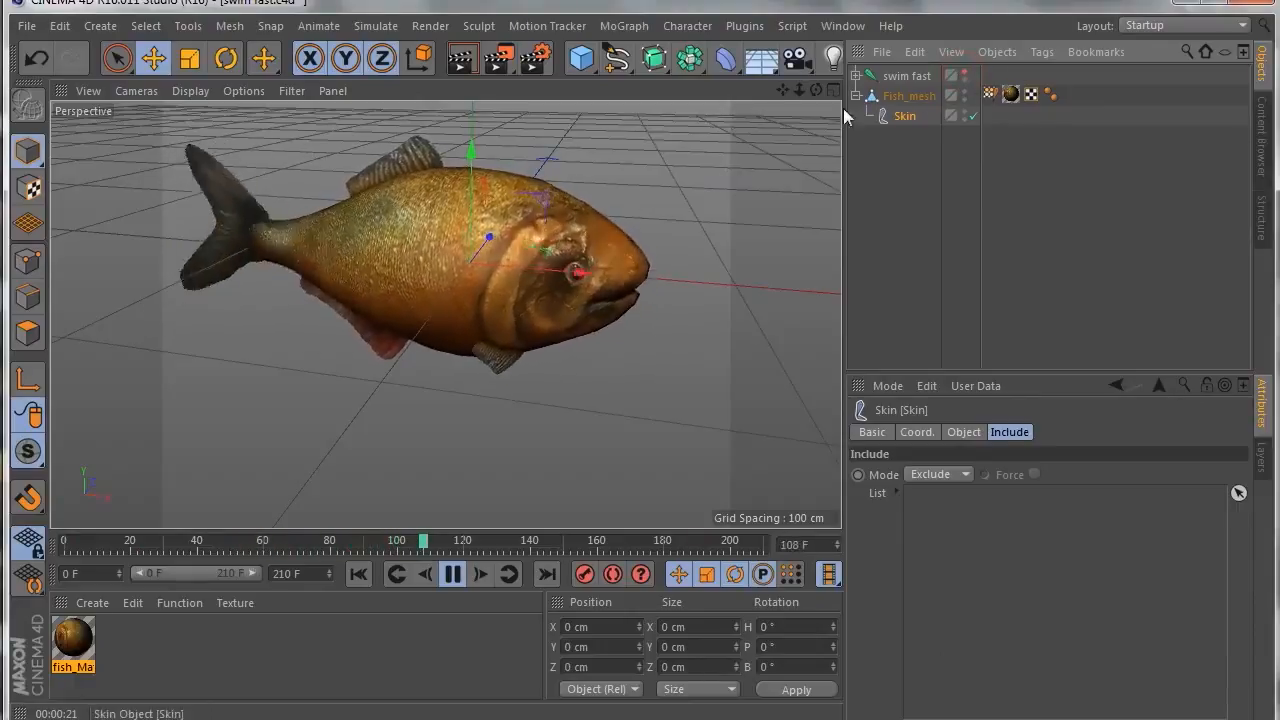
pyautogui.moveTo(816, 90)
pyautogui.mouseDown()
pyautogui.moveTo(510, 75)
pyautogui.moveTo(890, 135)
pyautogui.moveTo(816, 95)
pyautogui.moveTo(745, 118)
pyautogui.moveTo(775, 92)
pyautogui.moveTo(1200, 84)
pyautogui.moveTo(1080, 66)
pyautogui.moveTo(830, 68)
pyautogui.moveTo(750, 105)
pyautogui.moveTo(795, 50)
pyautogui.moveTo(815, 95)
pyautogui.moveTo(784, 88)
pyautogui.moveTo(791, 132)
pyautogui.moveTo(803, 85)
pyautogui.moveTo(833, 84)
pyautogui.mouseUp()
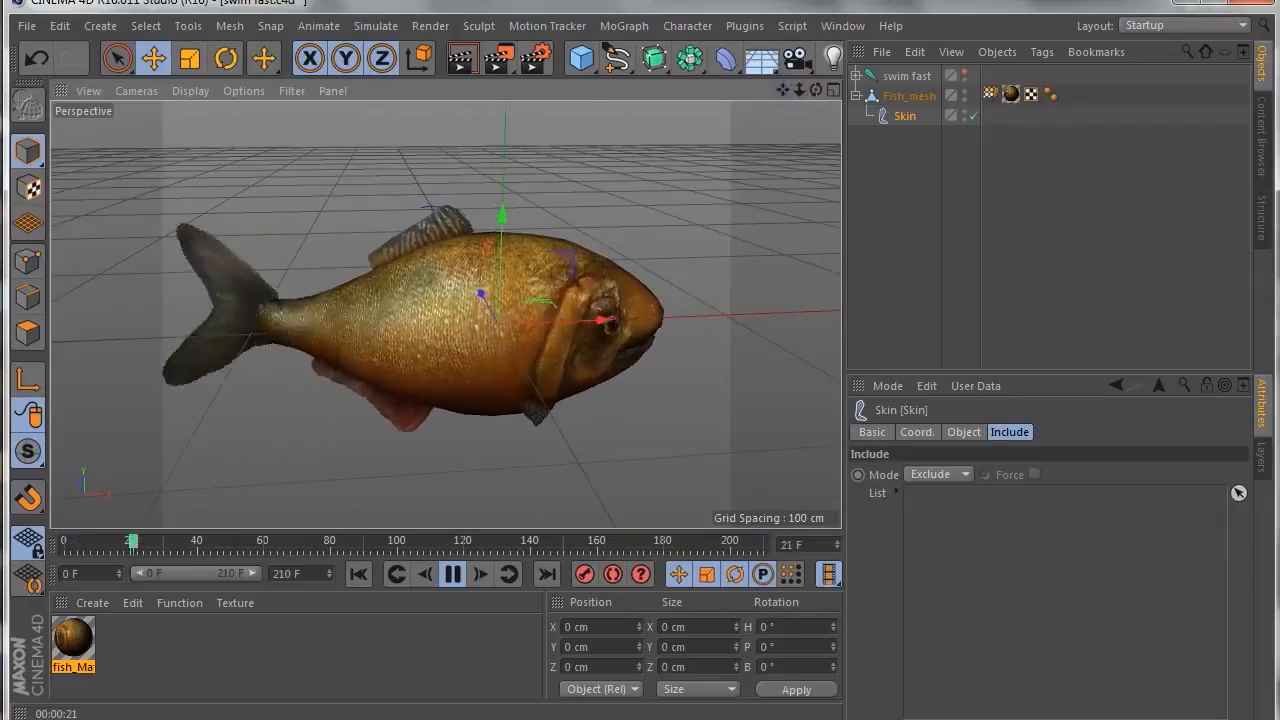